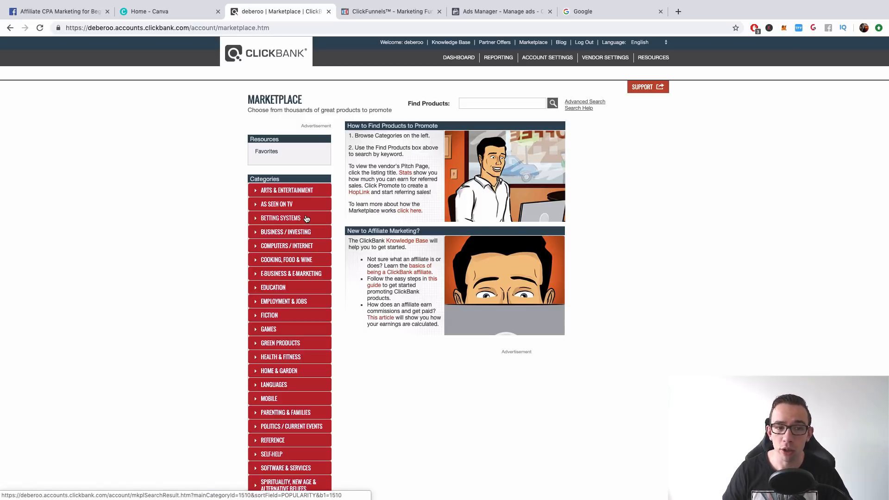
Open the Self-Help category of the marketplace and sort its offers by Gravity.
{"action": "scroll", "coordinate": [260, 206], "scroll_direction": "down", "scroll_amount": 1}
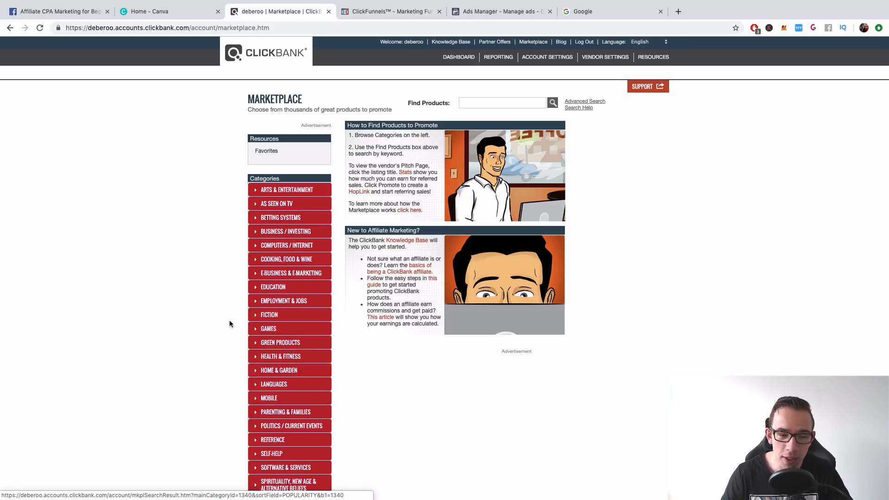
{"action": "scroll", "coordinate": [207, 321], "scroll_direction": "down", "scroll_amount": 3}
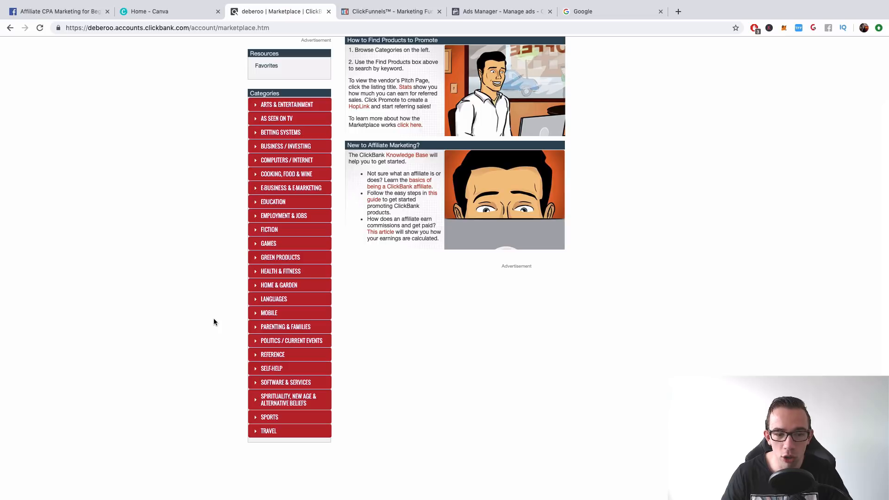
{"action": "left_click", "coordinate": [267, 370]}
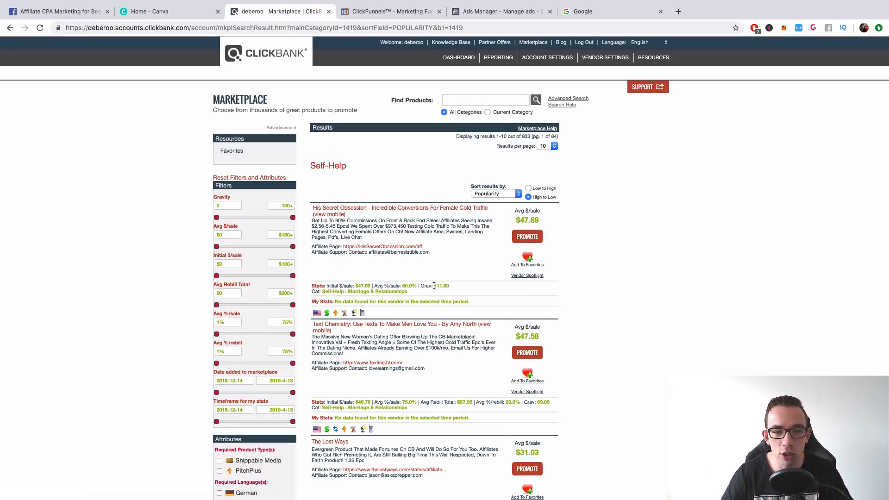
{"action": "left_click", "coordinate": [495, 193]}
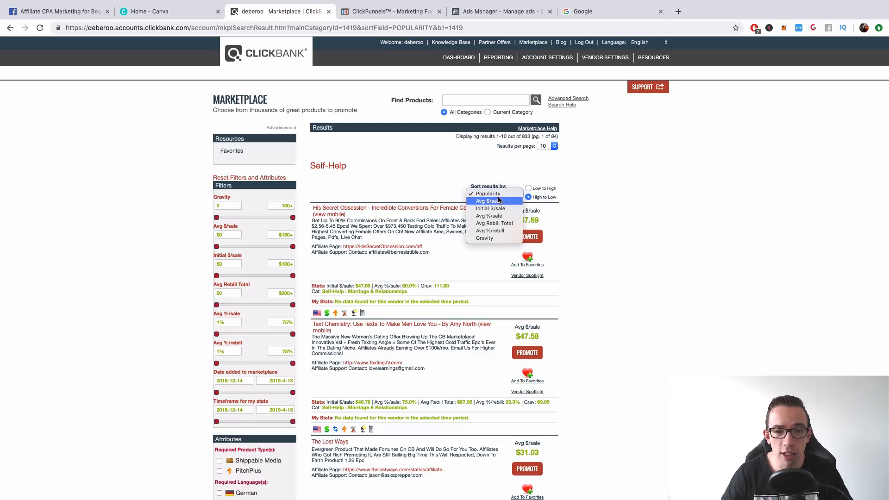
{"action": "left_click", "coordinate": [493, 236]}
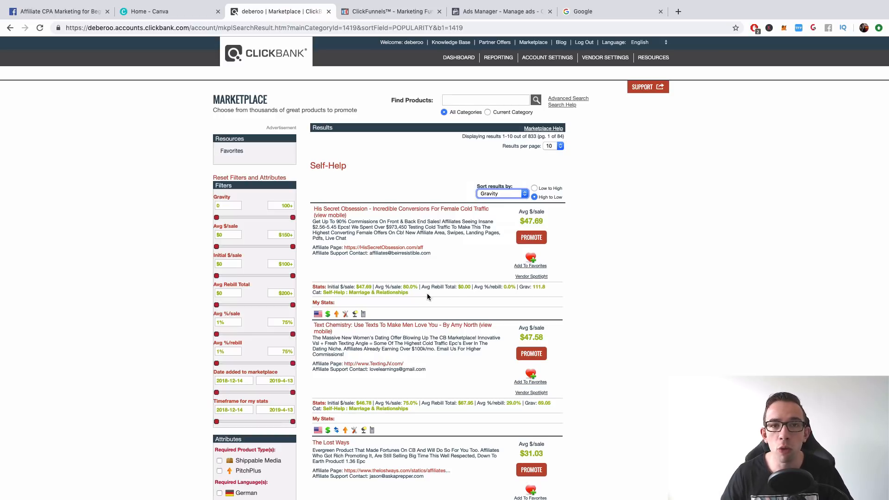
Examine the initial earnings per sale of the first two Self-Help offers, His Secret Obsession and Text Chemistry.
{"action": "left_click_drag", "start_coordinate": [357, 286], "coordinate": [370, 286]}
{"action": "left_click", "coordinate": [616, 290]}
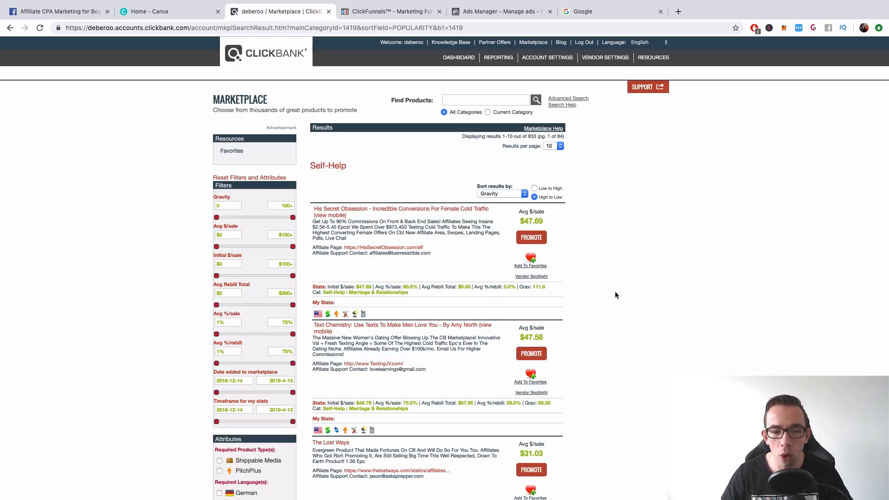
{"action": "scroll", "coordinate": [314, 354], "scroll_direction": "down", "scroll_amount": 1}
{"action": "left_click_drag", "start_coordinate": [354, 365], "coordinate": [366, 365]}
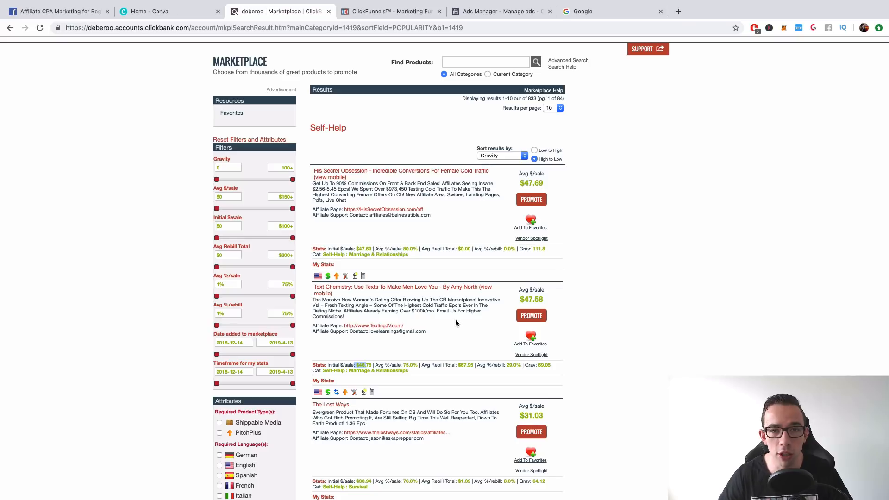
Review the remaining Self-Help offers on the first results page, comparing their descriptions, commissions and gravity.
{"action": "scroll", "coordinate": [463, 320], "scroll_direction": "down", "scroll_amount": 5}
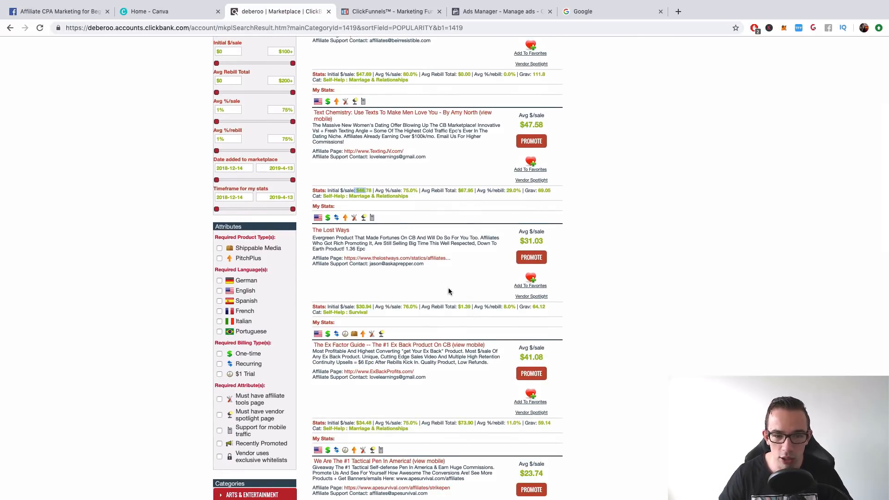
{"action": "scroll", "coordinate": [463, 297], "scroll_direction": "up", "scroll_amount": 4}
{"action": "scroll", "coordinate": [468, 292], "scroll_direction": "down", "scroll_amount": 8}
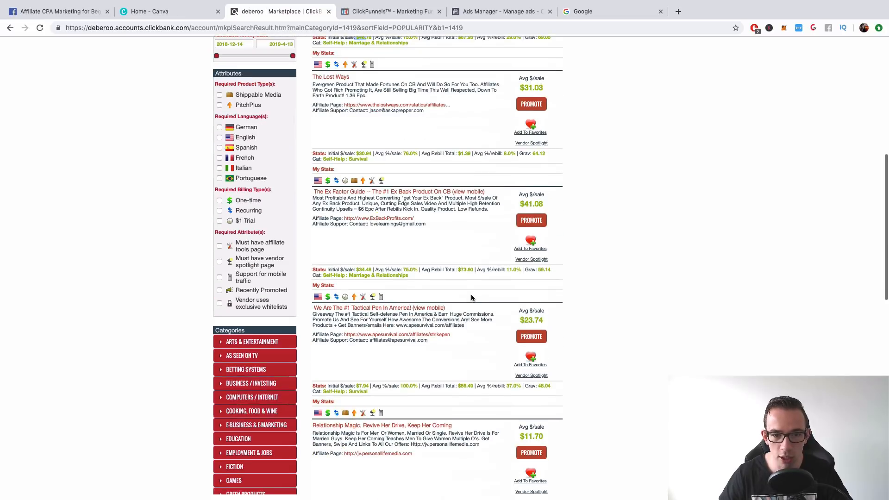
{"action": "scroll", "coordinate": [469, 296], "scroll_direction": "down", "scroll_amount": 4}
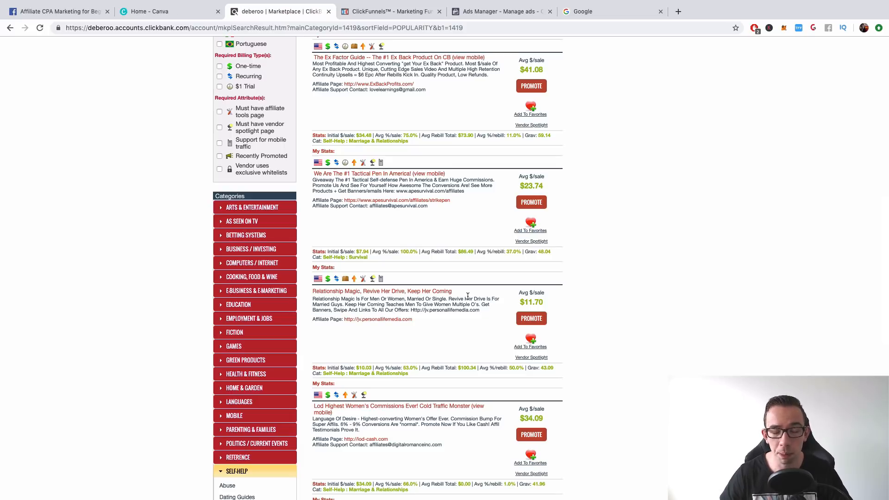
{"action": "scroll", "coordinate": [466, 294], "scroll_direction": "down", "scroll_amount": 3}
{"action": "scroll", "coordinate": [465, 294], "scroll_direction": "down", "scroll_amount": 2}
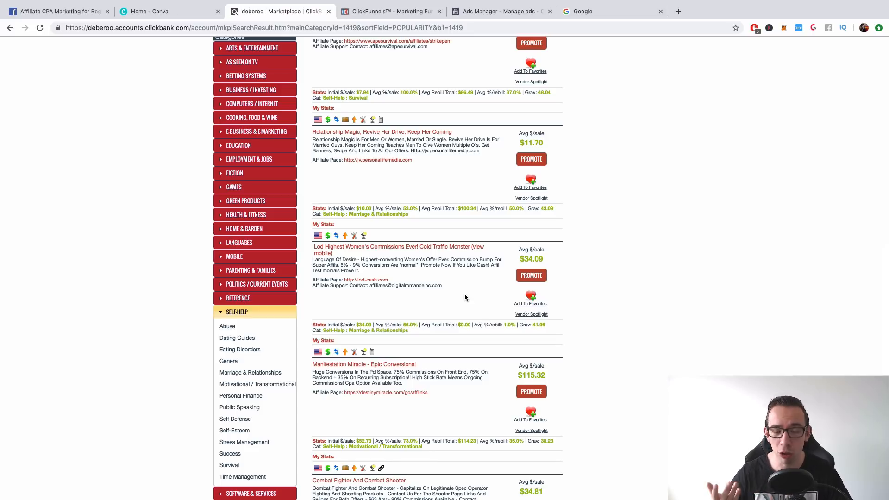
{"action": "scroll", "coordinate": [464, 296], "scroll_direction": "down", "scroll_amount": 4}
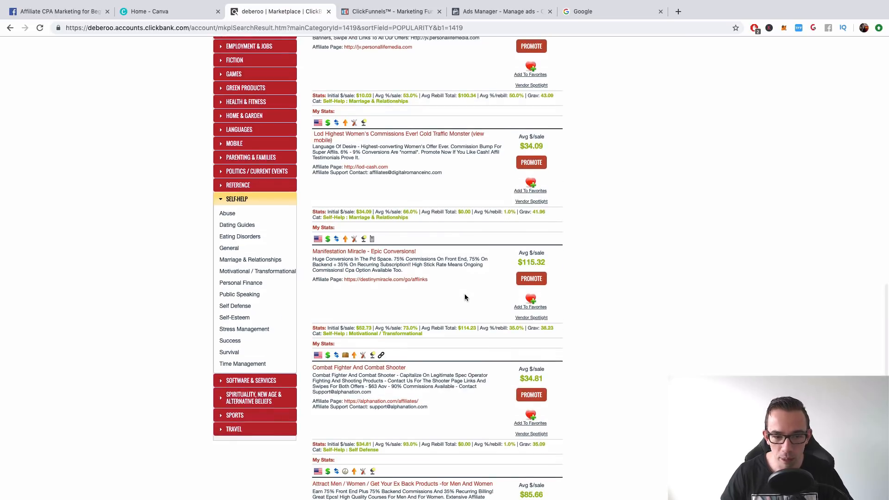
{"action": "scroll", "coordinate": [464, 296], "scroll_direction": "down", "scroll_amount": 4}
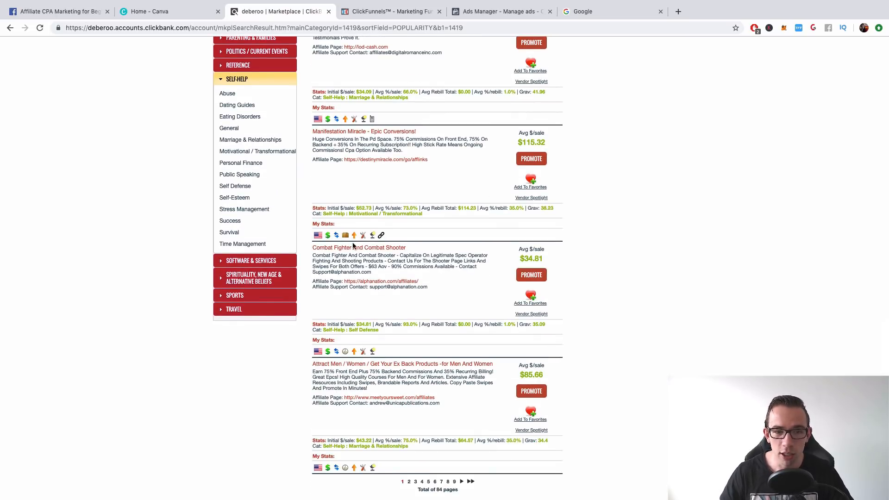
{"action": "scroll", "coordinate": [451, 260], "scroll_direction": "up", "scroll_amount": 2}
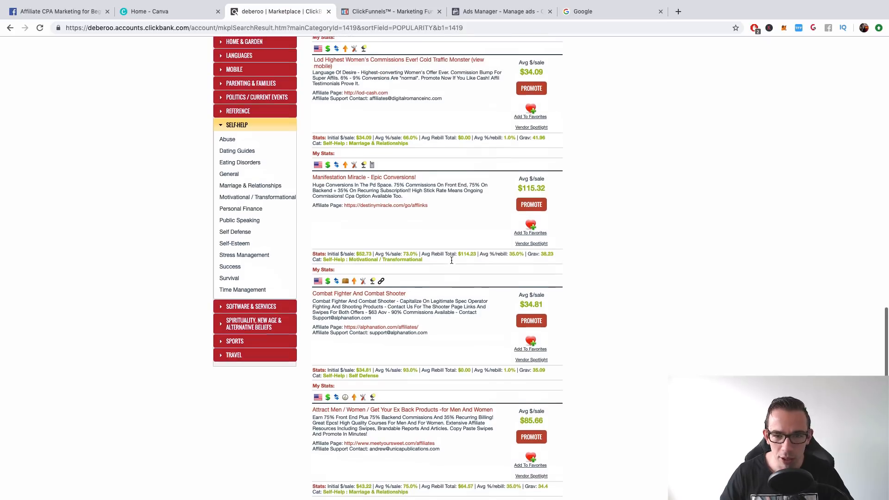
{"action": "scroll", "coordinate": [451, 261], "scroll_direction": "up", "scroll_amount": 8}
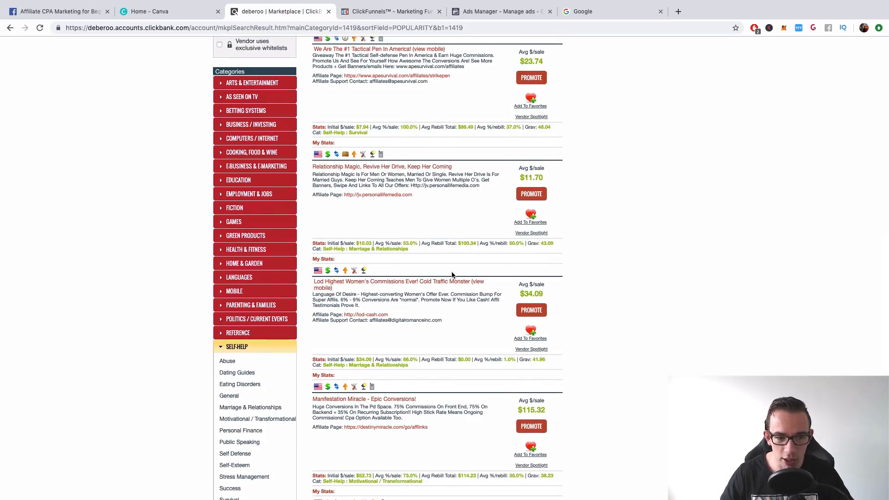
{"action": "scroll", "coordinate": [451, 278], "scroll_direction": "down", "scroll_amount": 5}
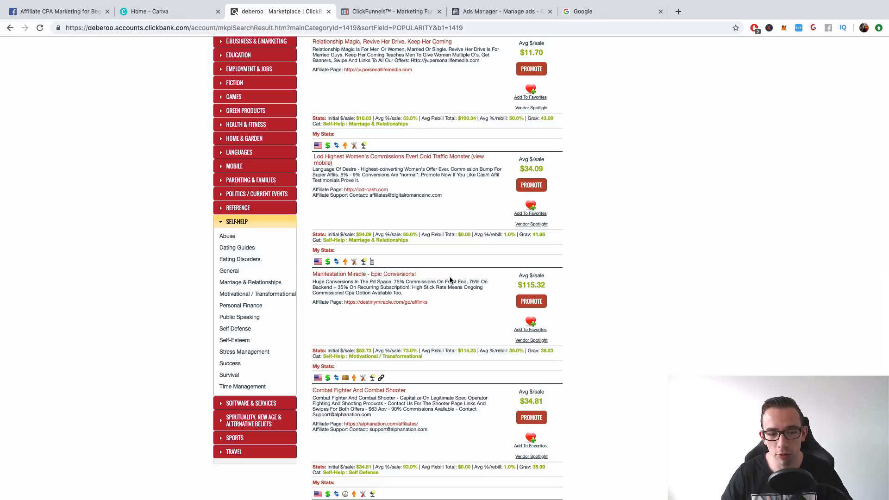
Switch the marketplace listing to the Spirituality, New Age & Alternative Beliefs category and view its highest-gravity offers.
{"action": "left_click", "coordinate": [258, 422]}
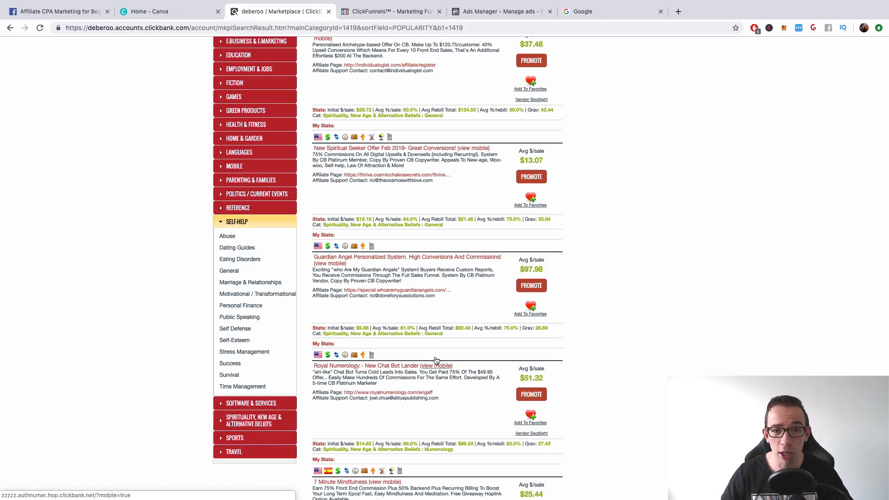
{"action": "scroll", "coordinate": [477, 327], "scroll_direction": "up", "scroll_amount": 9}
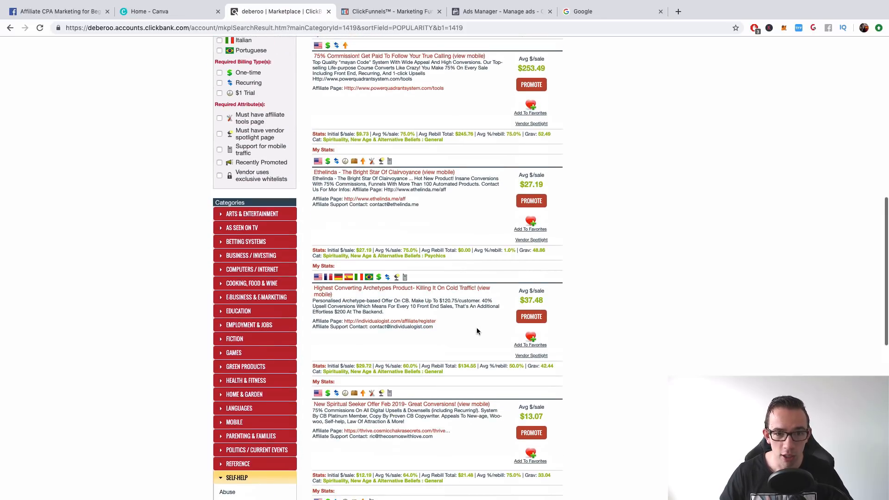
{"action": "scroll", "coordinate": [477, 331], "scroll_direction": "up", "scroll_amount": 5}
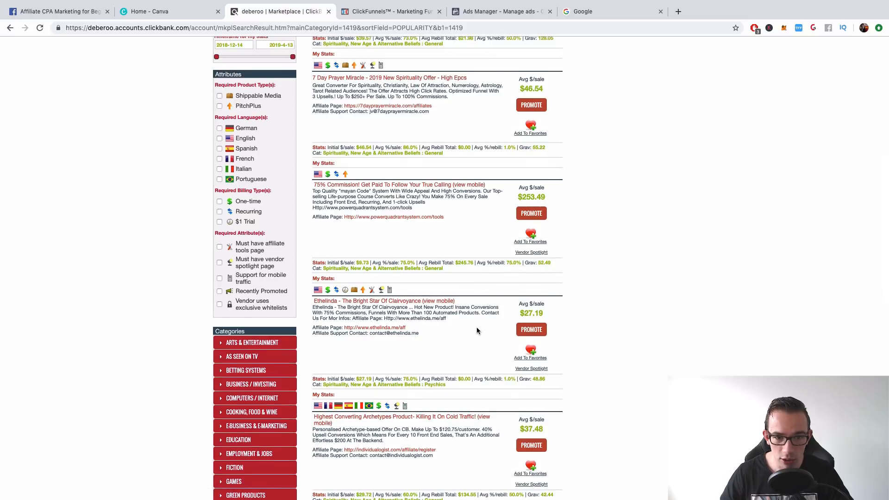
{"action": "scroll", "coordinate": [477, 330], "scroll_direction": "up", "scroll_amount": 11}
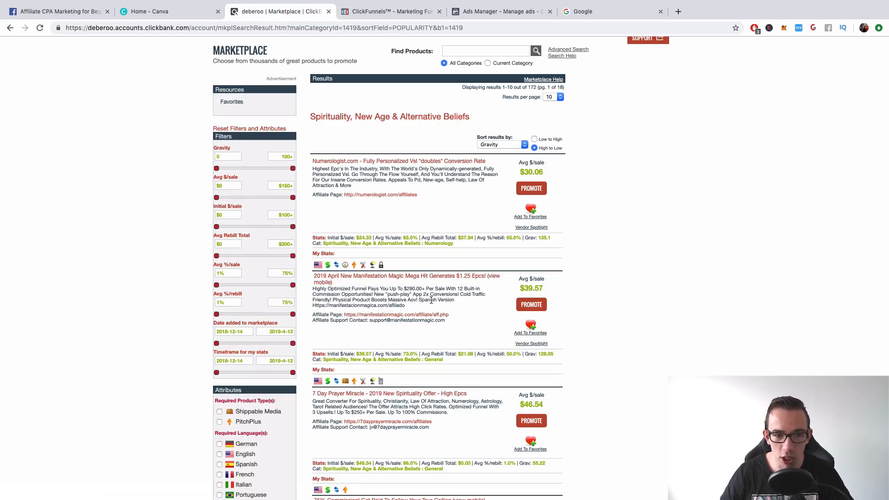
Review the spirituality offers down to the end of the results page, including the 7 Day Prayer Miracle description.
{"action": "scroll", "coordinate": [476, 311], "scroll_direction": "down", "scroll_amount": 5}
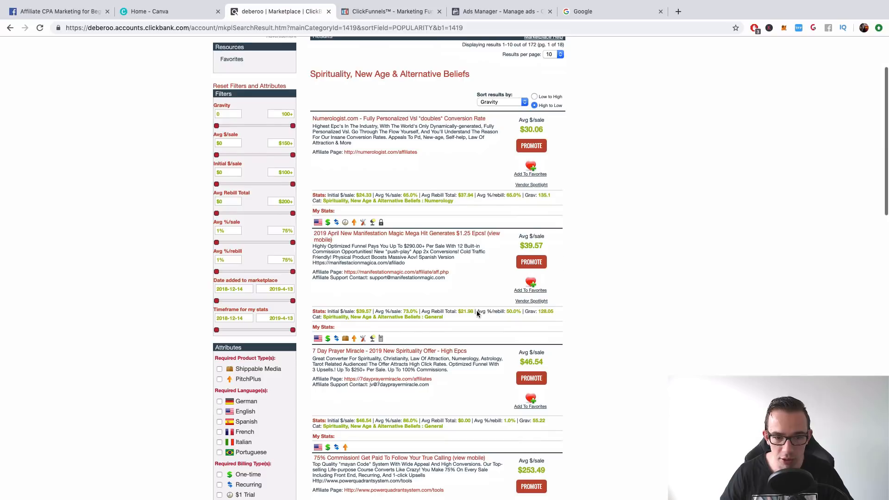
{"action": "scroll", "coordinate": [487, 282], "scroll_direction": "down", "scroll_amount": 2}
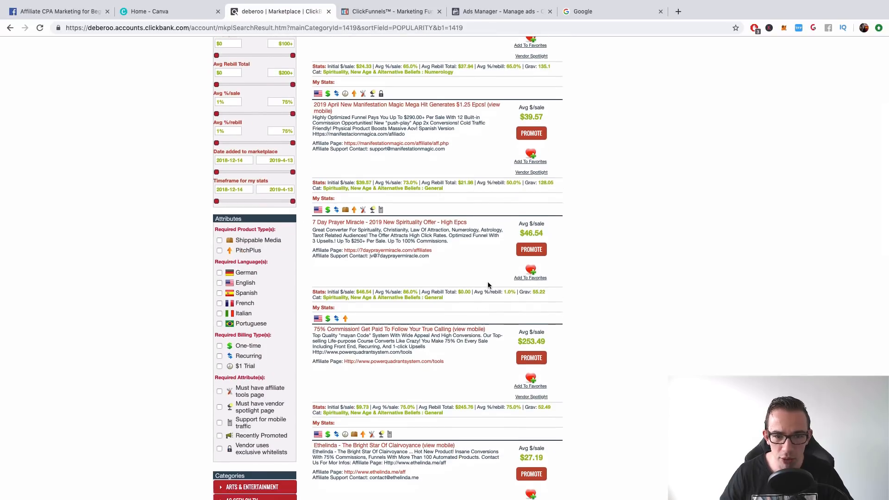
{"action": "scroll", "coordinate": [487, 282], "scroll_direction": "down", "scroll_amount": 1}
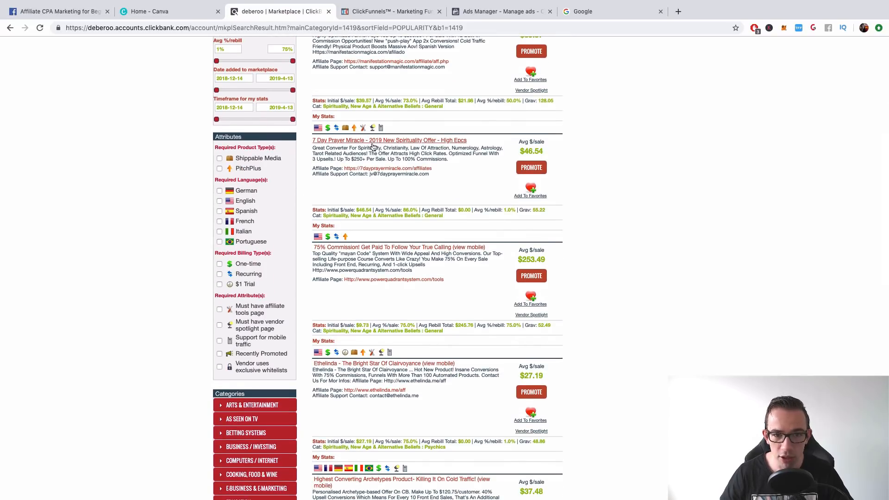
{"action": "left_click_drag", "start_coordinate": [321, 149], "coordinate": [386, 147]}
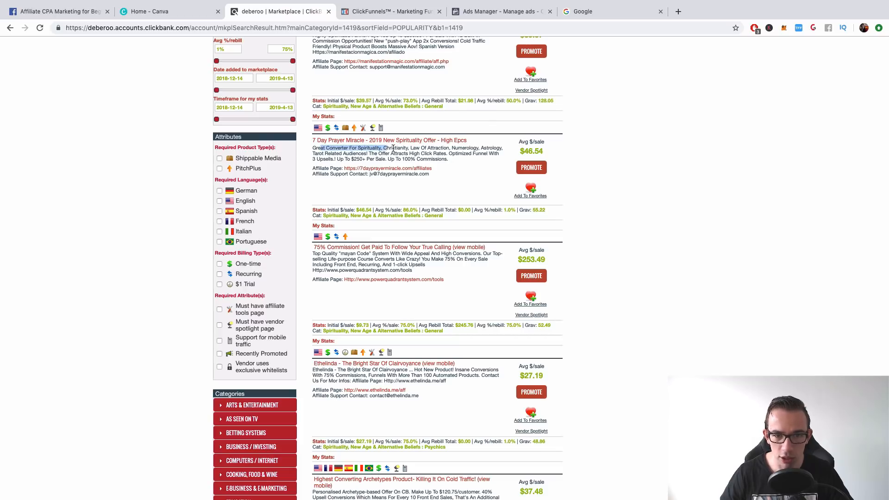
{"action": "scroll", "coordinate": [447, 189], "scroll_direction": "down", "scroll_amount": 5}
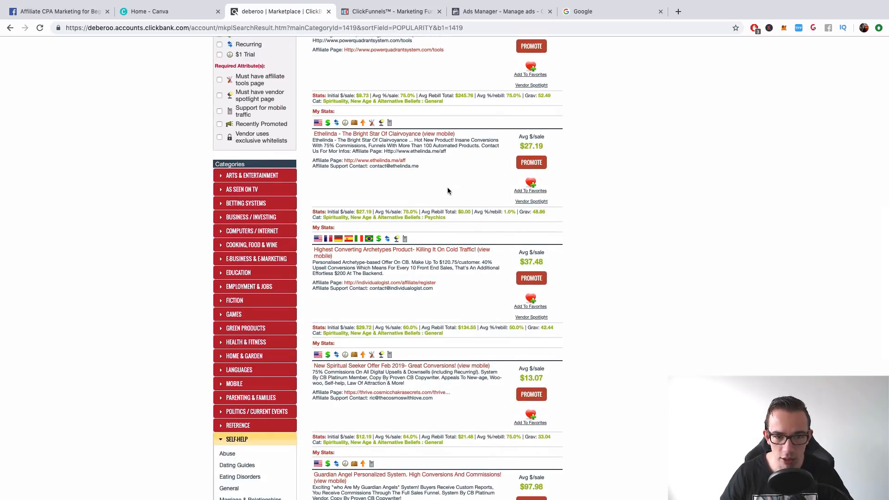
{"action": "scroll", "coordinate": [447, 188], "scroll_direction": "down", "scroll_amount": 1}
{"action": "scroll", "coordinate": [401, 248], "scroll_direction": "down", "scroll_amount": 3}
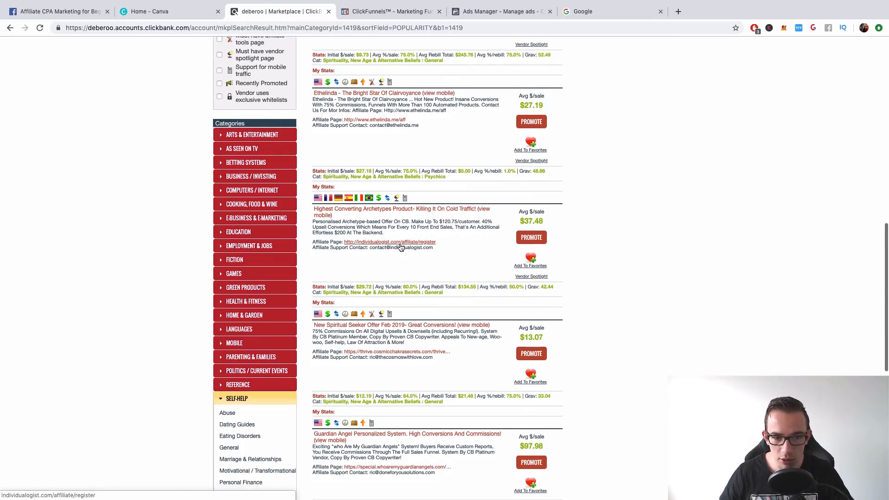
{"action": "scroll", "coordinate": [401, 247], "scroll_direction": "down", "scroll_amount": 5}
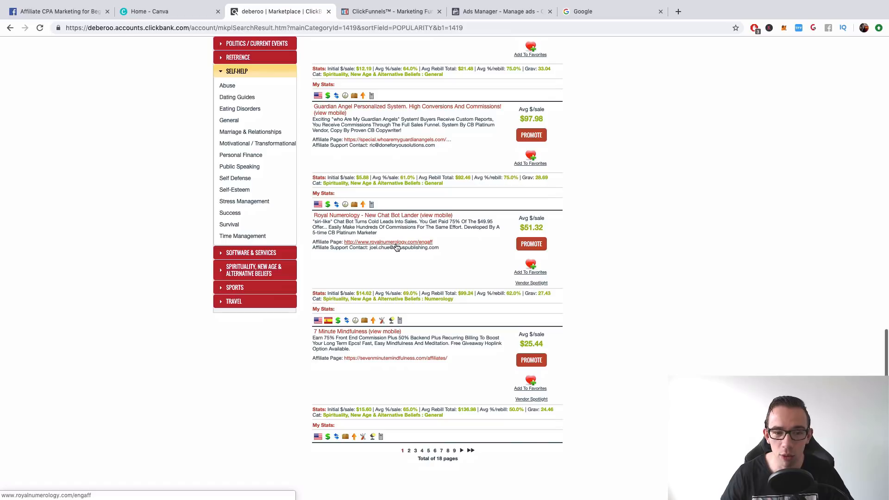
Switch the marketplace listing to the Sports category and look through its offers and their stats.
{"action": "left_click", "coordinate": [259, 289]}
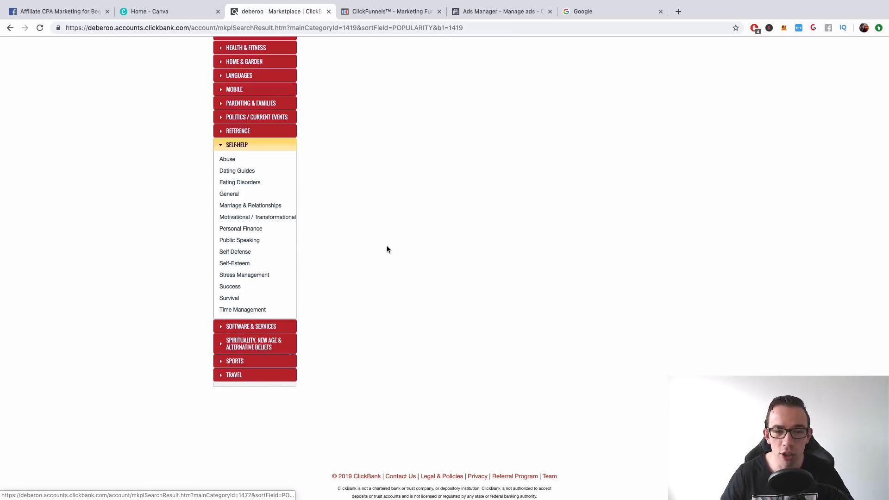
{"action": "scroll", "coordinate": [446, 256], "scroll_direction": "up", "scroll_amount": 3}
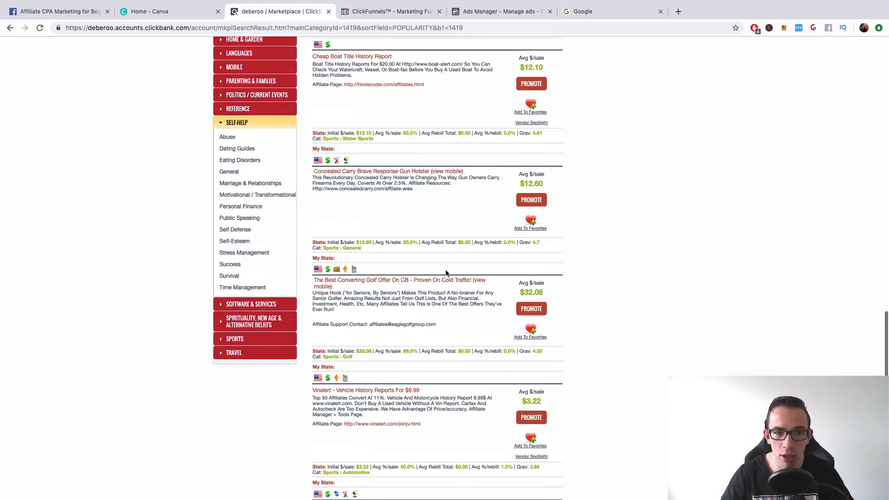
{"action": "scroll", "coordinate": [405, 224], "scroll_direction": "up", "scroll_amount": 2}
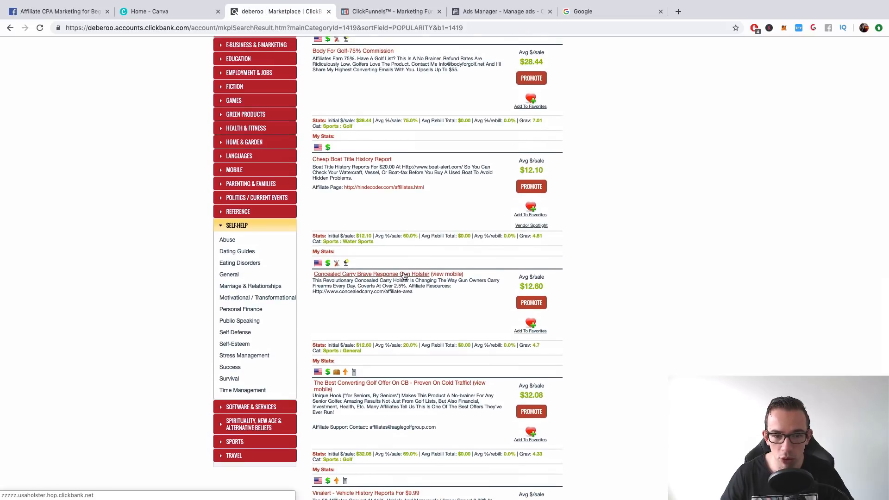
{"action": "scroll", "coordinate": [405, 278], "scroll_direction": "up", "scroll_amount": 2}
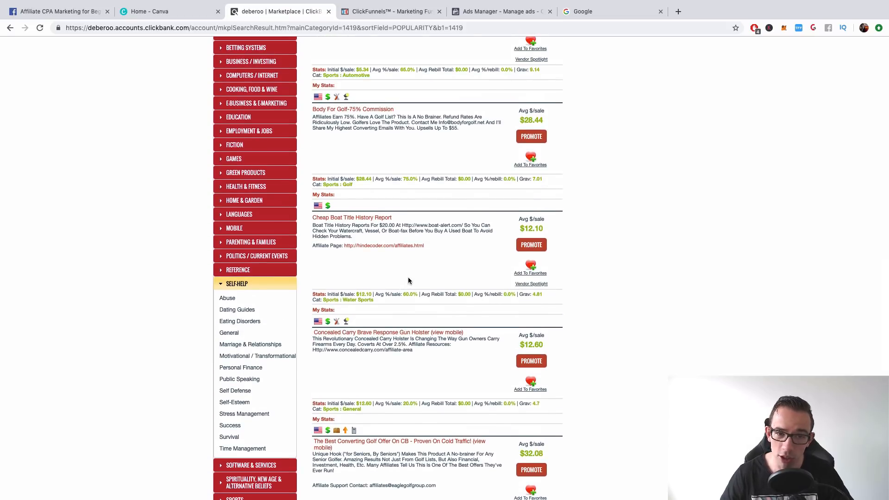
{"action": "scroll", "coordinate": [407, 282], "scroll_direction": "up", "scroll_amount": 5}
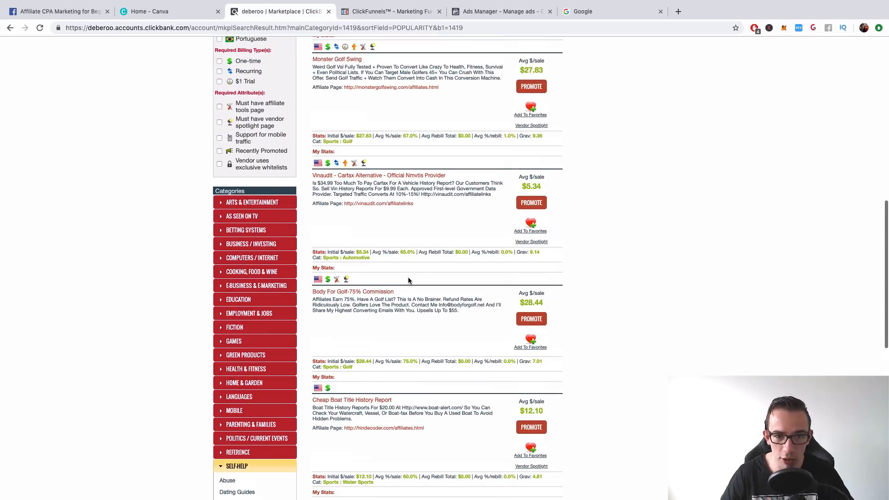
{"action": "scroll", "coordinate": [408, 280], "scroll_direction": "up", "scroll_amount": 5}
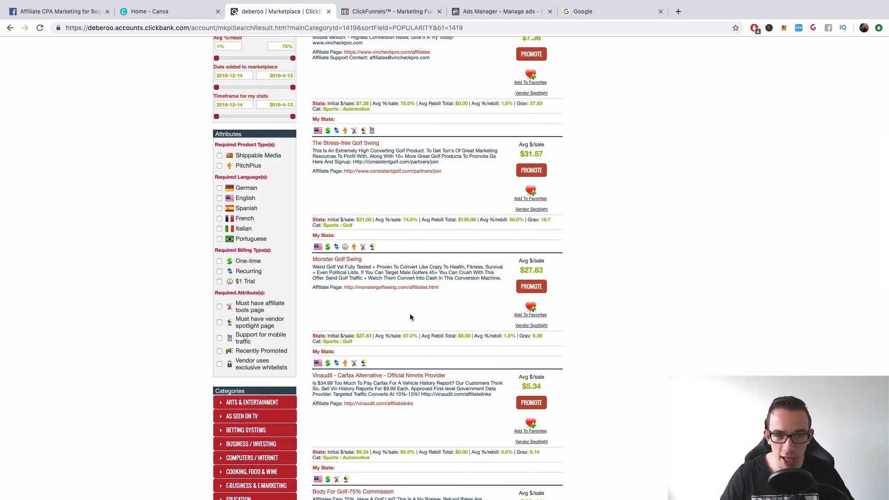
Open the Vin Check Pro affiliate page in a new tab, look through its affiliate resources, and close it.
{"action": "scroll", "coordinate": [410, 311], "scroll_direction": "up", "scroll_amount": 4}
{"action": "scroll", "coordinate": [413, 306], "scroll_direction": "up", "scroll_amount": 2}
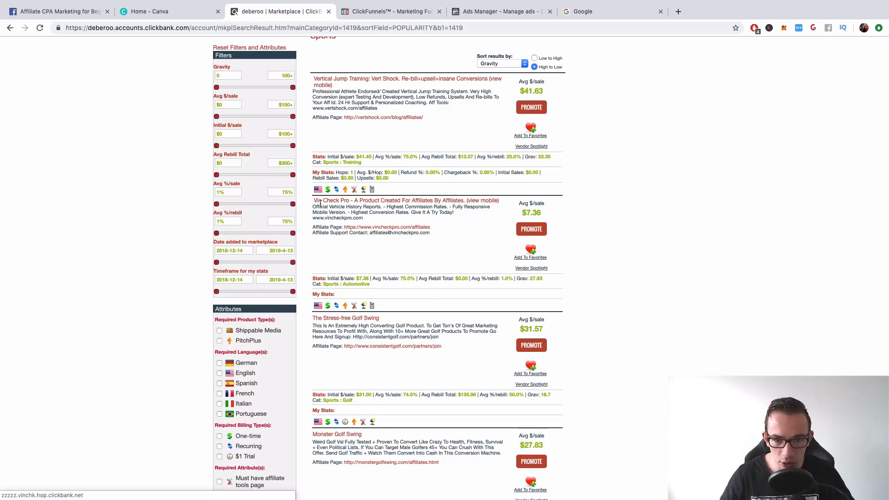
{"action": "right_click", "coordinate": [393, 227]}
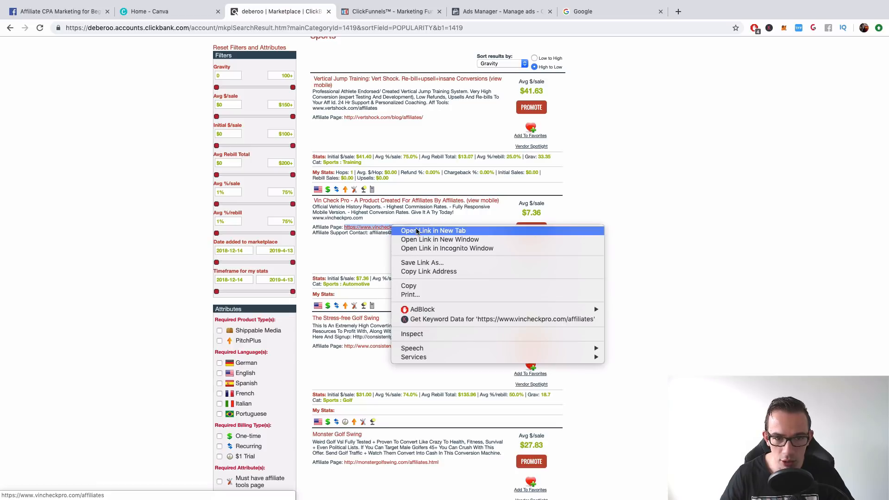
{"action": "left_click", "coordinate": [403, 230]}
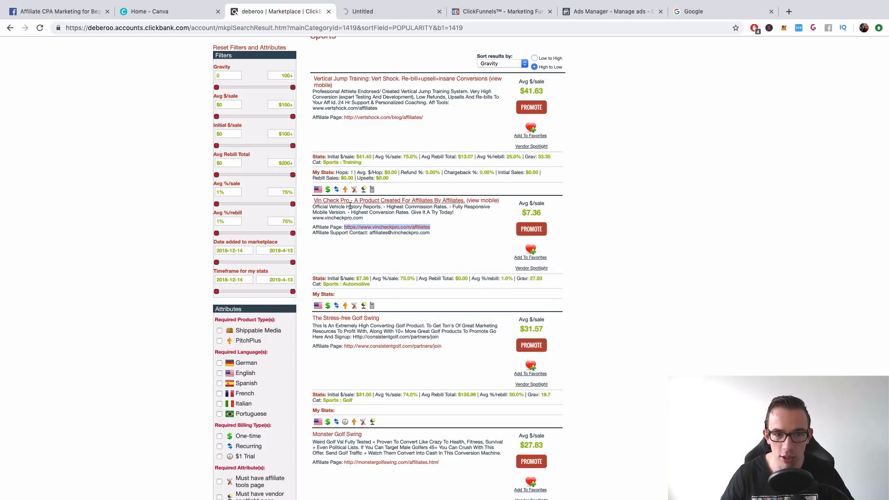
{"action": "left_click", "coordinate": [381, 15]}
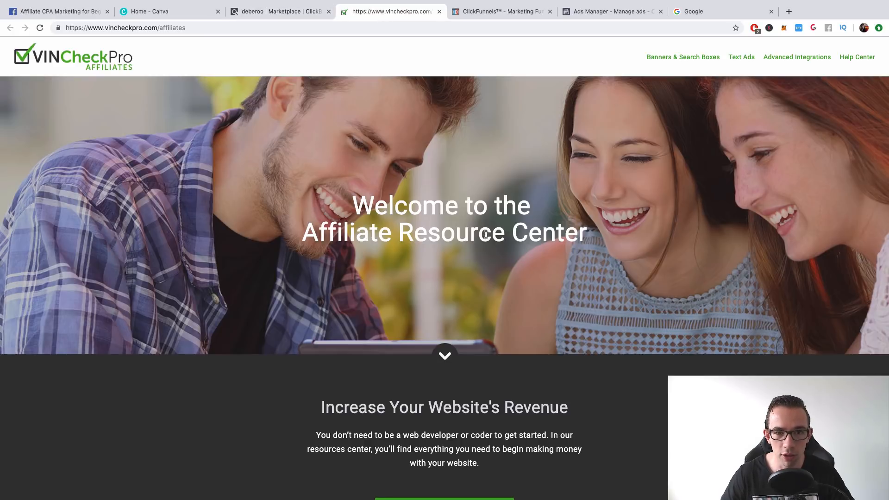
{"action": "scroll", "coordinate": [512, 240], "scroll_direction": "down", "scroll_amount": 8}
{"action": "scroll", "coordinate": [511, 239], "scroll_direction": "down", "scroll_amount": 20}
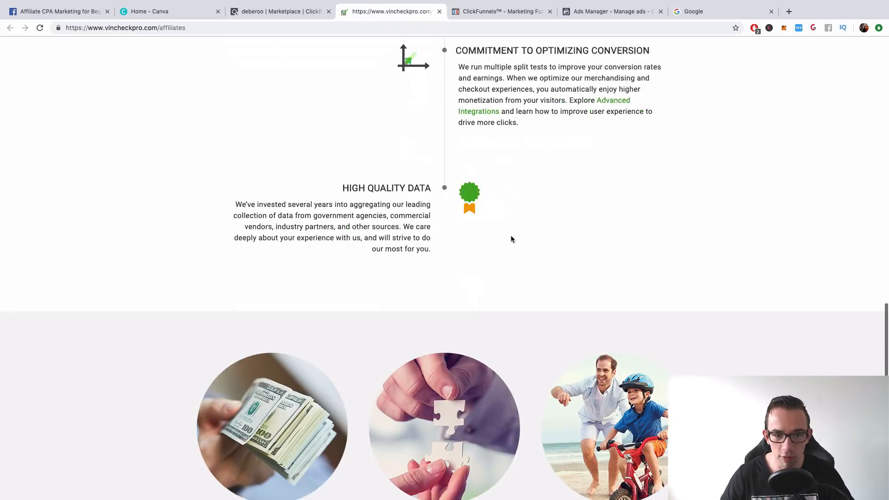
{"action": "scroll", "coordinate": [486, 211], "scroll_direction": "up", "scroll_amount": 20}
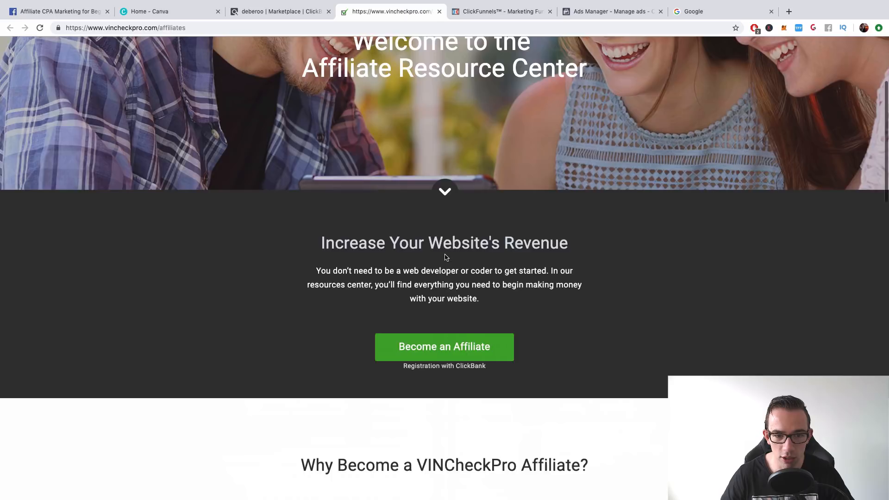
{"action": "left_click", "coordinate": [440, 12]}
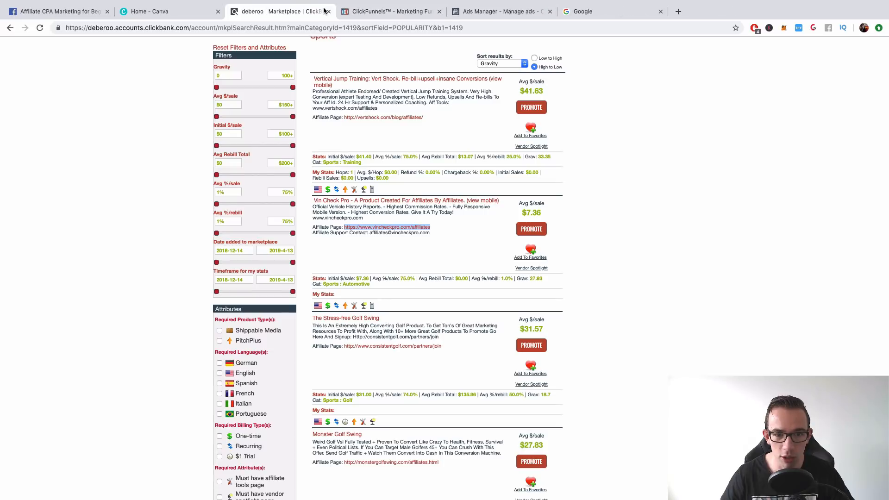
Open the Vin Check Pro sales page from its offer title in a new tab, look it over, and close it.
{"action": "scroll", "coordinate": [353, 256], "scroll_direction": "up", "scroll_amount": 3}
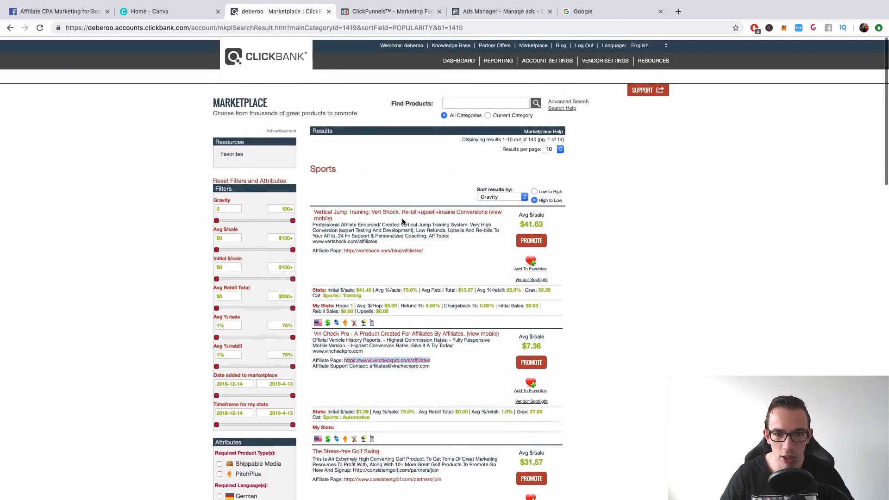
{"action": "right_click", "coordinate": [419, 333]}
{"action": "left_click", "coordinate": [448, 336]}
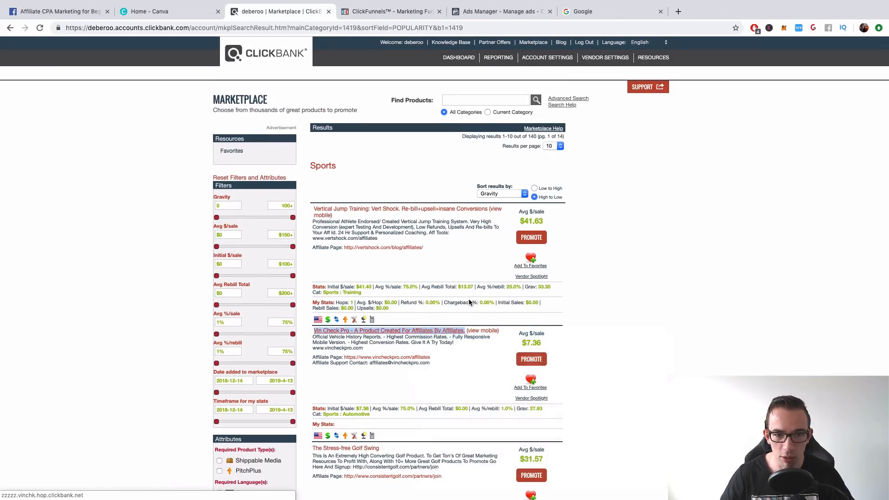
{"action": "left_click", "coordinate": [392, 14]}
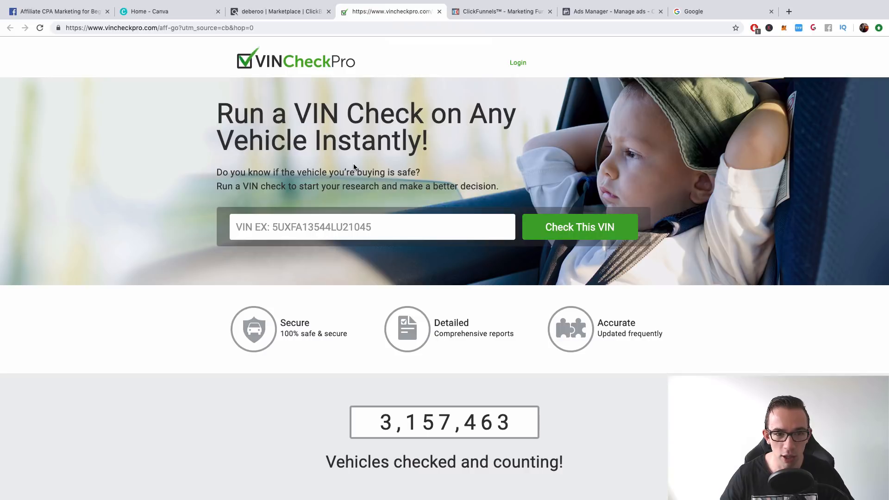
{"action": "scroll", "coordinate": [324, 229], "scroll_direction": "down", "scroll_amount": 8}
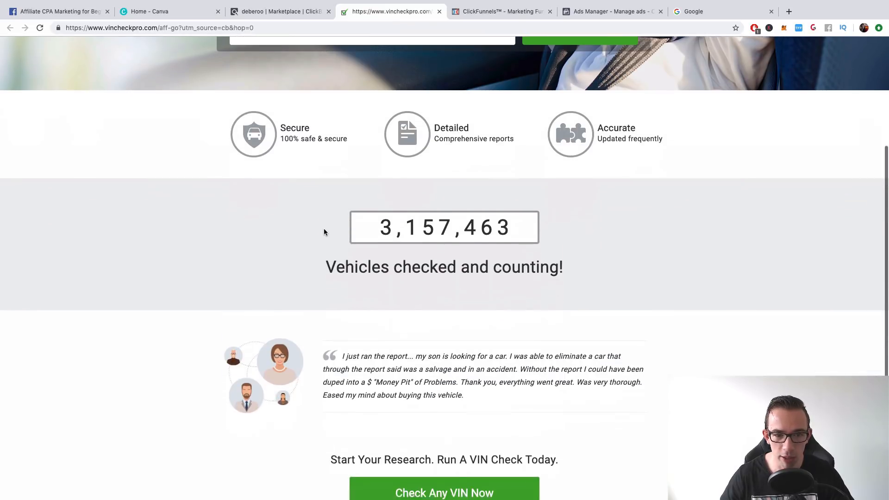
{"action": "scroll", "coordinate": [324, 229], "scroll_direction": "up", "scroll_amount": 9}
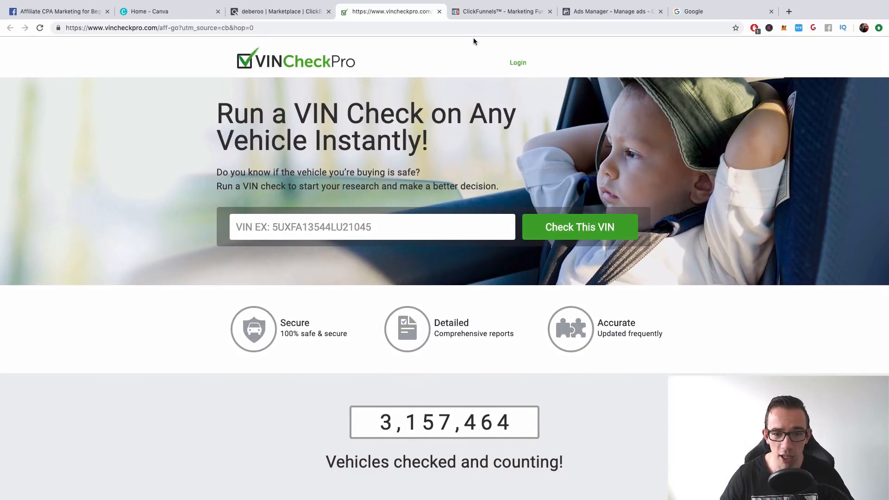
{"action": "left_click", "coordinate": [439, 11]}
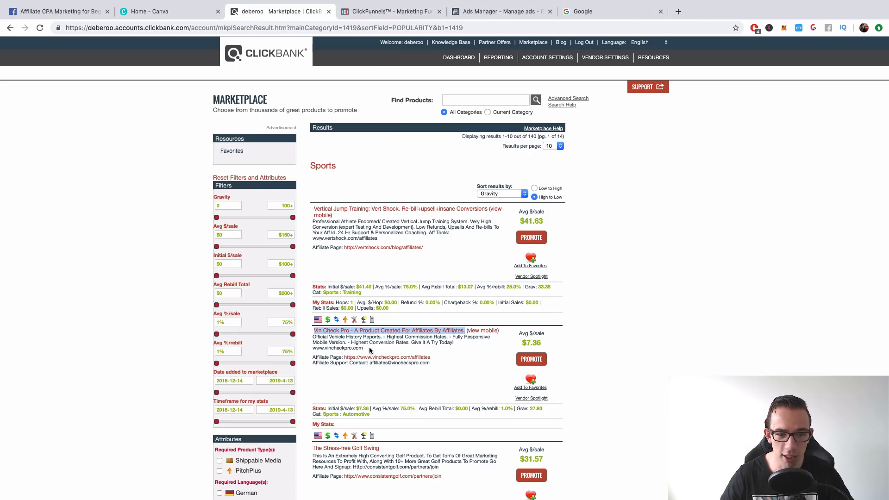
Switch the marketplace listing to the E-Business & E-Marketing category and review its highest-gravity offers.
{"action": "scroll", "coordinate": [356, 261], "scroll_direction": "down", "scroll_amount": 2}
{"action": "scroll", "coordinate": [201, 330], "scroll_direction": "down", "scroll_amount": 8}
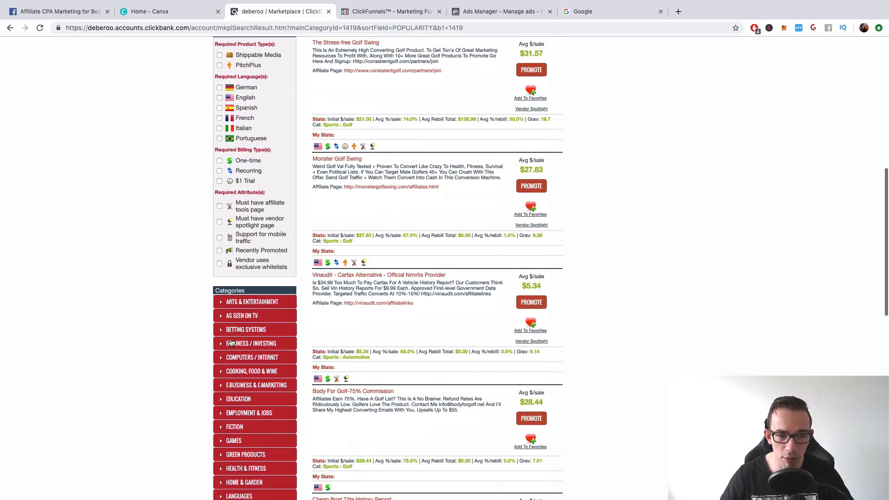
{"action": "left_click", "coordinate": [250, 288]}
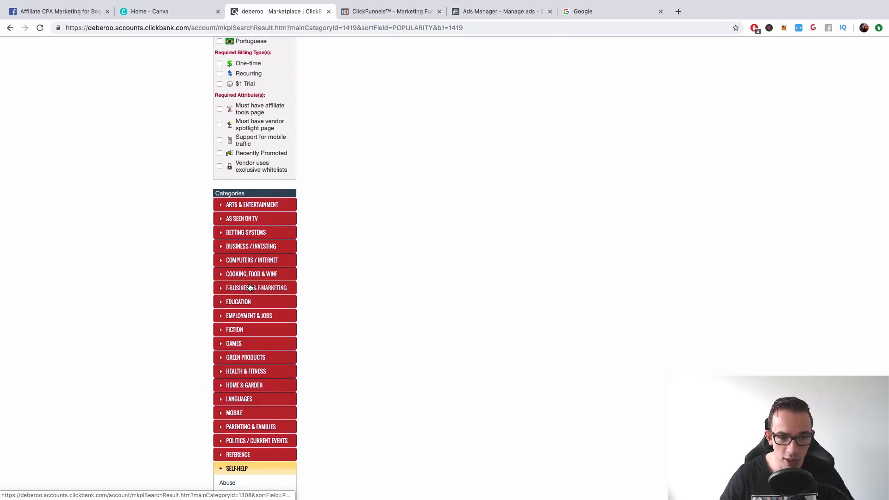
{"action": "scroll", "coordinate": [454, 322], "scroll_direction": "up", "scroll_amount": 2}
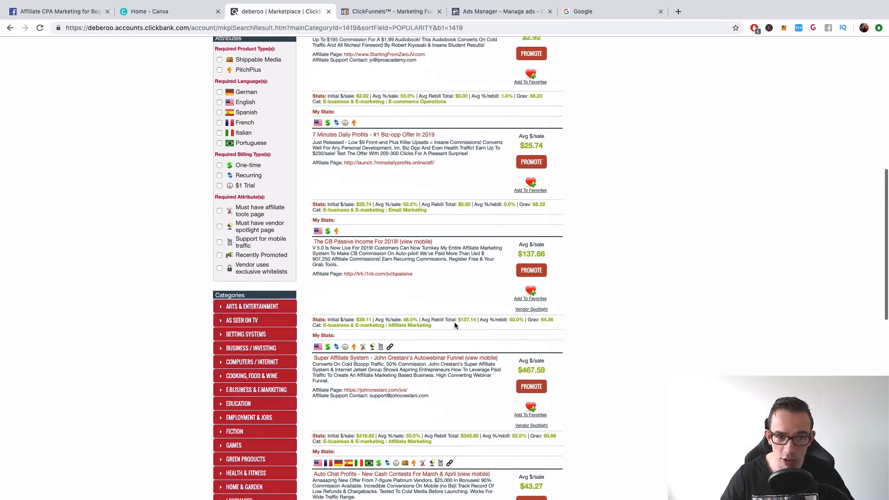
{"action": "scroll", "coordinate": [454, 322], "scroll_direction": "up", "scroll_amount": 5}
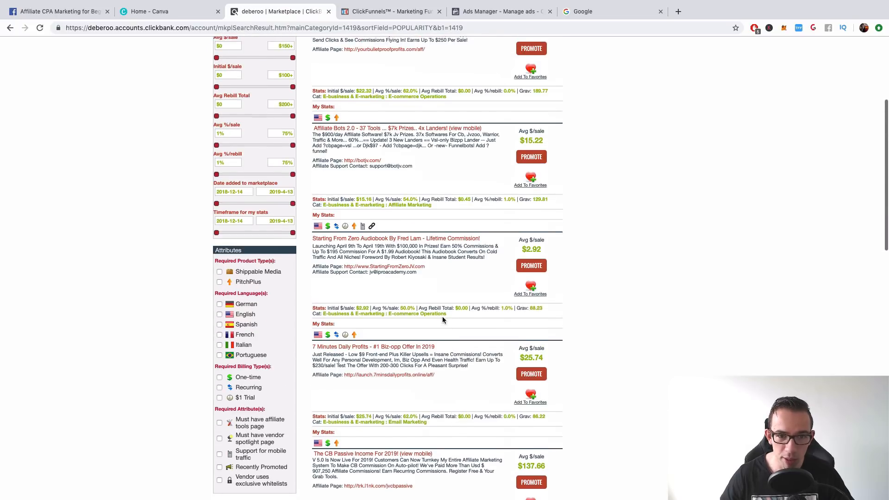
{"action": "scroll", "coordinate": [430, 244], "scroll_direction": "up", "scroll_amount": 3}
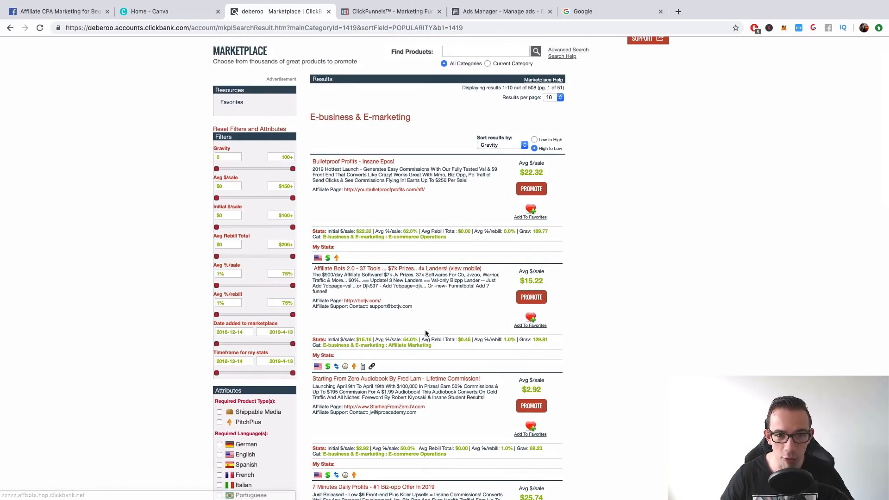
Switch the marketplace listing to the Arts & Entertainment category and review its highest-gravity offers.
{"action": "scroll", "coordinate": [424, 330], "scroll_direction": "down", "scroll_amount": 8}
{"action": "scroll", "coordinate": [335, 347], "scroll_direction": "down", "scroll_amount": 3}
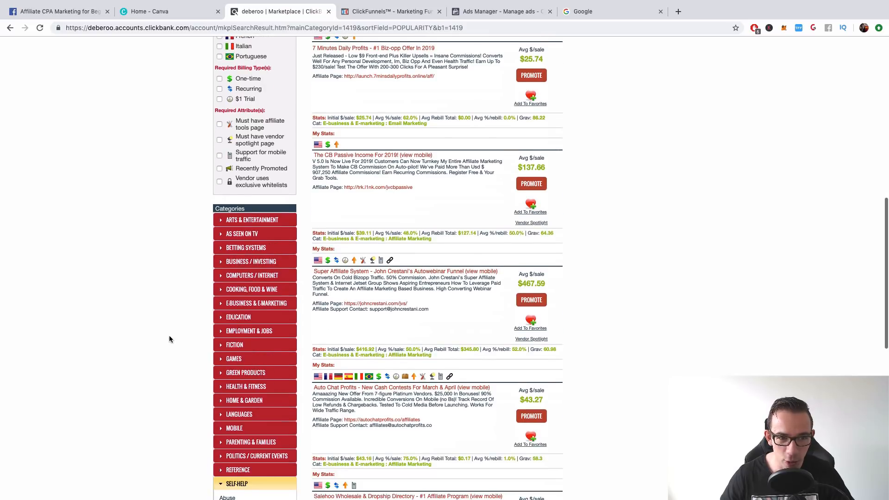
{"action": "left_click", "coordinate": [251, 220]}
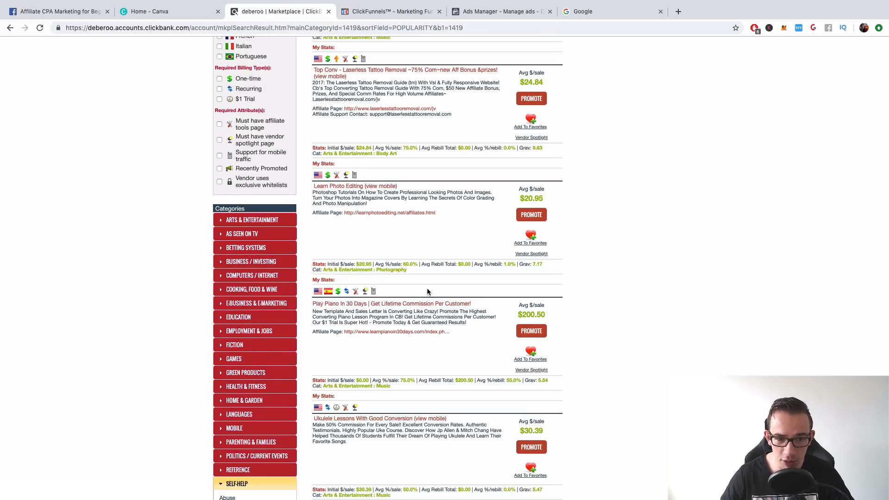
{"action": "scroll", "coordinate": [384, 315], "scroll_direction": "up", "scroll_amount": 4}
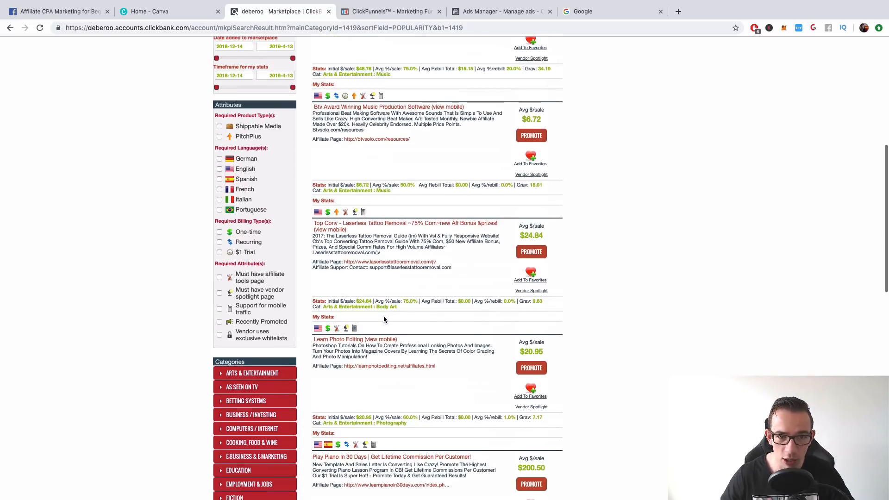
{"action": "scroll", "coordinate": [396, 241], "scroll_direction": "up", "scroll_amount": 2}
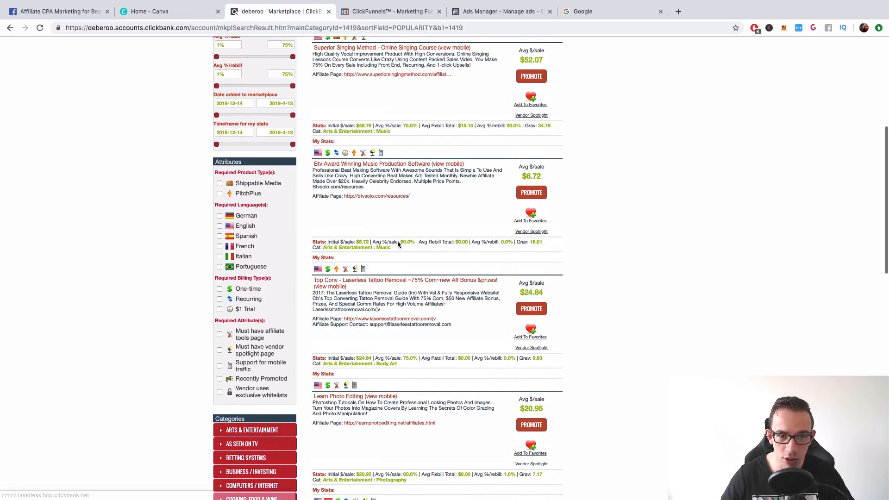
{"action": "scroll", "coordinate": [396, 243], "scroll_direction": "up", "scroll_amount": 3}
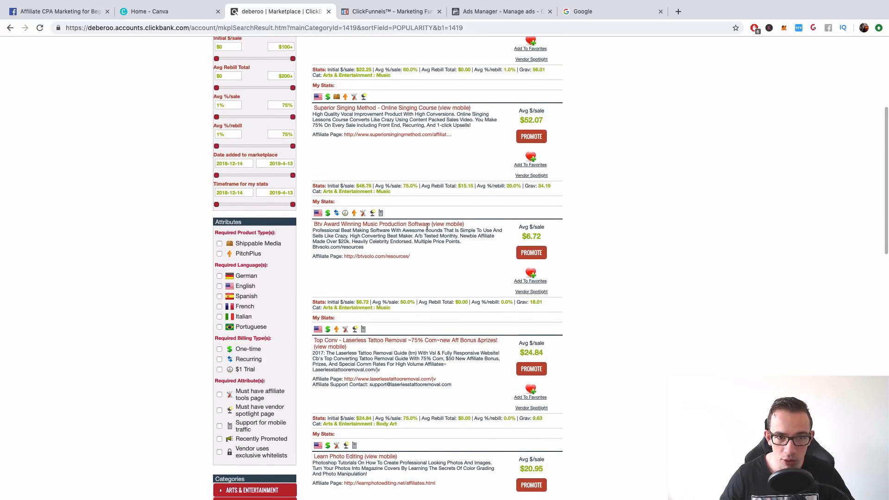
{"action": "scroll", "coordinate": [425, 227], "scroll_direction": "up", "scroll_amount": 1}
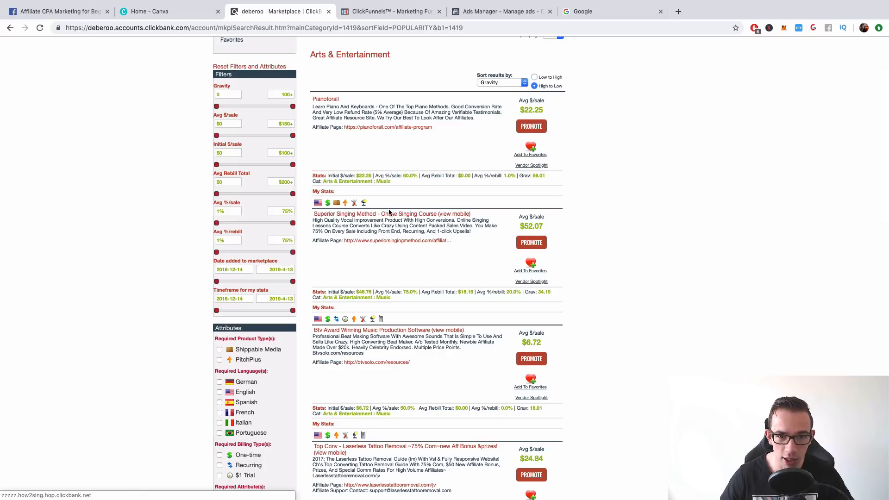
Open the Superior Singing Method affiliate page and sales page in separate new tabs, and bring up the affiliate page.
{"action": "right_click", "coordinate": [385, 238]}
{"action": "left_click", "coordinate": [397, 242]}
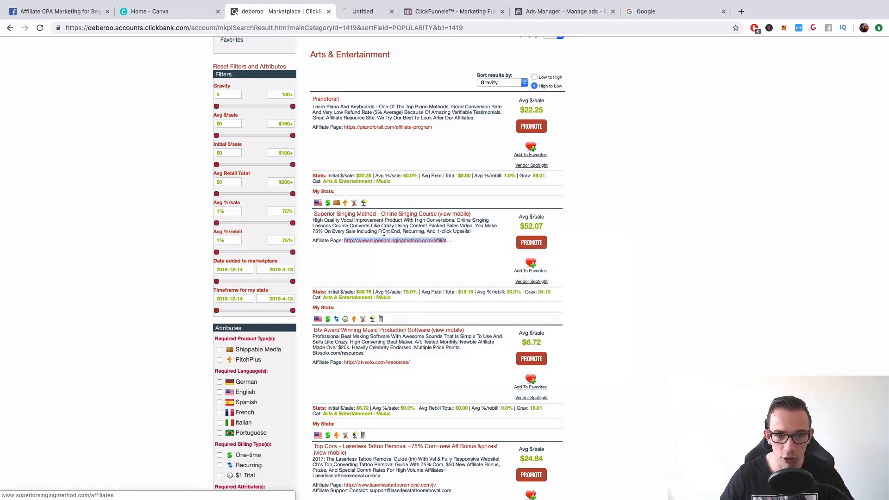
{"action": "right_click", "coordinate": [392, 213]}
{"action": "right_click", "coordinate": [378, 213]}
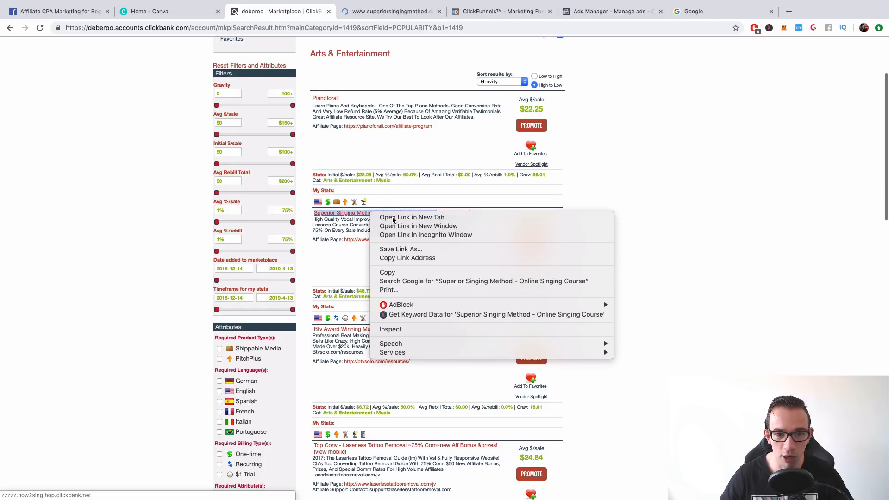
{"action": "left_click", "coordinate": [412, 217]}
{"action": "left_click", "coordinate": [384, 11]}
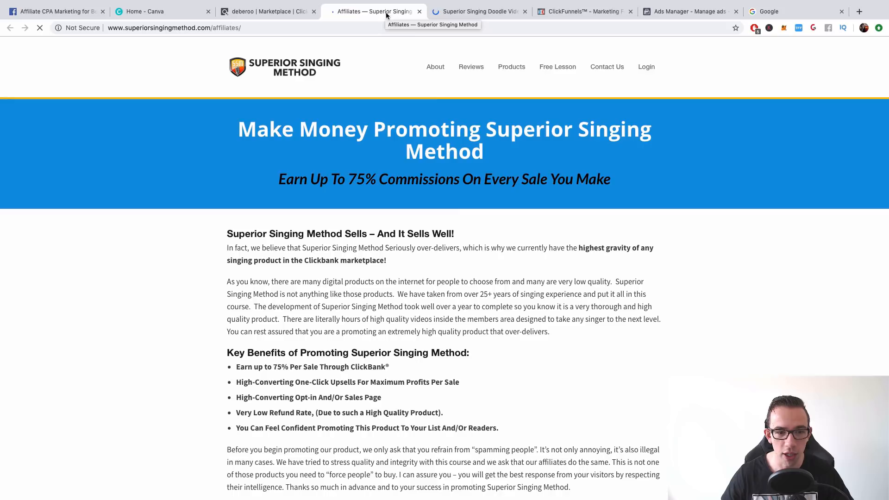
Read the Superior Singing Method affiliate page's commission claim and key benefits, highlighting the commission, upsell, opt-in and refund-rate lines.
{"action": "scroll", "coordinate": [379, 249], "scroll_direction": "down", "scroll_amount": 5}
{"action": "scroll", "coordinate": [254, 180], "scroll_direction": "up", "scroll_amount": 5}
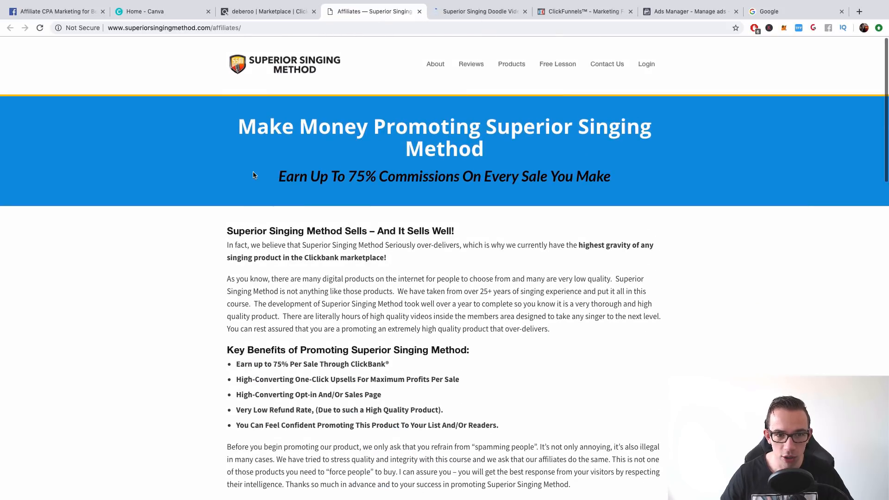
{"action": "left_click_drag", "start_coordinate": [254, 179], "coordinate": [517, 254]}
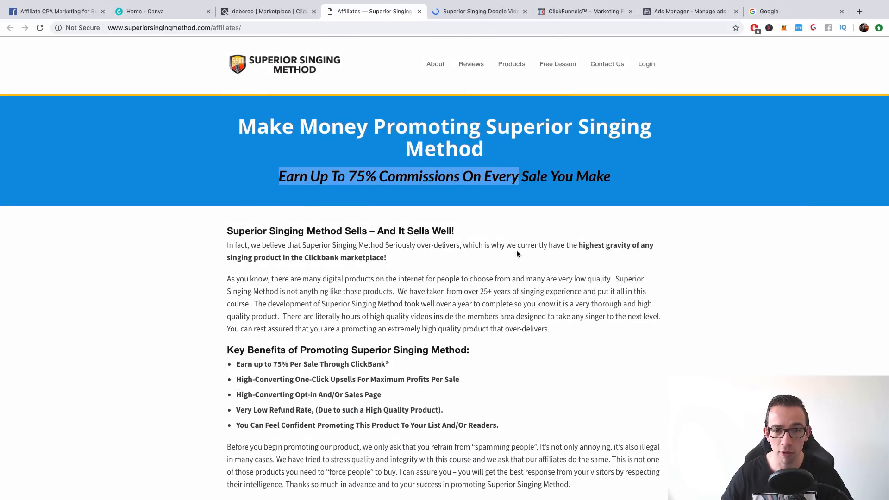
{"action": "scroll", "coordinate": [491, 315], "scroll_direction": "down", "scroll_amount": 4}
{"action": "left_click_drag", "start_coordinate": [248, 208], "coordinate": [356, 212]}
{"action": "left_click", "coordinate": [329, 207]}
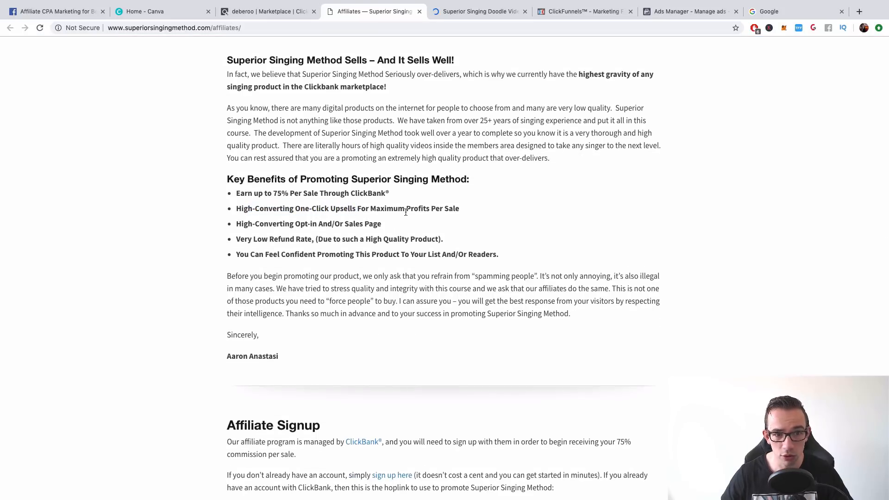
{"action": "left_click_drag", "start_coordinate": [235, 224], "coordinate": [402, 226]}
{"action": "left_click_drag", "start_coordinate": [235, 239], "coordinate": [364, 237]}
Examine the affiliate page's signup instructions, hoplinks, product images and affiliate banners.
{"action": "scroll", "coordinate": [355, 238], "scroll_direction": "down", "scroll_amount": 7}
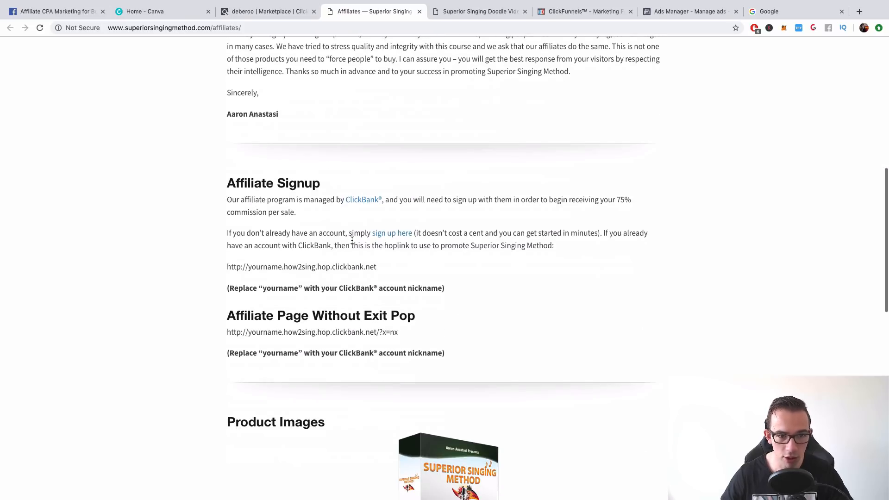
{"action": "scroll", "coordinate": [326, 230], "scroll_direction": "down", "scroll_amount": 11}
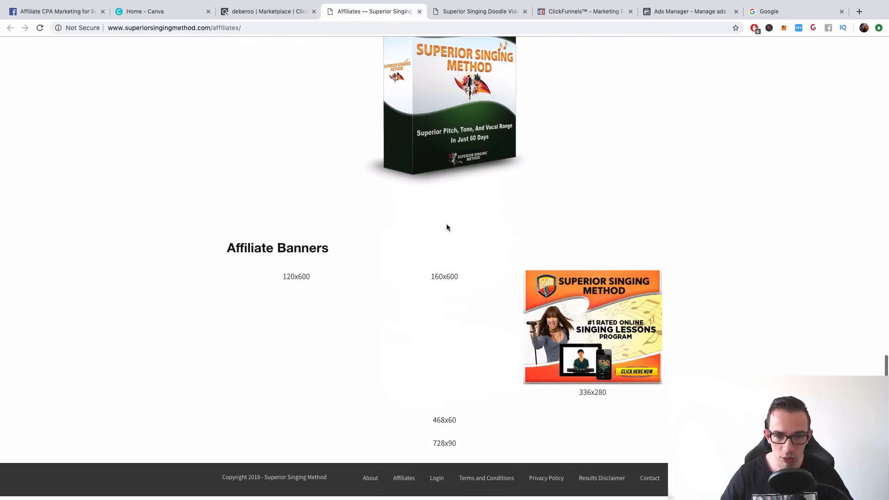
{"action": "scroll", "coordinate": [402, 185], "scroll_direction": "up", "scroll_amount": 5}
{"action": "scroll", "coordinate": [401, 161], "scroll_direction": "up", "scroll_amount": 7}
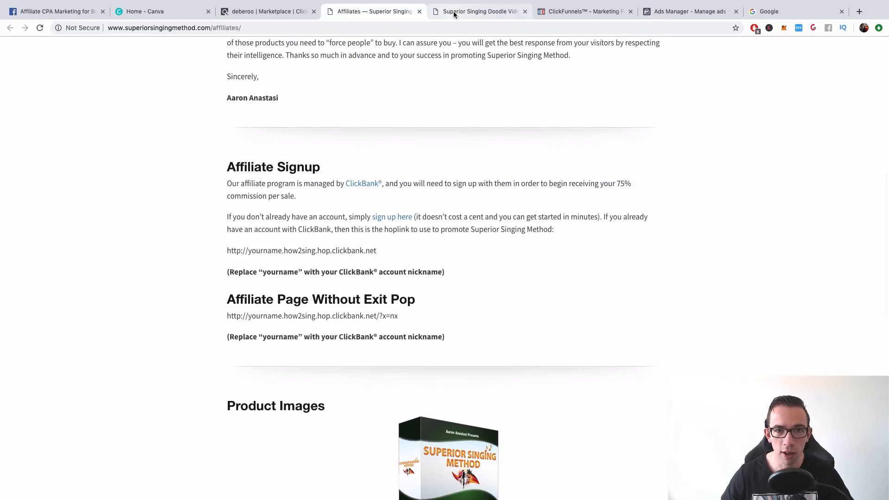
Examine the Superior Singing Method sales page from its free singing tips video down to the footer, and close the page.
{"action": "left_click", "coordinate": [455, 13]}
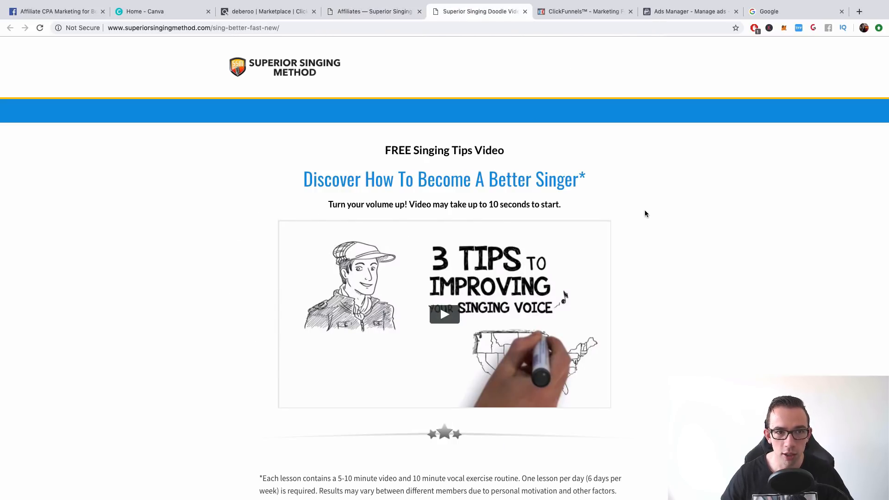
{"action": "scroll", "coordinate": [645, 214], "scroll_direction": "down", "scroll_amount": 6}
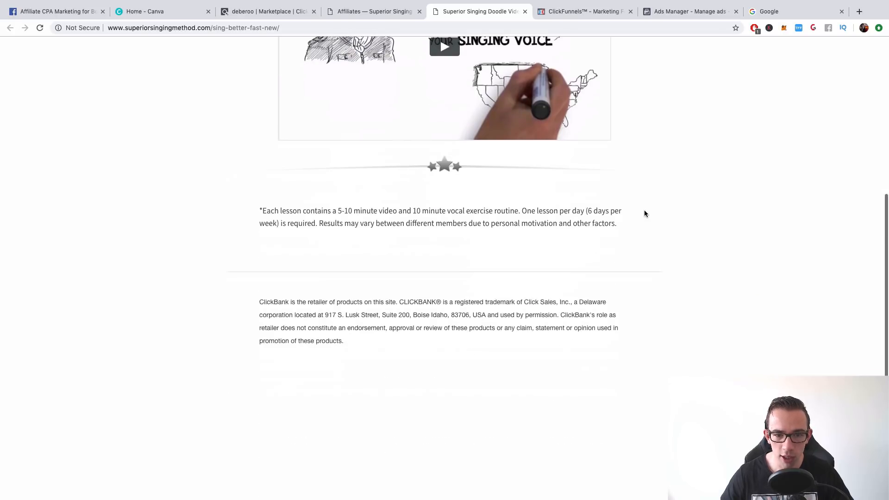
{"action": "scroll", "coordinate": [644, 213], "scroll_direction": "up", "scroll_amount": 6}
{"action": "scroll", "coordinate": [564, 245], "scroll_direction": "down", "scroll_amount": 2}
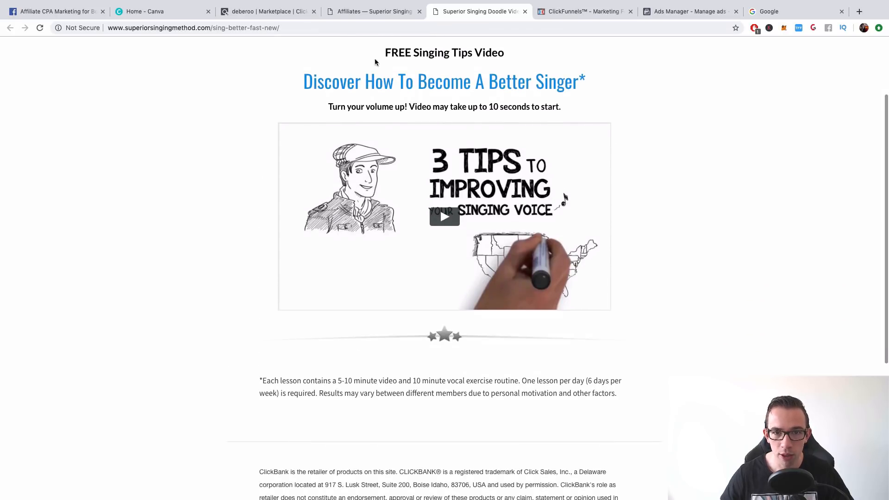
{"action": "scroll", "coordinate": [509, 139], "scroll_direction": "down", "scroll_amount": 2}
{"action": "scroll", "coordinate": [466, 158], "scroll_direction": "down", "scroll_amount": 4}
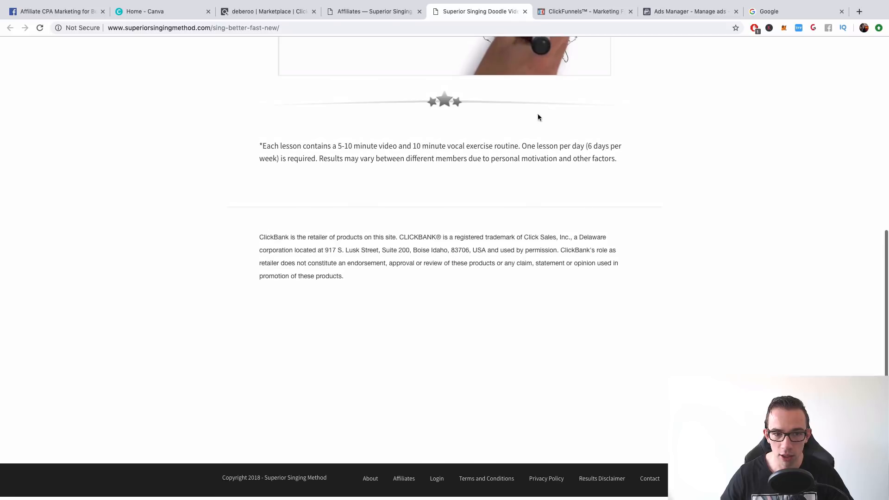
{"action": "scroll", "coordinate": [538, 115], "scroll_direction": "up", "scroll_amount": 5}
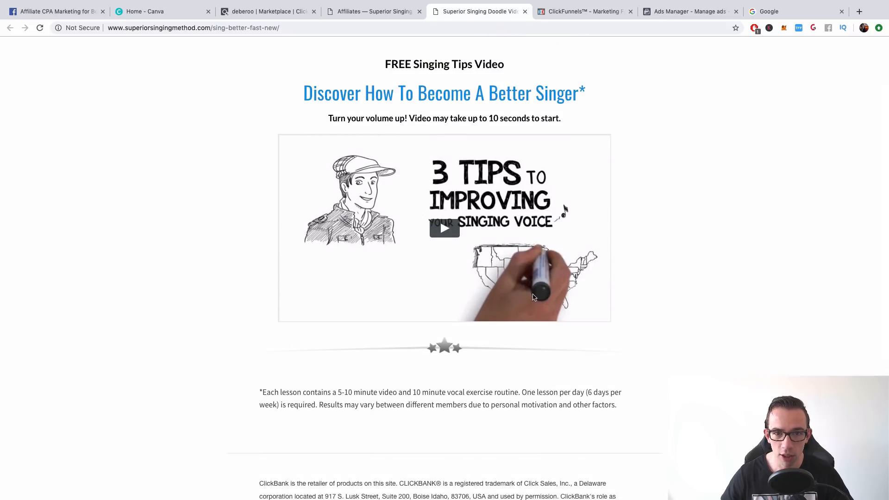
{"action": "scroll", "coordinate": [449, 247], "scroll_direction": "up", "scroll_amount": 2}
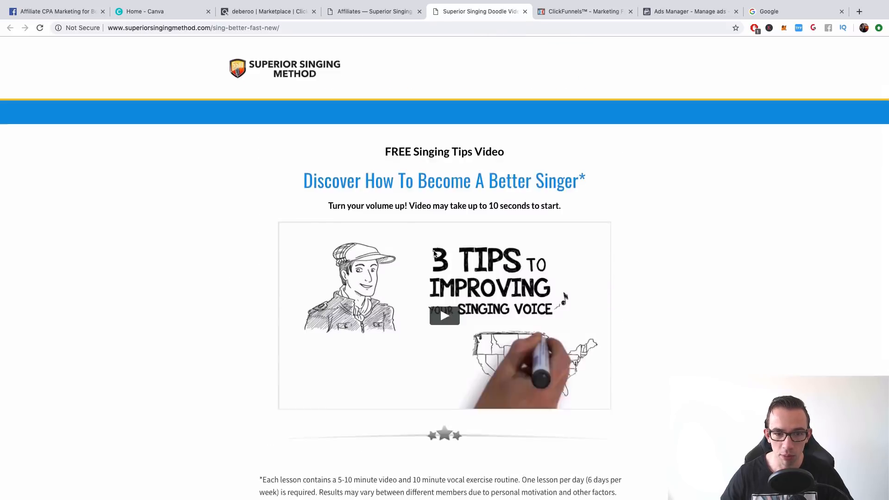
{"action": "scroll", "coordinate": [433, 252], "scroll_direction": "down", "scroll_amount": 5}
{"action": "scroll", "coordinate": [433, 252], "scroll_direction": "up", "scroll_amount": 4}
{"action": "scroll", "coordinate": [433, 254], "scroll_direction": "up", "scroll_amount": 3}
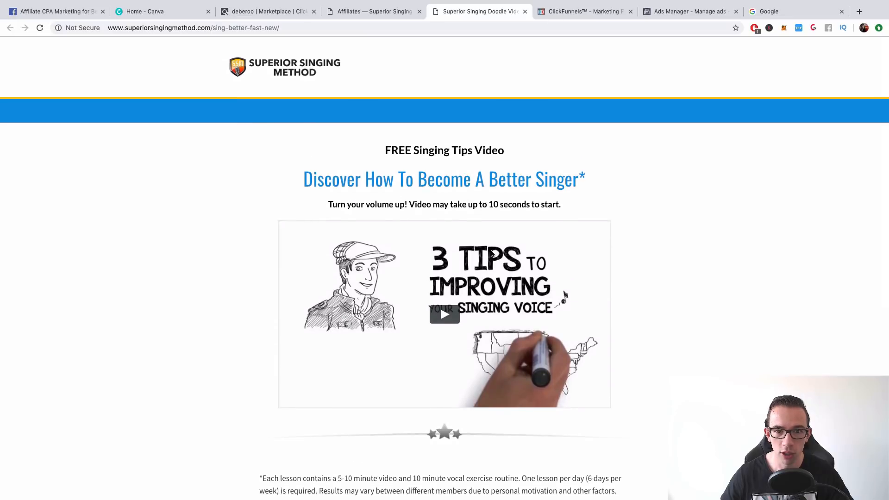
{"action": "left_click", "coordinate": [524, 12]}
{"action": "key", "text": "Return"}
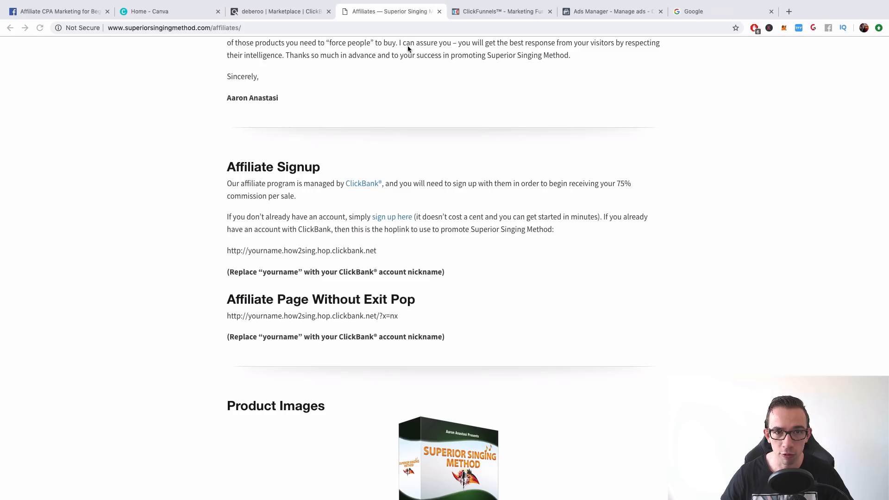
Return to the Arts & Entertainment listing and check the Superior Singing Method offer's gravity and average sale percentage, highlighting each.
{"action": "left_click", "coordinate": [298, 11]}
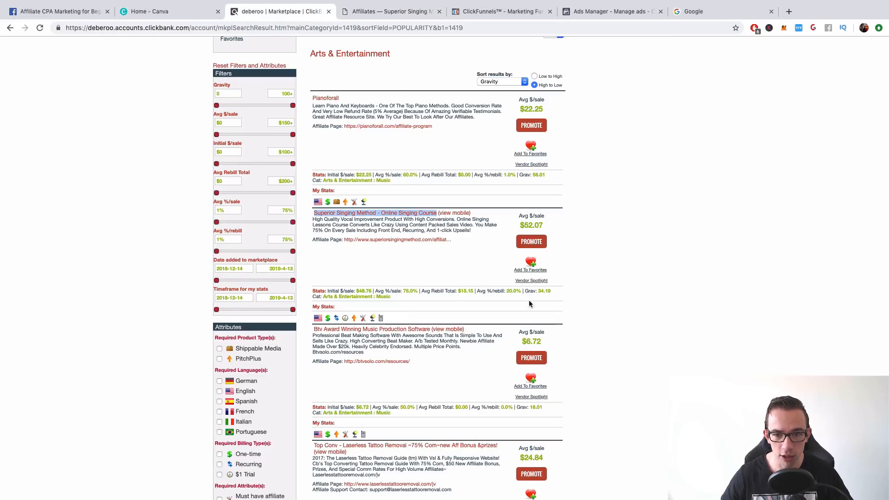
{"action": "left_click_drag", "start_coordinate": [548, 291], "coordinate": [538, 292]}
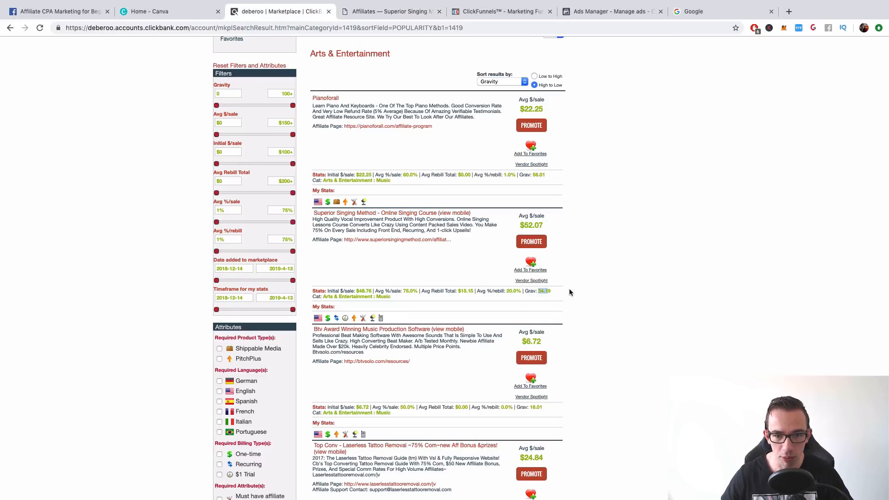
{"action": "left_click", "coordinate": [610, 252]}
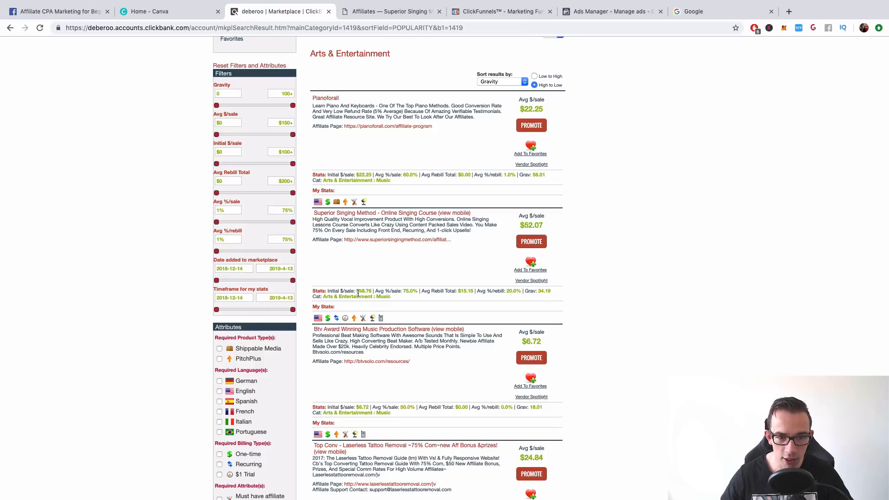
{"action": "left_click_drag", "start_coordinate": [359, 290], "coordinate": [420, 292]}
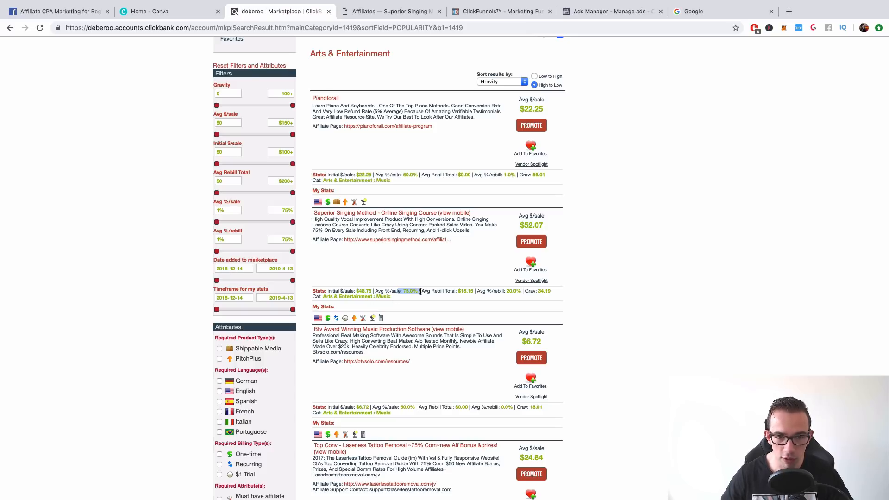
{"action": "left_click", "coordinate": [364, 290]}
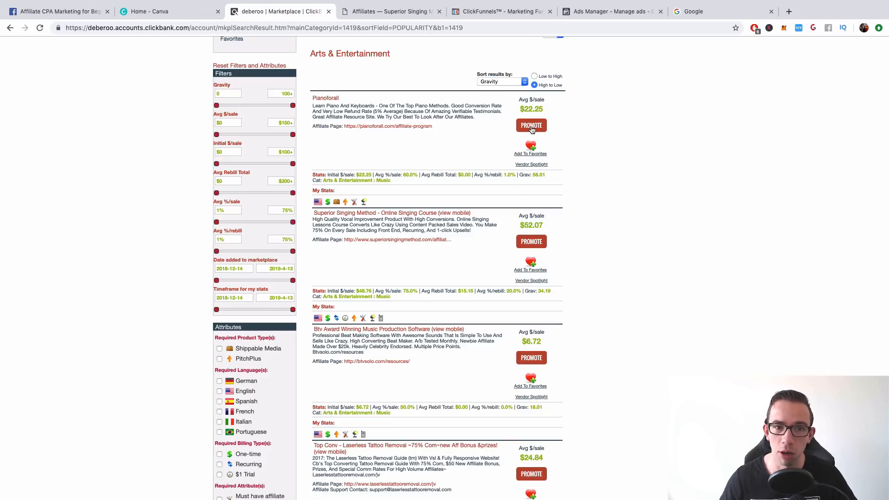
Open the HopLink generator for the Superior Singing Method offer and try to generate a hoplink with the tracking ID FB-PPC.
{"action": "left_click", "coordinate": [527, 242]}
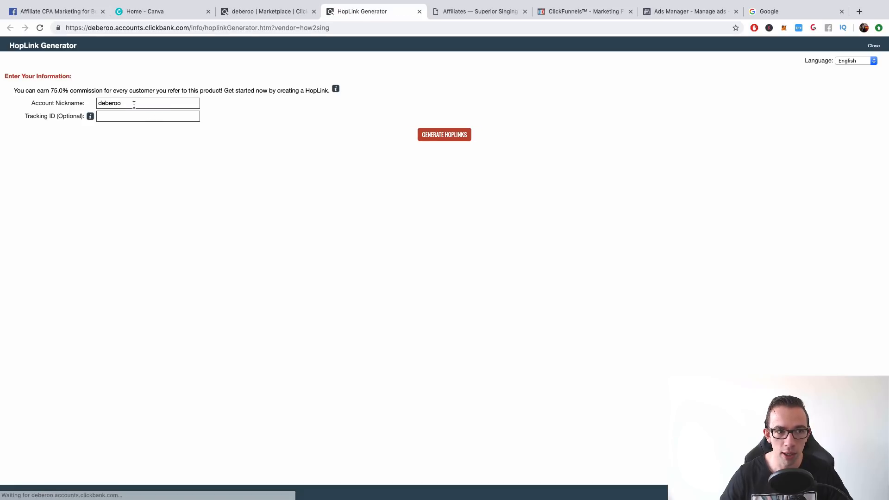
{"action": "left_click_drag", "start_coordinate": [134, 105], "coordinate": [99, 111]}
{"action": "left_click", "coordinate": [123, 115]}
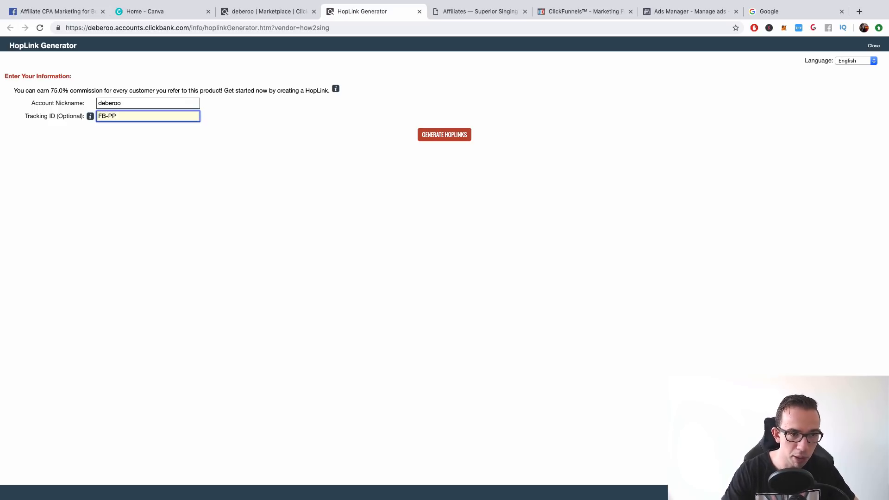
{"action": "left_click", "coordinate": [455, 139]}
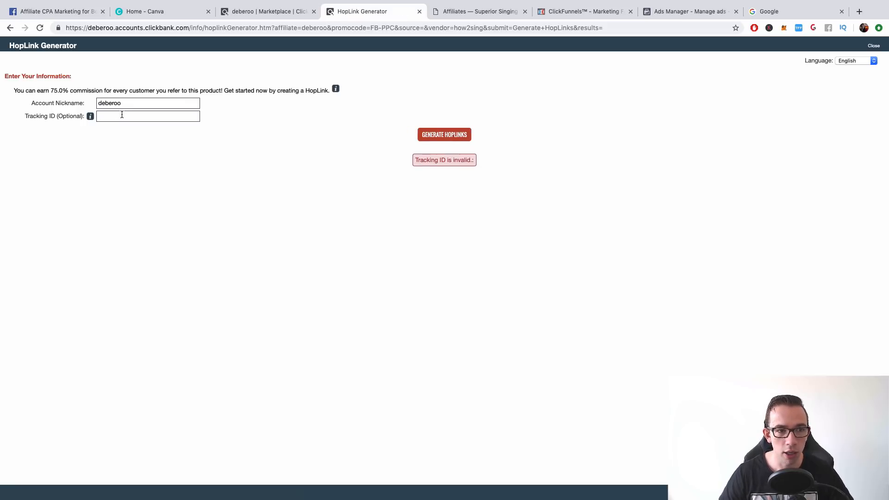
Generate the hoplink with the tracking ID fbppc and highlight the tracking parameter in the resulting link.
{"action": "left_click", "coordinate": [121, 116]}
{"action": "type", "text": "f"}
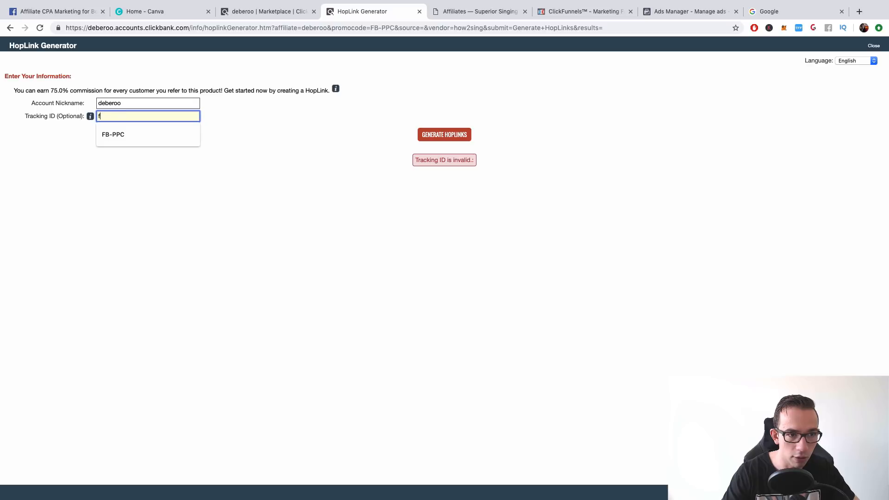
{"action": "type", "text": "bppc"}
{"action": "left_click", "coordinate": [438, 139]}
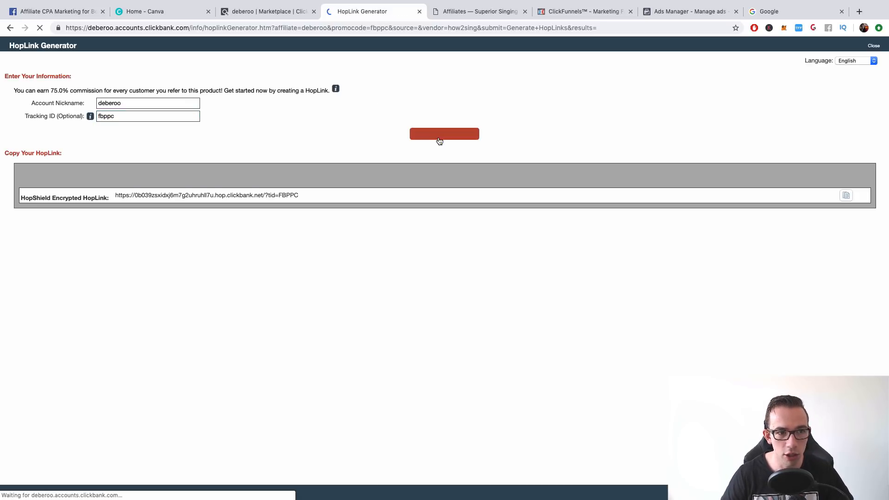
{"action": "left_click_drag", "start_coordinate": [267, 200], "coordinate": [298, 200]}
{"action": "left_click", "coordinate": [283, 200]}
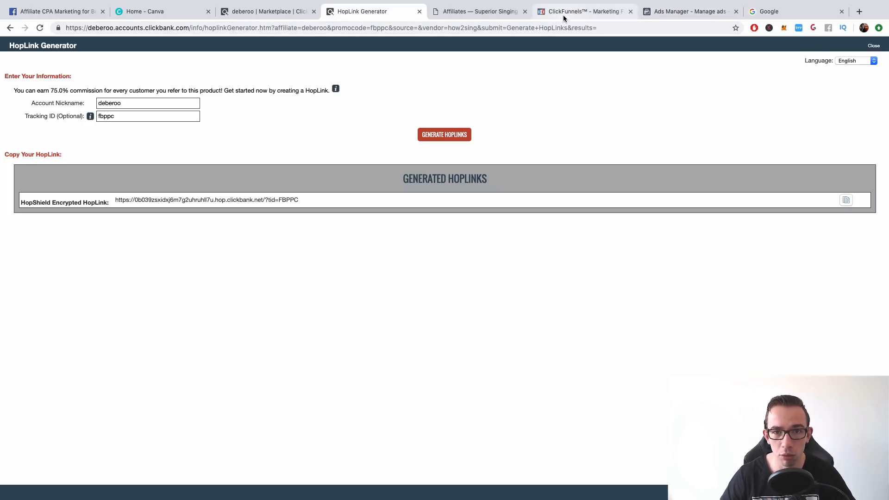
Revisit the affiliate page and generated hoplink, and reopen the Superior Singing Method sales page from the marketplace listing in a new tab.
{"action": "left_click", "coordinate": [470, 17]}
{"action": "scroll", "coordinate": [411, 152], "scroll_direction": "up", "scroll_amount": 10}
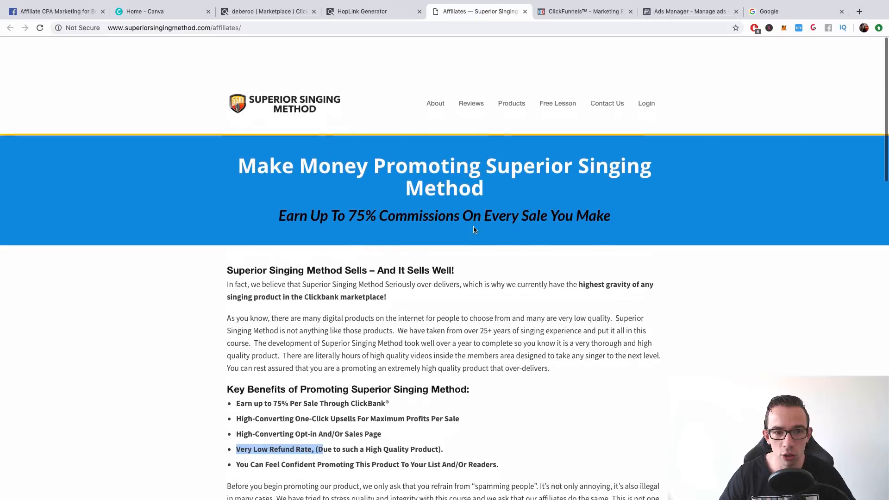
{"action": "left_click", "coordinate": [380, 14]}
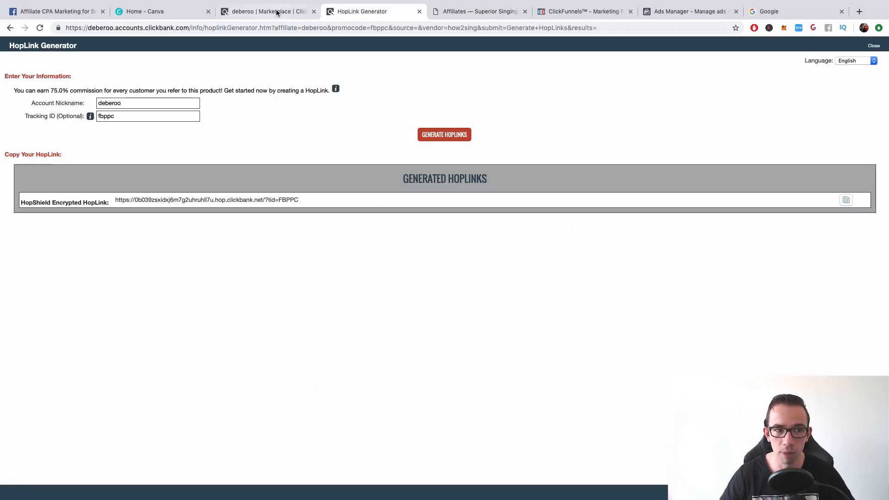
{"action": "left_click", "coordinate": [252, 11]}
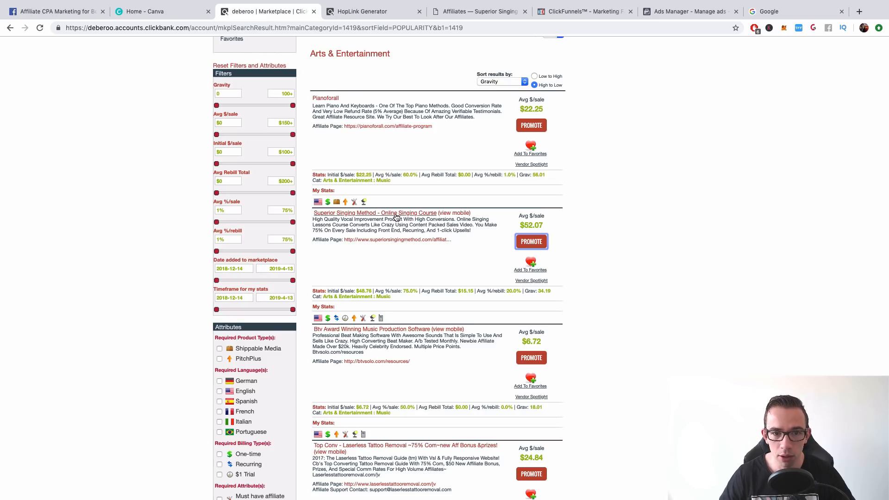
{"action": "right_click", "coordinate": [411, 212]}
{"action": "left_click", "coordinate": [412, 218]}
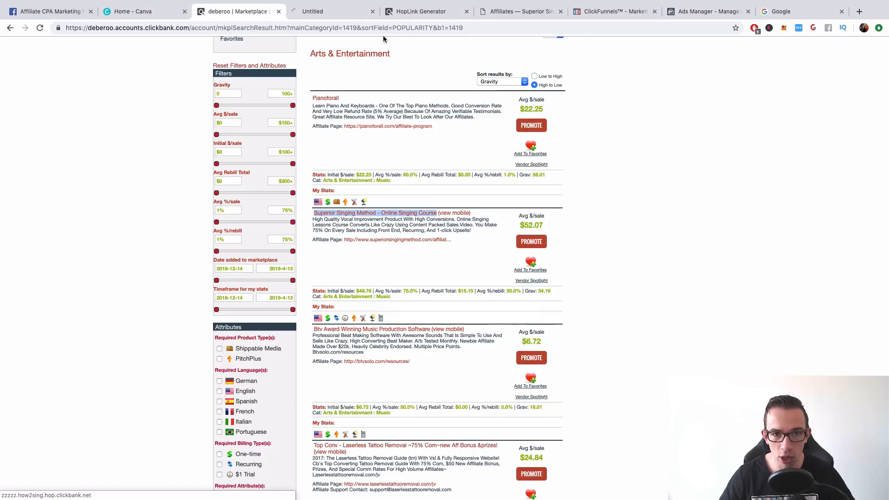
{"action": "left_click", "coordinate": [343, 14]}
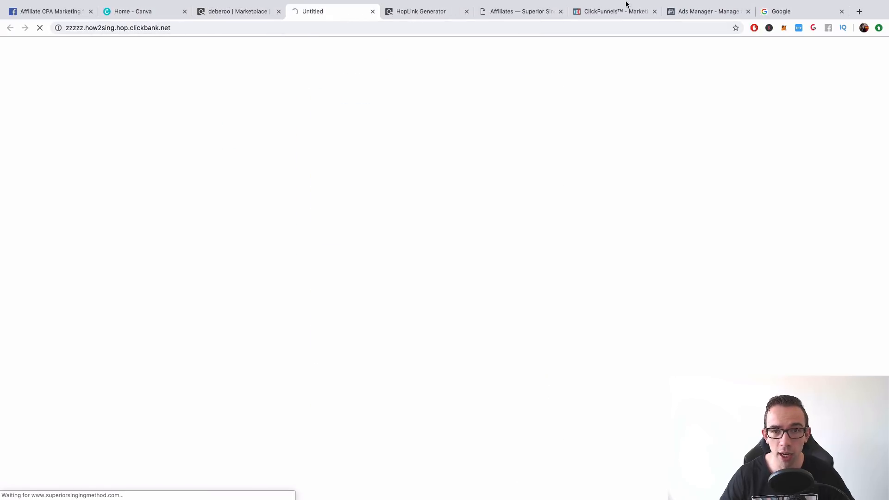
Switch to ClickFunnels and start building a new funnel with the Cookbook builder process.
{"action": "left_click", "coordinate": [612, 10]}
{"action": "scroll", "coordinate": [326, 167], "scroll_direction": "up", "scroll_amount": 1}
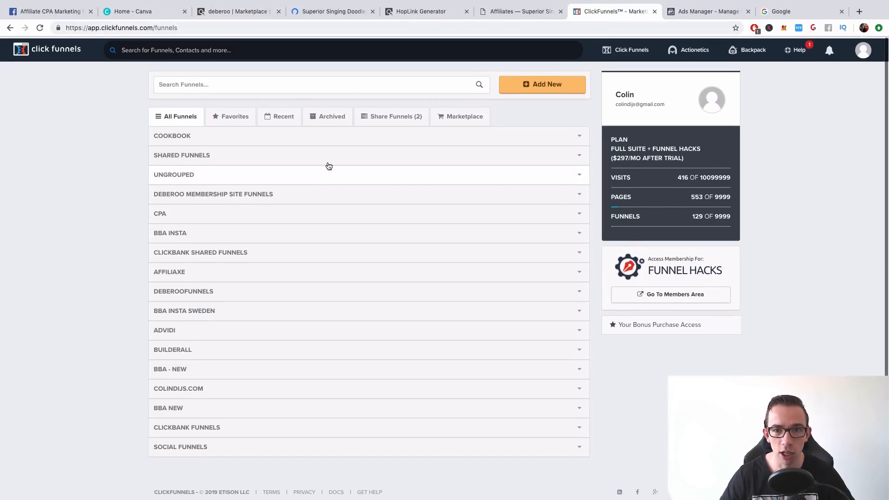
{"action": "left_click", "coordinate": [556, 85]}
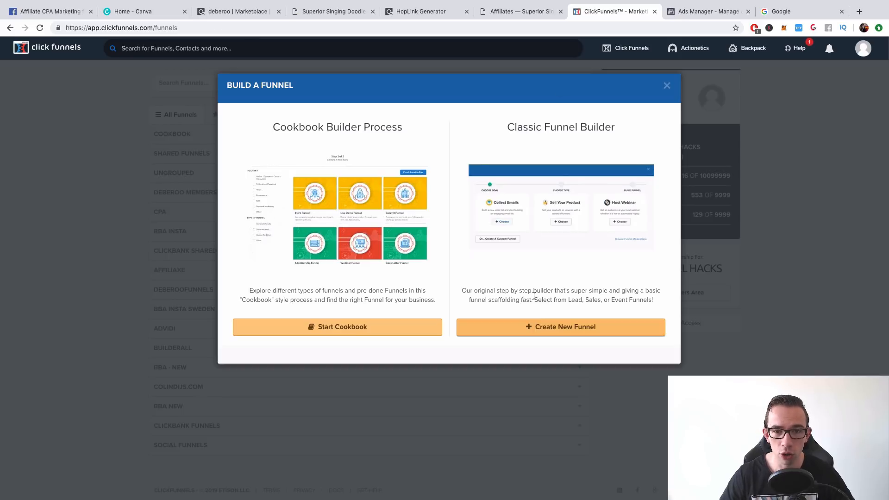
{"action": "left_click", "coordinate": [397, 333]}
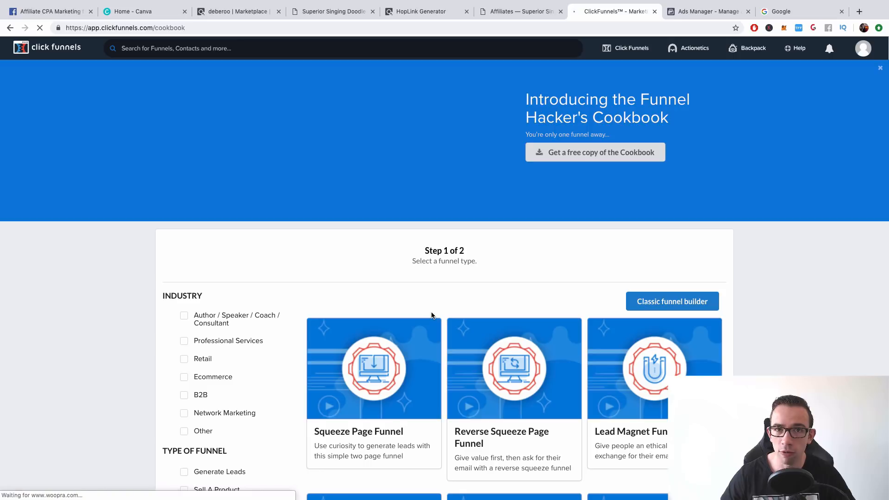
Browse the available funnel types, filter them to Generate Leads, and select the Lead Magnet Funnel.
{"action": "scroll", "coordinate": [508, 296], "scroll_direction": "down", "scroll_amount": 4}
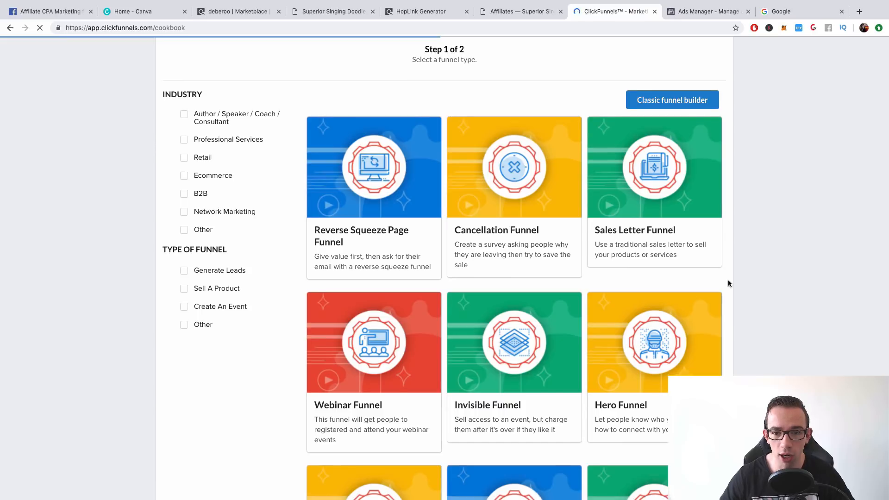
{"action": "scroll", "coordinate": [728, 281], "scroll_direction": "down", "scroll_amount": 6}
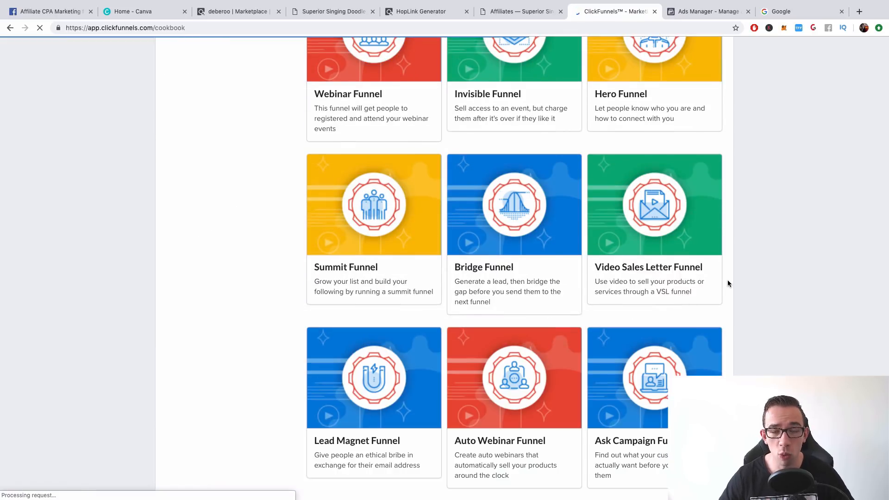
{"action": "scroll", "coordinate": [714, 283], "scroll_direction": "down", "scroll_amount": 5}
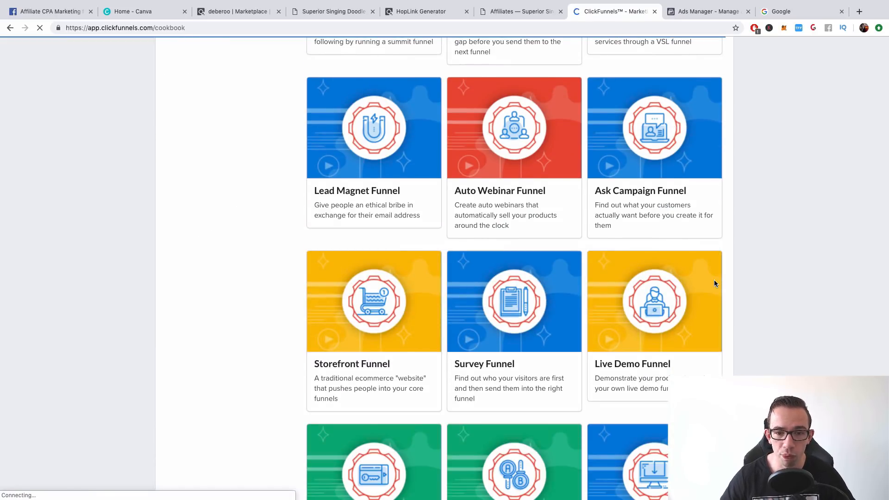
{"action": "scroll", "coordinate": [715, 284], "scroll_direction": "down", "scroll_amount": 10}
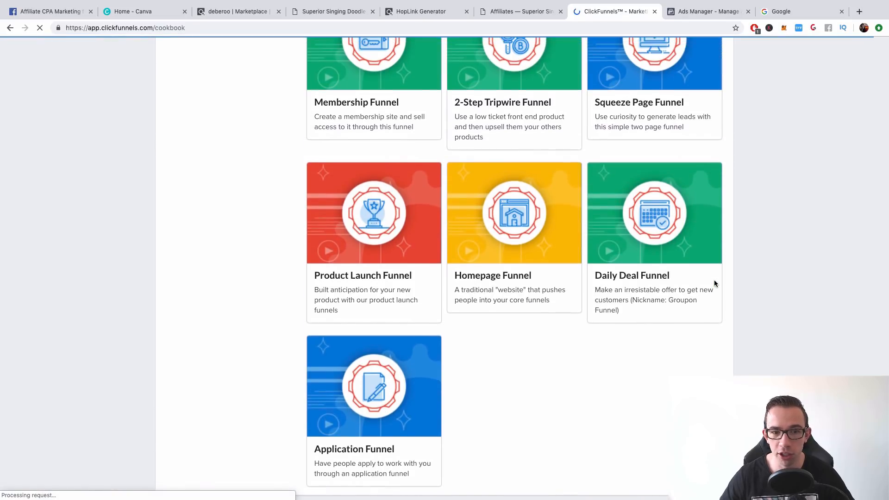
{"action": "scroll", "coordinate": [713, 283], "scroll_direction": "up", "scroll_amount": 10}
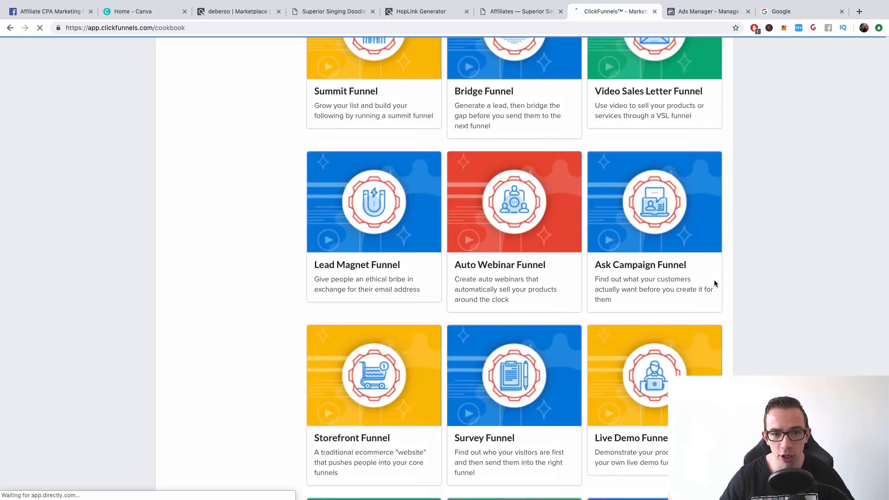
{"action": "scroll", "coordinate": [713, 284], "scroll_direction": "up", "scroll_amount": 10}
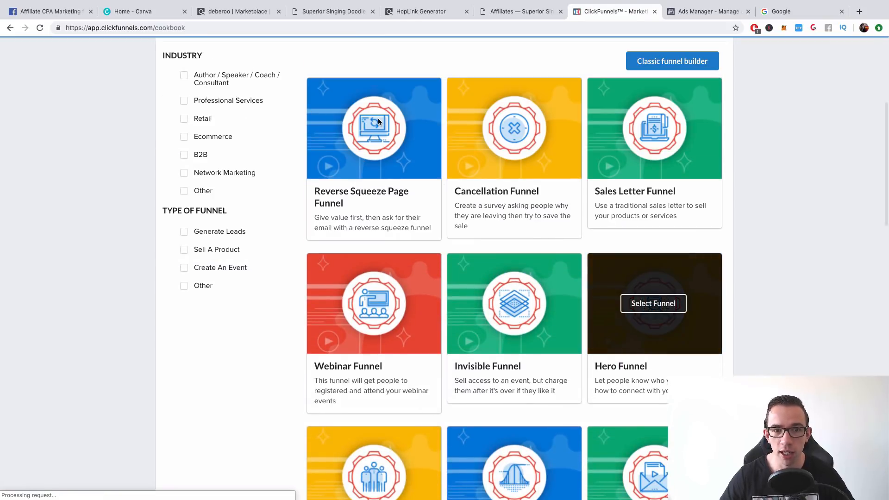
{"action": "left_click", "coordinate": [183, 233]}
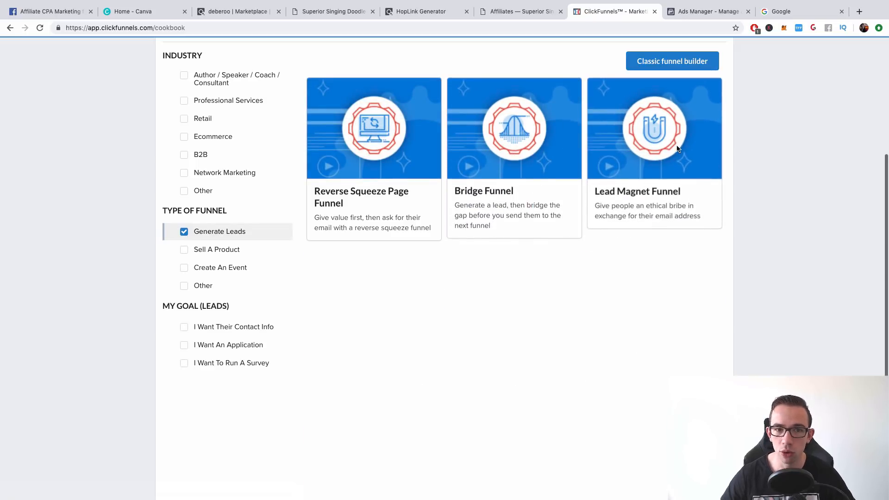
{"action": "left_click", "coordinate": [656, 130]}
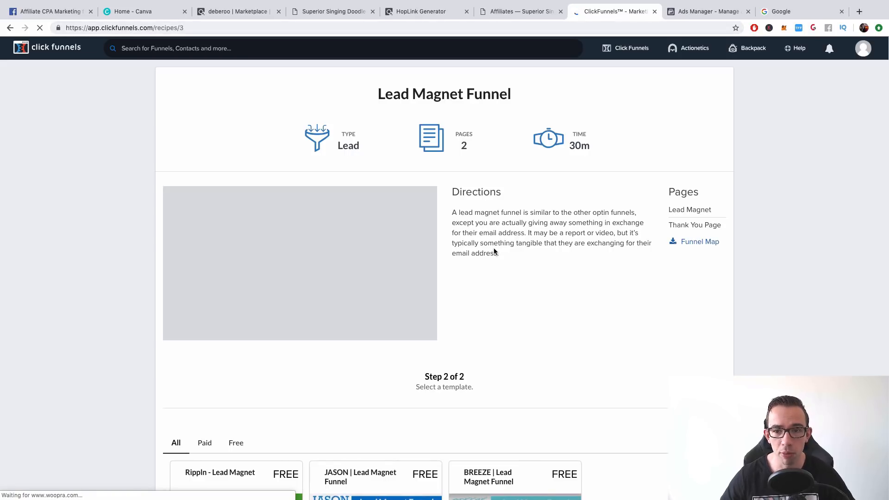
Check the Lead Magnet Funnel's funnel map, close it, and get the free Blank Lead Magnet funnel template.
{"action": "scroll", "coordinate": [527, 262], "scroll_direction": "down", "scroll_amount": 3}
{"action": "scroll", "coordinate": [516, 258], "scroll_direction": "up", "scroll_amount": 2}
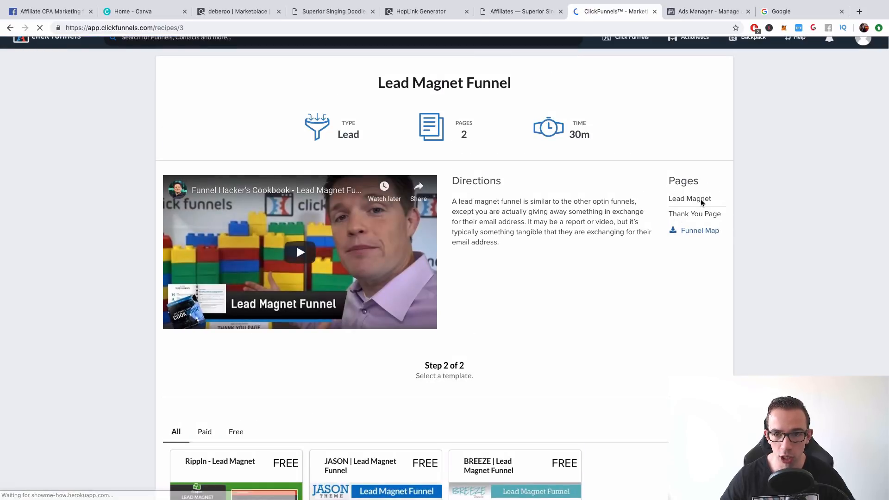
{"action": "left_click", "coordinate": [693, 230]}
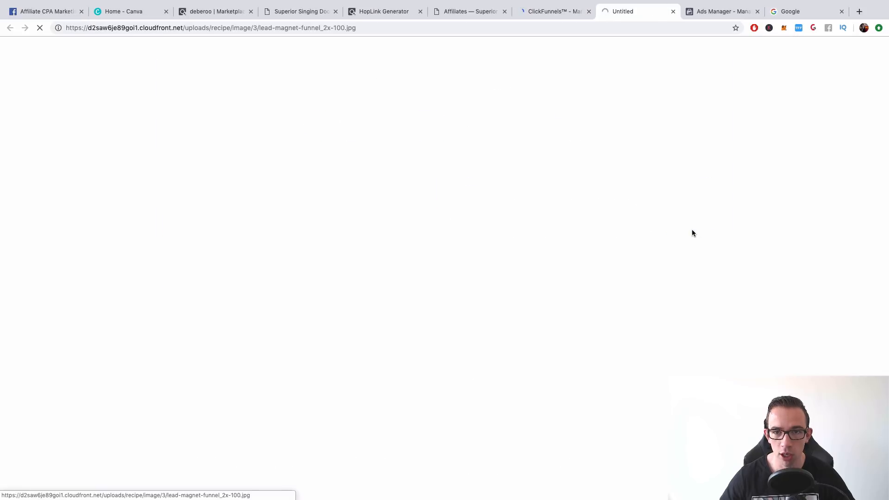
{"action": "left_click", "coordinate": [673, 11]}
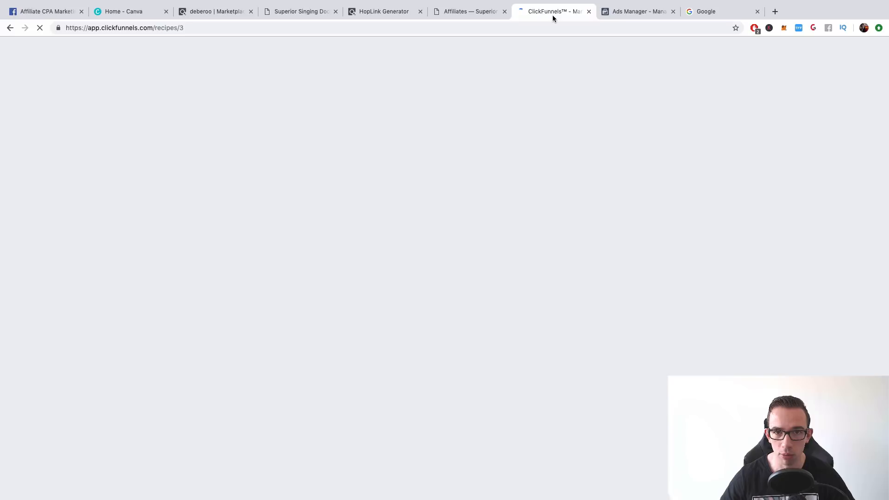
{"action": "scroll", "coordinate": [548, 184], "scroll_direction": "down", "scroll_amount": 15}
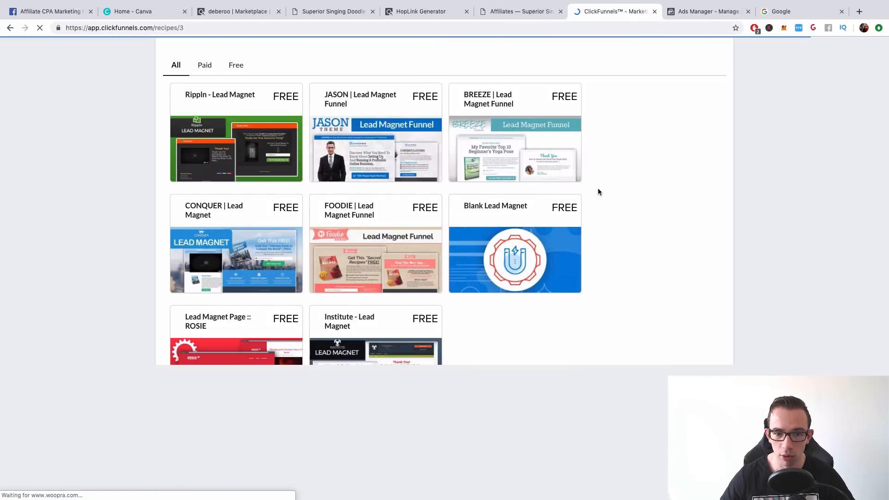
{"action": "scroll", "coordinate": [531, 173], "scroll_direction": "up", "scroll_amount": 5}
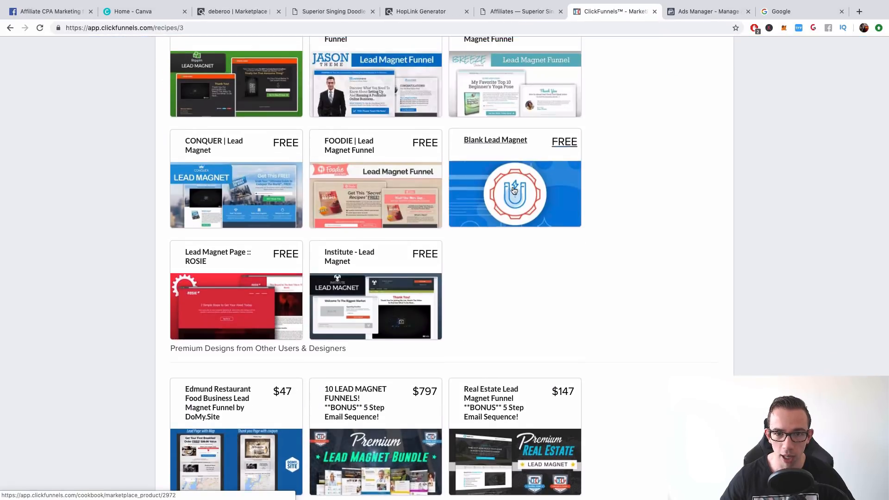
{"action": "left_click", "coordinate": [229, 129]}
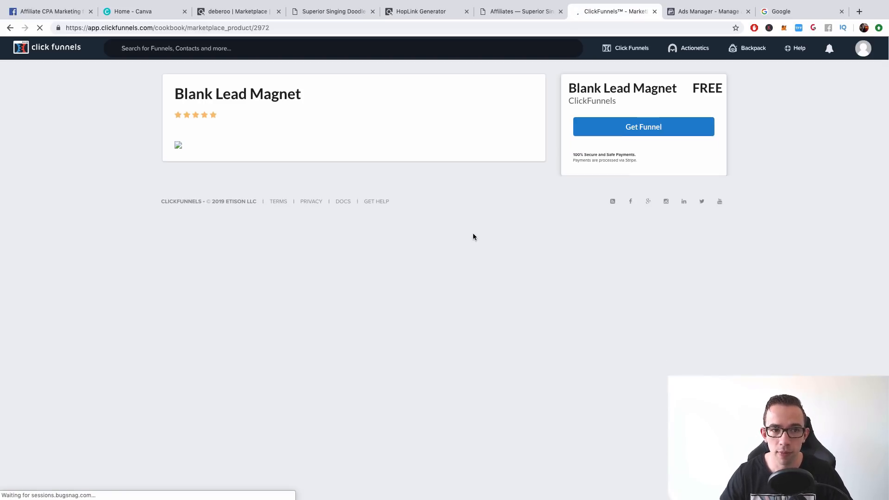
{"action": "left_click", "coordinate": [663, 132]}
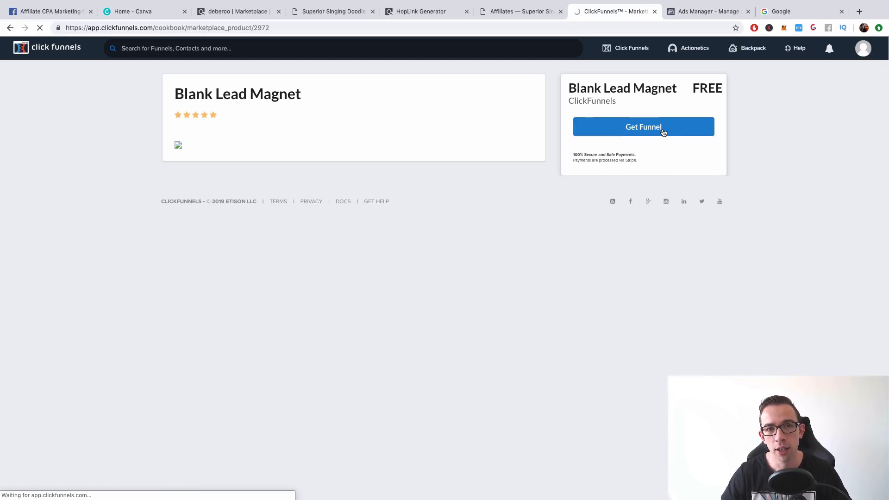
Revisit the Superior Singing Method sales page, pause its video, and check on the funnel delivery in ClickFunnels.
{"action": "left_click", "coordinate": [524, 18]}
{"action": "left_click_drag", "start_coordinate": [338, 12], "coordinate": [521, 12]}
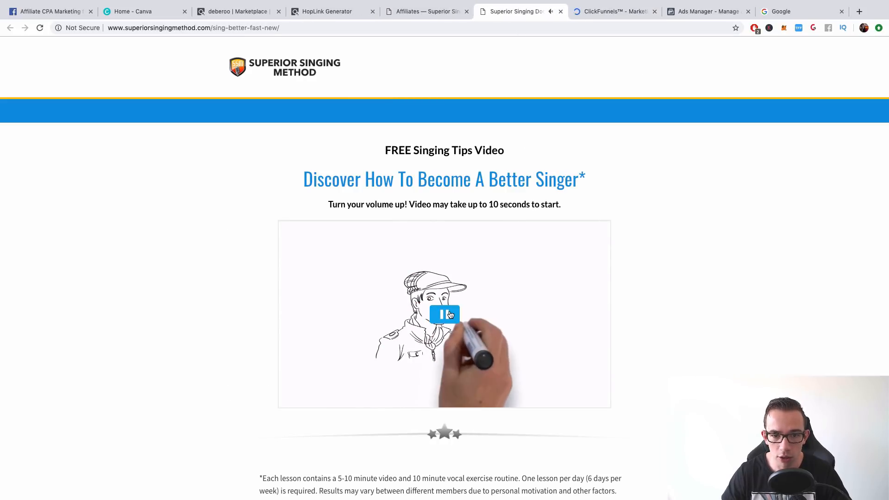
{"action": "left_click", "coordinate": [570, 328]}
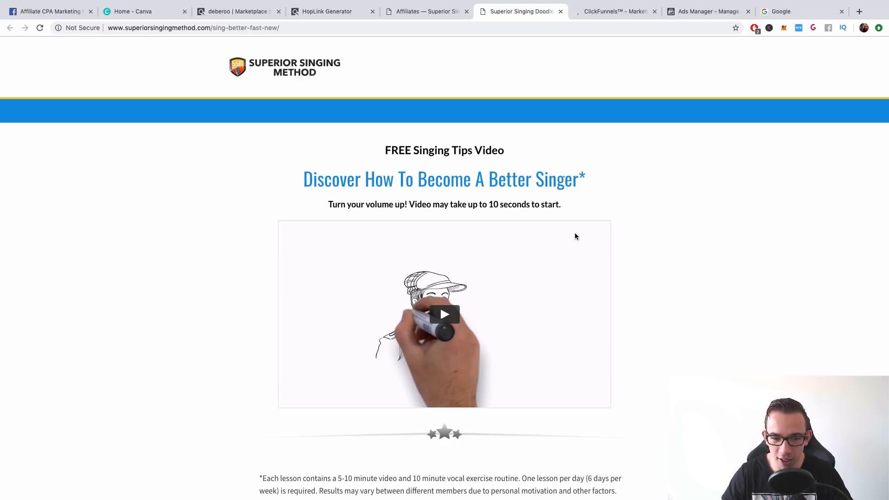
{"action": "scroll", "coordinate": [573, 232], "scroll_direction": "down", "scroll_amount": 3}
{"action": "scroll", "coordinate": [574, 233], "scroll_direction": "up", "scroll_amount": 2}
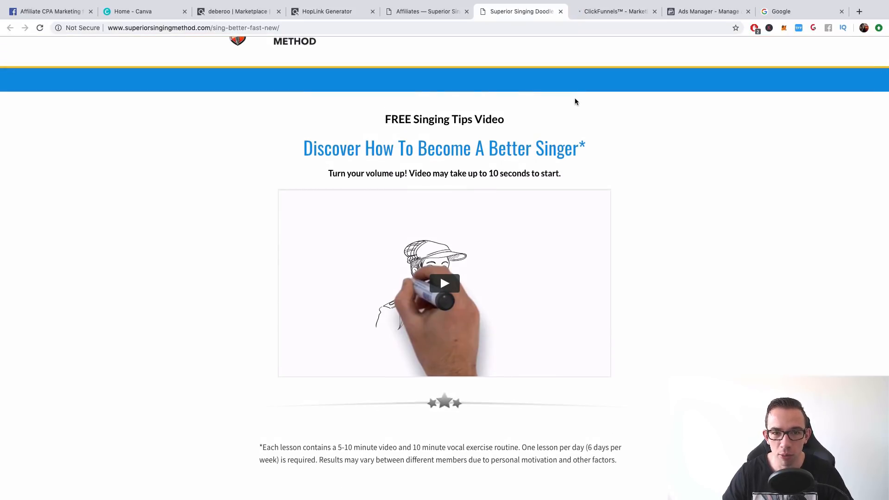
{"action": "left_click", "coordinate": [604, 14]}
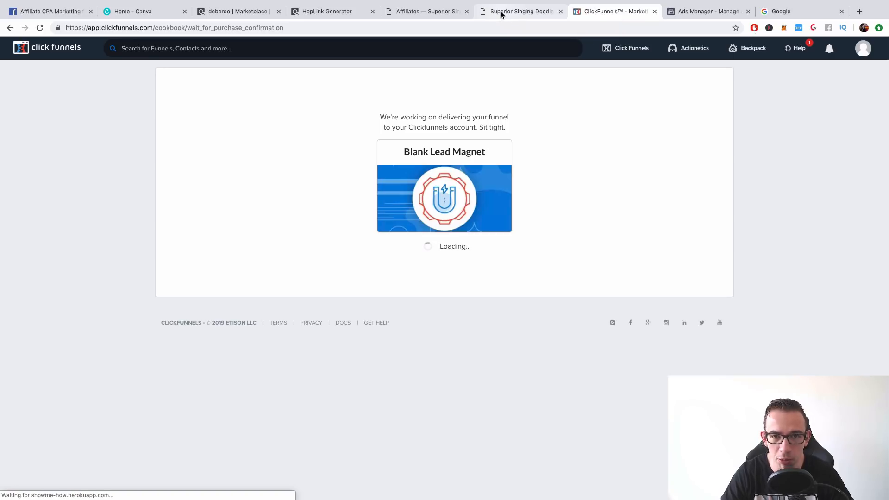
{"action": "left_click", "coordinate": [501, 14]}
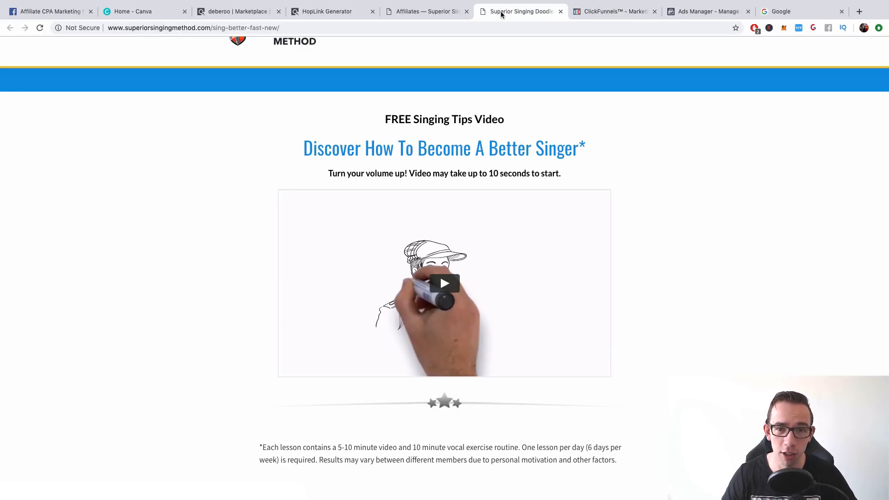
Return to ClickFunnels and delete the Thank You Page step from the new lead magnet funnel.
{"action": "left_click", "coordinate": [599, 29]}
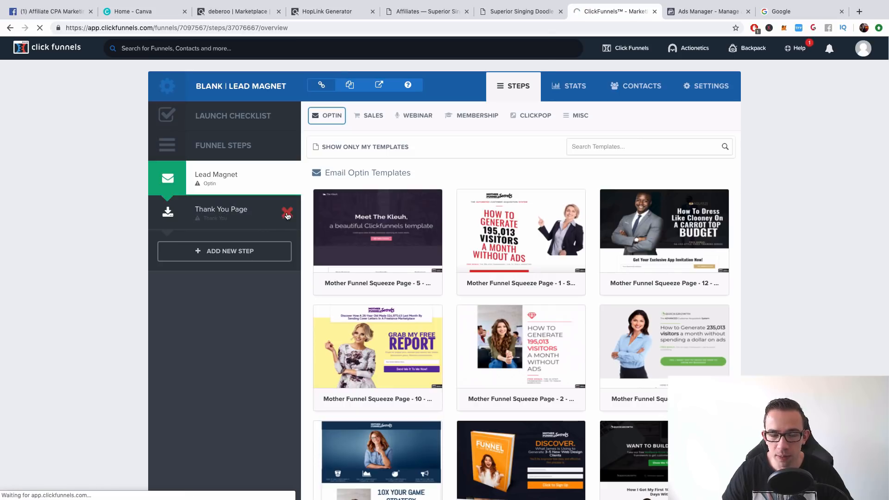
{"action": "left_click", "coordinate": [287, 214]}
{"action": "left_click", "coordinate": [523, 91]}
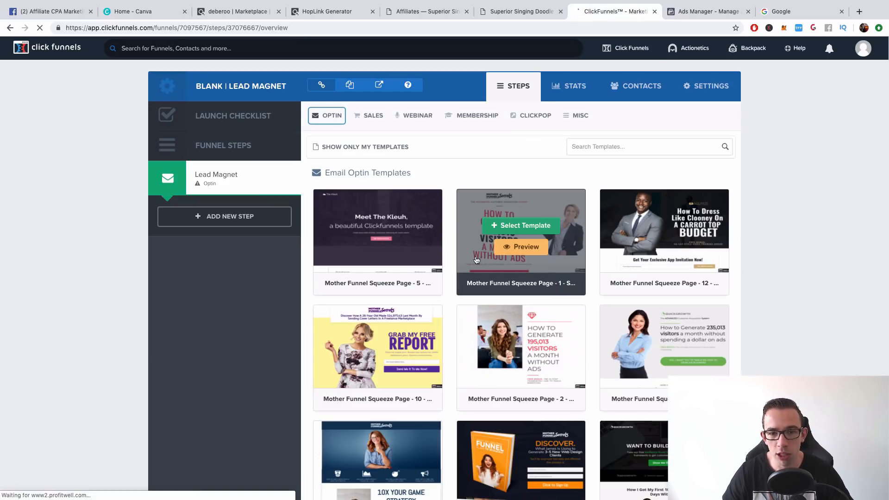
Browse the email optin templates for a simple squeeze page for the Lead Magnet step.
{"action": "scroll", "coordinate": [685, 237], "scroll_direction": "down", "scroll_amount": 6}
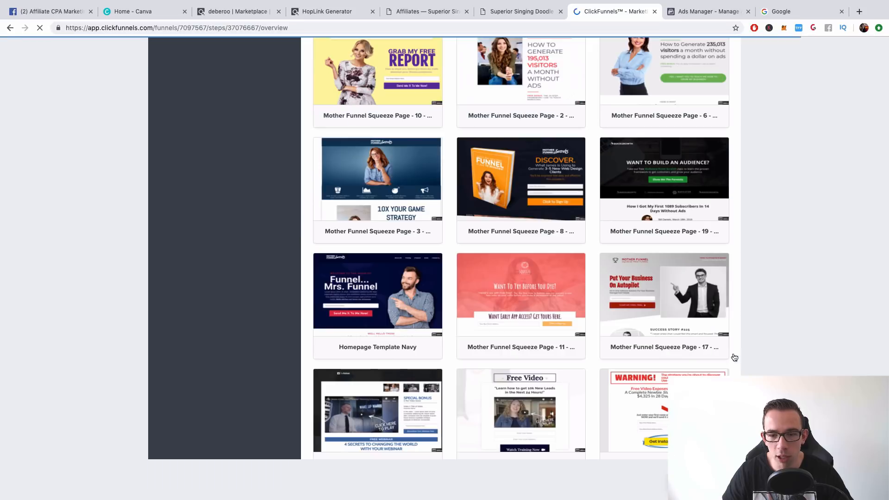
{"action": "scroll", "coordinate": [648, 341], "scroll_direction": "down", "scroll_amount": 7}
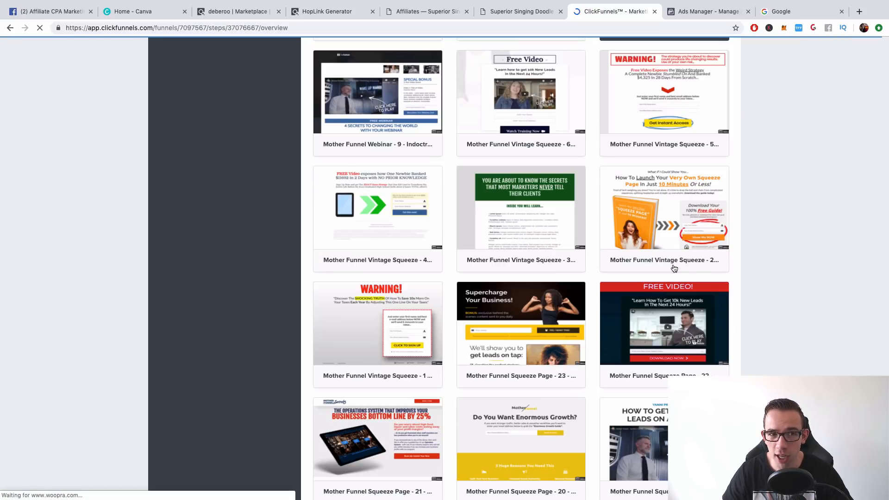
{"action": "scroll", "coordinate": [673, 275], "scroll_direction": "down", "scroll_amount": 8}
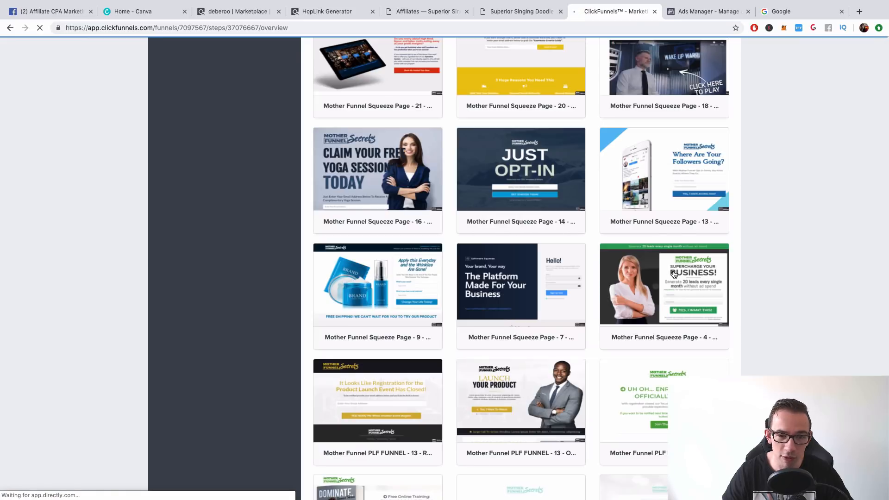
{"action": "scroll", "coordinate": [674, 275], "scroll_direction": "down", "scroll_amount": 6}
{"action": "scroll", "coordinate": [674, 274], "scroll_direction": "down", "scroll_amount": 5}
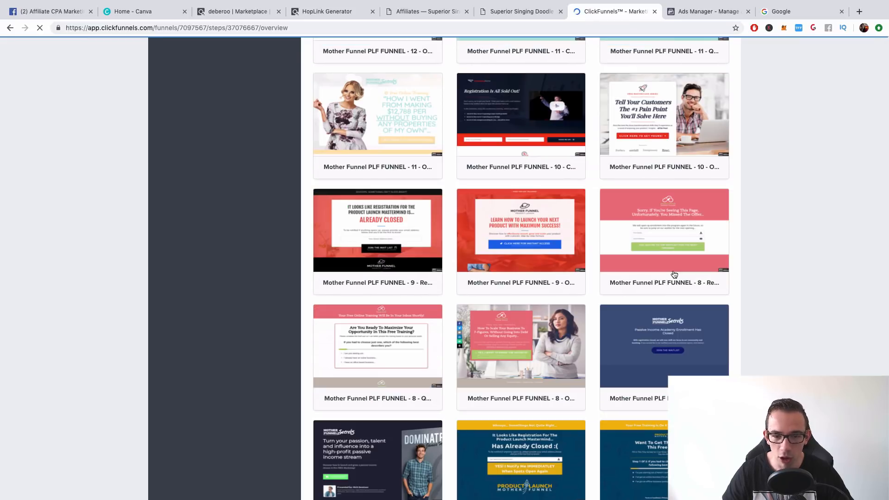
{"action": "scroll", "coordinate": [595, 326], "scroll_direction": "down", "scroll_amount": 20}
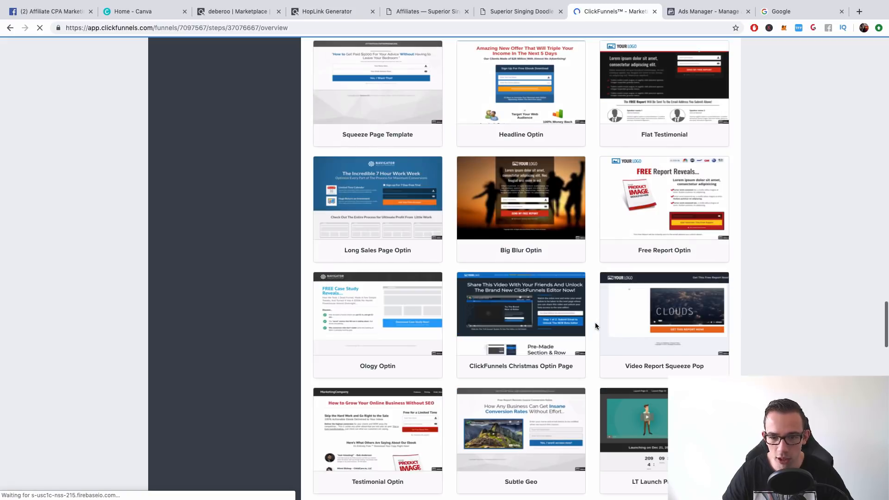
{"action": "scroll", "coordinate": [595, 326], "scroll_direction": "down", "scroll_amount": 7}
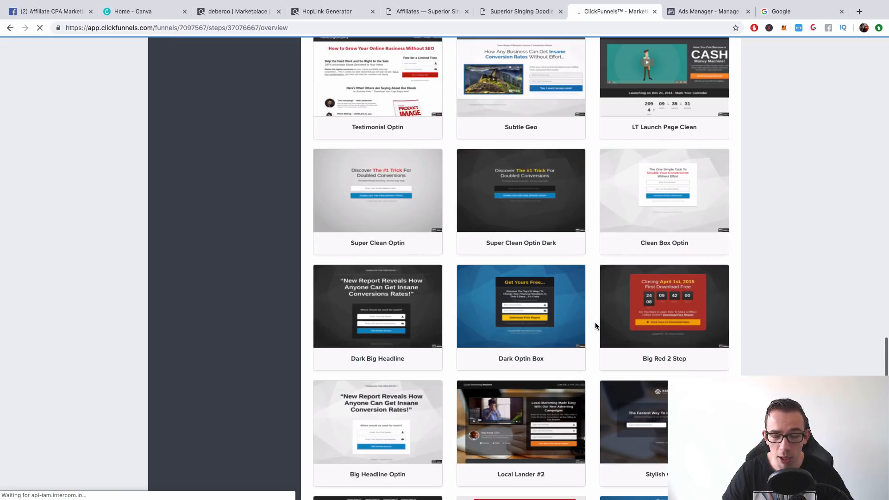
{"action": "scroll", "coordinate": [595, 326], "scroll_direction": "down", "scroll_amount": 3}
{"action": "scroll", "coordinate": [596, 326], "scroll_direction": "up", "scroll_amount": 3}
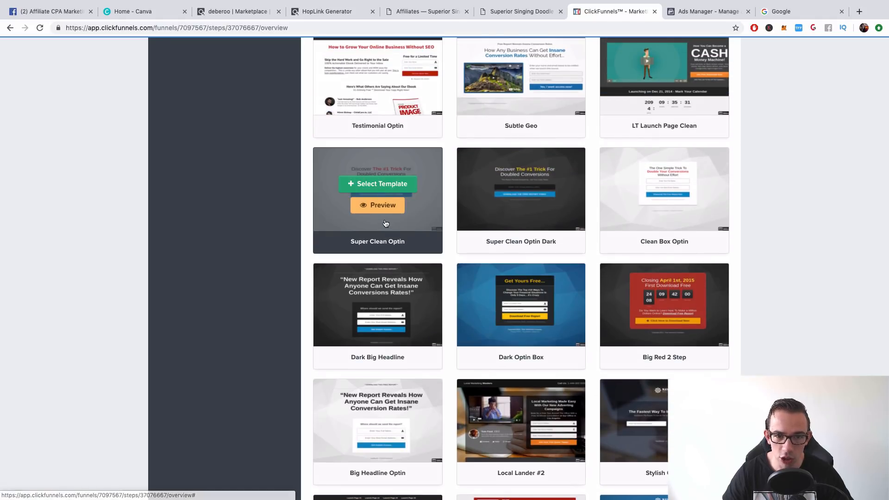
{"action": "scroll", "coordinate": [758, 316], "scroll_direction": "down", "scroll_amount": 8}
{"action": "scroll", "coordinate": [758, 317], "scroll_direction": "down", "scroll_amount": 9}
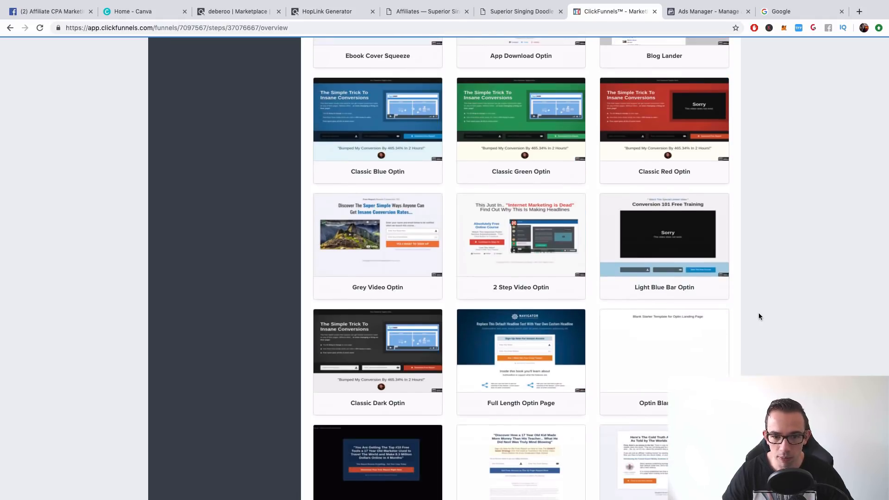
{"action": "scroll", "coordinate": [758, 316], "scroll_direction": "up", "scroll_amount": 15}
{"action": "scroll", "coordinate": [655, 298], "scroll_direction": "up", "scroll_amount": 3}
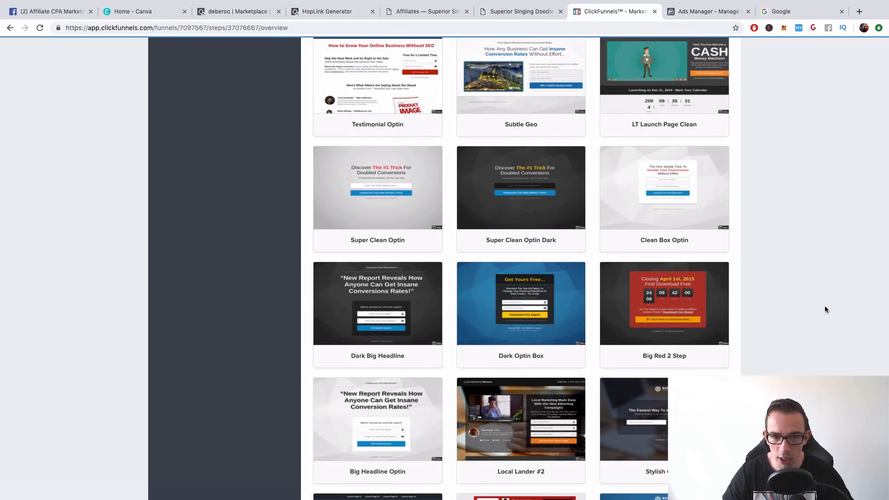
Apply the Super Clean Optin template to the Lead Magnet step and open the page for editing.
{"action": "mouse_move", "coordinate": [377, 185]}
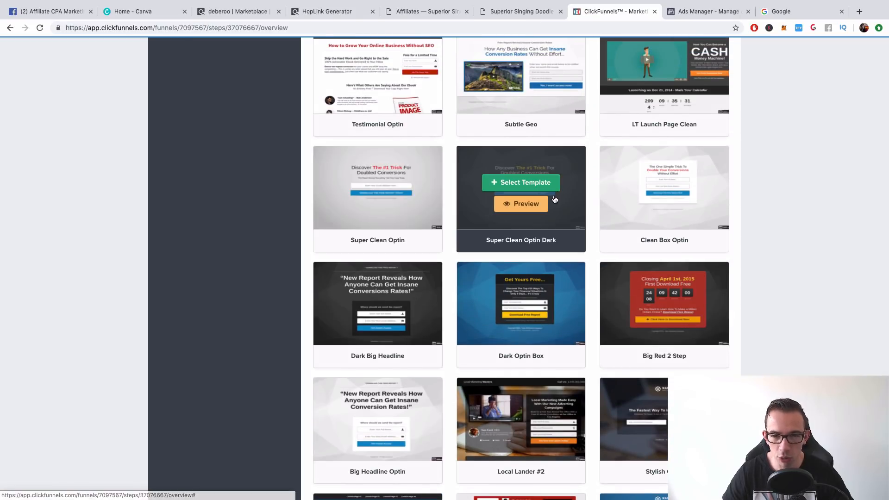
{"action": "left_click", "coordinate": [383, 184]}
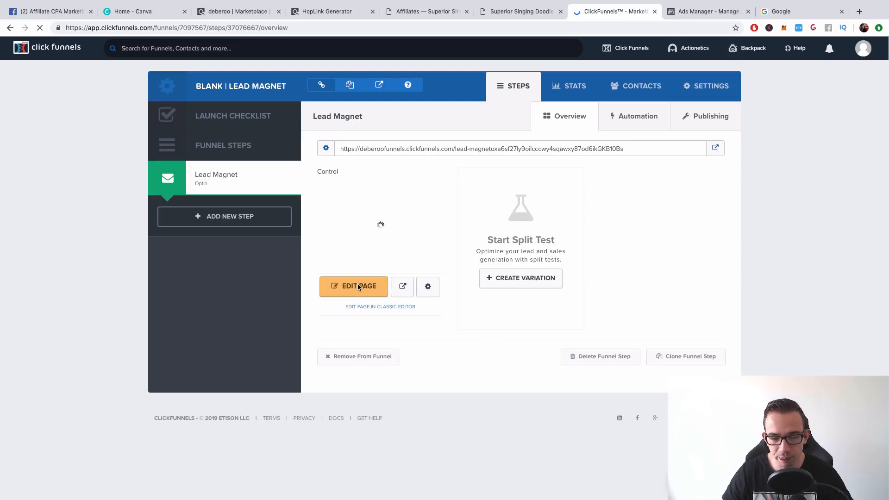
{"action": "left_click", "coordinate": [359, 288]}
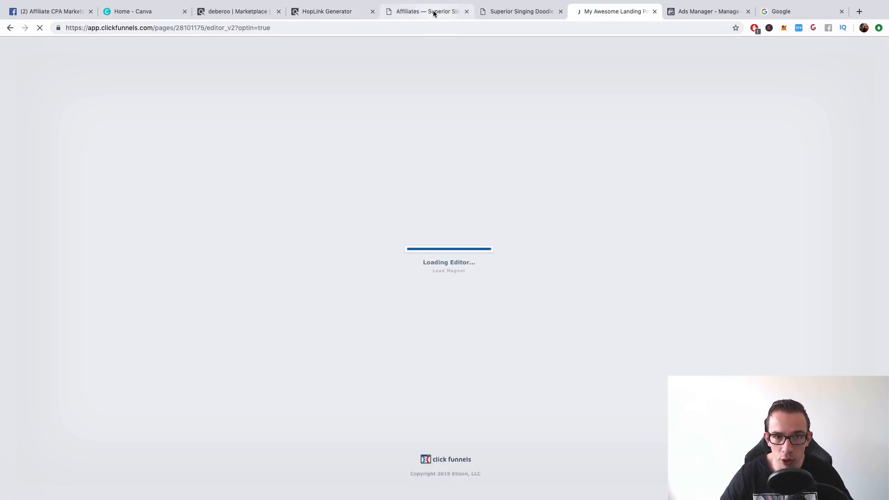
Review the ClickBank hoplink by highlighting the generated link and the commission rate, checking the ClickFunnels page editor in between.
{"action": "left_click", "coordinate": [320, 12]}
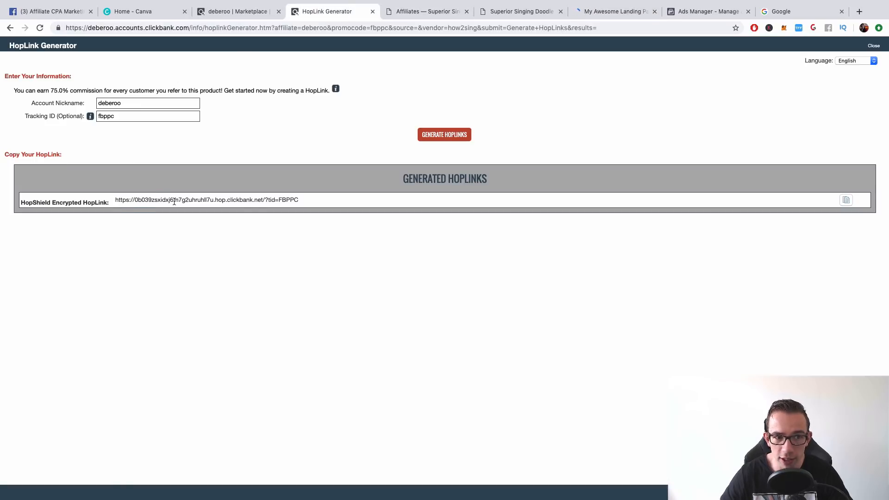
{"action": "left_click", "coordinate": [199, 198]}
{"action": "double_click", "coordinate": [205, 198]}
{"action": "left_click_drag", "start_coordinate": [309, 206], "coordinate": [117, 200]}
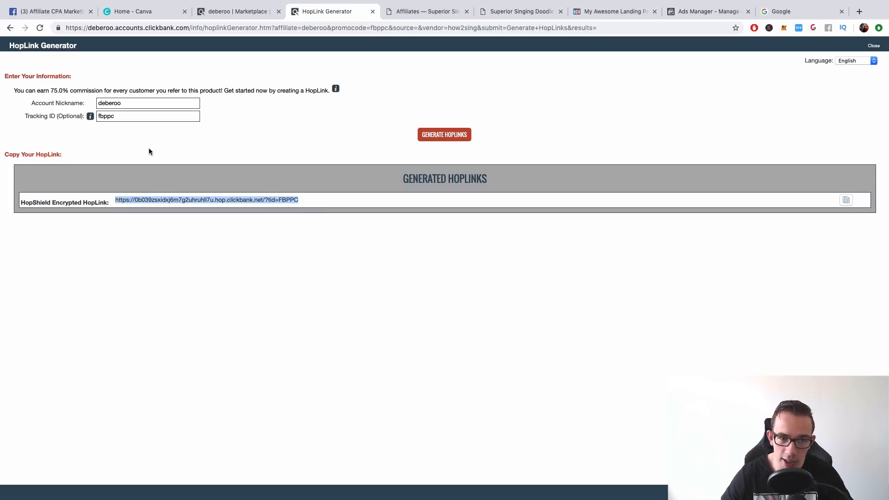
{"action": "left_click_drag", "start_coordinate": [55, 90], "coordinate": [76, 91]}
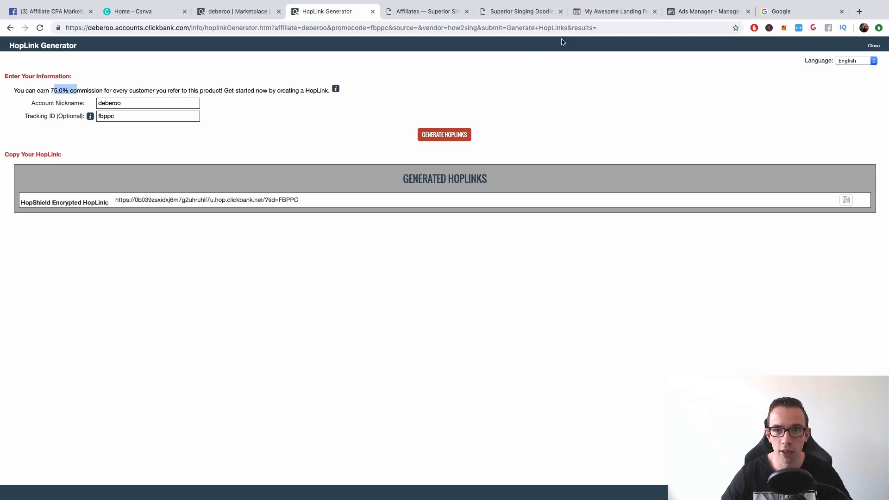
{"action": "left_click", "coordinate": [587, 11]}
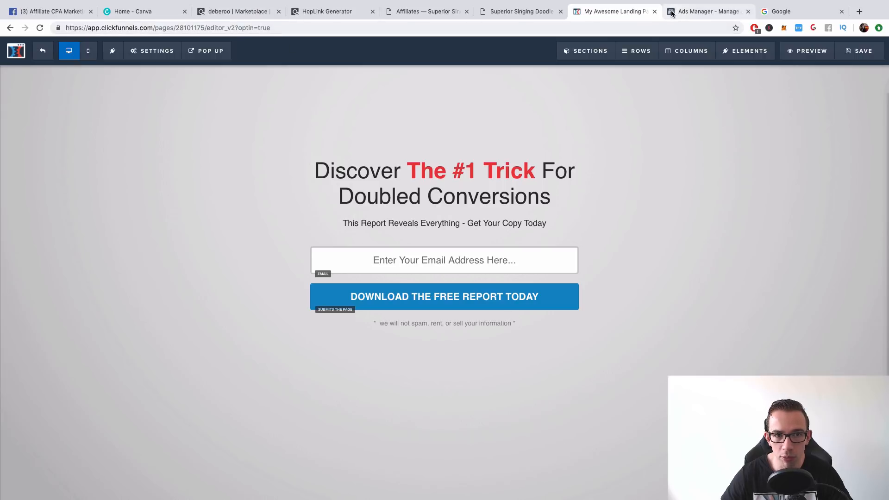
{"action": "left_click", "coordinate": [319, 12]}
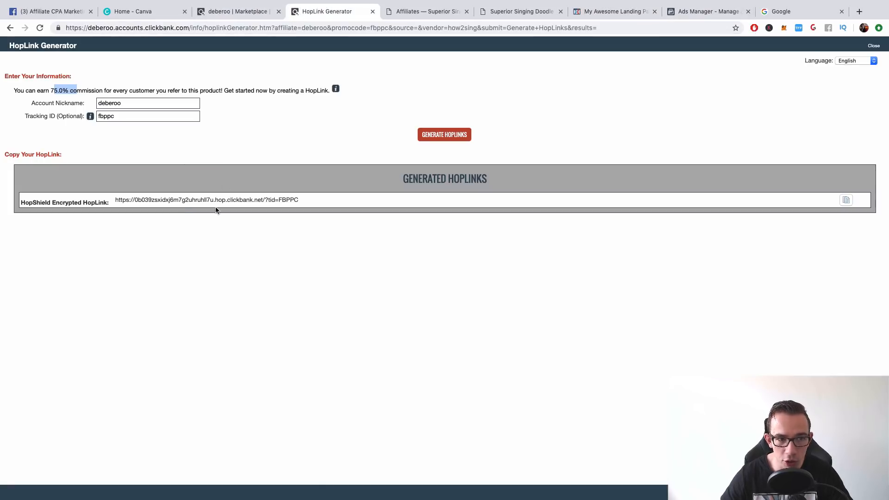
Return to the ClickFunnels page editor, show the mobile version, and reduce the Optin Area section's top margin.
{"action": "left_click", "coordinate": [588, 12]}
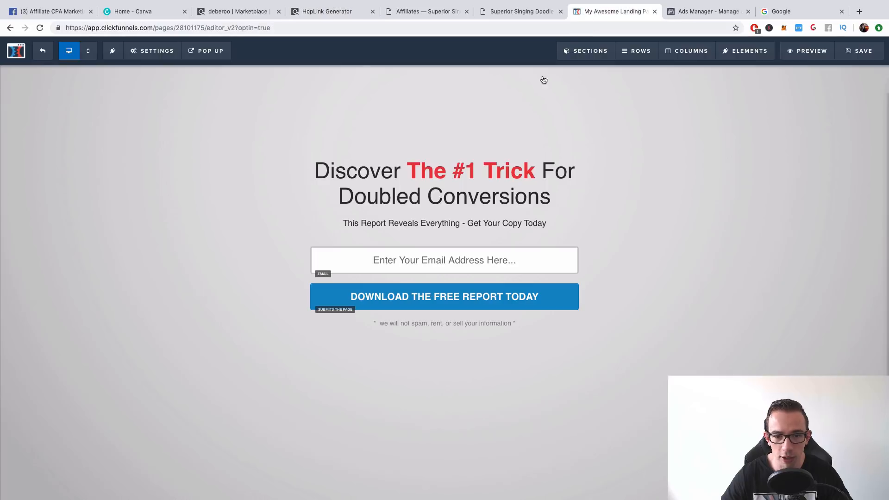
{"action": "left_click", "coordinate": [87, 50]}
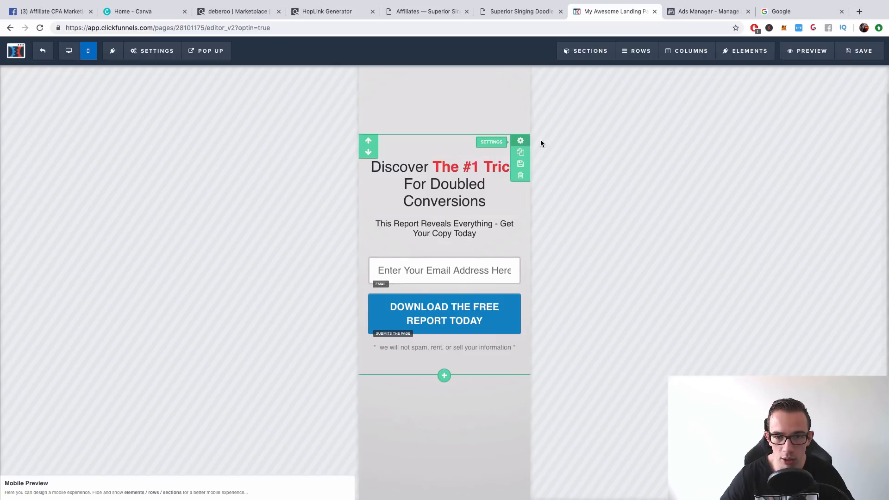
{"action": "left_click", "coordinate": [521, 141]}
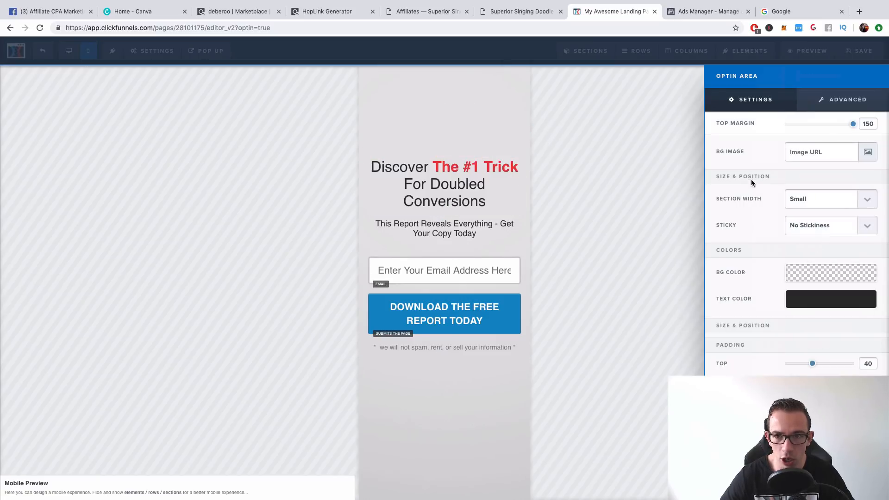
{"action": "left_click_drag", "start_coordinate": [847, 128], "coordinate": [767, 130]}
{"action": "left_click", "coordinate": [648, 116]}
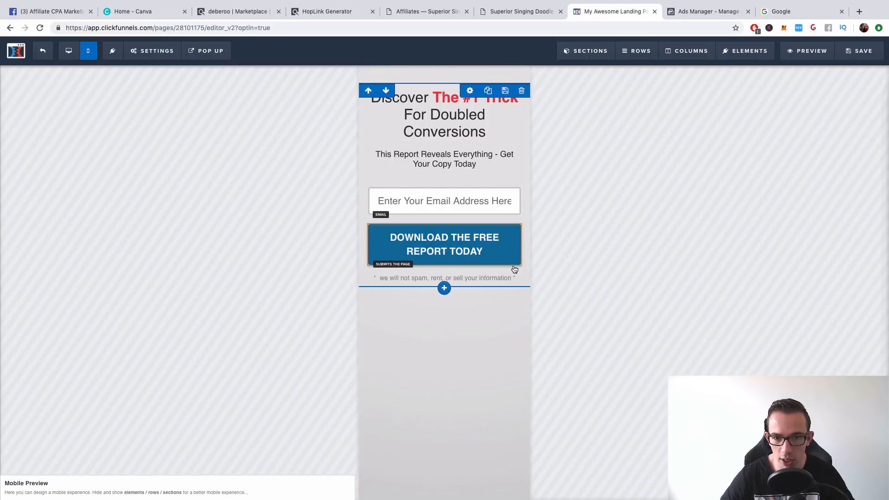
Replace the main headline text with "Free Video Reveals How".
{"action": "left_click", "coordinate": [464, 126]}
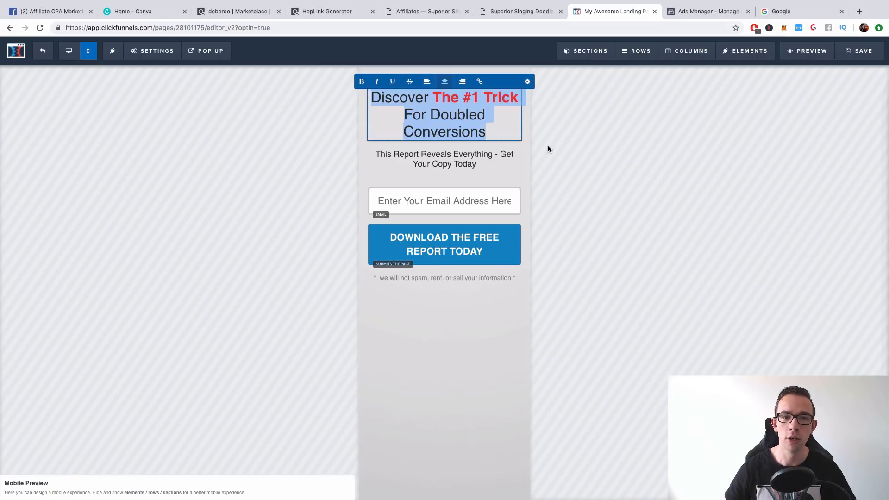
{"action": "type", "text": "F"}
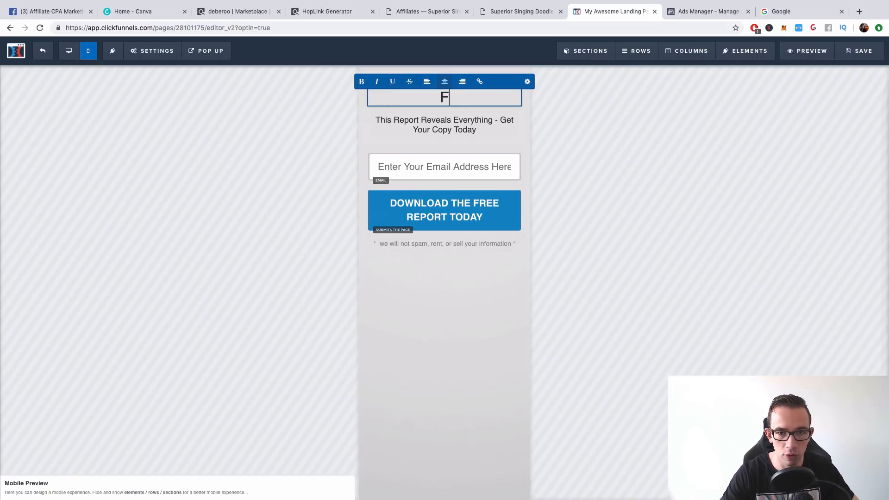
{"action": "type", "text": "REE ID"}
{"action": "key", "text": "BackSpace"}
{"action": "key", "text": "BackSpace"}
{"action": "key", "text": "BackSpace"}
{"action": "key", "text": "BackSpace"}
{"action": "key", "text": "BackSpace"}
{"action": "key", "text": "BackSpace"}
{"action": "key", "text": "BackSpace"}
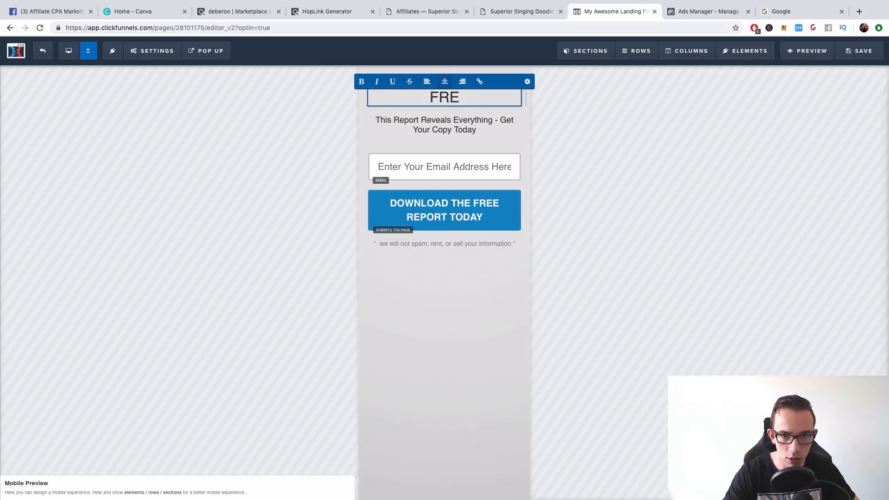
{"action": "type", "text": "Free Vide"}
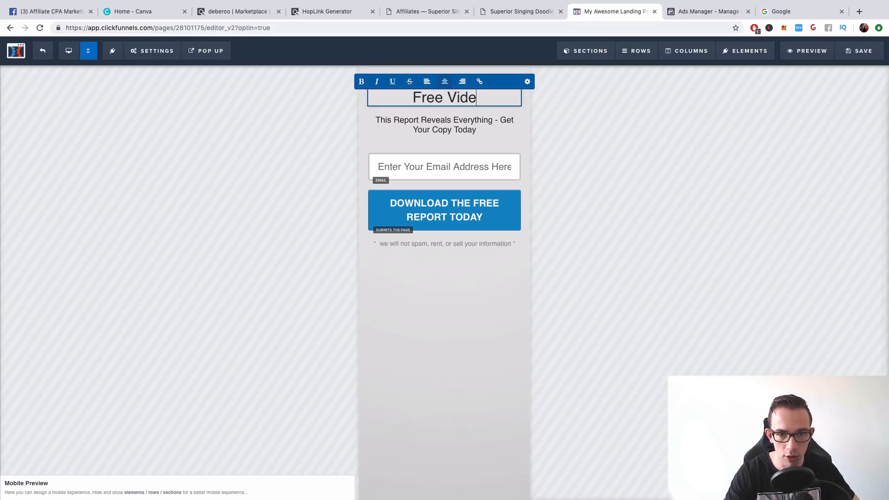
{"action": "type", "text": "o Reveals "}
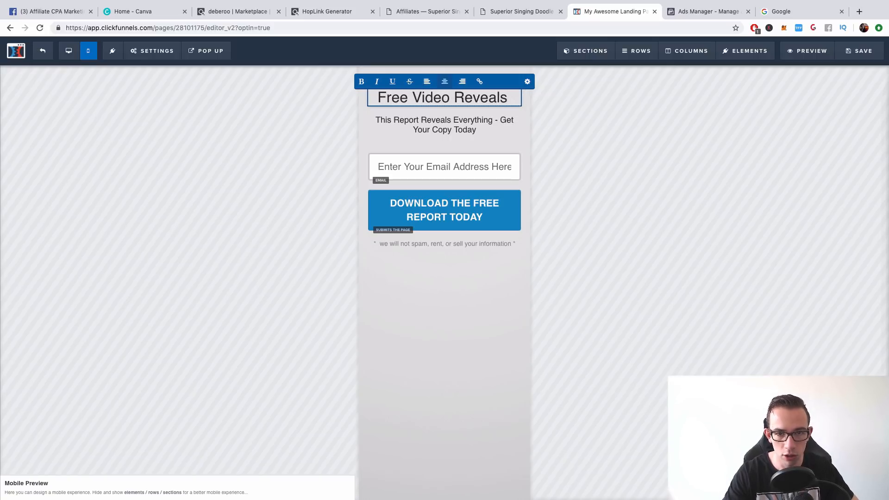
{"action": "type", "text": "Se"}
{"action": "key", "text": "BackSpace"}
{"action": "key", "text": "BackSpace"}
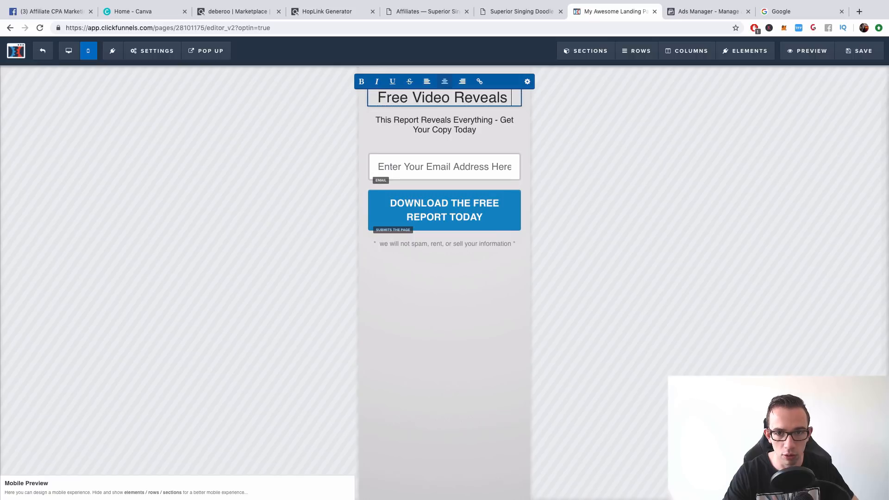
{"action": "type", "text": "How Y"}
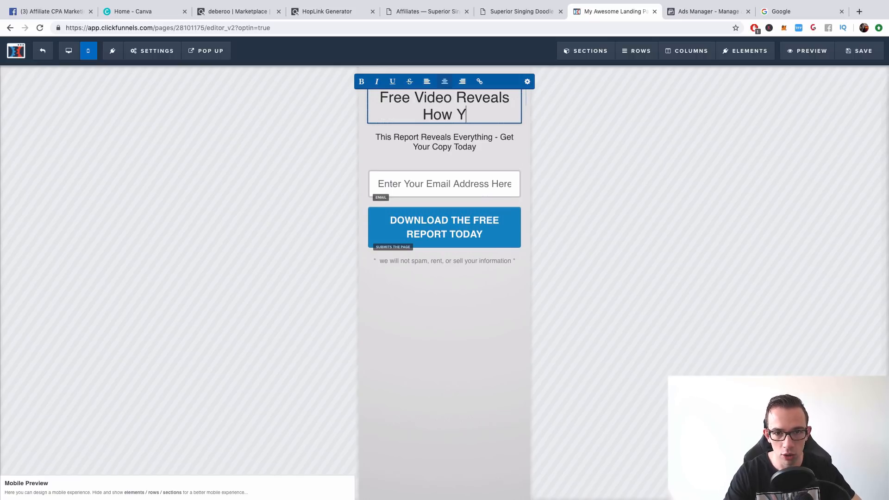
{"action": "key", "text": "BackSpace"}
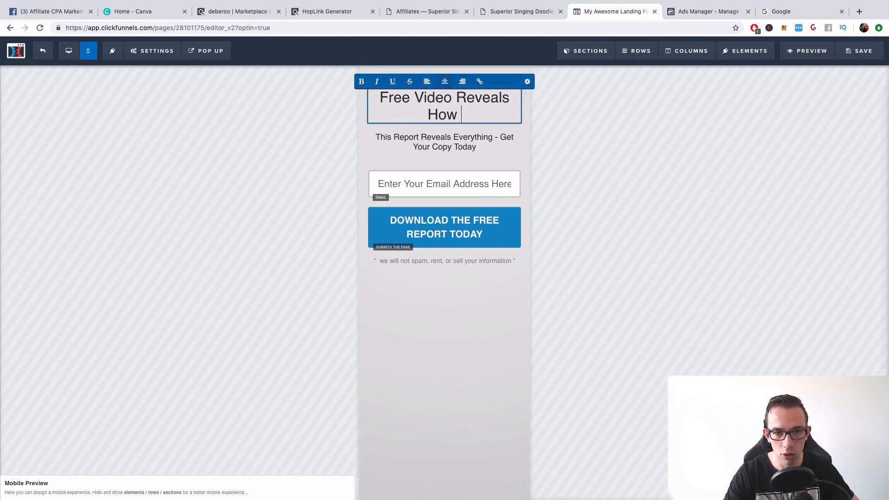
Insert "Secret" before "Video" in the main headline and end it with "You Can Sing Like ANY Popstar".
{"action": "left_click", "coordinate": [415, 98]}
{"action": "type", "text": "Secret"}
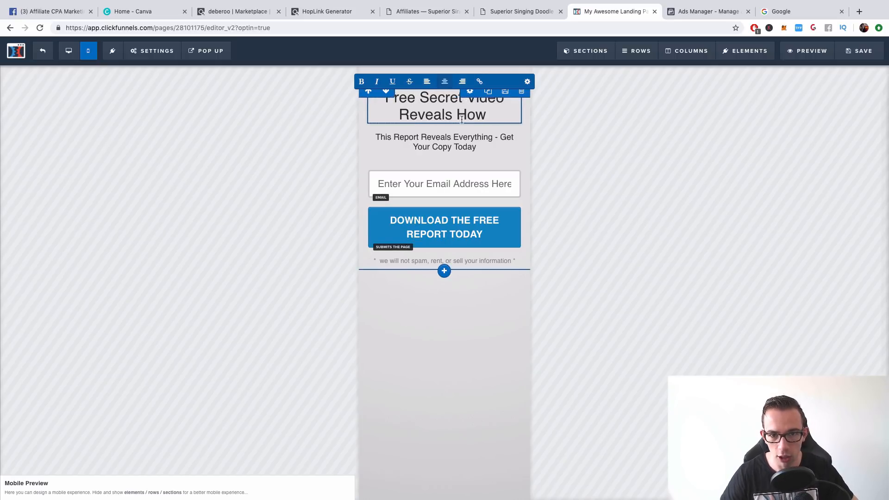
{"action": "left_click", "coordinate": [488, 115]}
{"action": "type", "text": "Yiu"}
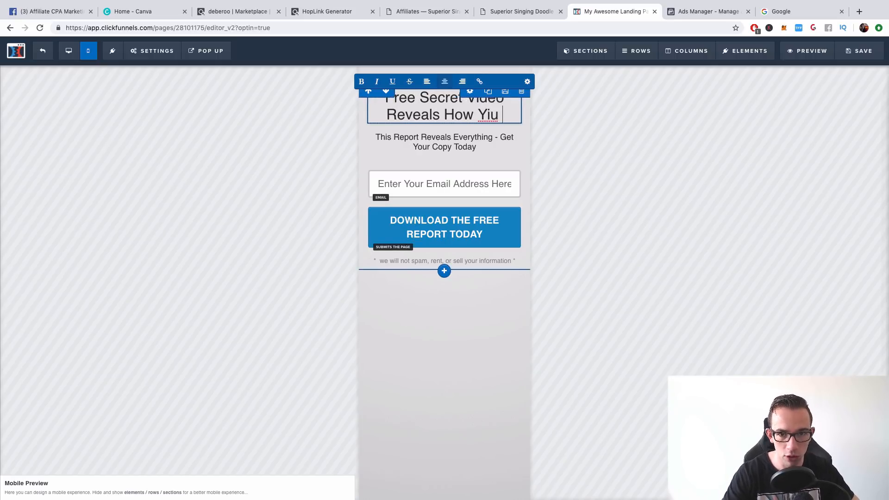
{"action": "key", "text": "BackSpace"}
{"action": "key", "text": "BackSpace"}
{"action": "type", "text": "ou Cab"}
{"action": "key", "text": "BackSpace"}
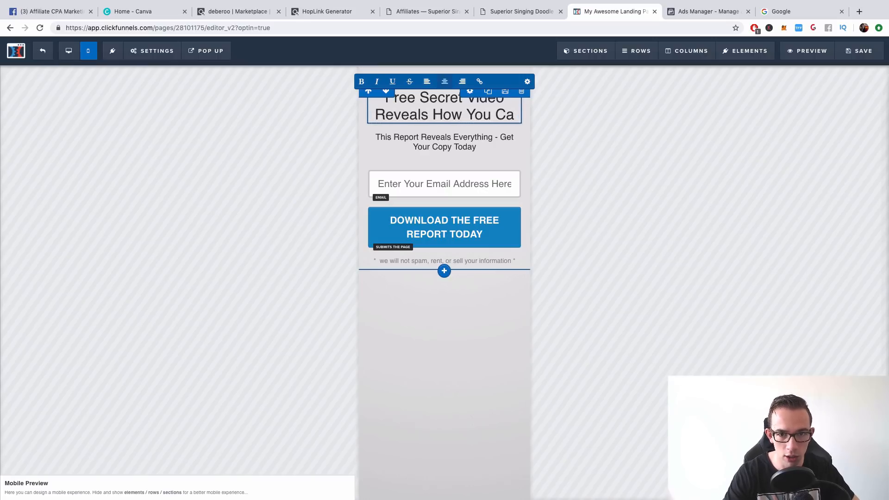
{"action": "type", "text": "N"}
{"action": "key", "text": "BackSpace"}
{"action": "key", "text": "BackSpace"}
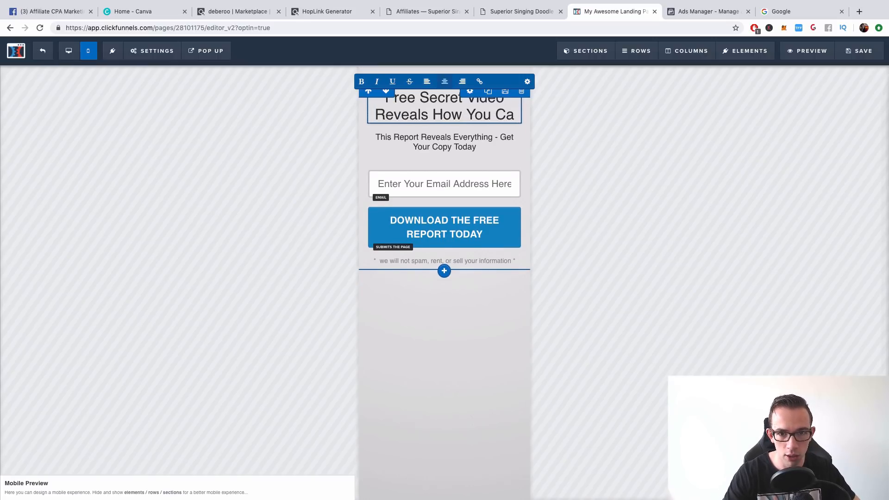
{"action": "type", "text": "n Sing Like "}
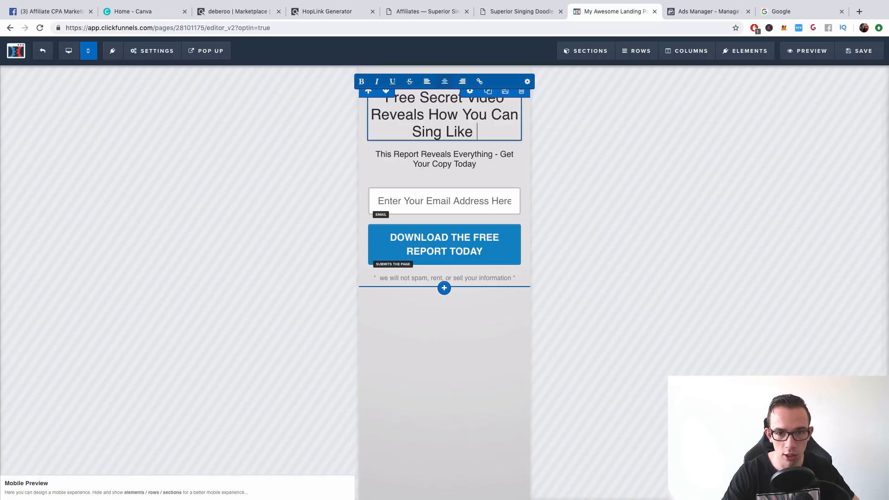
{"action": "type", "text": "ANY Popstar"}
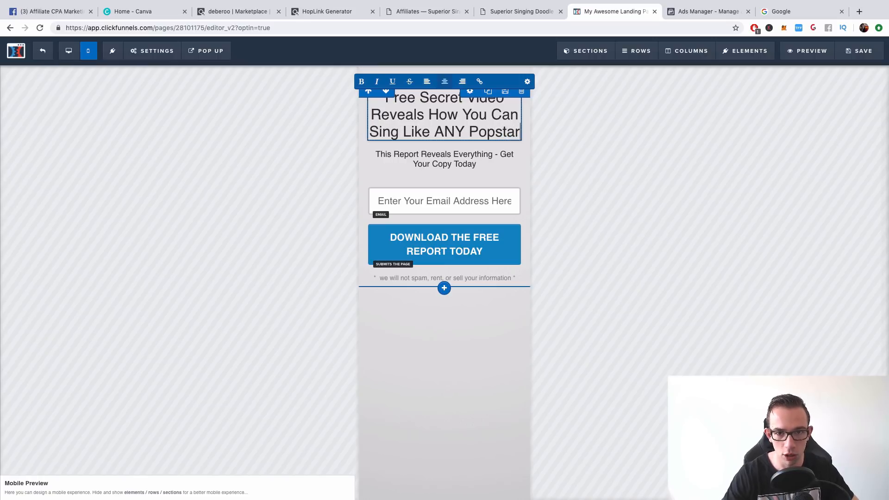
Hyphenate the last word of the main headline so it reads "Pop-star".
{"action": "double_click", "coordinate": [486, 130]}
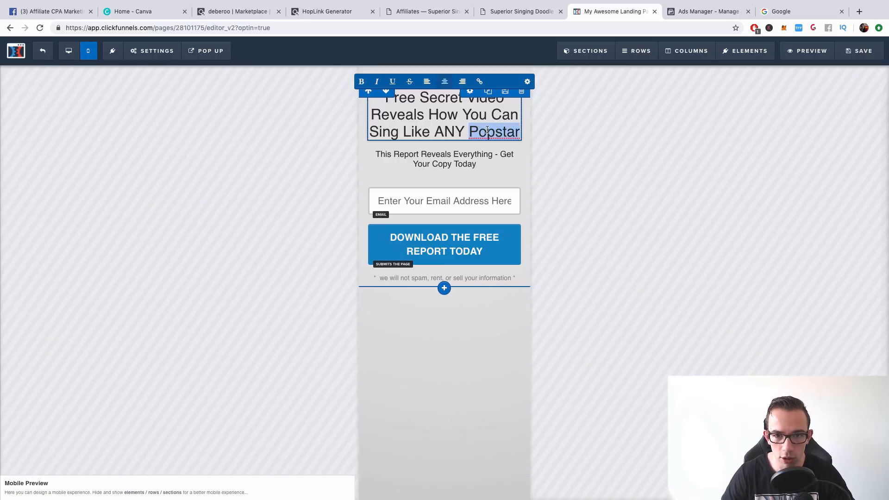
{"action": "right_click", "coordinate": [492, 131]}
{"action": "triple_click", "coordinate": [481, 133]}
{"action": "right_click", "coordinate": [482, 133]}
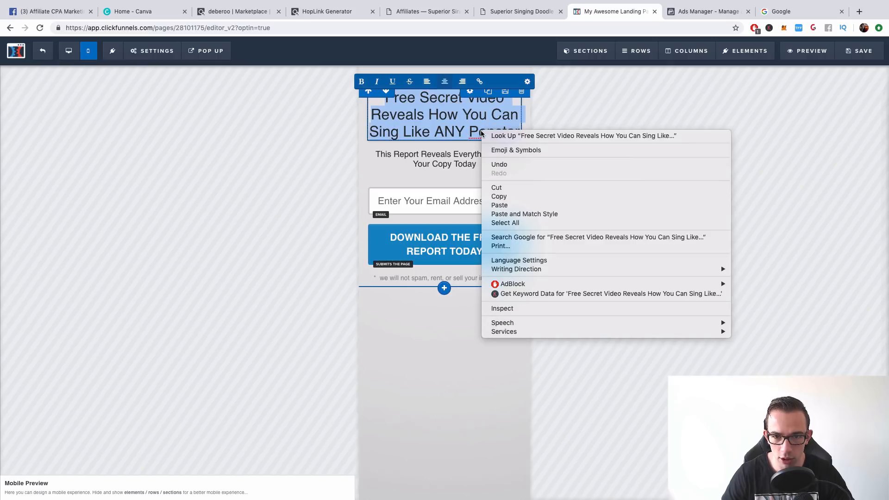
{"action": "left_click", "coordinate": [554, 124]}
{"action": "left_click", "coordinate": [500, 138]}
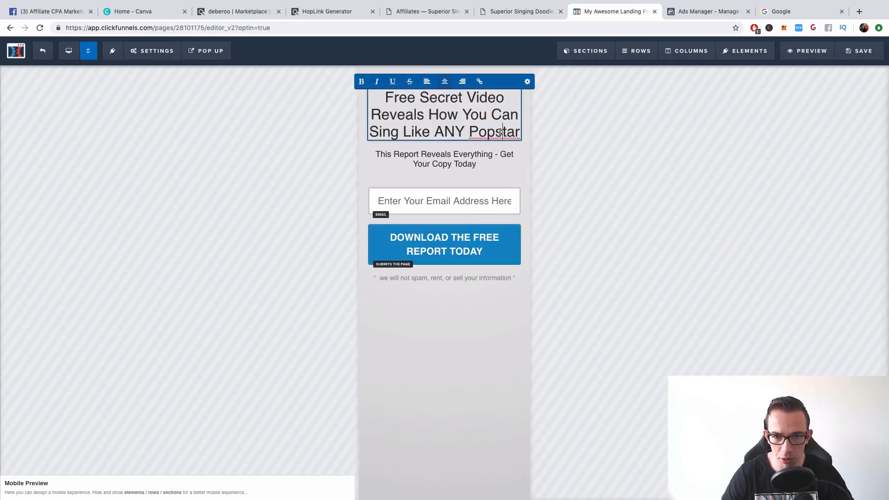
{"action": "right_click", "coordinate": [496, 134]}
{"action": "key", "text": "Escape"}
{"action": "left_click", "coordinate": [493, 133]}
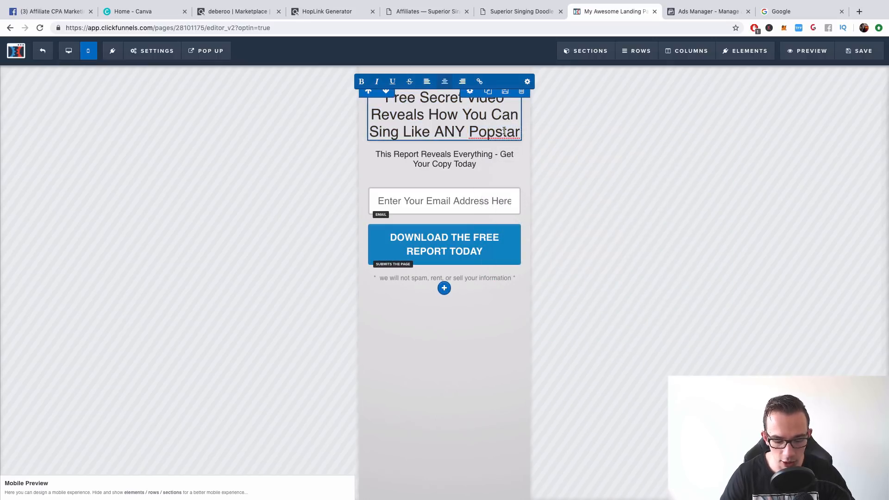
{"action": "type", "text": "-"}
{"action": "left_click", "coordinate": [625, 114]}
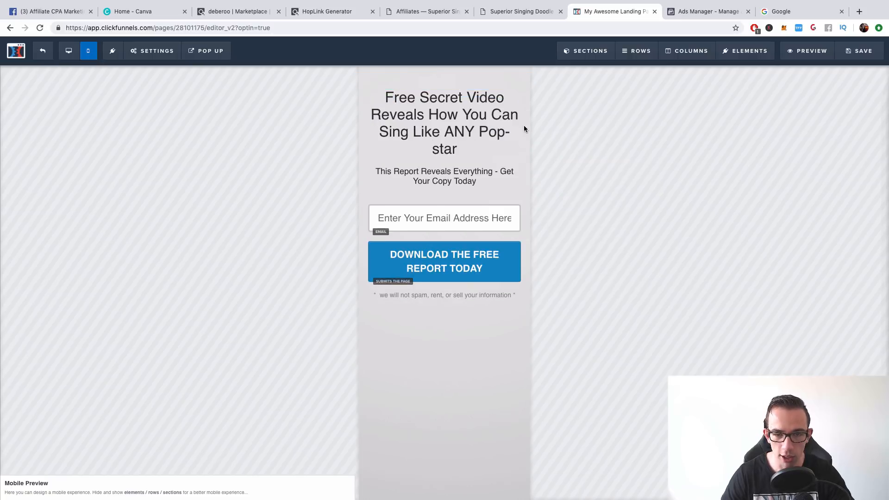
Make the words "ANY Pop-star" in the main headline bold.
{"action": "triple_click", "coordinate": [486, 134]}
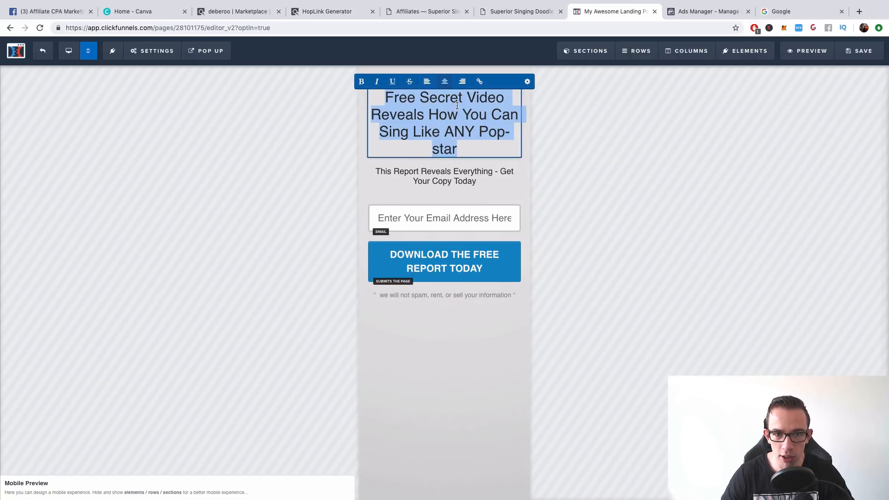
{"action": "left_click", "coordinate": [448, 130]}
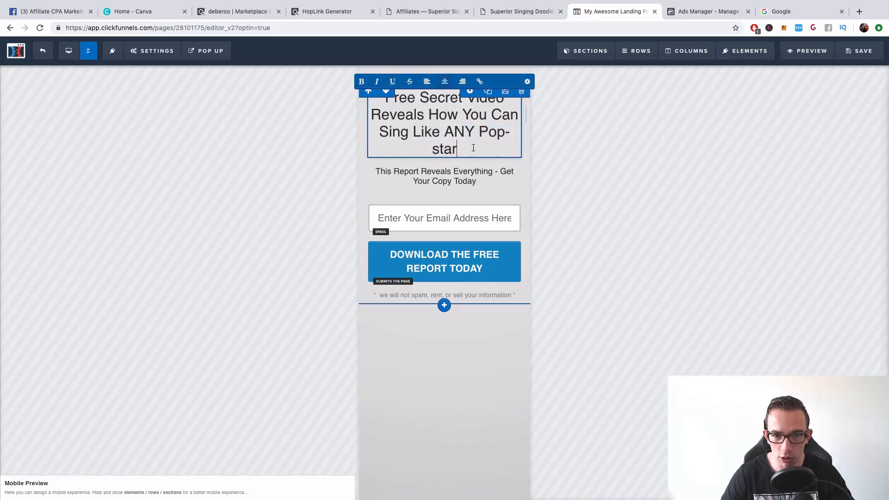
{"action": "left_click_drag", "start_coordinate": [448, 130], "coordinate": [459, 149]}
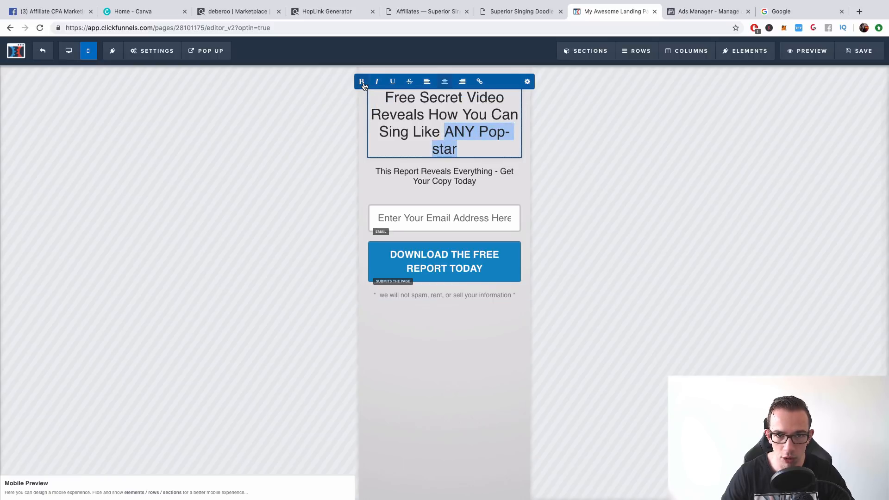
{"action": "key", "text": "super+b"}
{"action": "left_click", "coordinate": [448, 126]}
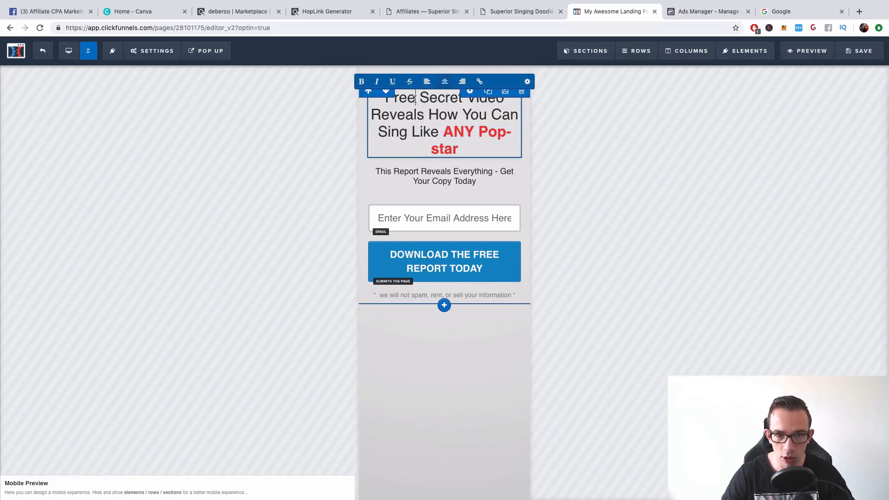
Make the words "Free Secret" at the start of the main headline bold.
{"action": "left_click_drag", "start_coordinate": [420, 99], "coordinate": [384, 99]}
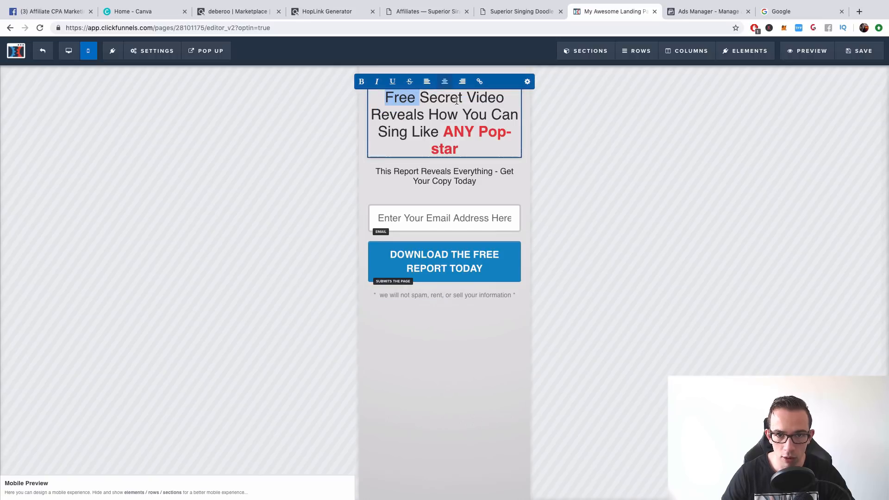
{"action": "left_click_drag", "start_coordinate": [462, 98], "coordinate": [384, 98]}
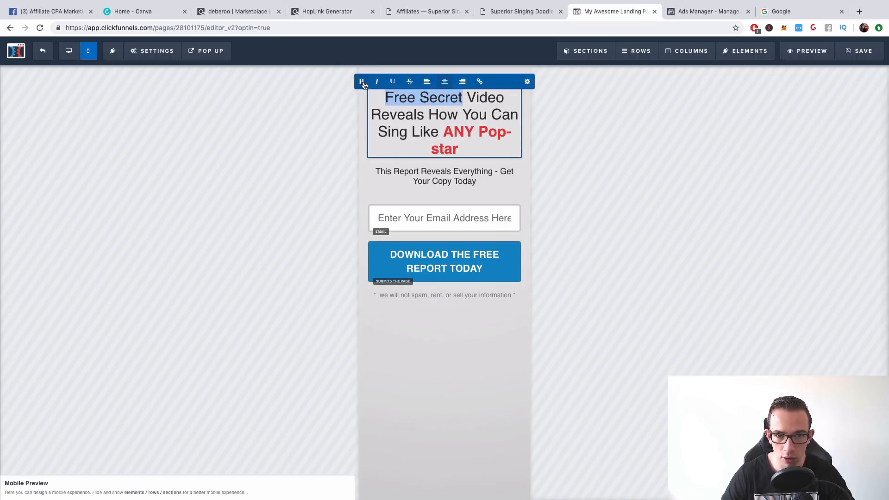
{"action": "left_click", "coordinate": [361, 82]}
{"action": "left_click", "coordinate": [596, 145]}
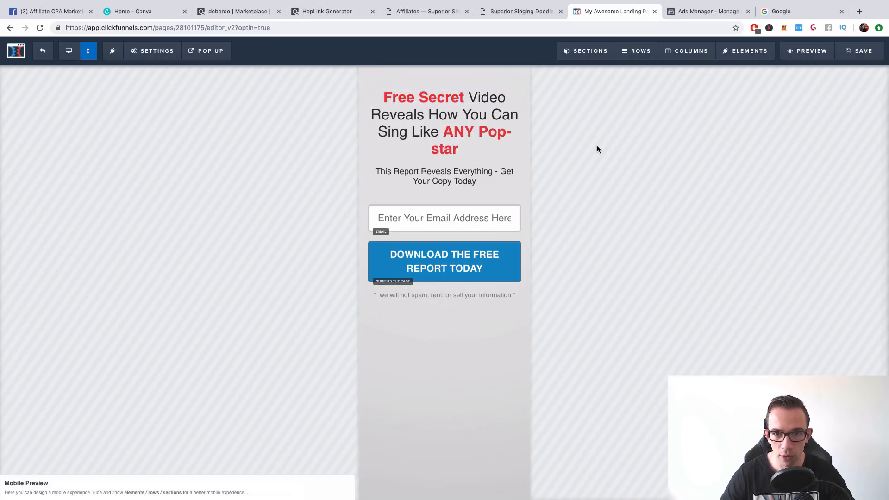
Capitalize the second part of the headline's last word so it reads "Pop-Star".
{"action": "double_click", "coordinate": [493, 134]}
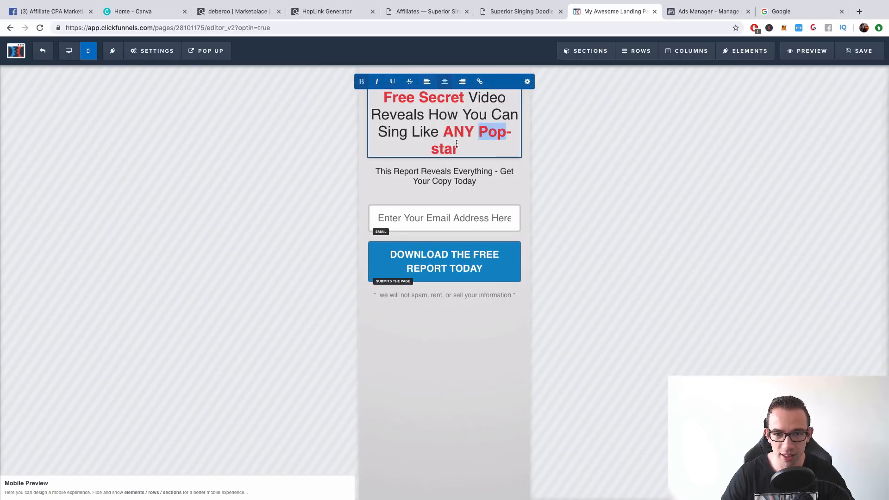
{"action": "left_click", "coordinate": [440, 147]}
{"action": "key", "text": "BackSpace"}
{"action": "type", "text": "S"}
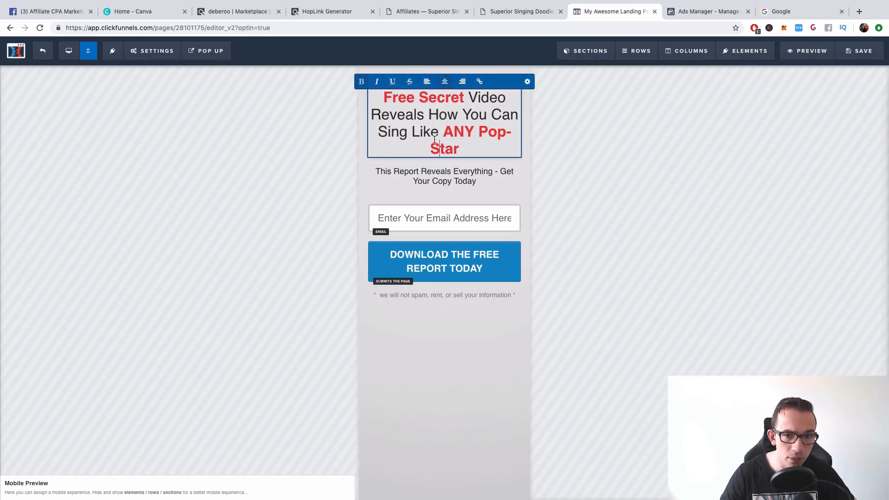
Set the main headline's font size to 40.
{"action": "triple_click", "coordinate": [474, 131]}
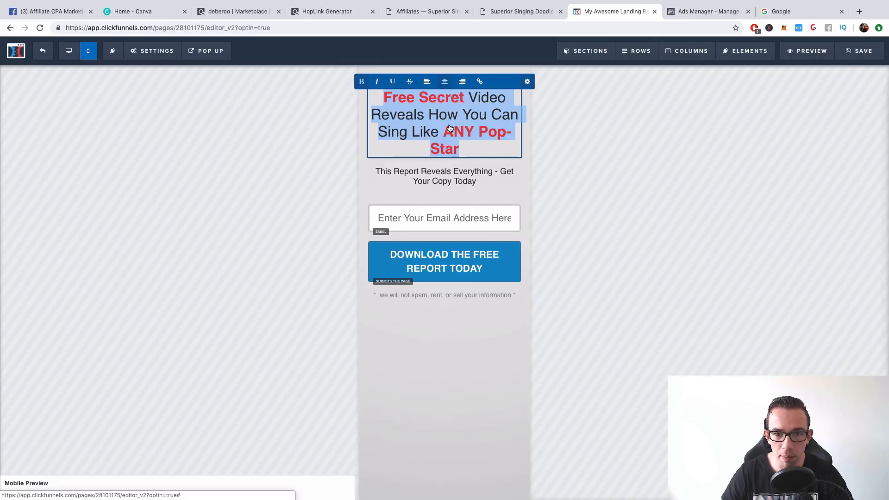
{"action": "left_click", "coordinate": [440, 140]}
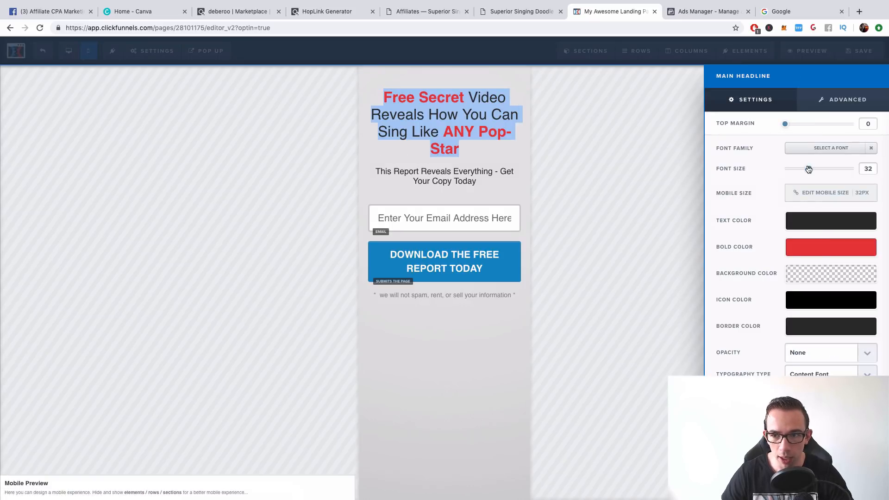
{"action": "left_click_drag", "start_coordinate": [808, 169], "coordinate": [818, 170]}
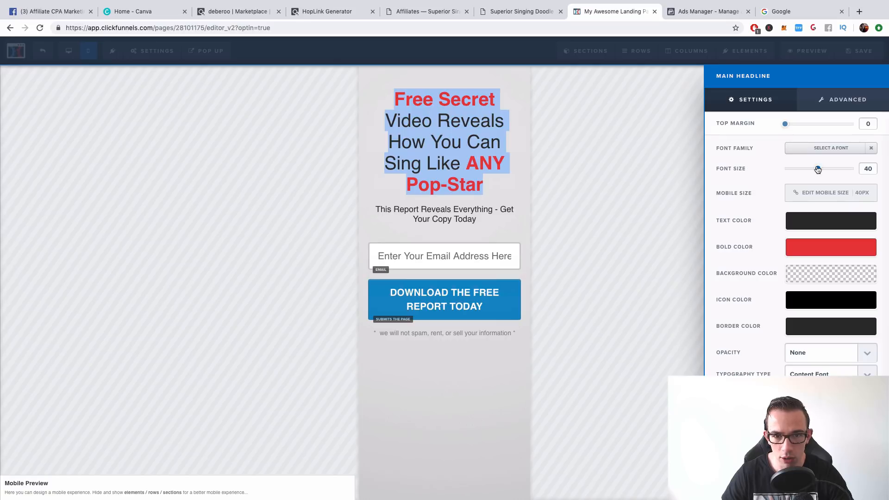
{"action": "left_click", "coordinate": [686, 162]}
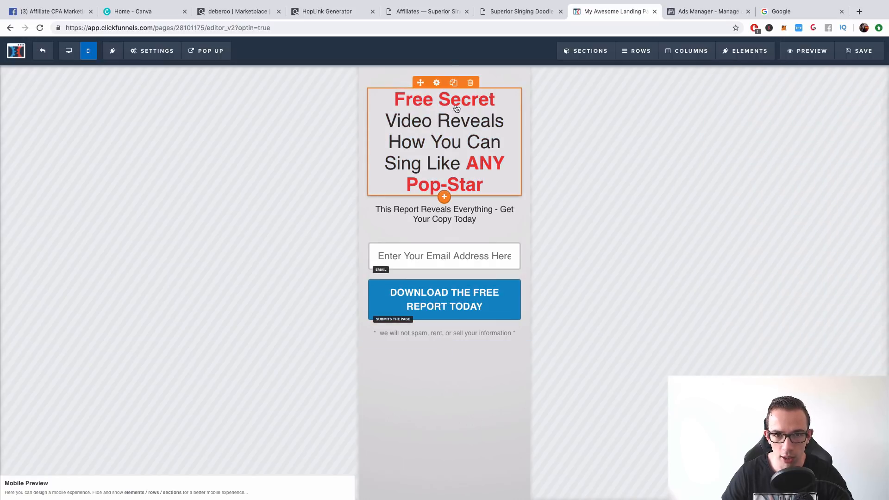
Set the top padding of the one-column row holding the headline to 0.
{"action": "left_click", "coordinate": [439, 105]}
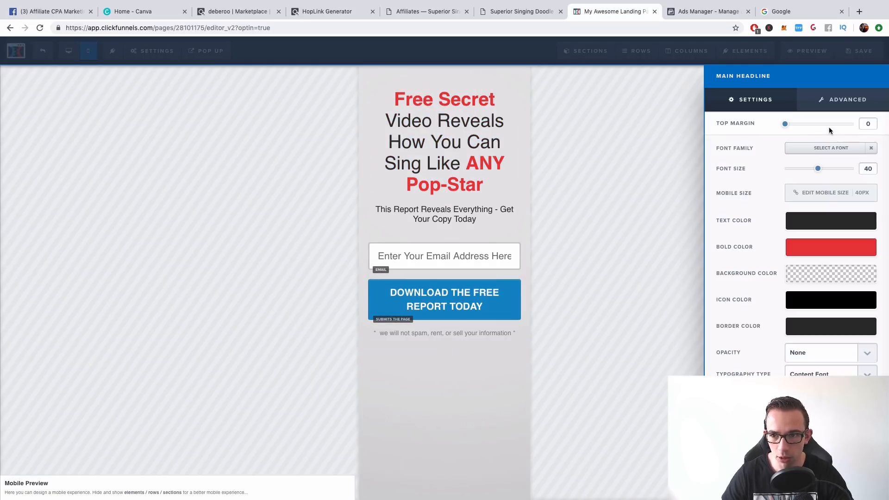
{"action": "left_click", "coordinate": [532, 94]}
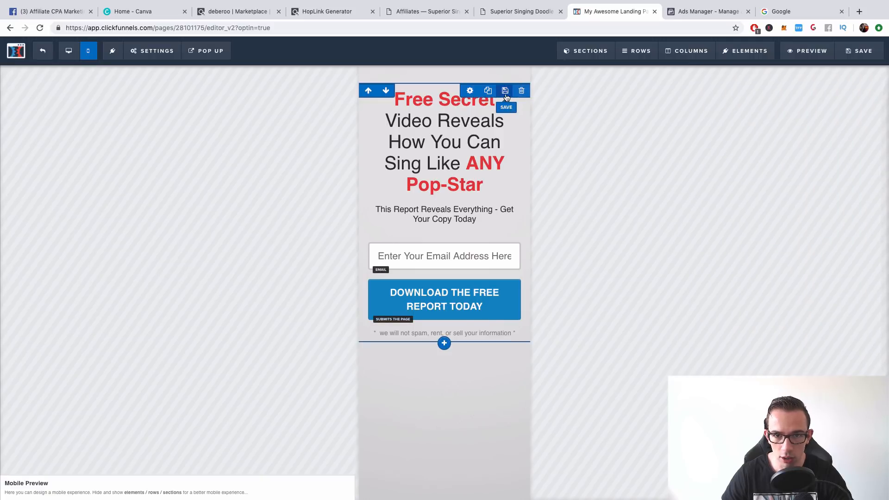
{"action": "left_click", "coordinate": [470, 91]}
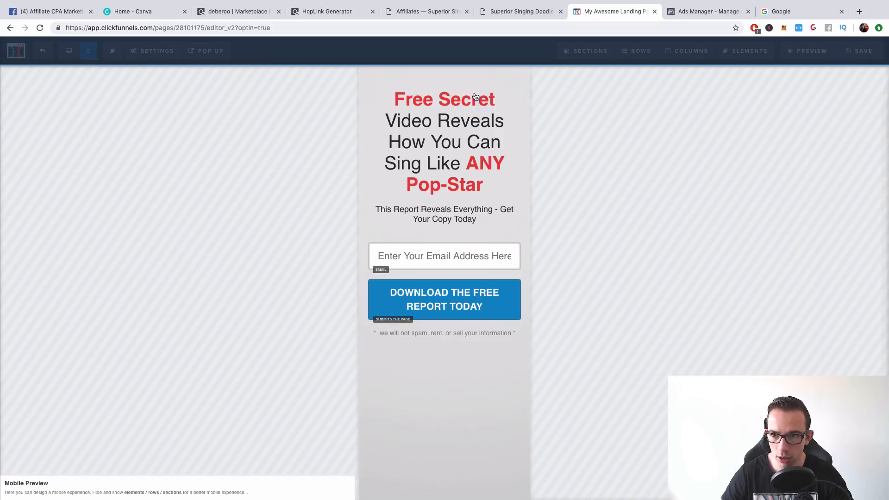
{"action": "left_click_drag", "start_coordinate": [795, 333], "coordinate": [786, 335]}
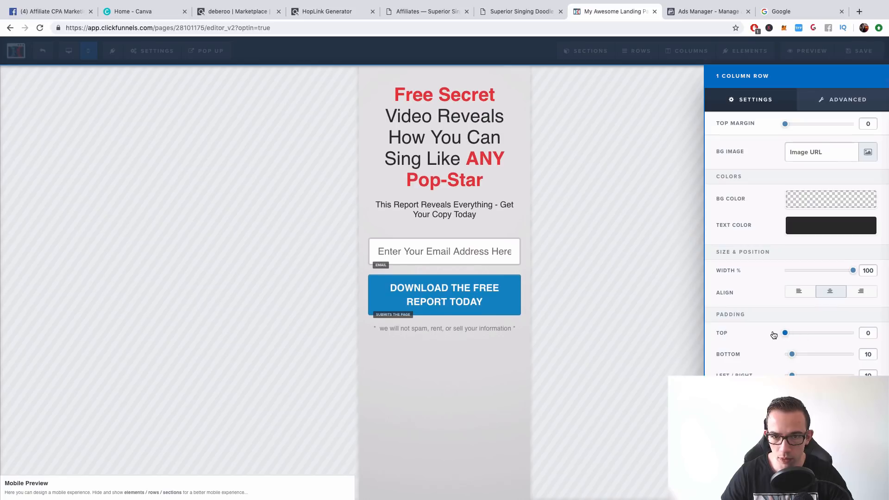
{"action": "left_click", "coordinate": [601, 197]}
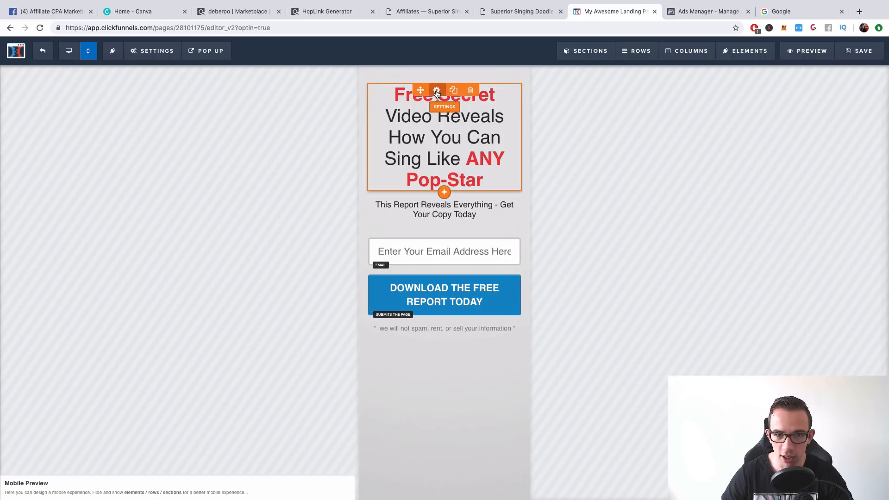
Set the main headline's font size to 48.
{"action": "left_click", "coordinate": [436, 91]}
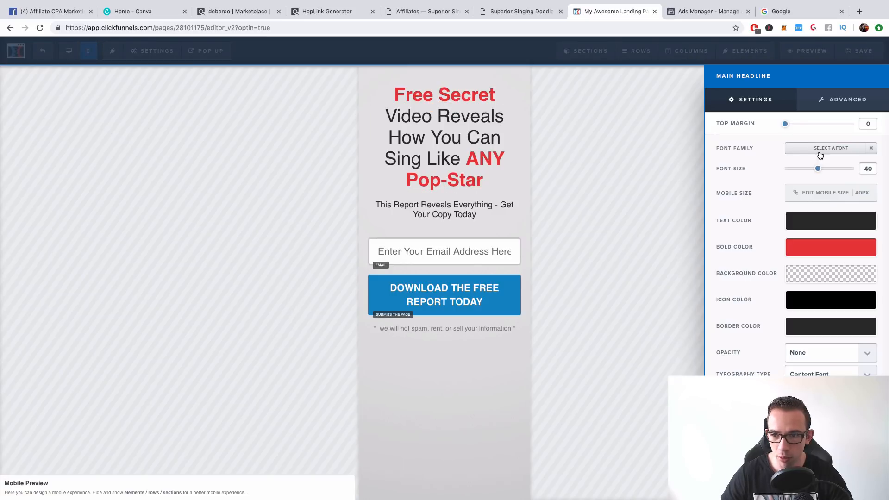
{"action": "left_click_drag", "start_coordinate": [817, 168], "coordinate": [808, 170]}
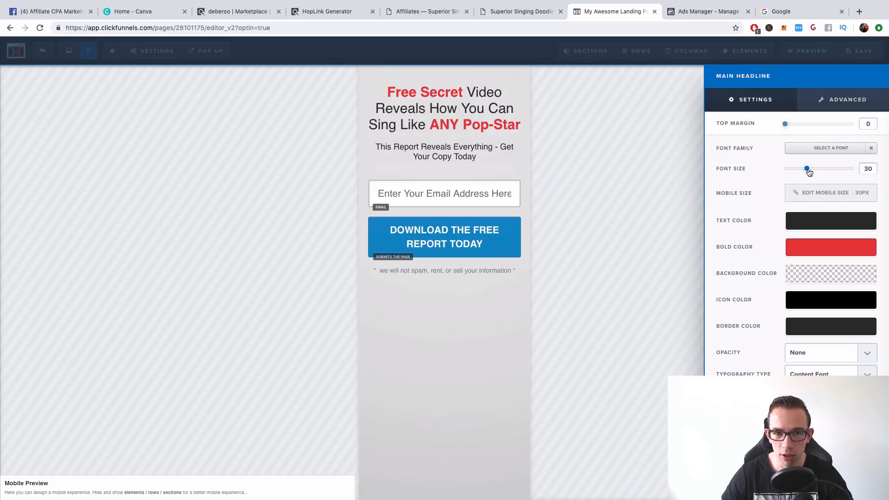
{"action": "left_click_drag", "start_coordinate": [809, 171], "coordinate": [830, 173]}
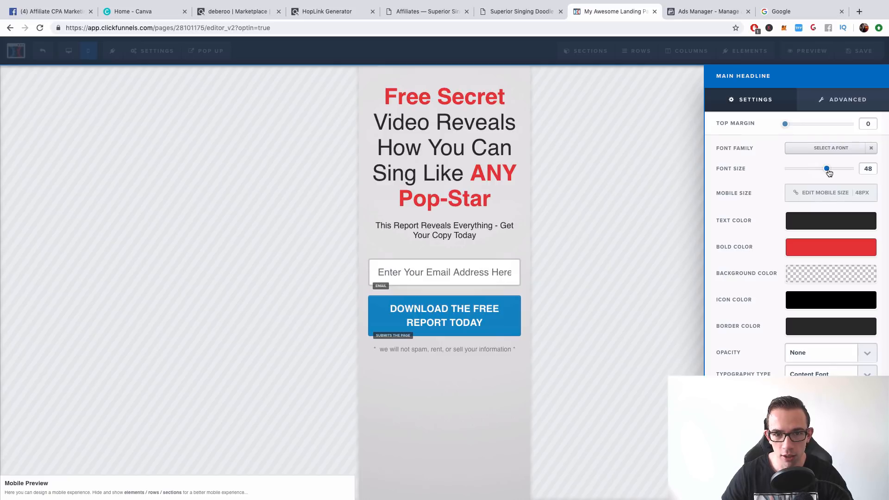
{"action": "left_click", "coordinate": [655, 173]}
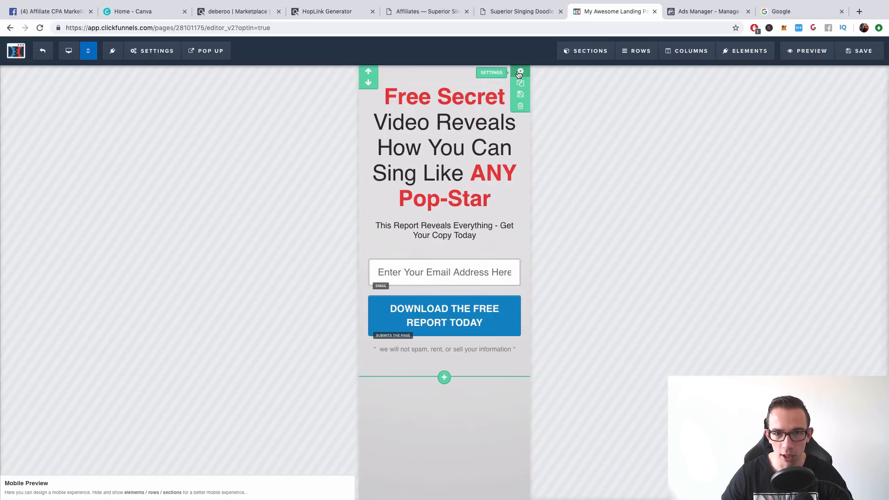
Set the top padding of the Optin Area section to 0.
{"action": "left_click", "coordinate": [519, 73]}
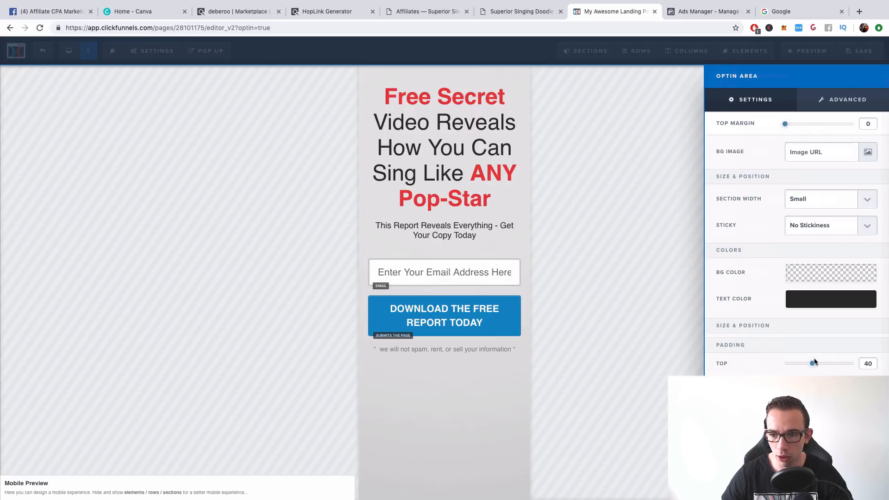
{"action": "left_click_drag", "start_coordinate": [813, 360], "coordinate": [786, 364]}
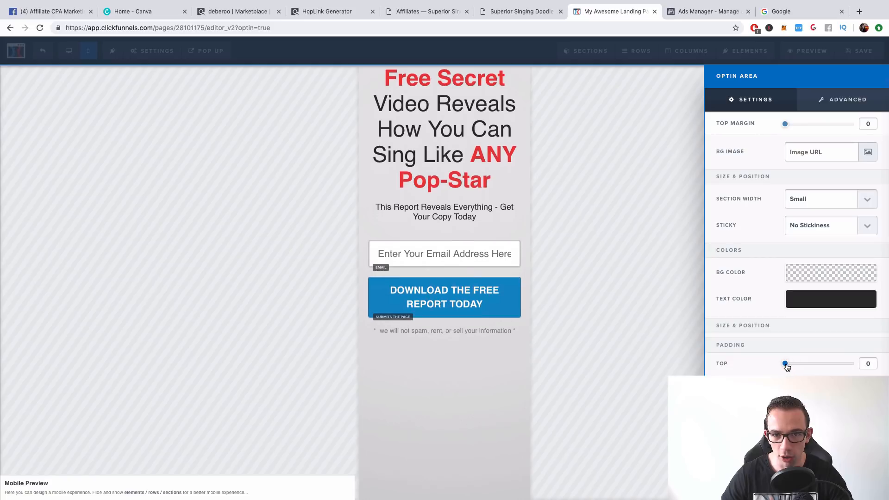
{"action": "left_click", "coordinate": [648, 233]}
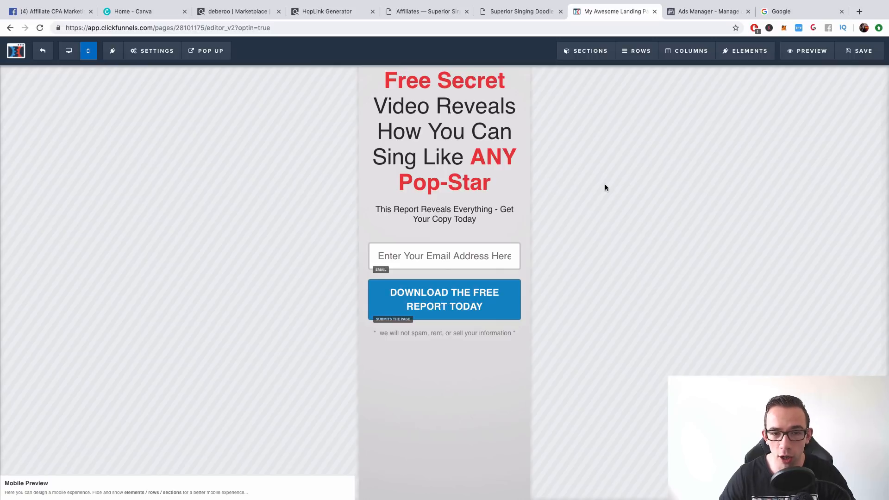
Replace the word "Report" with "Video" in the sub-headline below the main headline.
{"action": "left_click", "coordinate": [470, 213]}
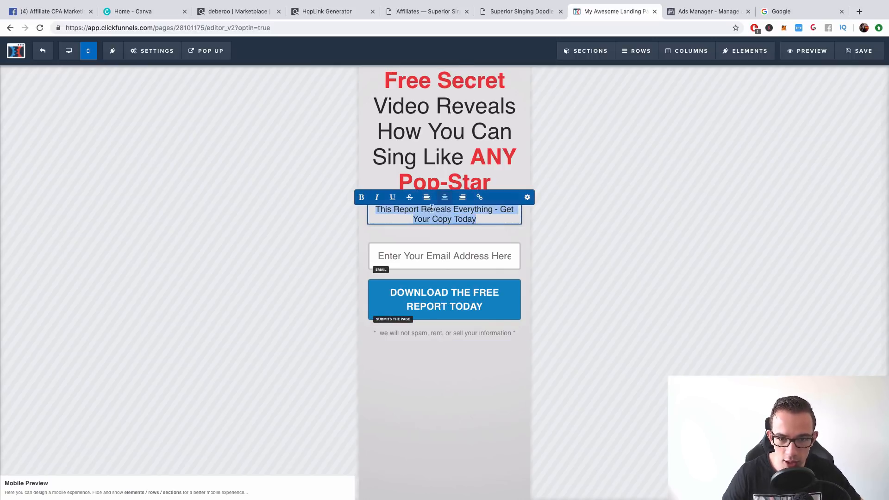
{"action": "left_click", "coordinate": [404, 209], "text": "shift"}
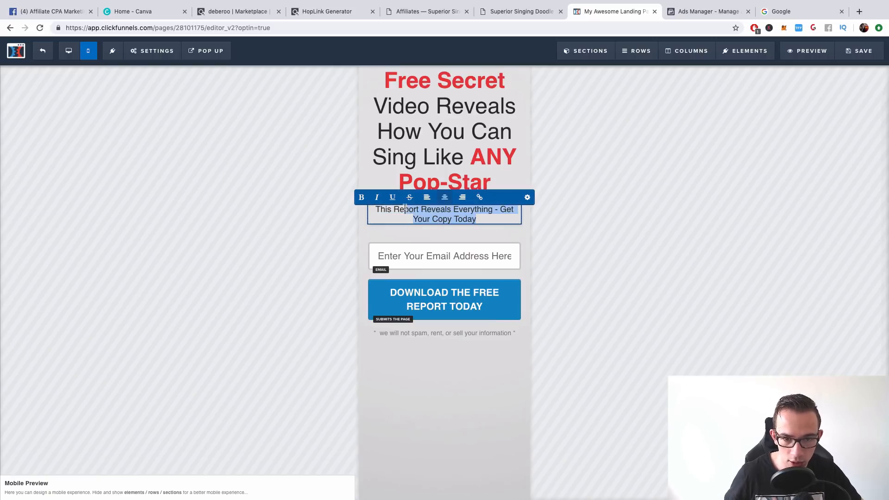
{"action": "double_click", "coordinate": [396, 209]}
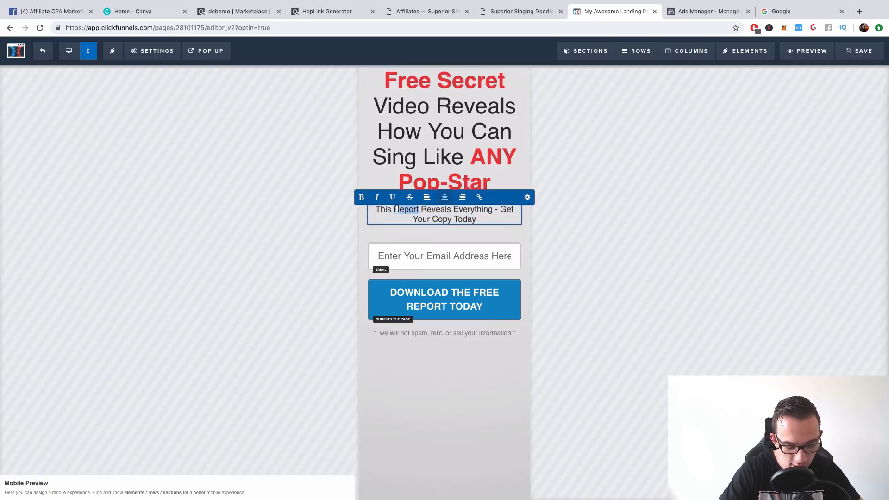
{"action": "type", "text": "Video"}
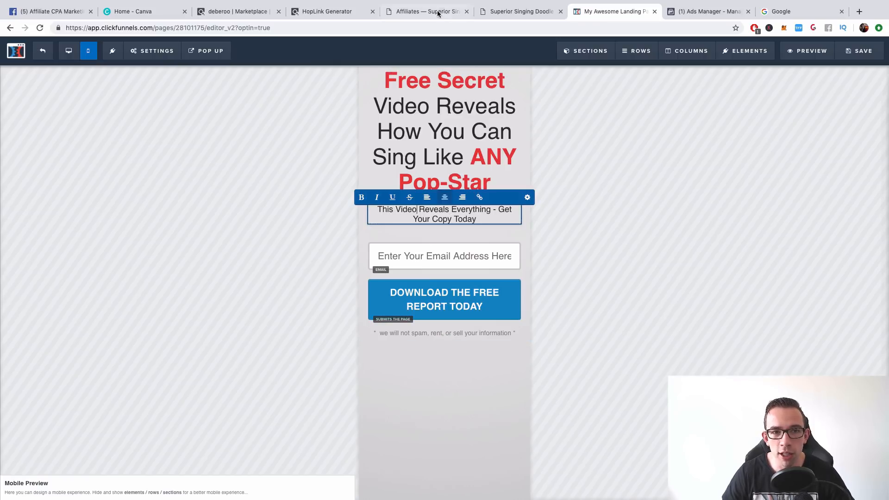
Switch to the ClickBank offer pages and examine the Superior Singing Method listing and its video sales page from headline to footer.
{"action": "left_click", "coordinate": [422, 11]}
{"action": "left_click", "coordinate": [318, 12]}
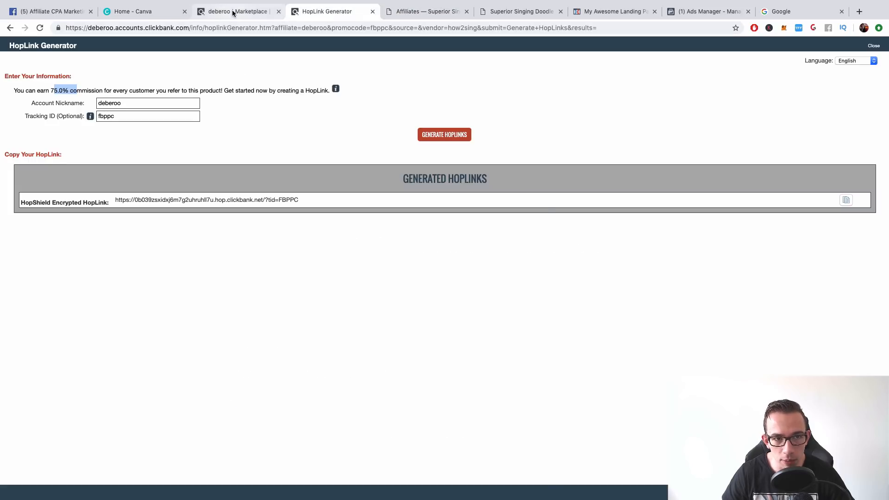
{"action": "left_click", "coordinate": [234, 11]}
{"action": "mouse_move", "coordinate": [546, 292]}
{"action": "left_mouse_down"}
{"action": "mouse_move", "coordinate": [577, 290]}
{"action": "mouse_move", "coordinate": [550, 290]}
{"action": "left_mouse_up"}
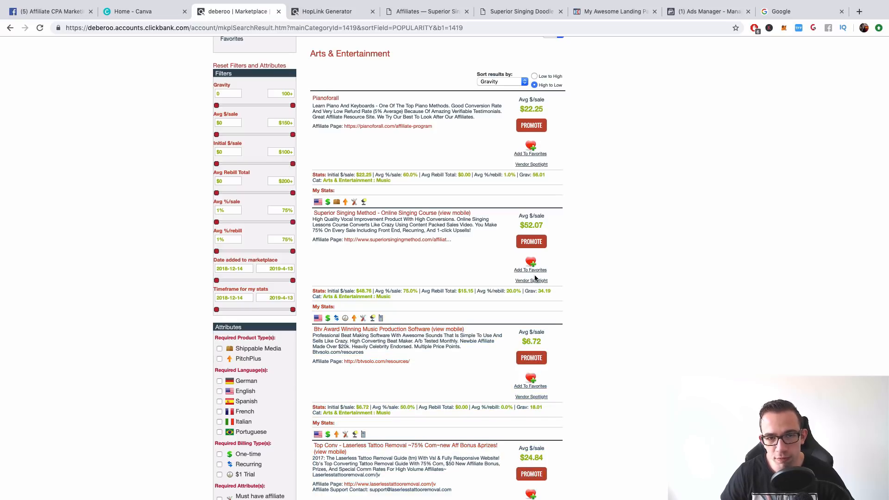
{"action": "left_click", "coordinate": [544, 12]}
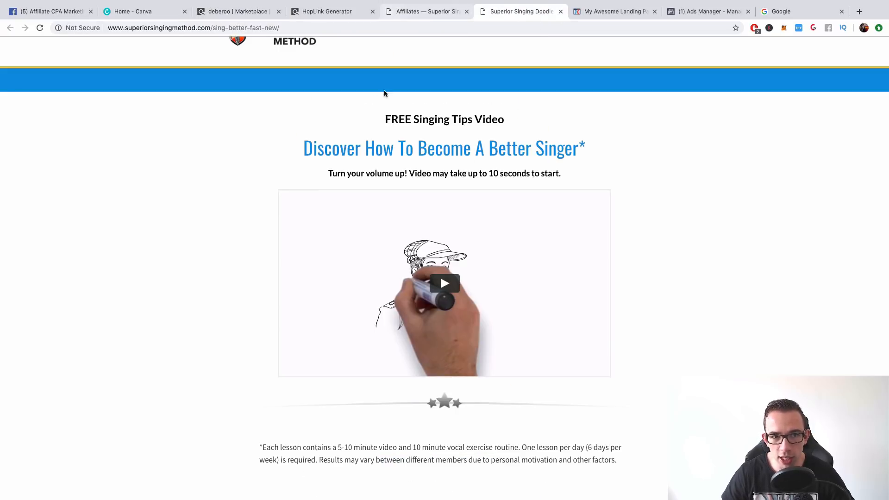
{"action": "scroll", "coordinate": [553, 280], "scroll_direction": "down", "scroll_amount": 6}
{"action": "scroll", "coordinate": [553, 279], "scroll_direction": "up", "scroll_amount": 5}
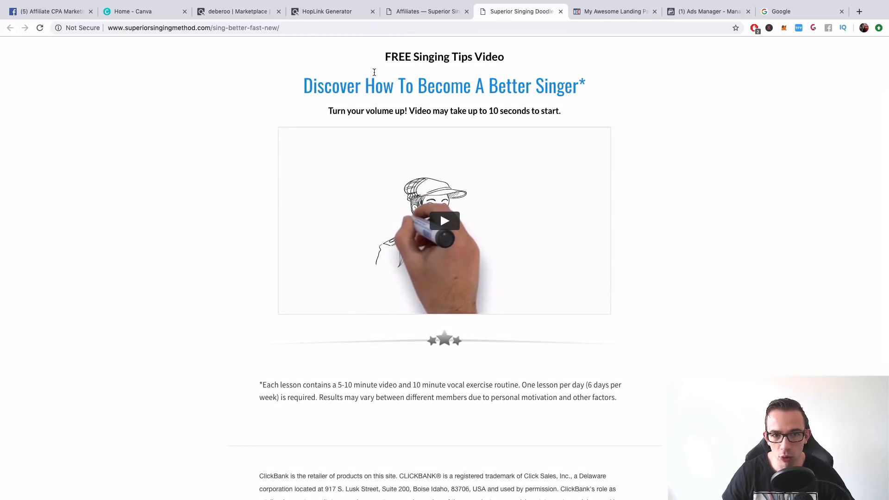
{"action": "scroll", "coordinate": [466, 337], "scroll_direction": "down", "scroll_amount": 2}
{"action": "scroll", "coordinate": [477, 386], "scroll_direction": "down", "scroll_amount": 4}
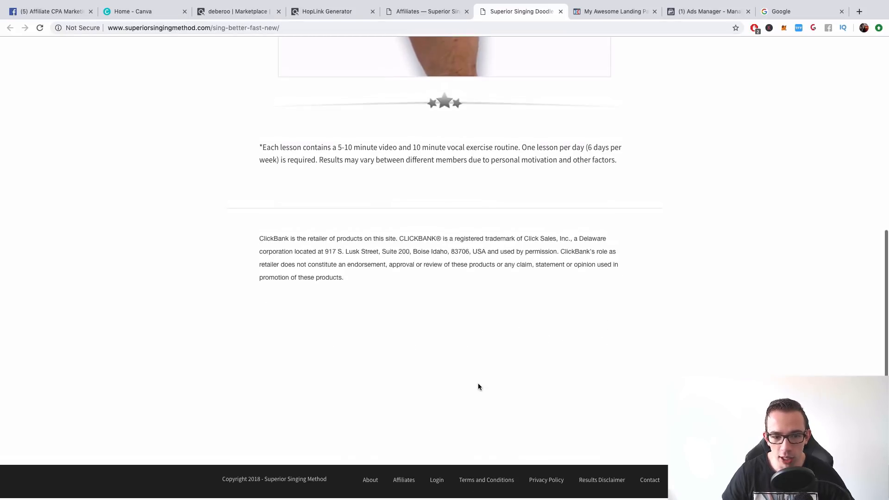
{"action": "scroll", "coordinate": [479, 387], "scroll_direction": "up", "scroll_amount": 6}
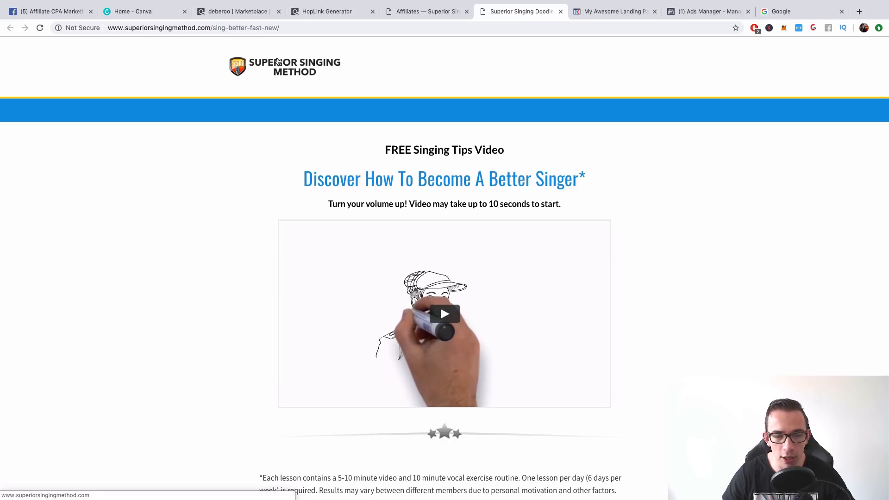
{"action": "scroll", "coordinate": [313, 51], "scroll_direction": "down", "scroll_amount": 2}
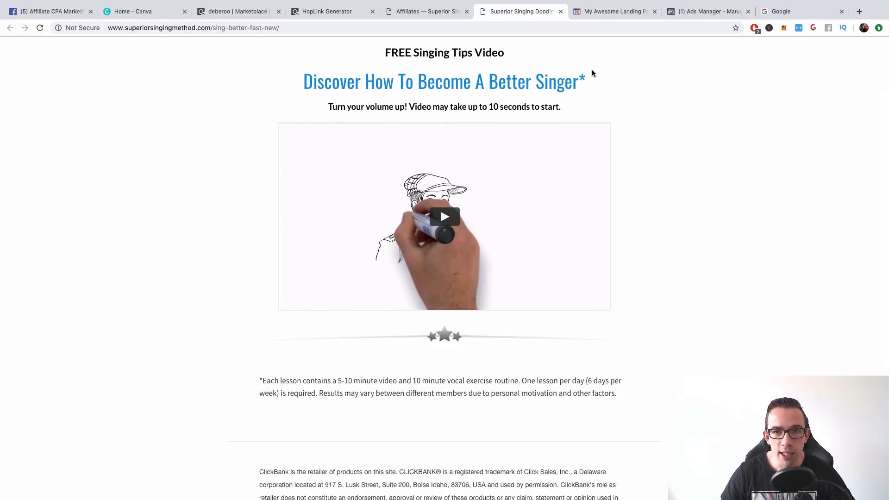
Back in the ClickFunnels editor, replace "Get Your Copy Today" in the sub-headline with "You Will Be Amazed".
{"action": "left_click", "coordinate": [639, 16]}
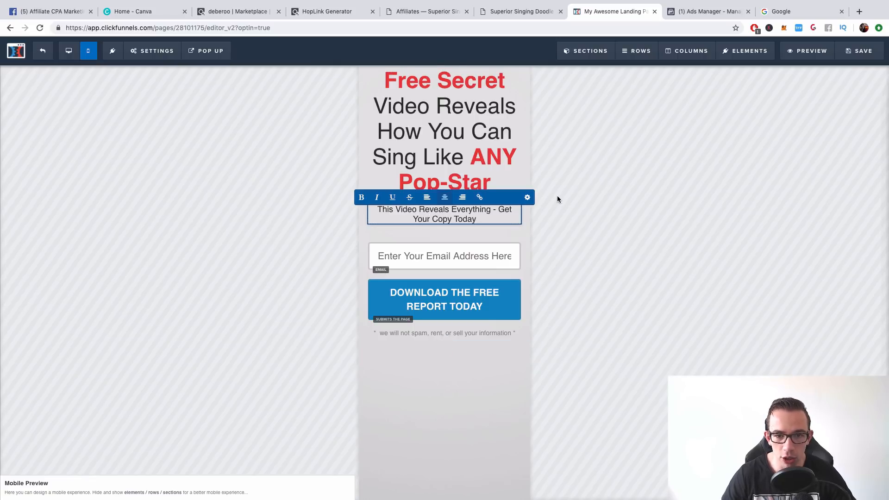
{"action": "left_click_drag", "start_coordinate": [476, 219], "coordinate": [503, 211]}
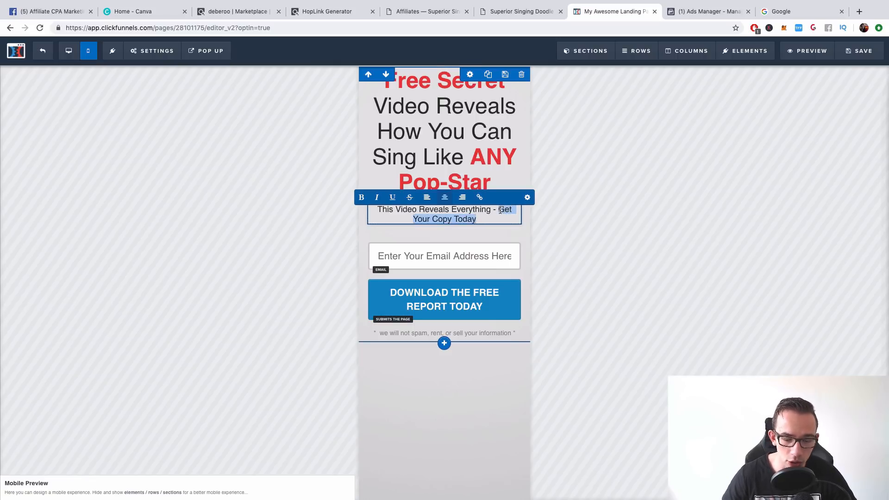
{"action": "key", "text": "BackSpace"}
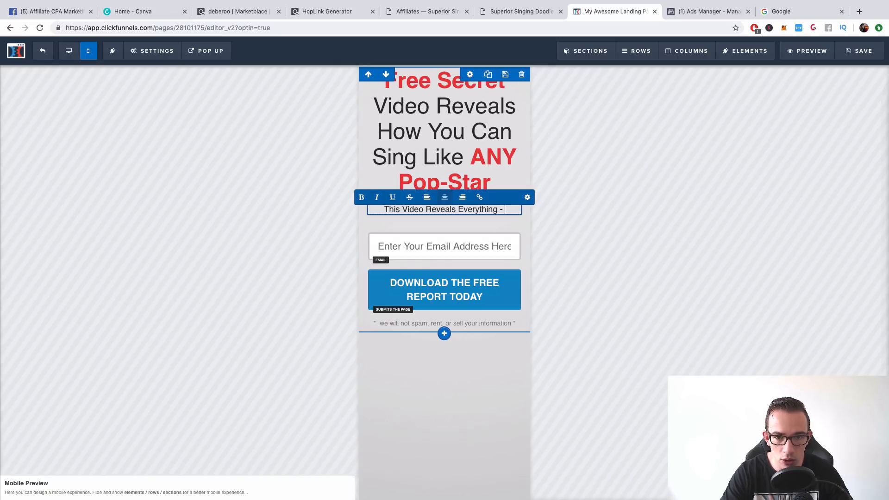
{"action": "key", "text": "BackSpace"}
{"action": "key", "text": "BackSpace"}
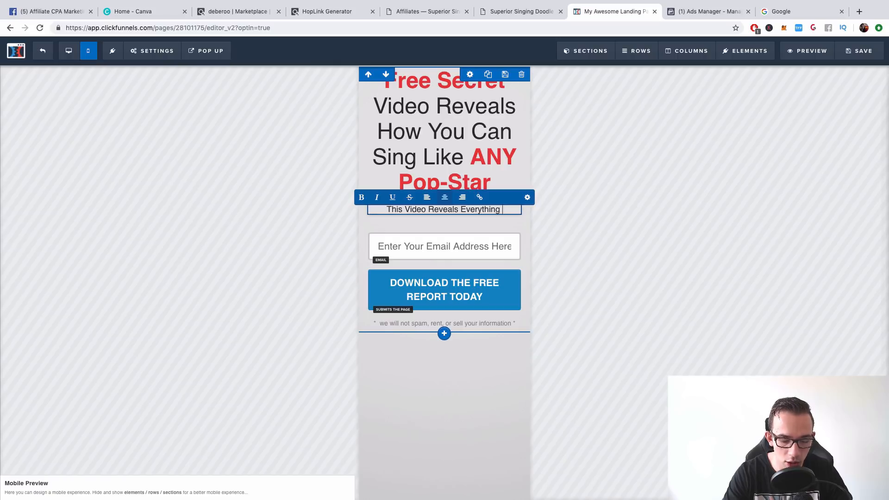
{"action": "type", "text": "- "}
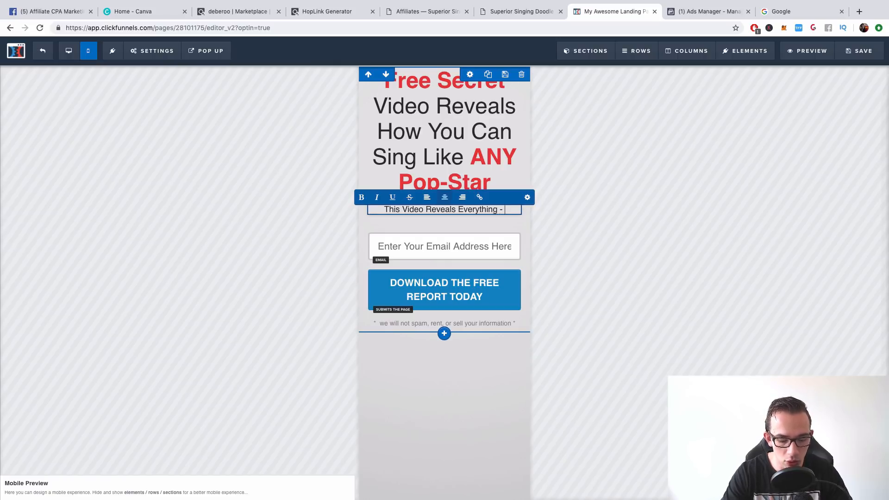
{"action": "type", "text": "You"}
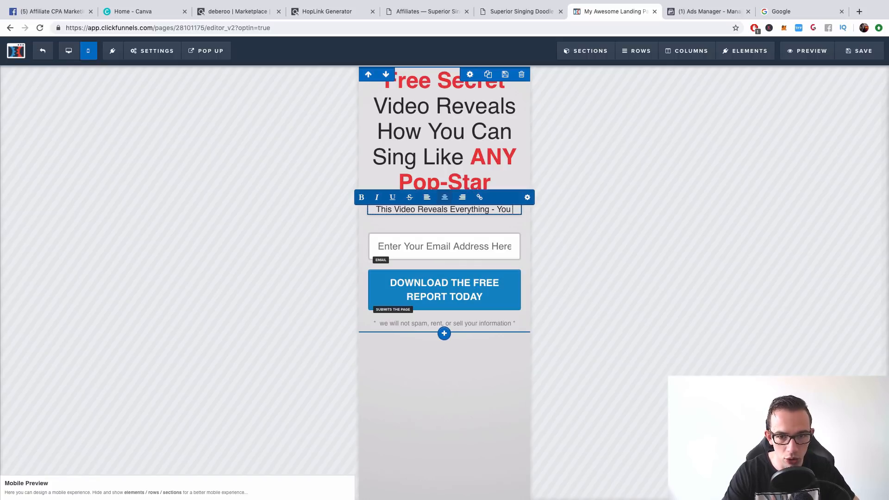
{"action": "type", "text": " Will Be Amazed"}
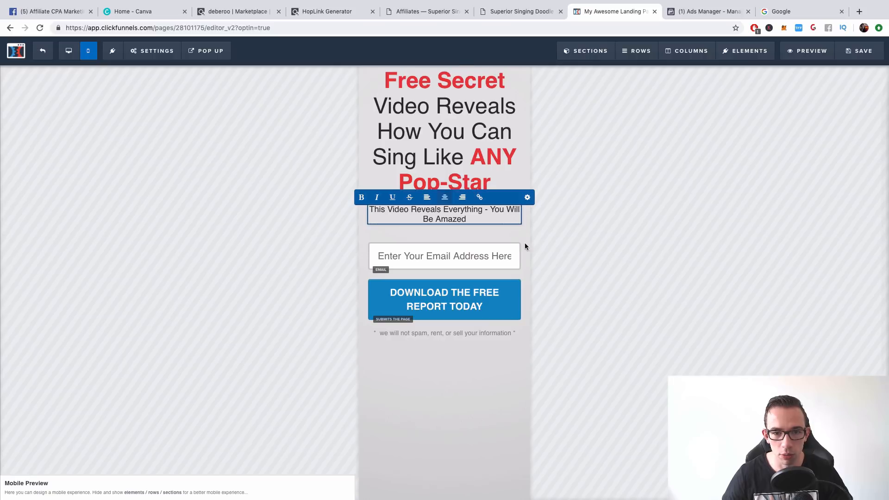
Delete the email address input field from the optin page.
{"action": "left_click", "coordinate": [505, 252]}
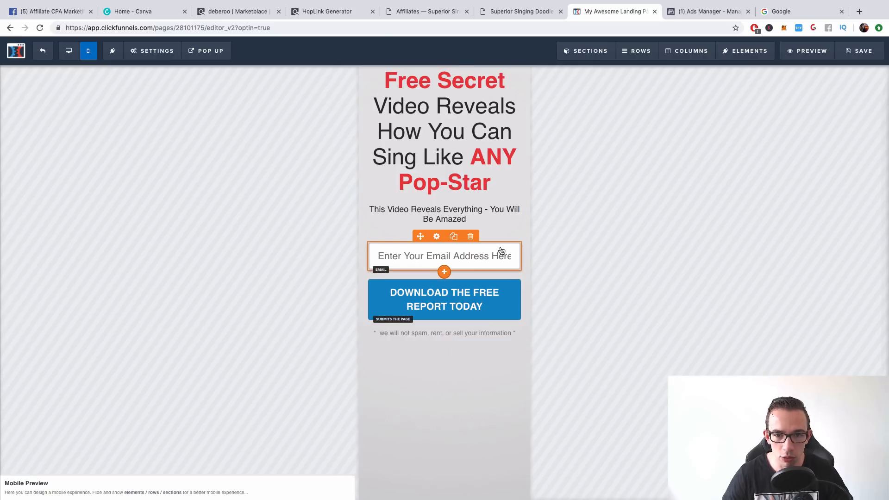
{"action": "left_click", "coordinate": [471, 237]}
{"action": "left_click", "coordinate": [523, 81]}
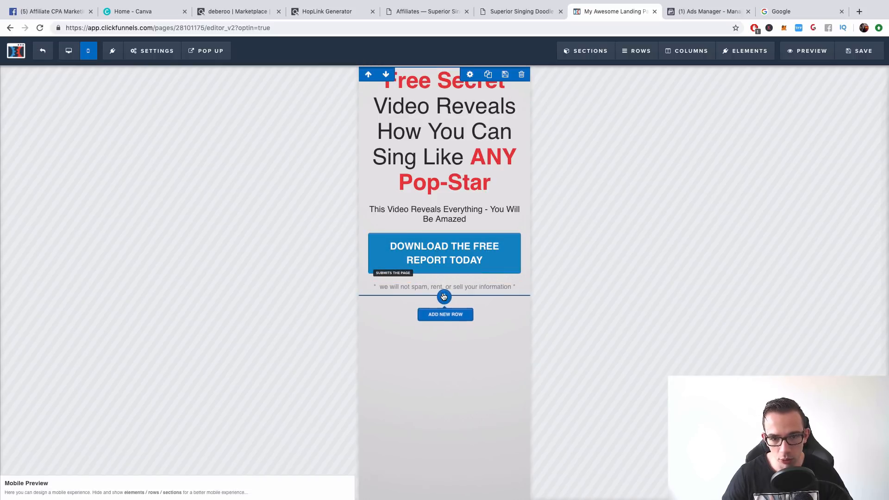
Add the saved row "Correct FB Footer" below the row containing the headline and download button.
{"action": "left_click", "coordinate": [447, 296]}
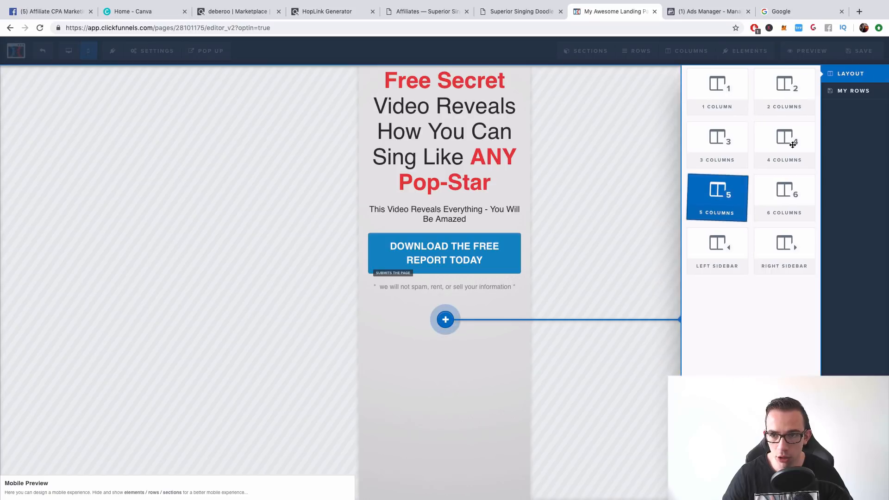
{"action": "left_click", "coordinate": [853, 91]}
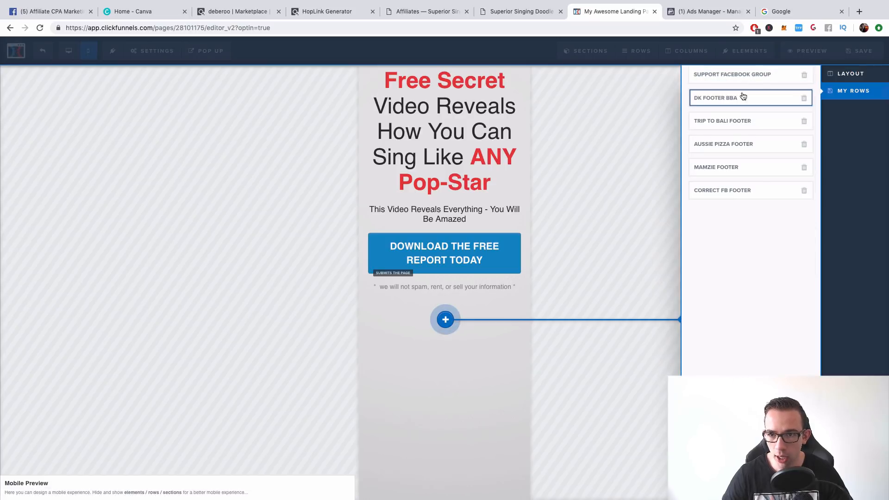
{"action": "left_click", "coordinate": [734, 190]}
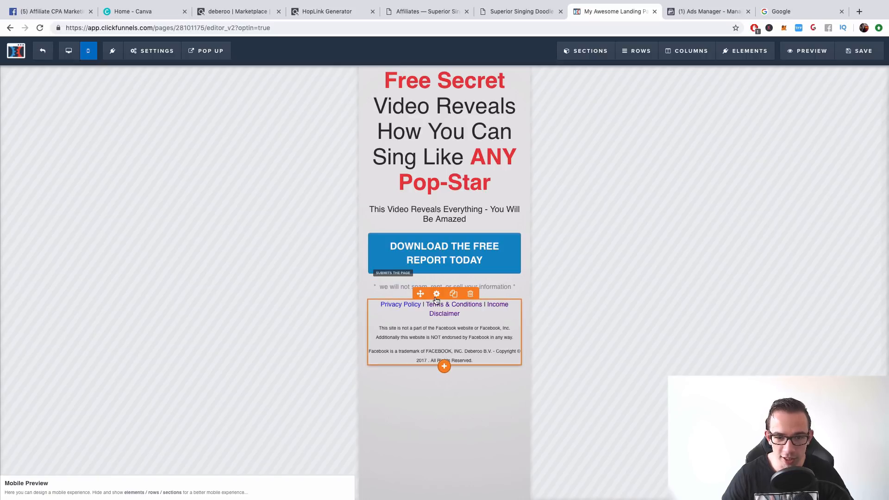
Change the copyright year in the Facebook disclaimer footer text to 2019 and update the text block.
{"action": "left_click", "coordinate": [424, 350]}
{"action": "left_click", "coordinate": [829, 156]}
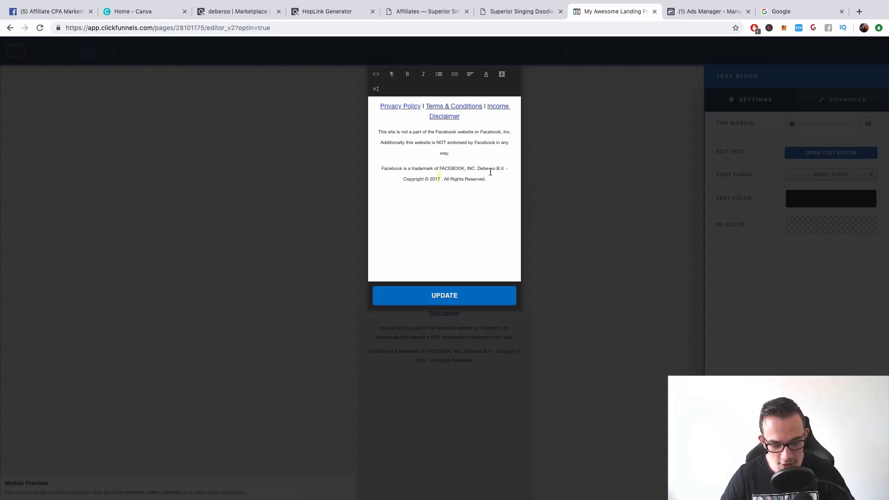
{"action": "type", "text": "9"}
{"action": "left_click", "coordinate": [468, 300]}
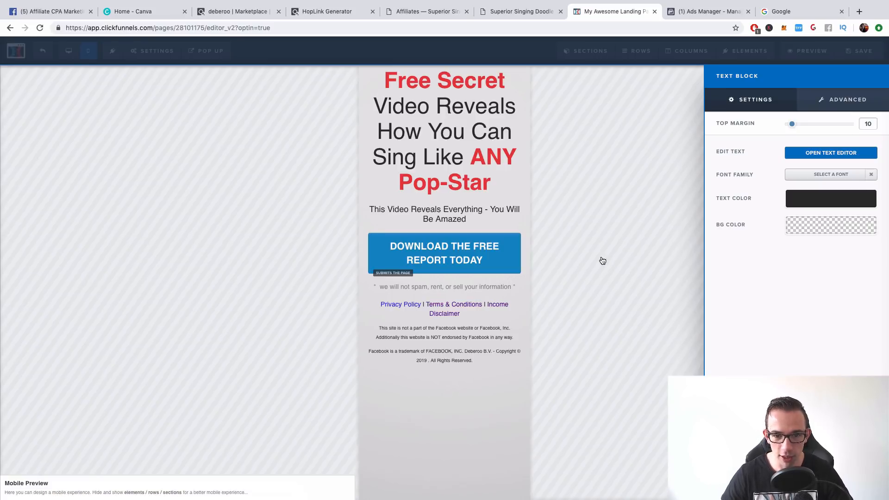
{"action": "left_click", "coordinate": [602, 261]}
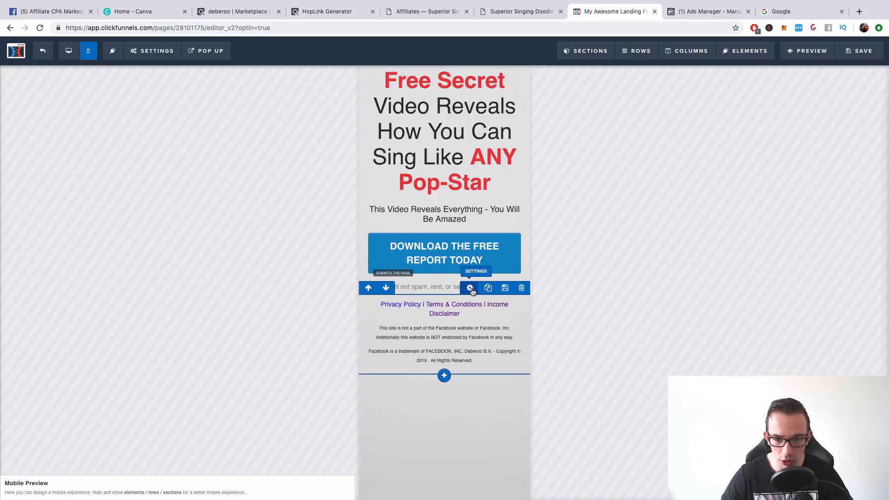
Set the footer row's top margin to 100 and its top padding to 100.
{"action": "left_click", "coordinate": [470, 288]}
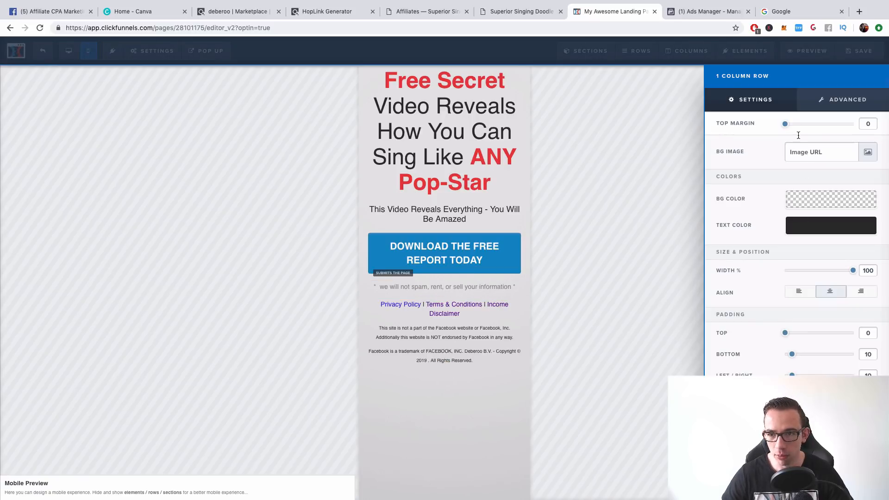
{"action": "left_click_drag", "start_coordinate": [786, 124], "coordinate": [864, 125]}
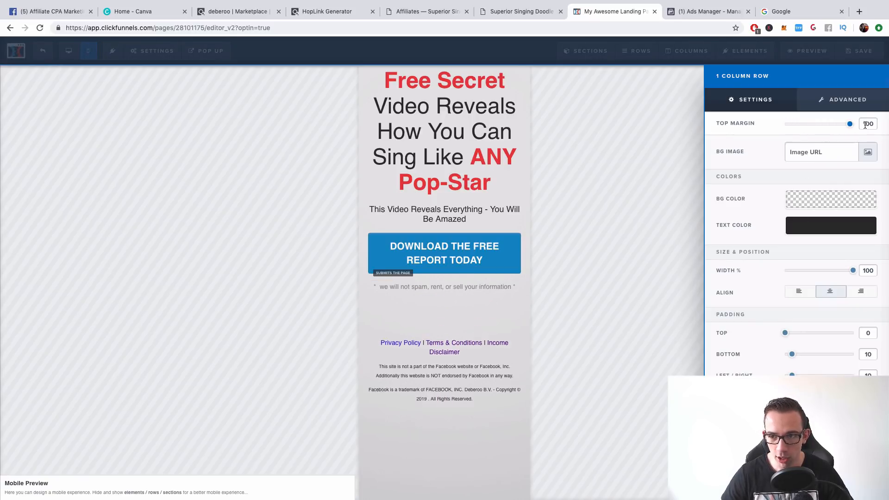
{"action": "left_click_drag", "start_coordinate": [784, 332], "coordinate": [854, 338]}
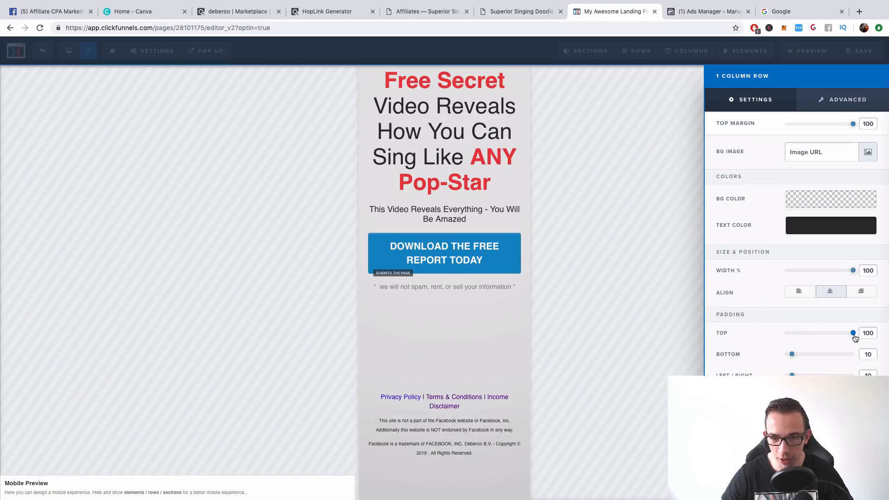
{"action": "left_click", "coordinate": [564, 303]}
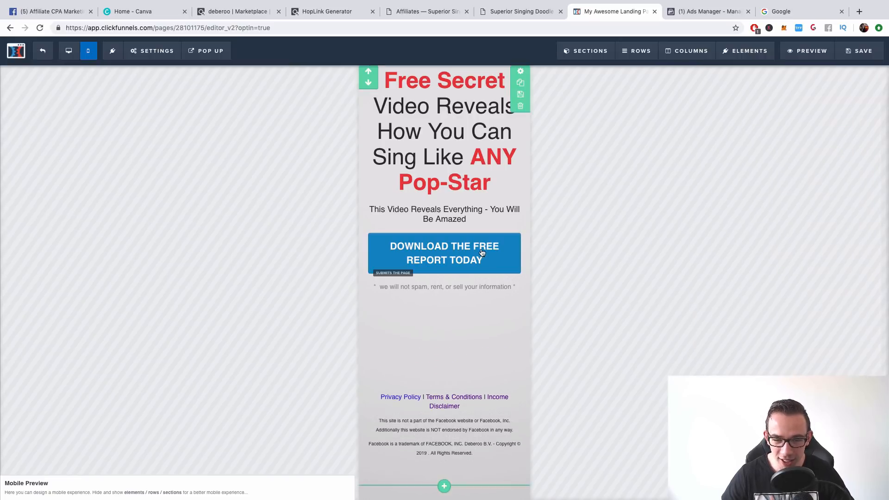
Switch to Google and run an image search for "singing".
{"action": "left_click", "coordinate": [777, 11]}
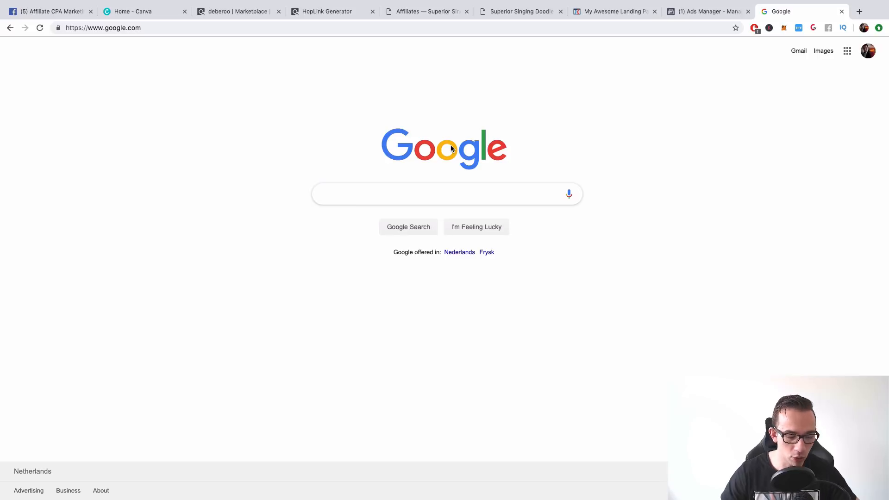
{"action": "type", "text": "singing"}
{"action": "key", "text": "Return"}
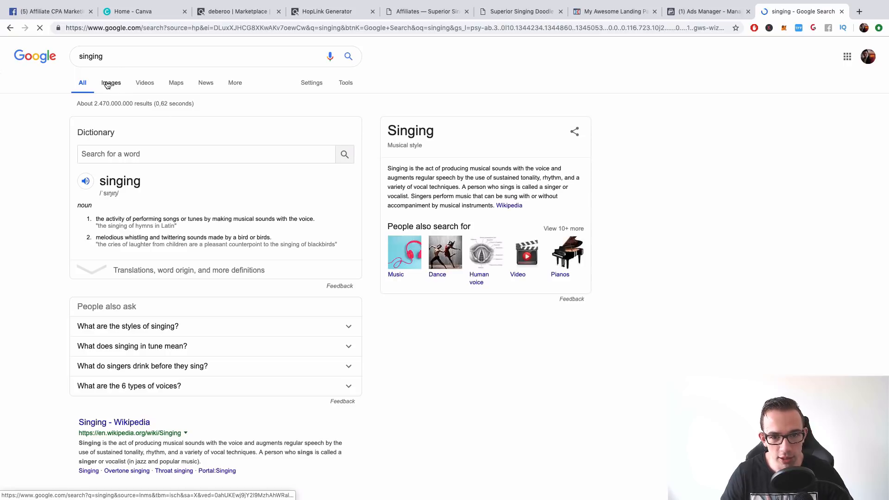
{"action": "left_click", "coordinate": [107, 83]}
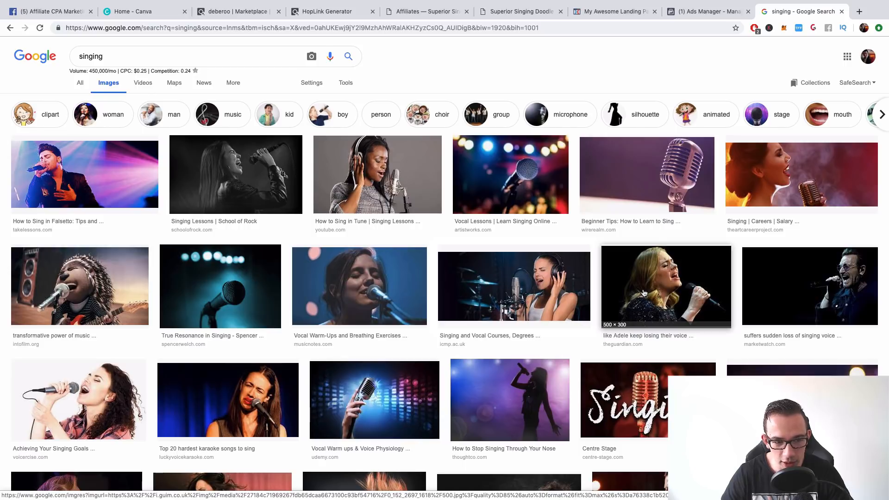
Look through the singing image results for a picture that suits the landing page offer.
{"action": "scroll", "coordinate": [643, 292], "scroll_direction": "down", "scroll_amount": 5}
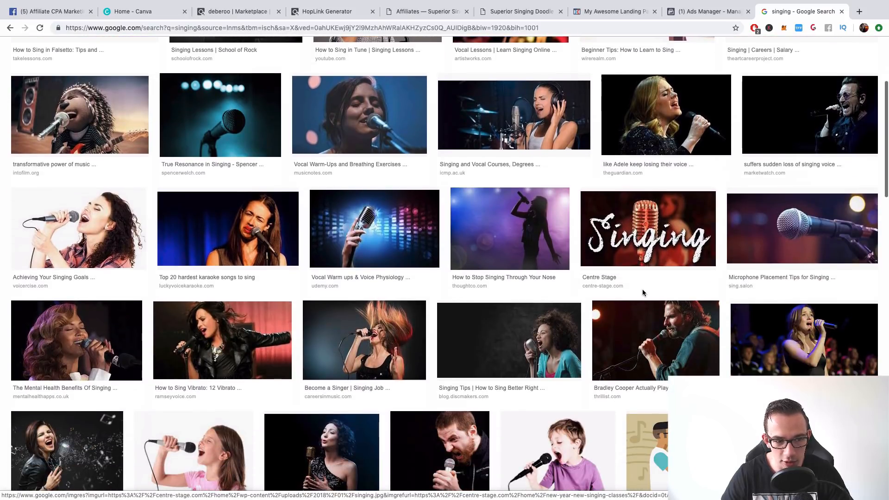
{"action": "scroll", "coordinate": [643, 292], "scroll_direction": "down", "scroll_amount": 3}
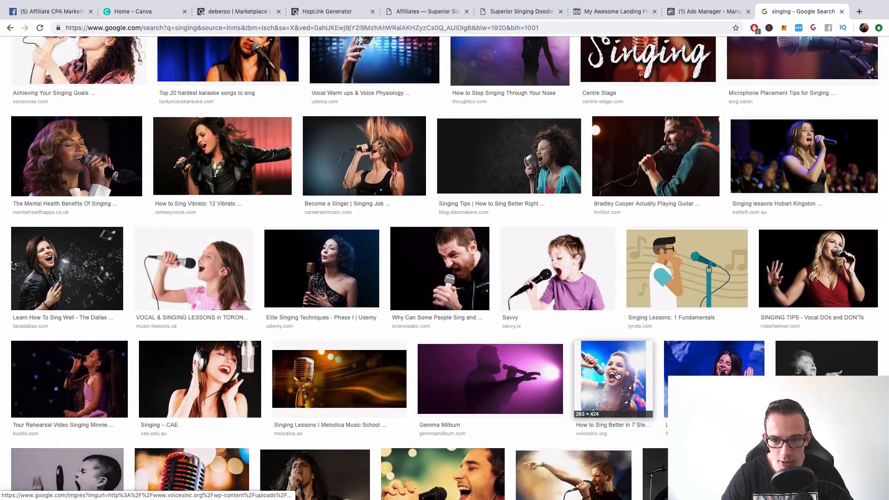
{"action": "scroll", "coordinate": [446, 307], "scroll_direction": "down", "scroll_amount": 4}
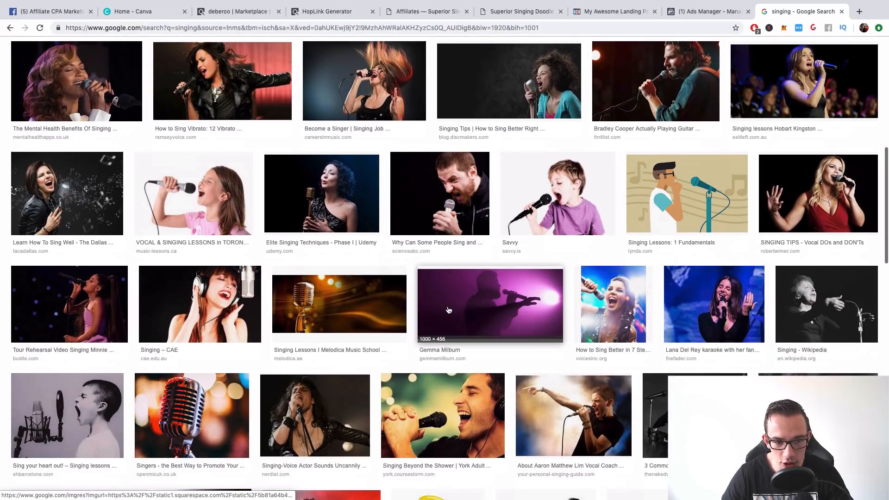
{"action": "scroll", "coordinate": [448, 310], "scroll_direction": "down", "scroll_amount": 3}
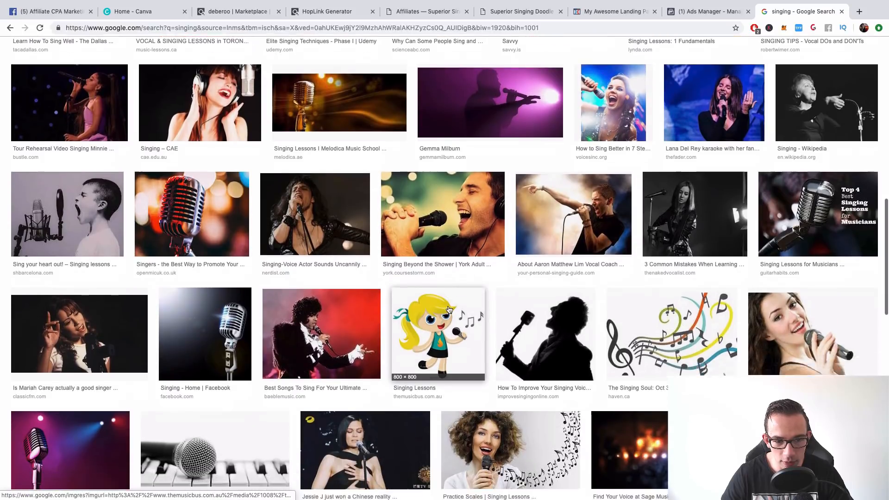
{"action": "scroll", "coordinate": [448, 310], "scroll_direction": "down", "scroll_amount": 3}
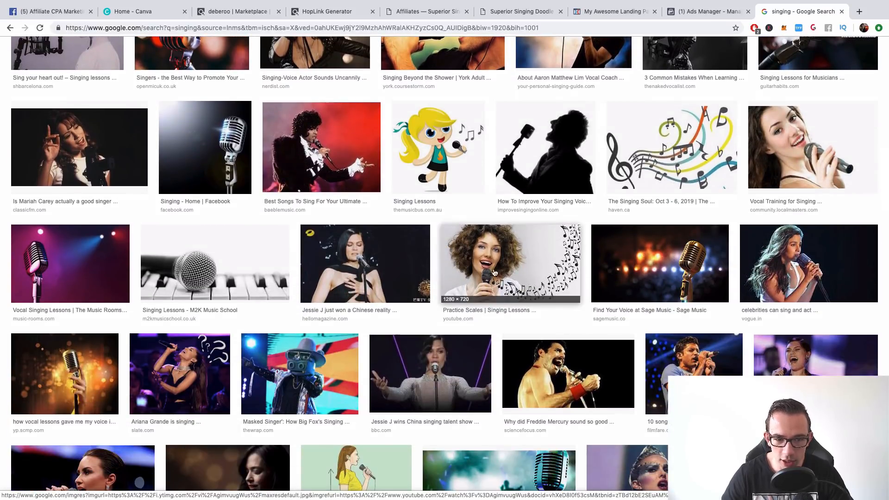
{"action": "scroll", "coordinate": [493, 275], "scroll_direction": "down", "scroll_amount": 8}
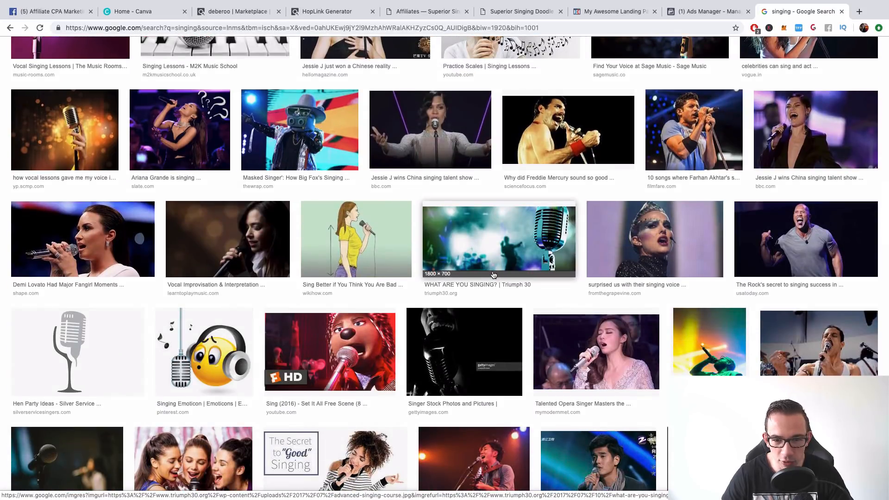
{"action": "scroll", "coordinate": [494, 275], "scroll_direction": "down", "scroll_amount": 8}
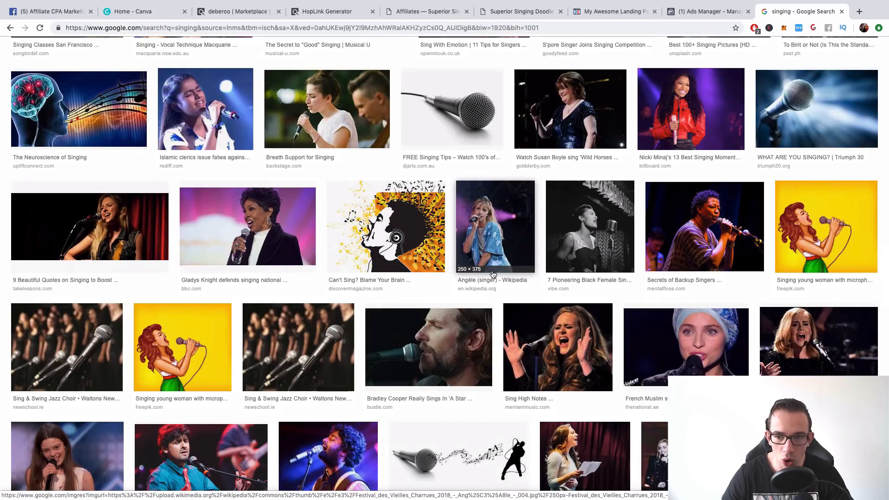
{"action": "scroll", "coordinate": [494, 275], "scroll_direction": "up", "scroll_amount": 15}
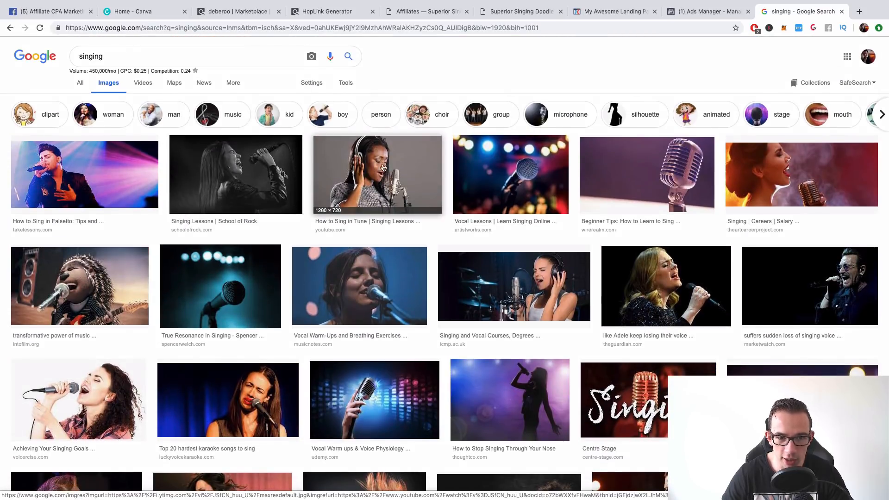
Refine the image search to "singing studio".
{"action": "left_click", "coordinate": [152, 55]}
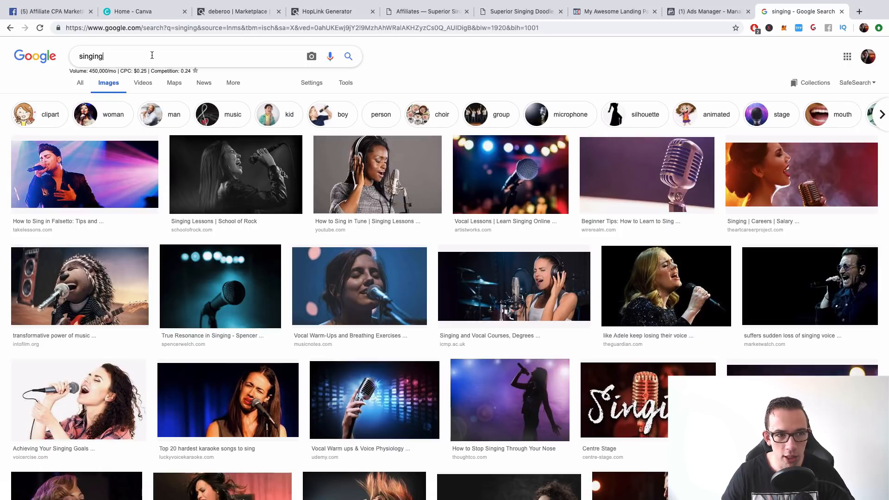
{"action": "type", "text": "studio"}
{"action": "key", "text": "Return"}
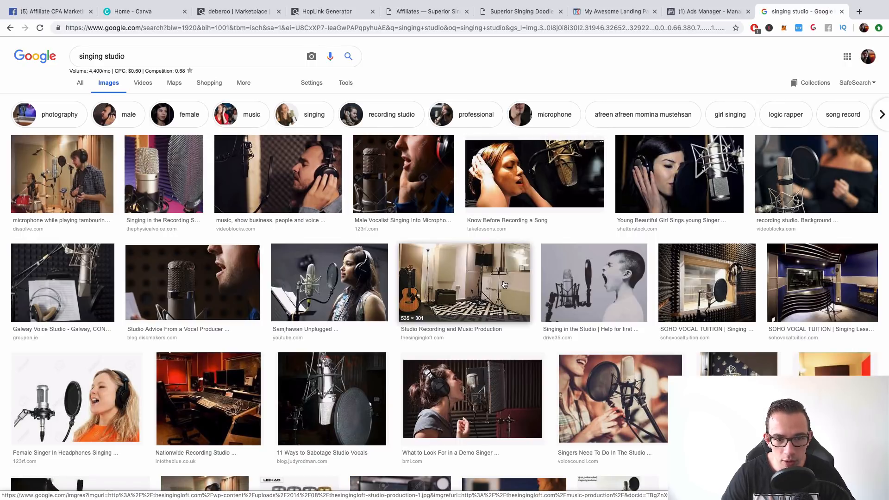
{"action": "scroll", "coordinate": [505, 284], "scroll_direction": "down", "scroll_amount": 1}
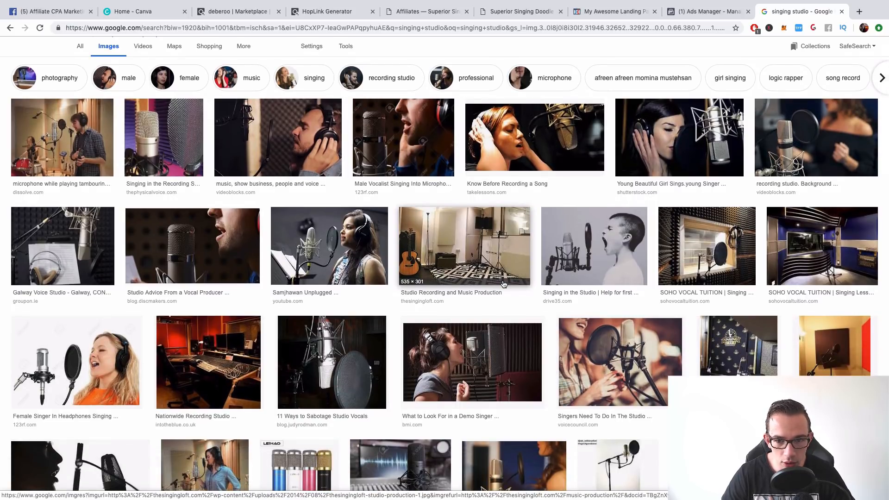
Return to the Superior Singing Method sales page, review it, and play its free singing tips video.
{"action": "left_click", "coordinate": [244, 12]}
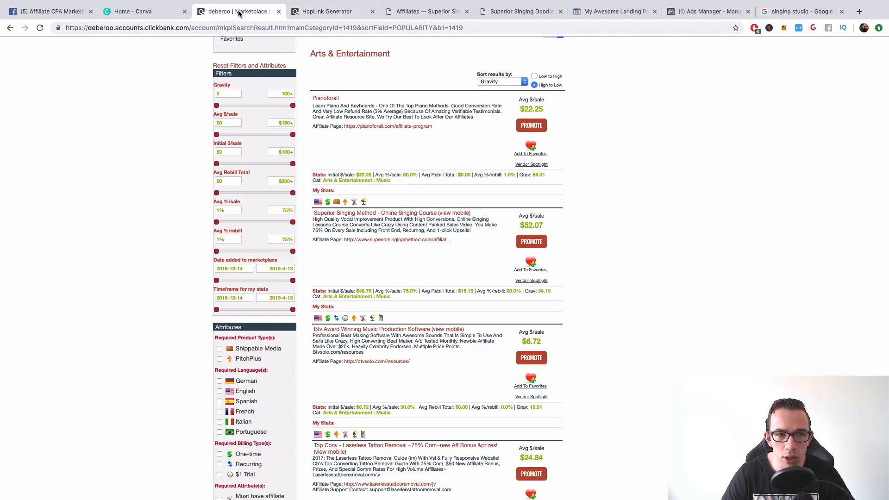
{"action": "left_click", "coordinate": [306, 12]}
{"action": "left_click", "coordinate": [435, 12]}
{"action": "left_click", "coordinate": [516, 13]}
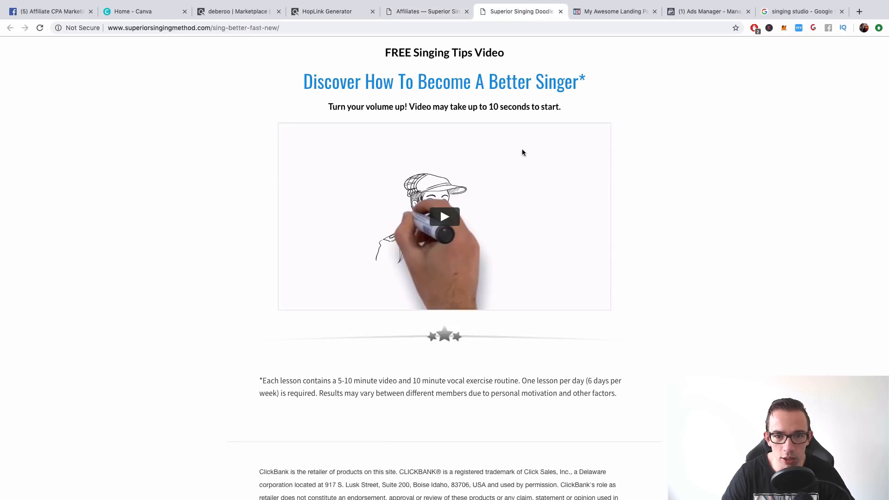
{"action": "scroll", "coordinate": [511, 179], "scroll_direction": "down", "scroll_amount": 5}
{"action": "scroll", "coordinate": [510, 179], "scroll_direction": "up", "scroll_amount": 7}
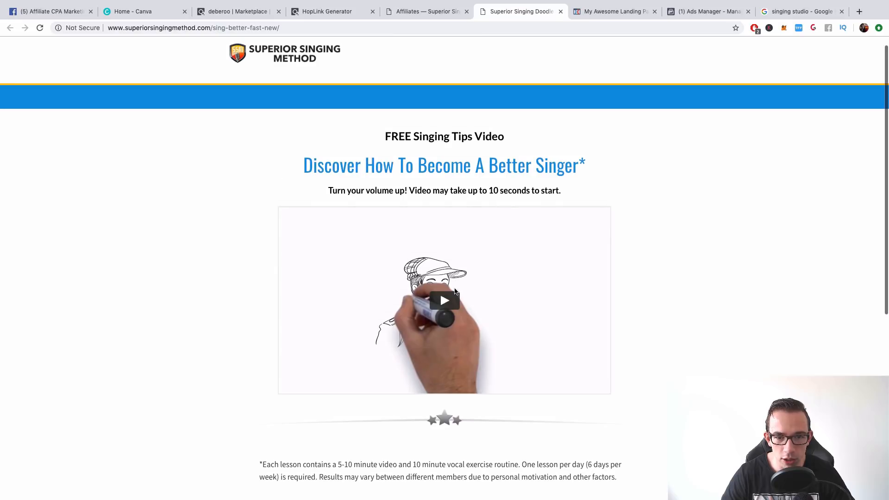
{"action": "left_click", "coordinate": [448, 300]}
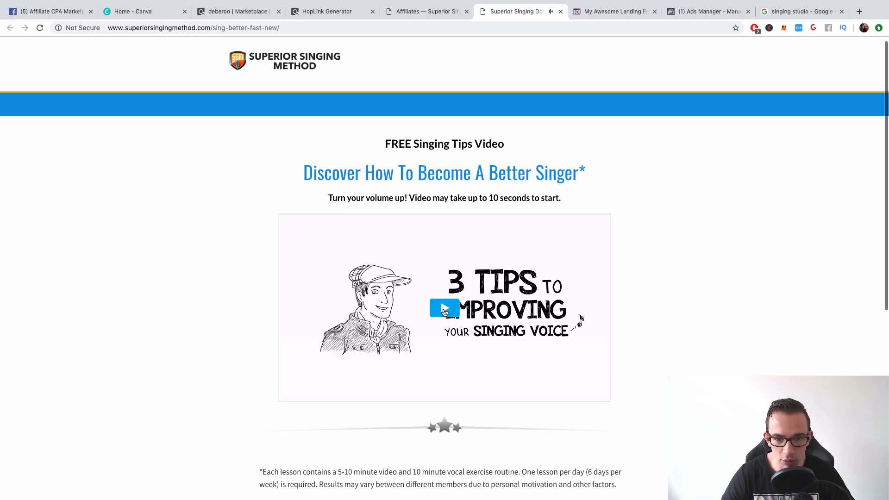
Back in the Google image results, save the BMI "What to Look For in a Demo Singer" picture to the computer.
{"action": "left_click", "coordinate": [787, 12]}
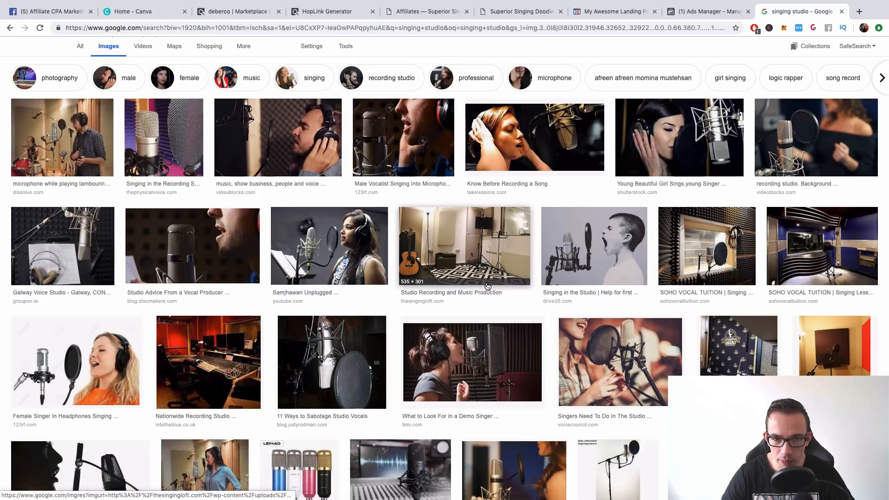
{"action": "left_click", "coordinate": [477, 357]}
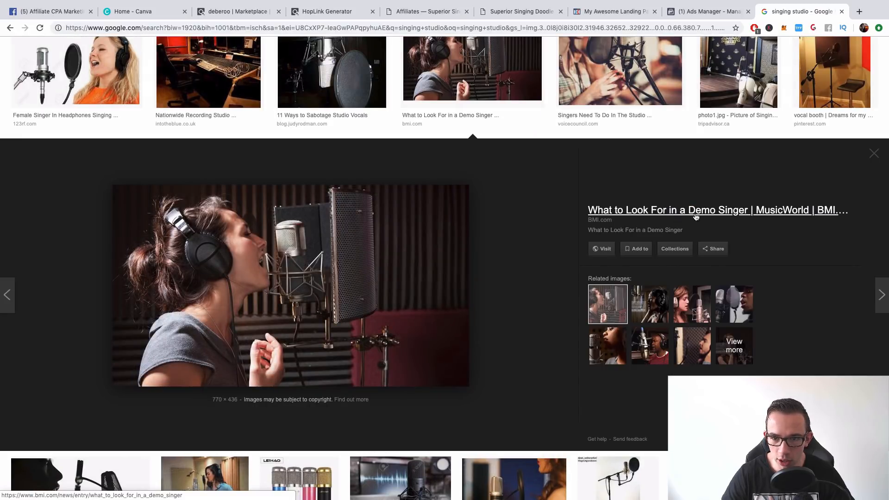
{"action": "right_click", "coordinate": [337, 254]}
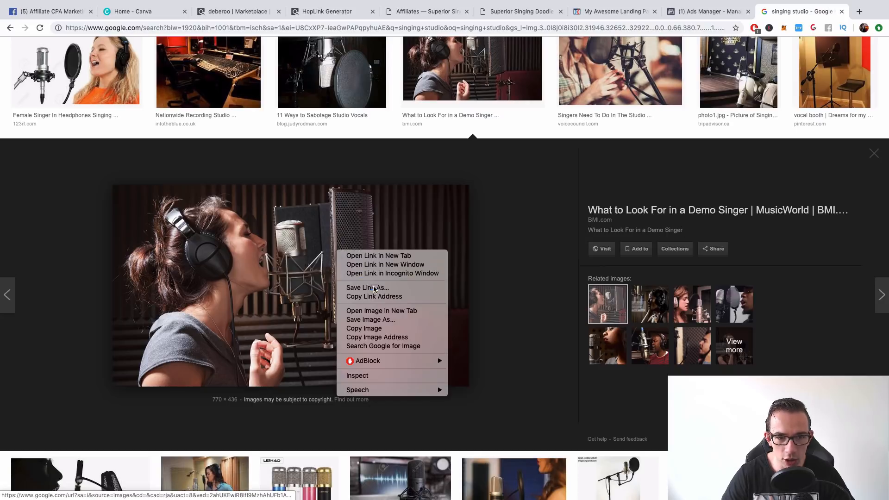
{"action": "left_click", "coordinate": [400, 316]}
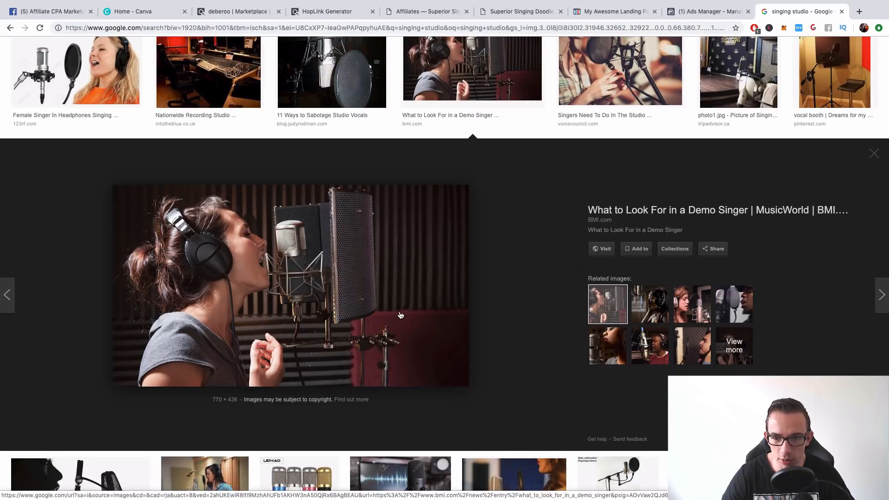
{"action": "key", "text": "Return"}
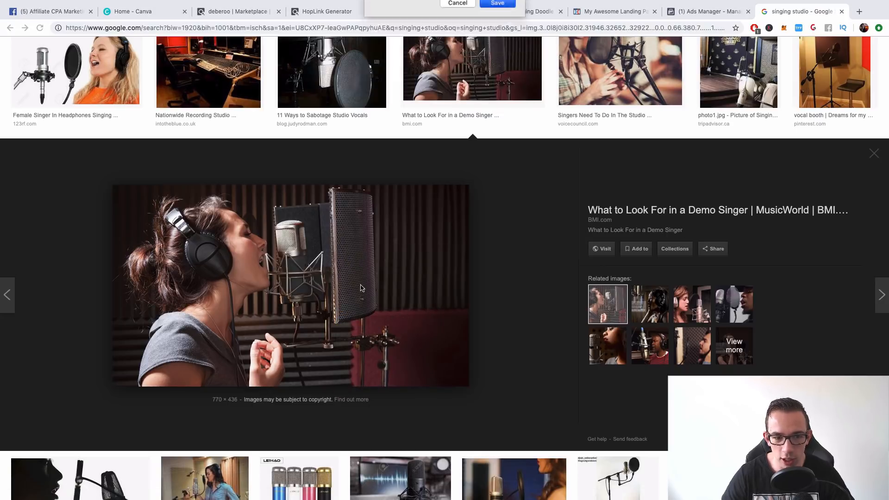
Compare the related studio singer images with the BMI demo singer picture.
{"action": "left_click", "coordinate": [664, 319]}
{"action": "left_click", "coordinate": [679, 317]}
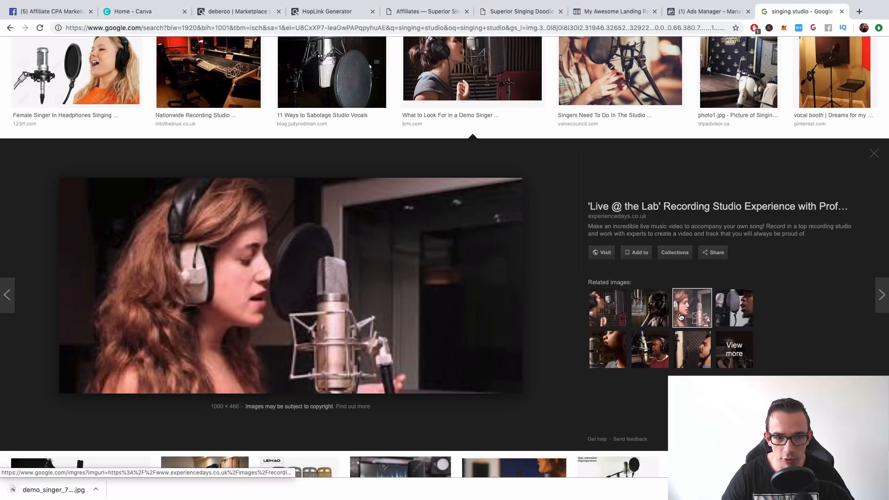
{"action": "left_click", "coordinate": [732, 314]}
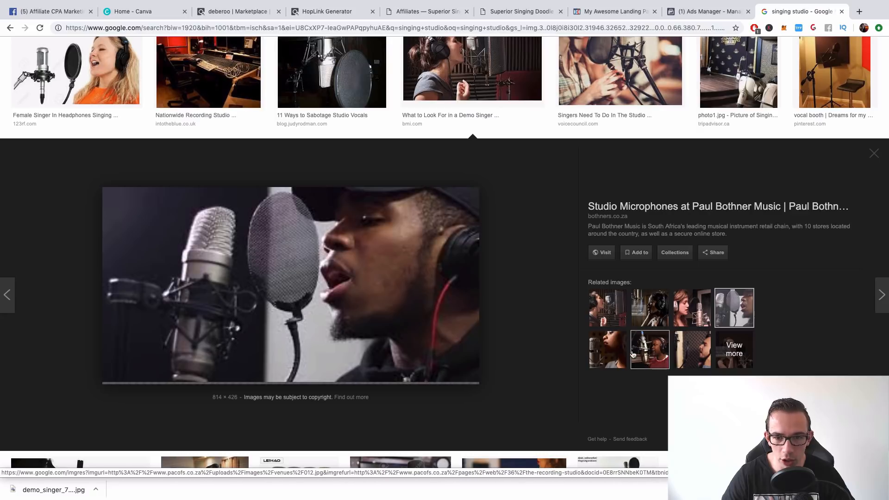
{"action": "left_click", "coordinate": [624, 354]}
{"action": "left_click", "coordinate": [630, 353]}
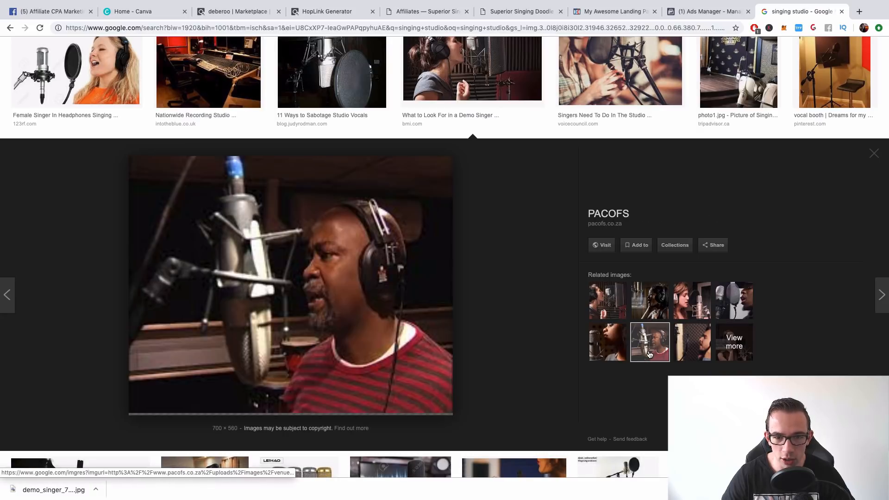
{"action": "left_click", "coordinate": [686, 351]}
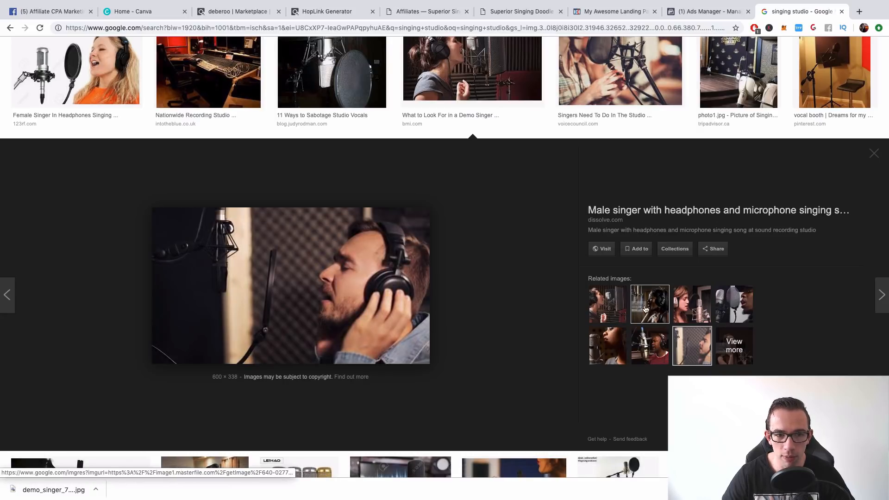
{"action": "left_click", "coordinate": [616, 309]}
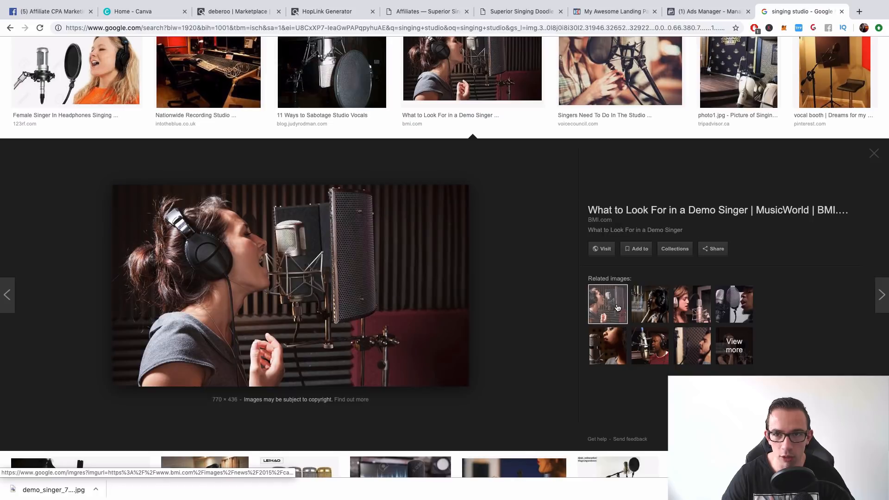
Return to the ClickFunnels landing page and add a one-column row with an image element below the no-spam line.
{"action": "left_click", "coordinate": [610, 11]}
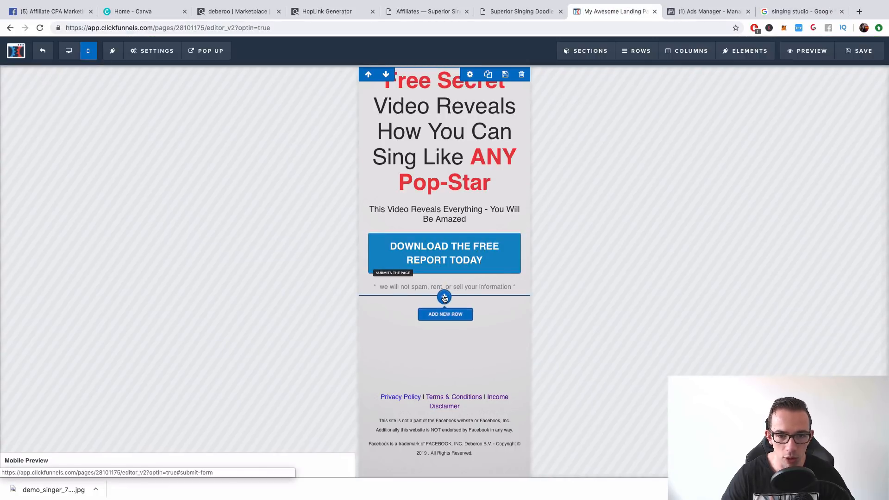
{"action": "left_click", "coordinate": [444, 297]}
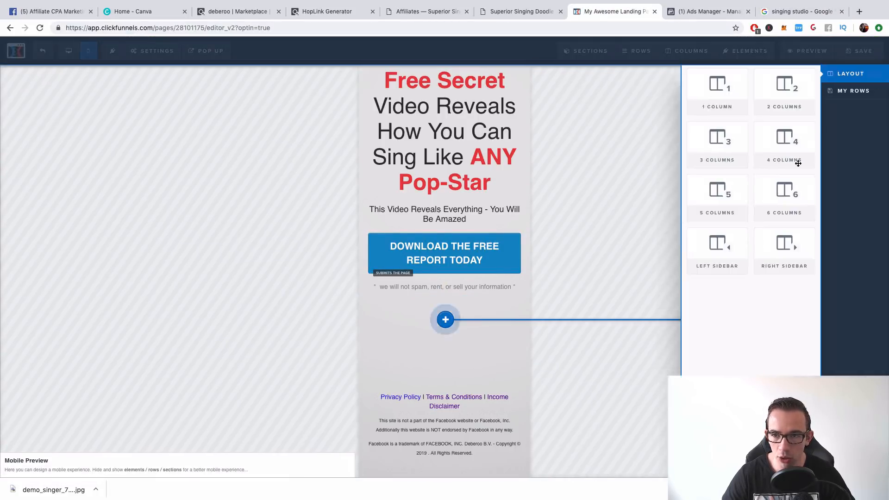
{"action": "left_click", "coordinate": [719, 90]}
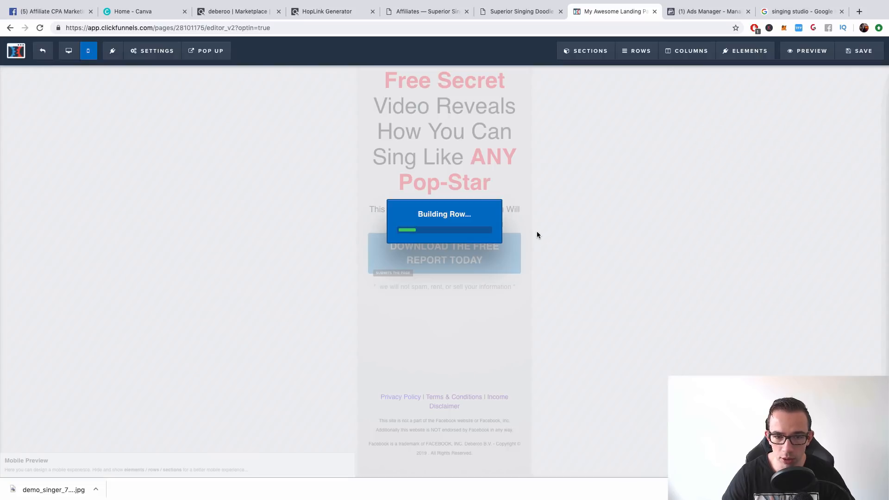
{"action": "left_click", "coordinate": [486, 313]}
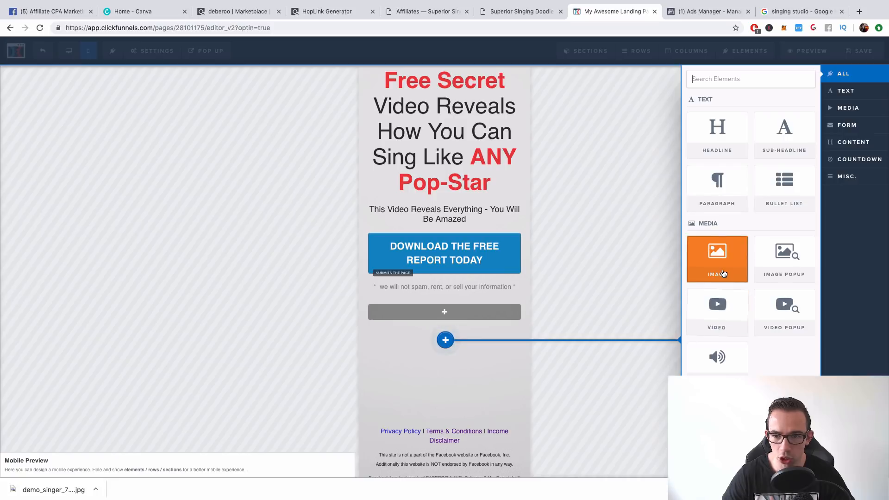
{"action": "left_click", "coordinate": [470, 304]}
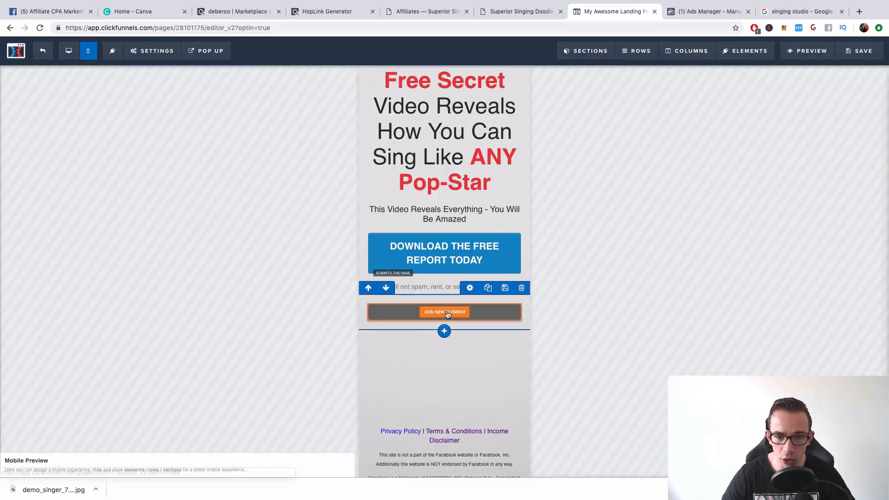
{"action": "left_click", "coordinate": [447, 313]}
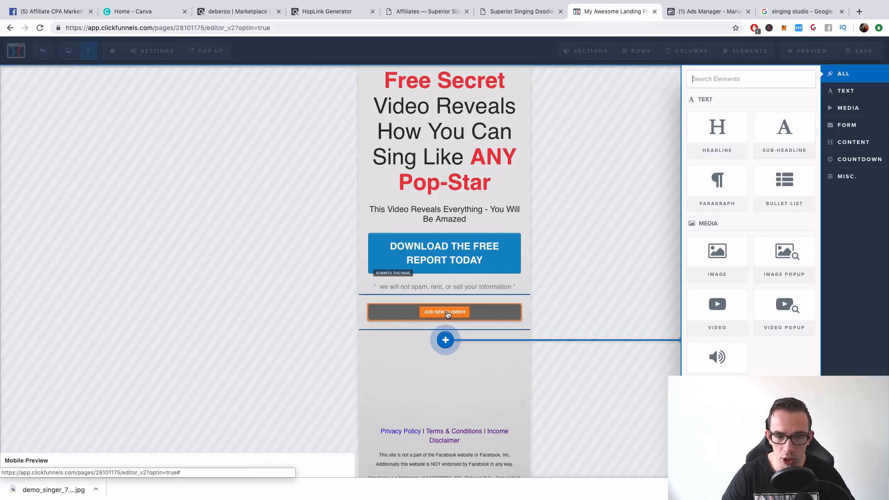
{"action": "left_click", "coordinate": [714, 266]}
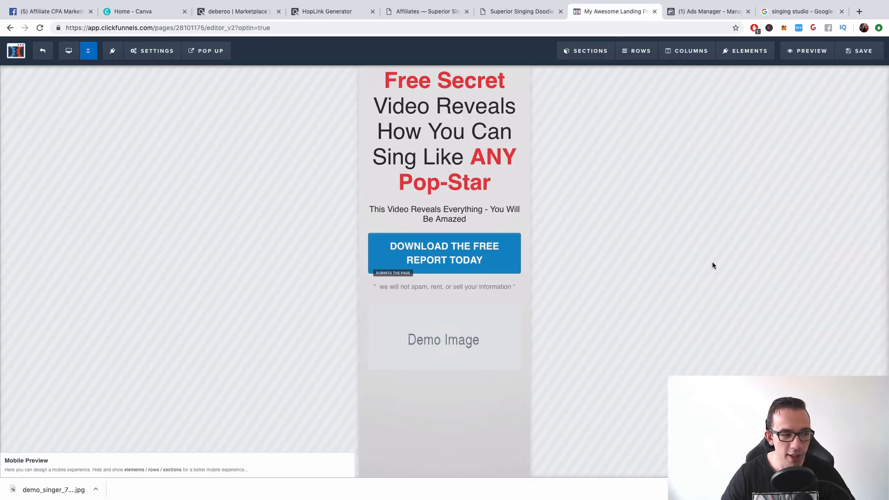
Replace the demo image placeholder with the downloaded demo singer picture by uploading it to the image library.
{"action": "left_click", "coordinate": [454, 339]}
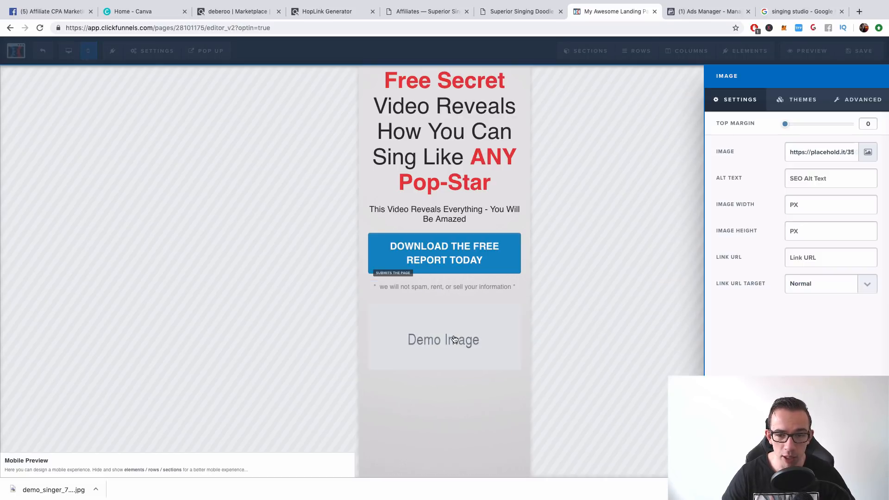
{"action": "left_click", "coordinate": [867, 153]}
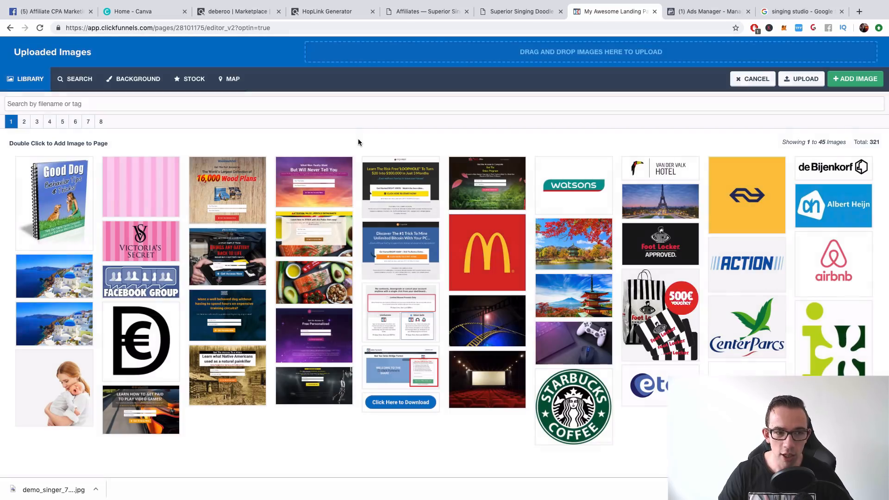
{"action": "left_click", "coordinate": [65, 181]}
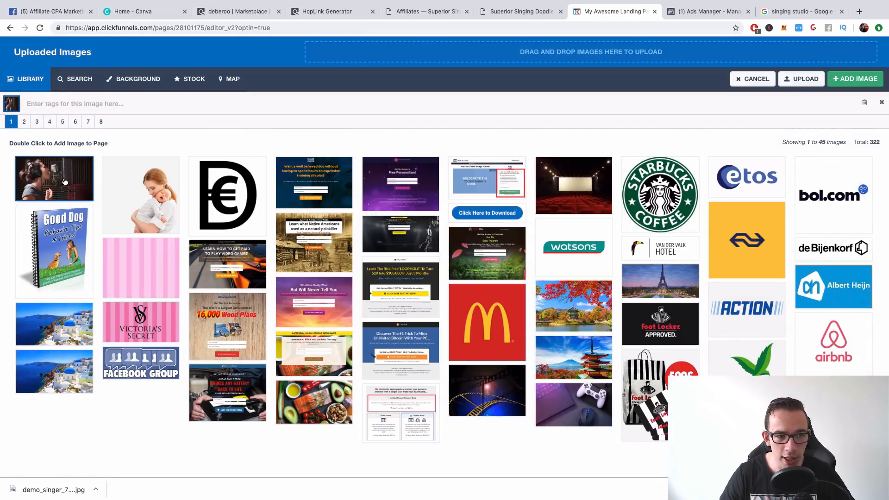
{"action": "double_click", "coordinate": [65, 182]}
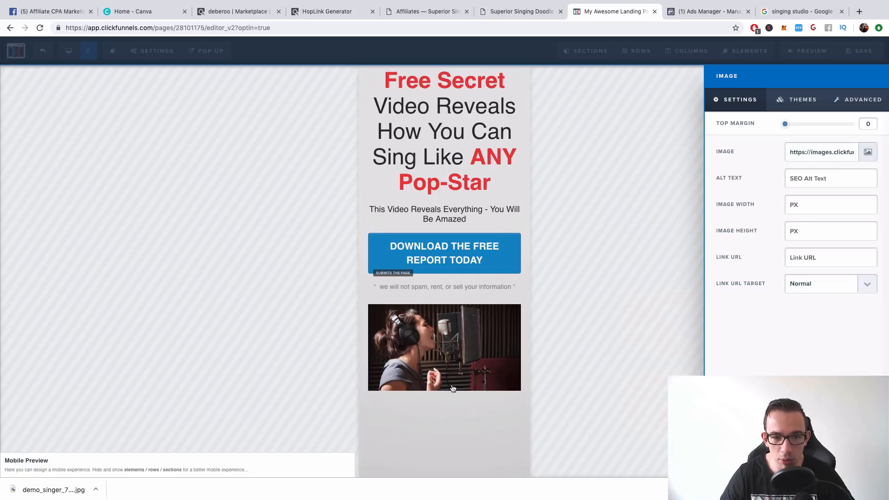
{"action": "left_click", "coordinate": [453, 388]}
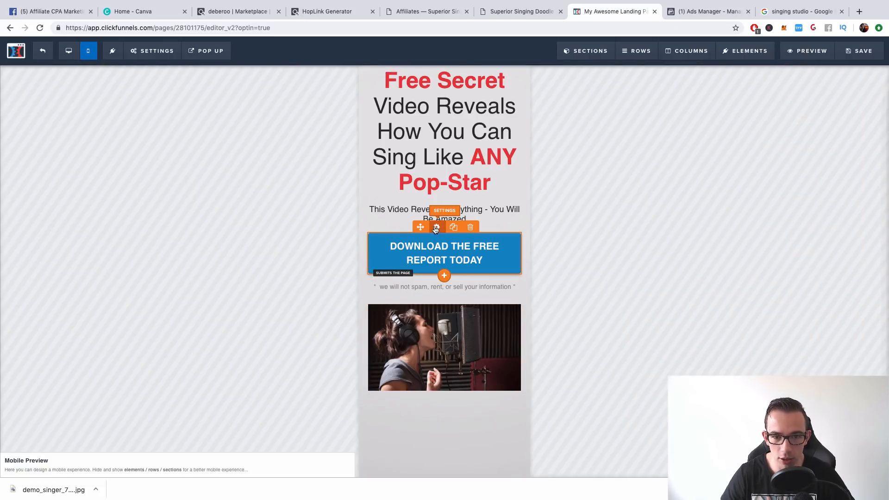
Change the sign-up button's text to "CLICK HERE TO WATCH SECRET VIDEO".
{"action": "left_click", "coordinate": [485, 251]}
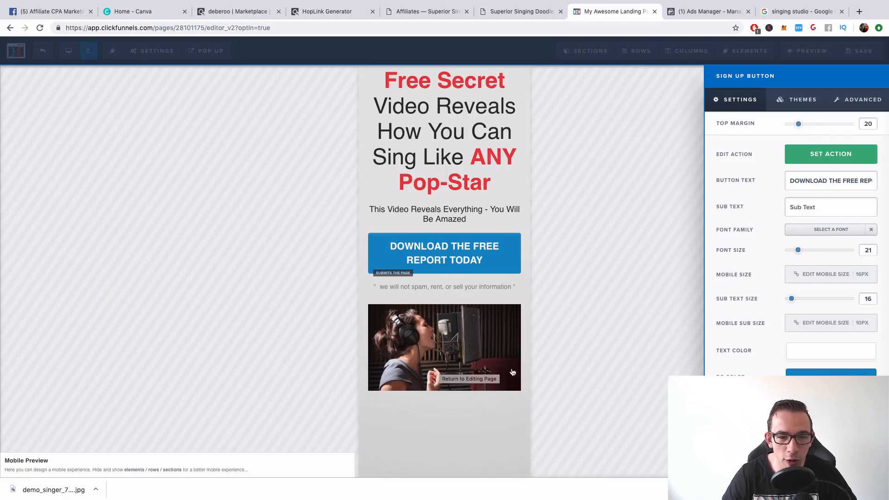
{"action": "triple_click", "coordinate": [818, 180]}
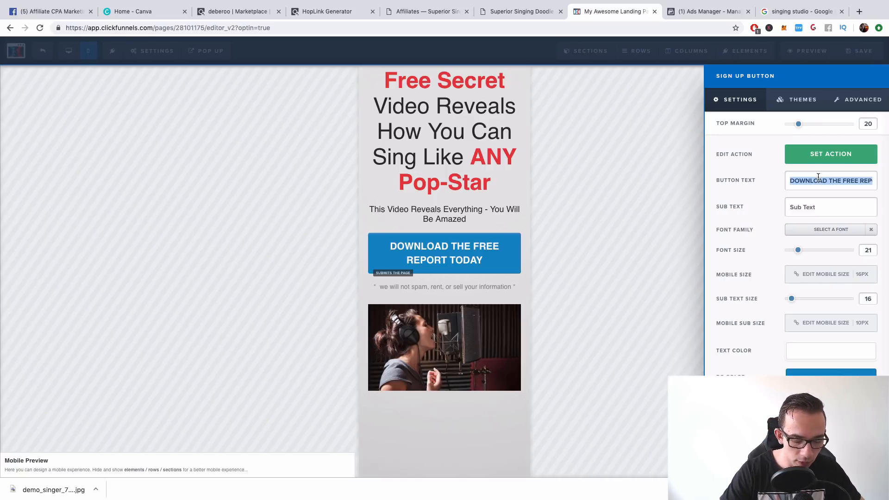
{"action": "type", "text": "CLICK HERE"}
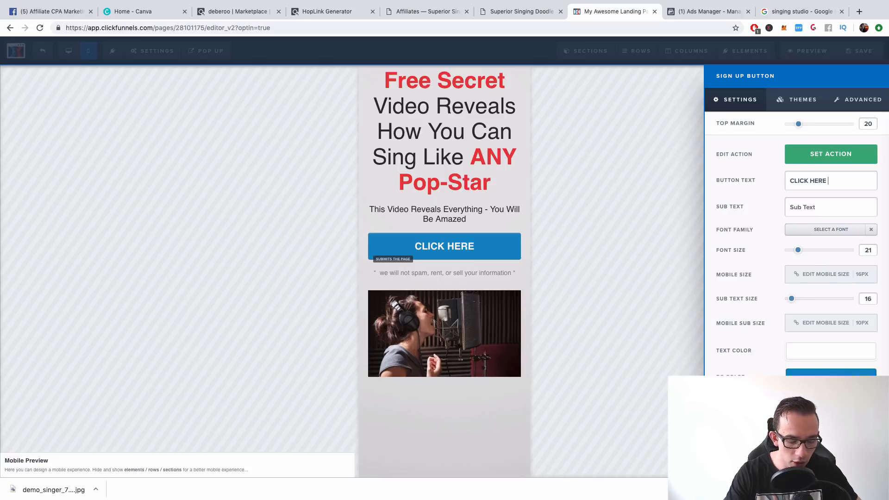
{"action": "type", "text": "& WATC"}
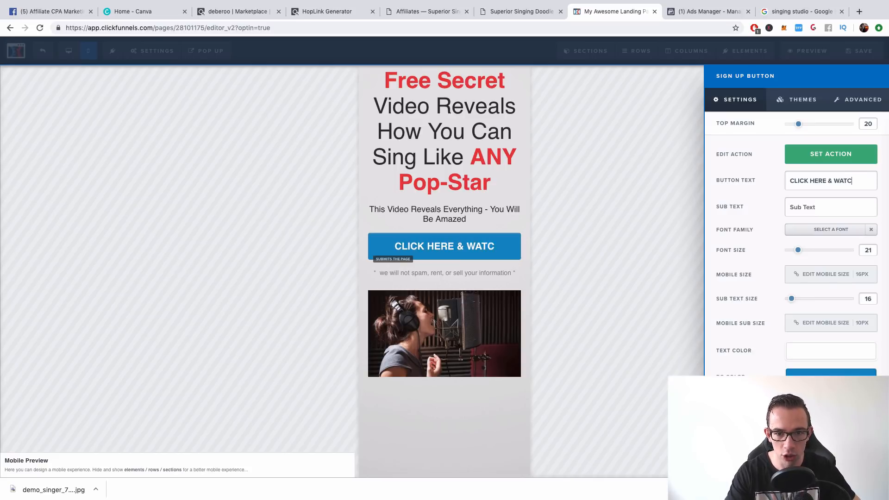
{"action": "type", "text": "H SECRET VIDEO"}
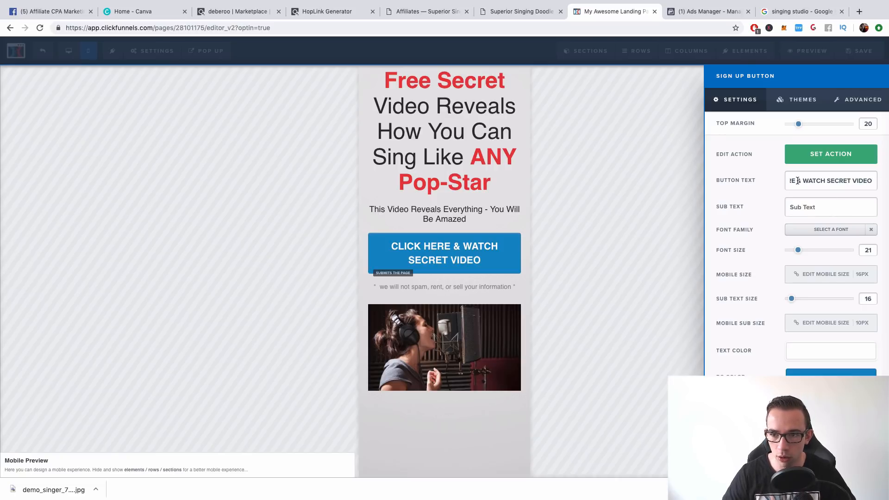
{"action": "type", "text": "TO"}
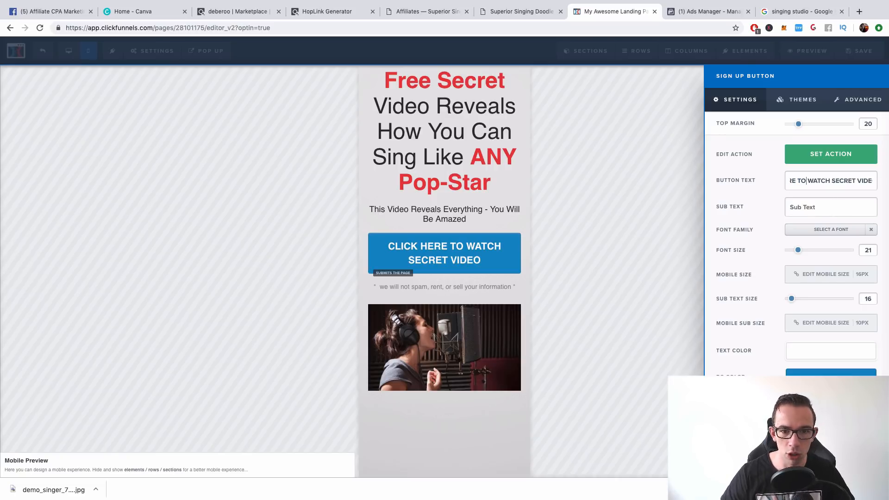
Change the sign-up button's background to a brighter, lighter blue.
{"action": "left_click", "coordinate": [792, 207]}
{"action": "left_click", "coordinate": [787, 351]}
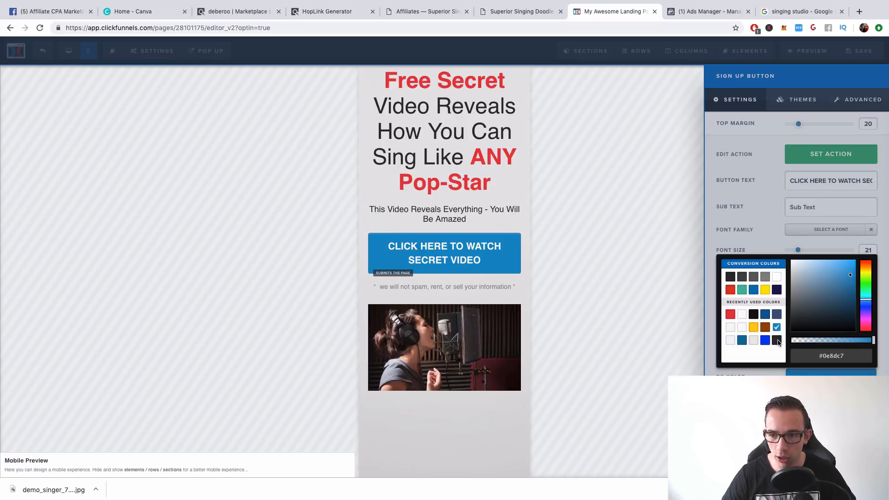
{"action": "left_click_drag", "start_coordinate": [865, 288], "coordinate": [865, 271]}
{"action": "left_click_drag", "start_coordinate": [840, 261], "coordinate": [860, 304]}
{"action": "left_click", "coordinate": [687, 286]}
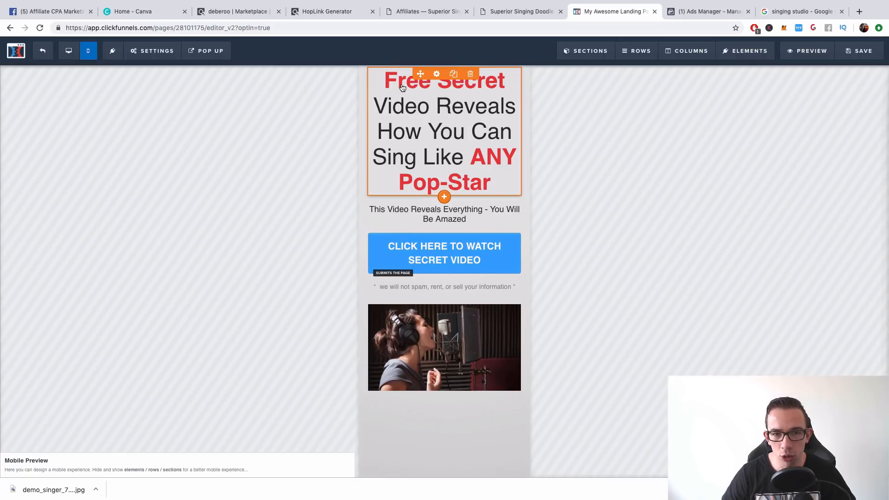
Try blue #0000ee, #0e8dc7 and other colours on the headline's bold words, and settle on the red from the conversion colors.
{"action": "left_click", "coordinate": [485, 158]}
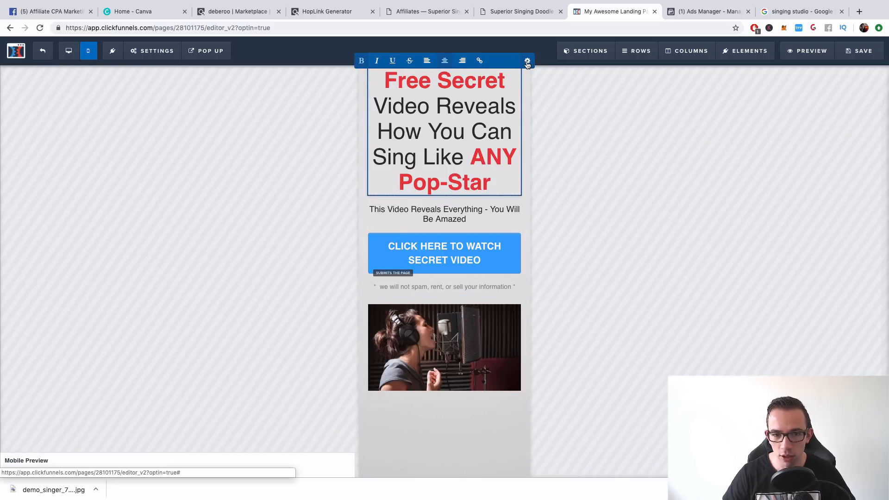
{"action": "left_click", "coordinate": [482, 175]}
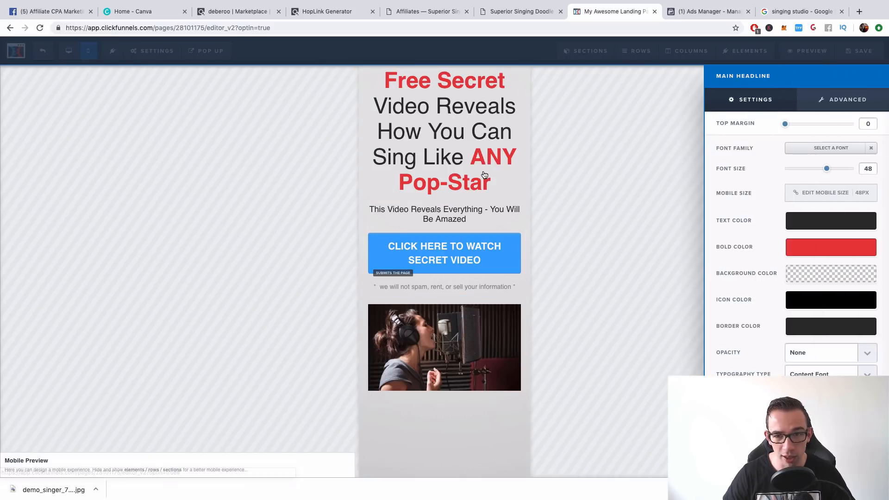
{"action": "left_click", "coordinate": [835, 249]}
{"action": "left_click", "coordinate": [765, 342]}
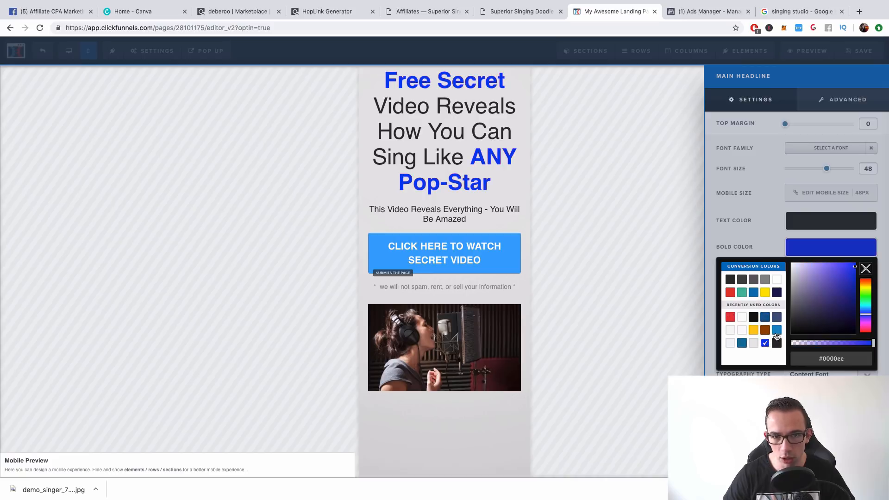
{"action": "left_click", "coordinate": [776, 330]}
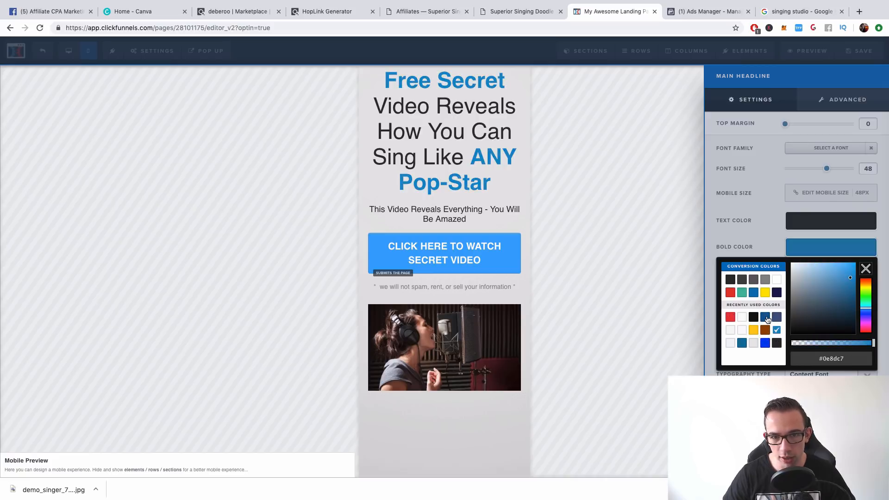
{"action": "left_click", "coordinate": [765, 317]}
{"action": "left_click", "coordinate": [753, 330]}
{"action": "left_click", "coordinate": [730, 317]}
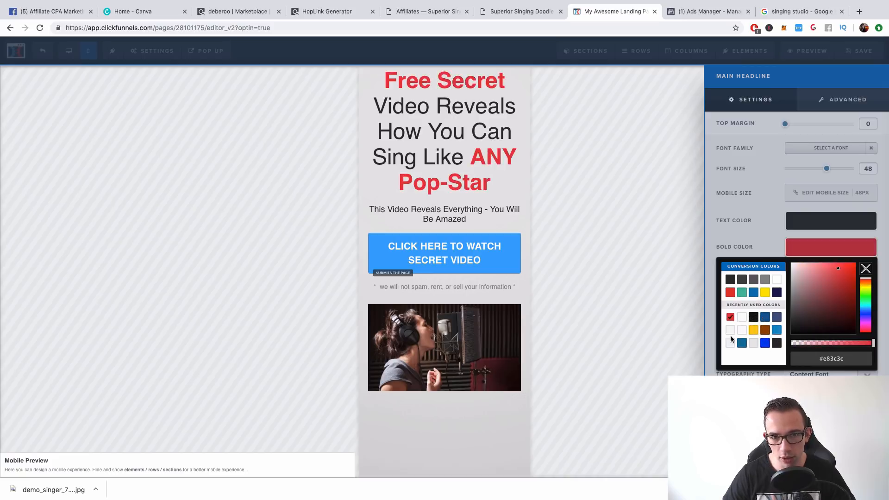
{"action": "left_click", "coordinate": [730, 293]}
{"action": "left_click", "coordinate": [653, 250]}
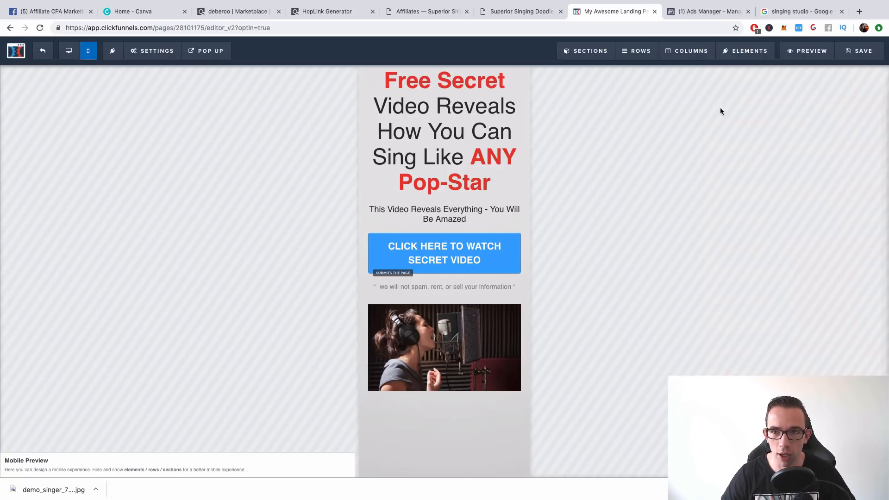
Try to save the page, leave the SEO meta data prompt, and copy "Free Secret Video" from the headline.
{"action": "left_click", "coordinate": [867, 54]}
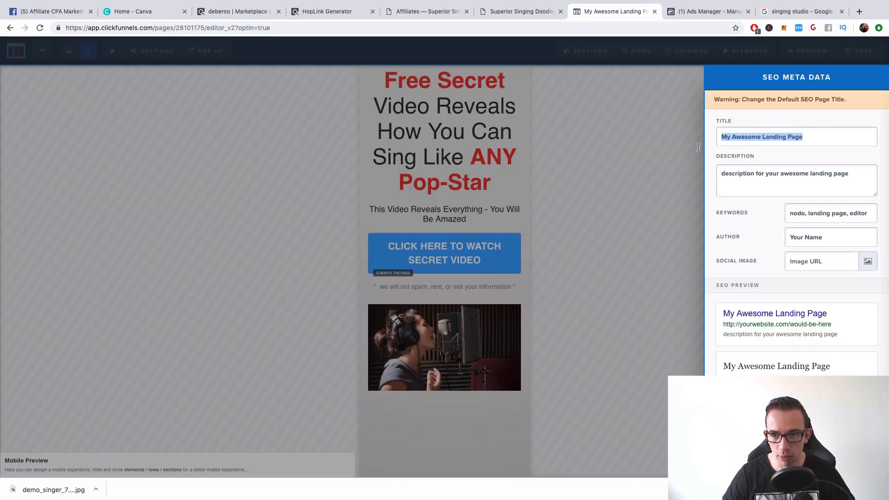
{"action": "left_click", "coordinate": [590, 149]}
{"action": "left_click", "coordinate": [456, 122]}
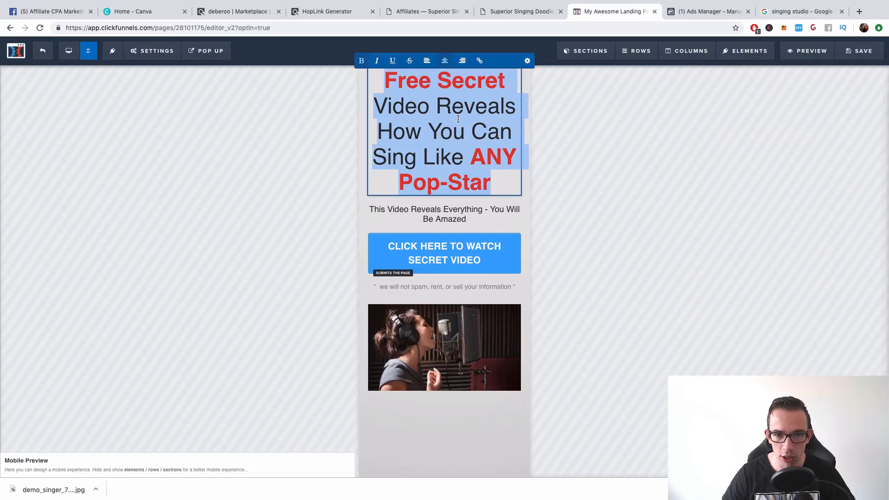
{"action": "left_click_drag", "start_coordinate": [429, 104], "coordinate": [384, 79]}
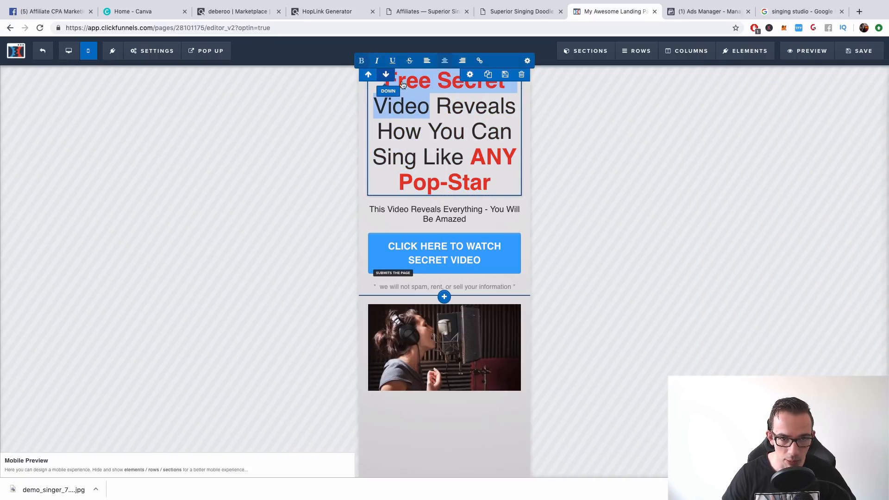
{"action": "right_click", "coordinate": [411, 96]}
{"action": "left_click", "coordinate": [423, 113]}
Set both the SEO title and description to "Free Secret Video" and save the page.
{"action": "left_click", "coordinate": [152, 51]}
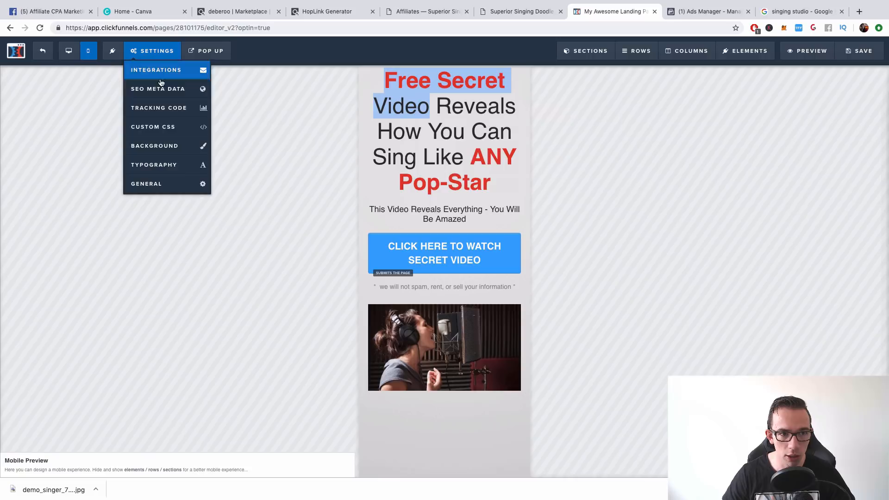
{"action": "left_click", "coordinate": [163, 90]}
{"action": "triple_click", "coordinate": [794, 147]}
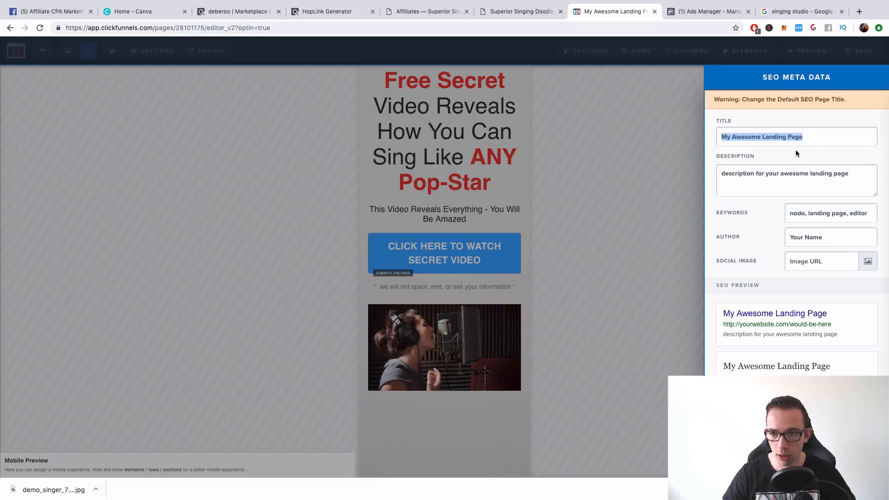
{"action": "key", "text": "ctrl+v"}
{"action": "triple_click", "coordinate": [789, 154]}
{"action": "key", "text": "ctrl+v"}
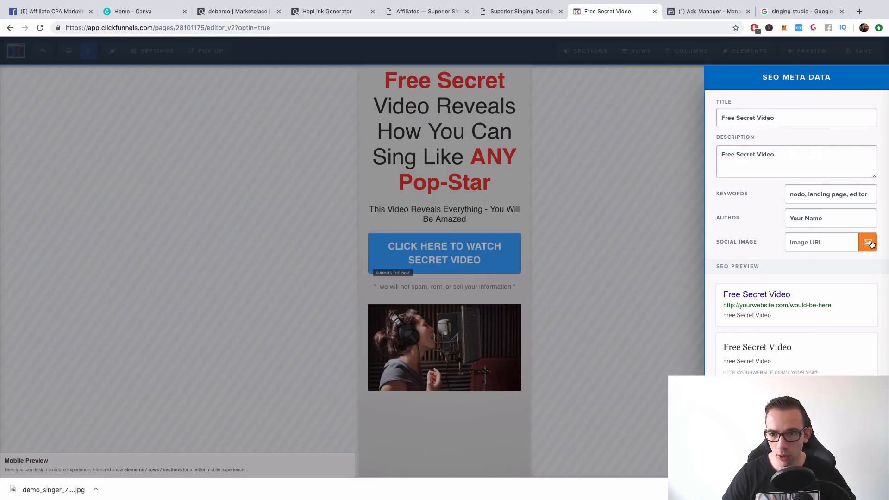
{"action": "left_click", "coordinate": [623, 193]}
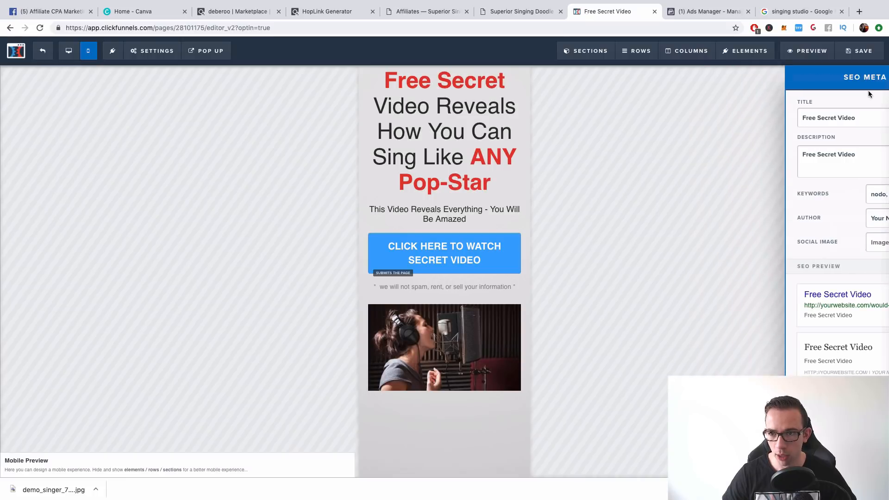
{"action": "left_click", "coordinate": [860, 53]}
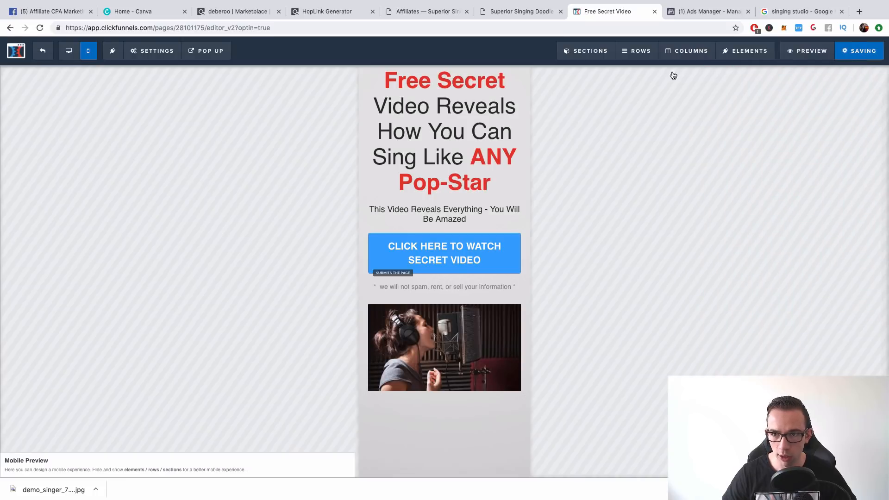
Hide the affiliate badge and hide the page from search engines in the general settings, and save the page.
{"action": "left_click", "coordinate": [146, 53]}
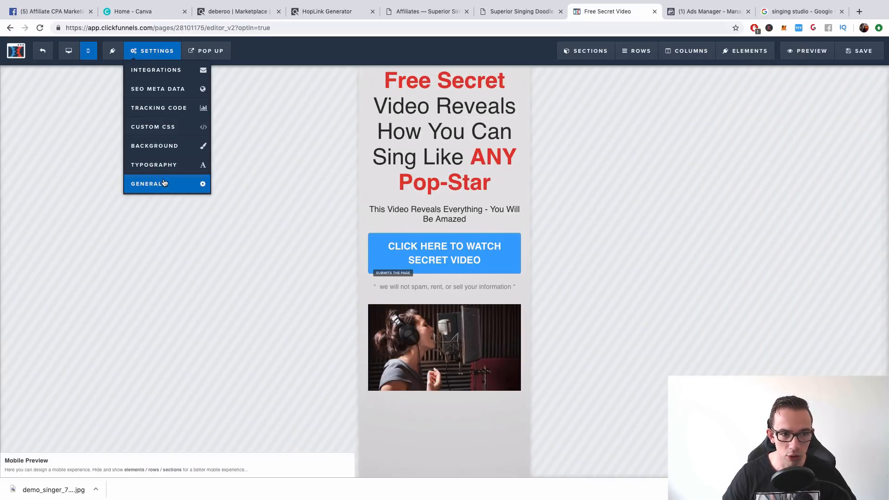
{"action": "left_click", "coordinate": [164, 183]}
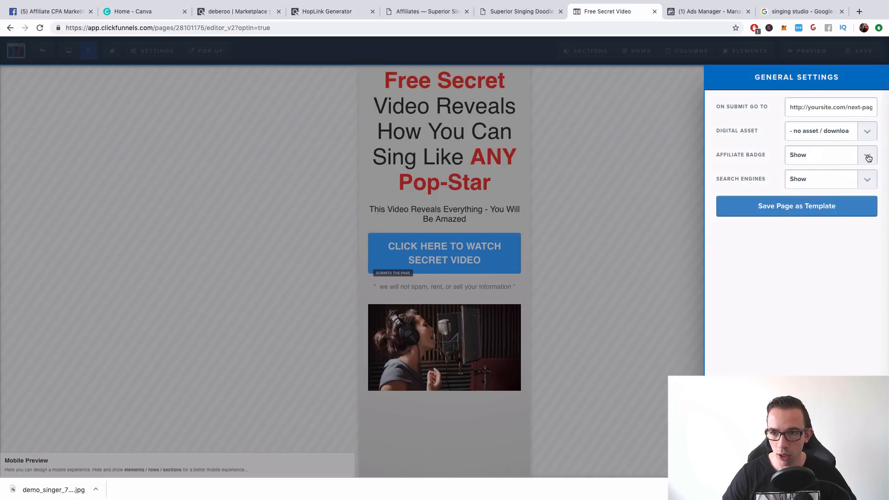
{"action": "left_click", "coordinate": [868, 158]}
{"action": "left_click", "coordinate": [841, 151]}
{"action": "left_click", "coordinate": [870, 182]}
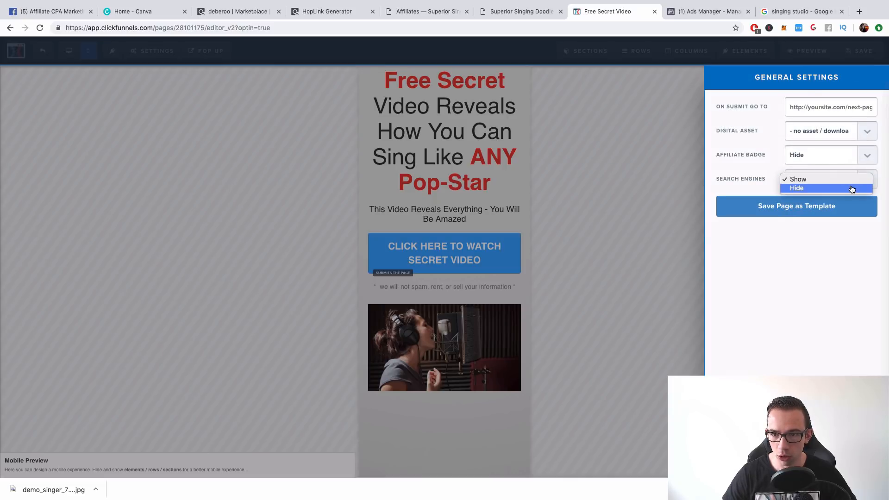
{"action": "left_click", "coordinate": [852, 189]}
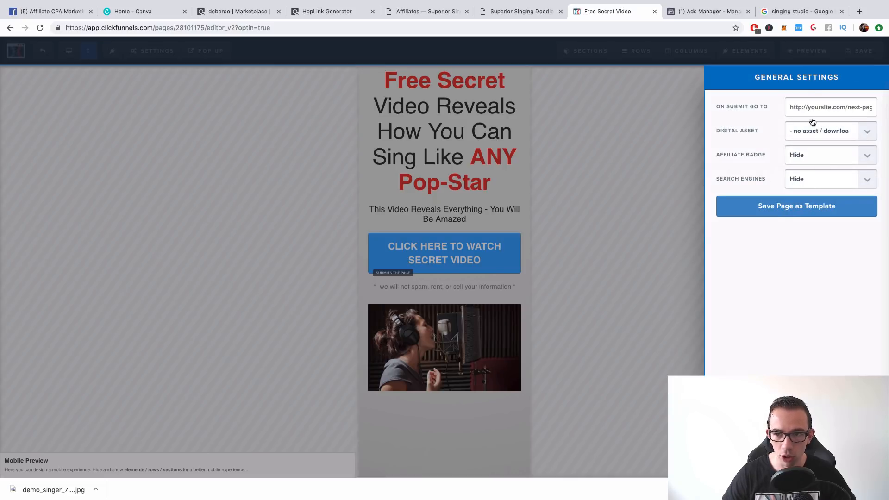
{"action": "left_click", "coordinate": [862, 52]}
{"action": "left_click", "coordinate": [865, 53]}
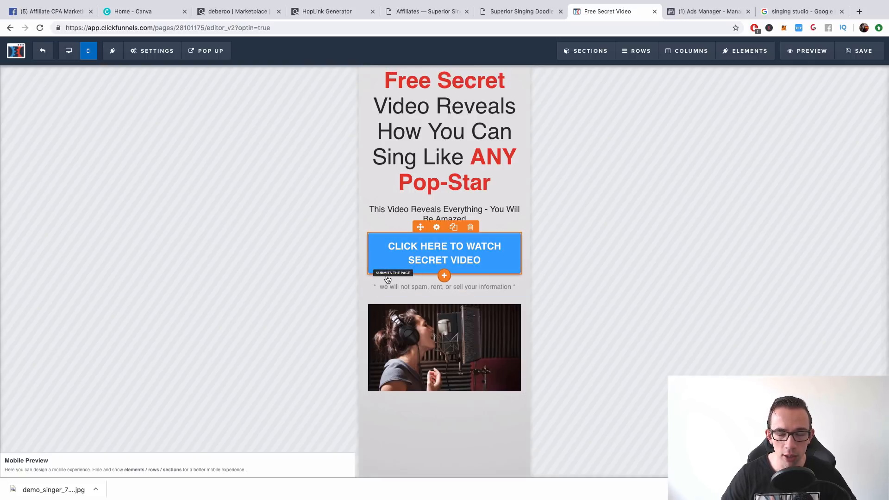
Set the "Click Here To Watch Secret Video" button's action to go to a website URL, opening in the same window.
{"action": "left_click", "coordinate": [440, 271]}
{"action": "left_click", "coordinate": [852, 160]}
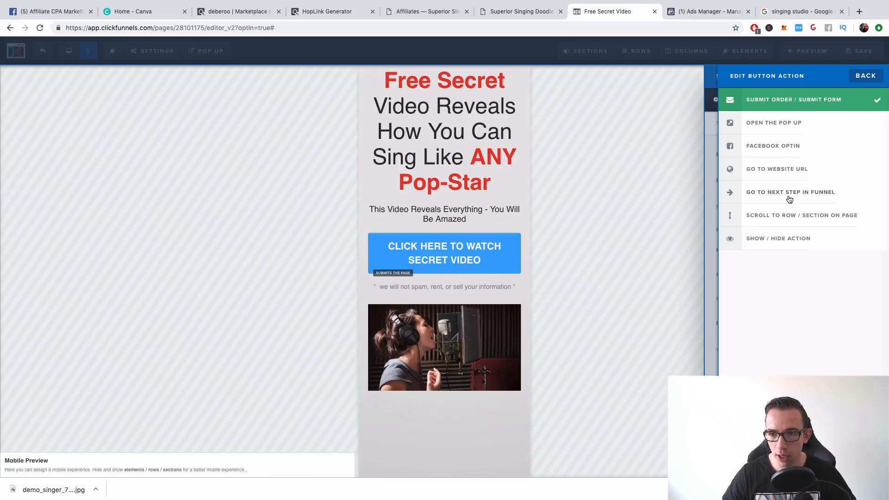
{"action": "left_click", "coordinate": [772, 170]}
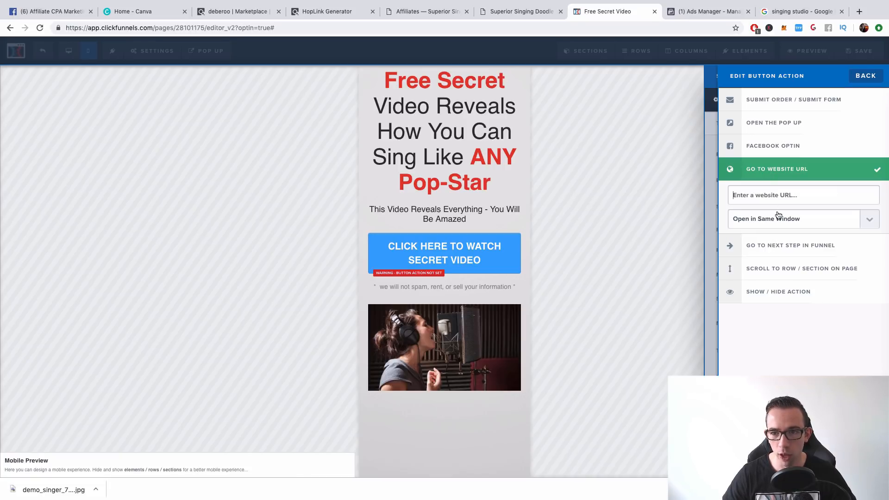
{"action": "left_click", "coordinate": [777, 219]}
{"action": "left_click", "coordinate": [772, 220]}
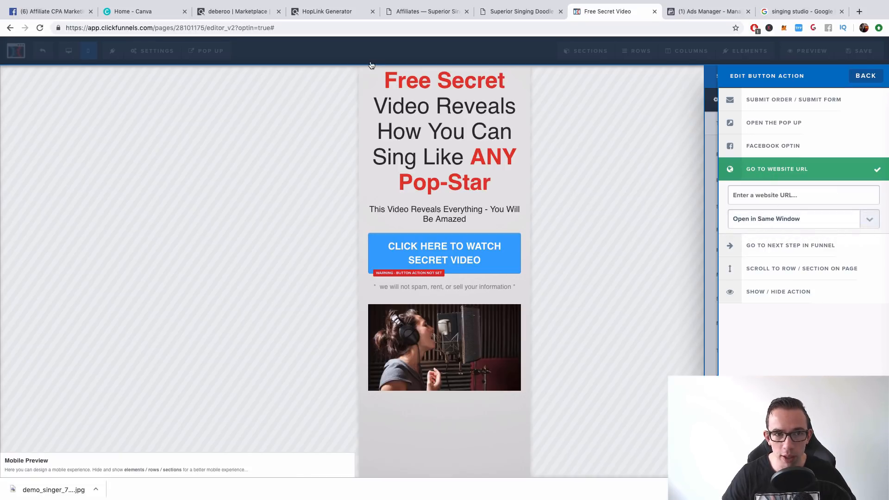
Copy the encrypted HopLink from the HopLink Generator, use it as the button's website URL, and save the page.
{"action": "left_click", "coordinate": [305, 11]}
{"action": "triple_click", "coordinate": [180, 198]}
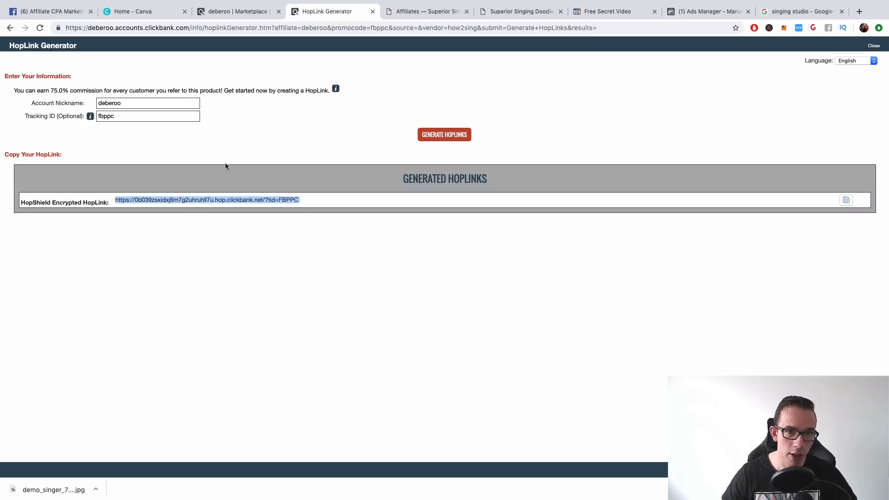
{"action": "left_click", "coordinate": [628, 10]}
{"action": "key", "text": "super+v"}
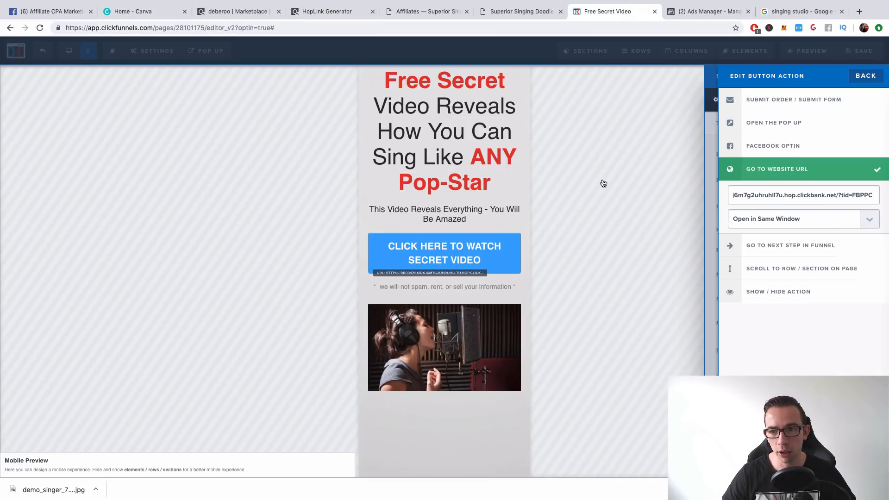
{"action": "left_click", "coordinate": [601, 180]}
{"action": "left_click", "coordinate": [859, 56]}
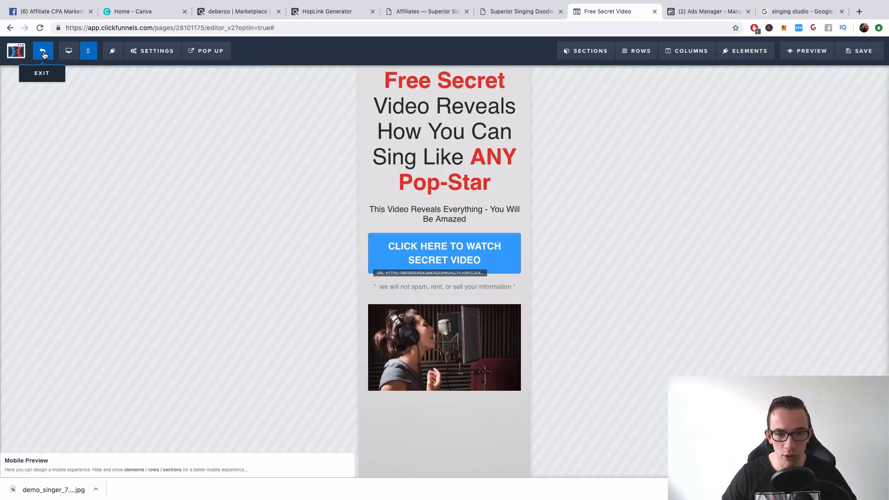
Delete the "we will not spam, rent, or sell your information" text below the button and save the page.
{"action": "mouse_move", "coordinate": [466, 289]}
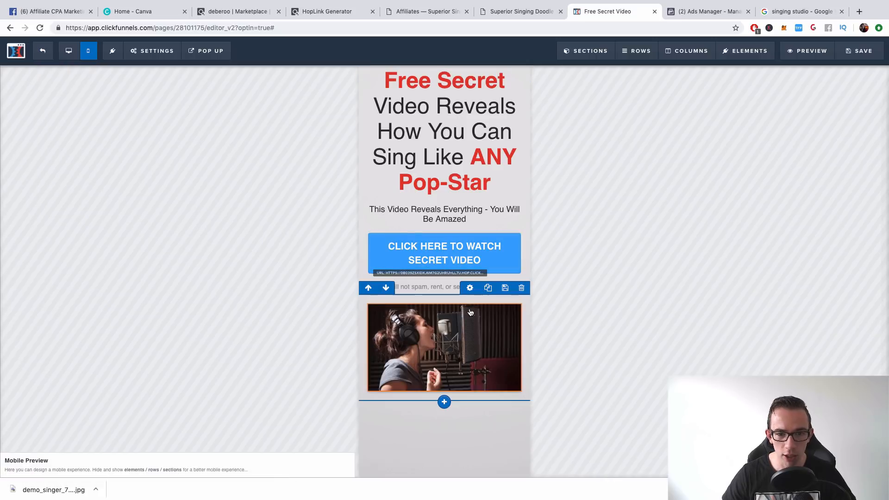
{"action": "left_click", "coordinate": [470, 277]}
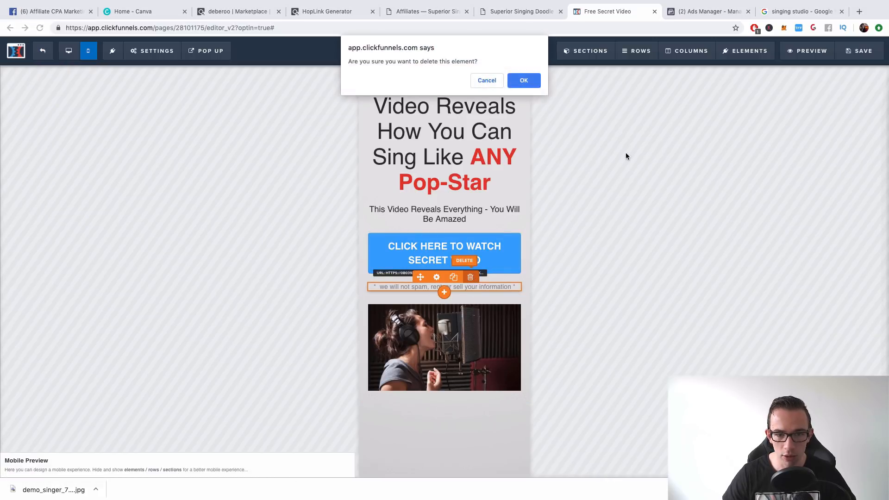
{"action": "left_click", "coordinate": [523, 80]}
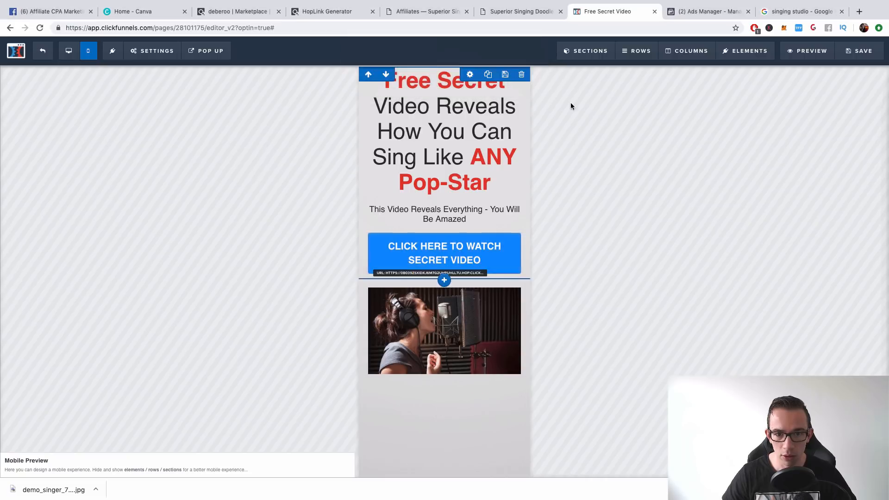
{"action": "left_click", "coordinate": [861, 52]}
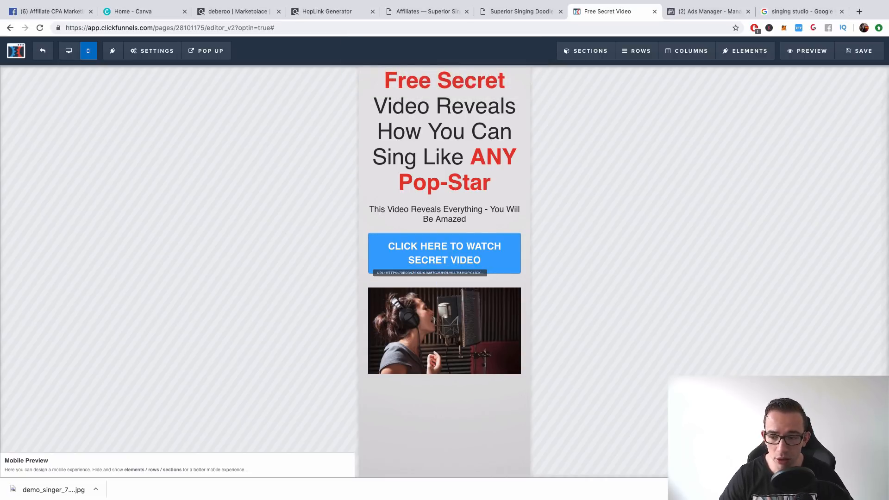
Exit the editor, test the live landing page's call-to-action button, and select the Lead Magnet page's URL.
{"action": "left_click", "coordinate": [43, 49]}
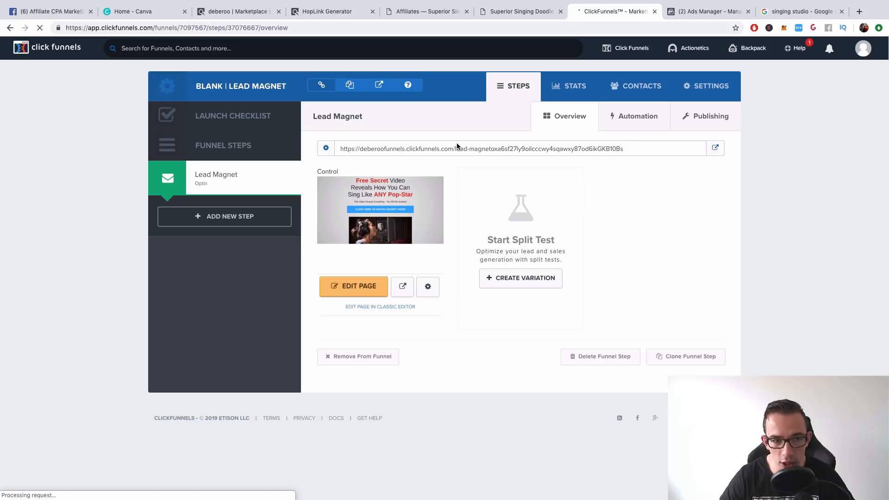
{"action": "left_click", "coordinate": [715, 148]}
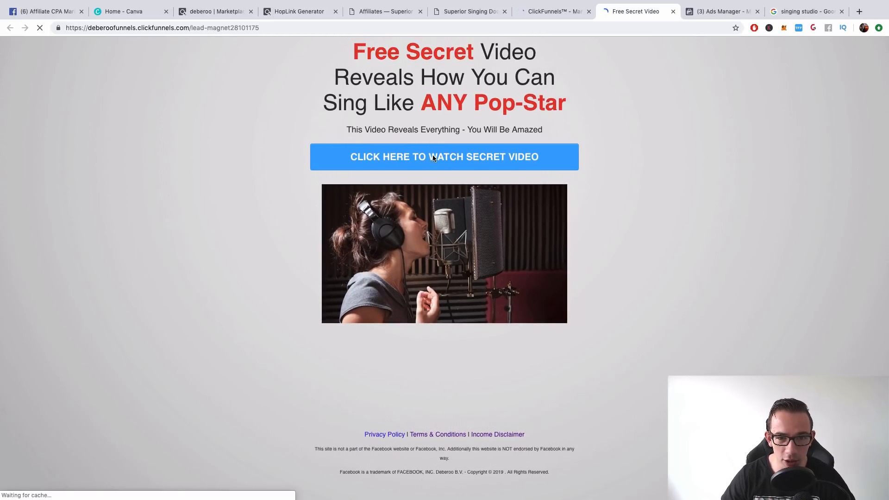
{"action": "left_click", "coordinate": [433, 159]}
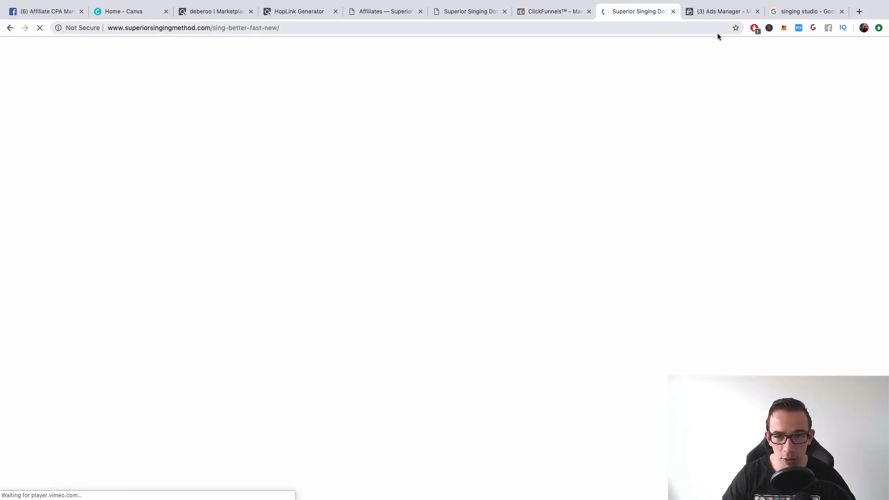
{"action": "left_click", "coordinate": [673, 12]}
{"action": "left_click", "coordinate": [517, 167]}
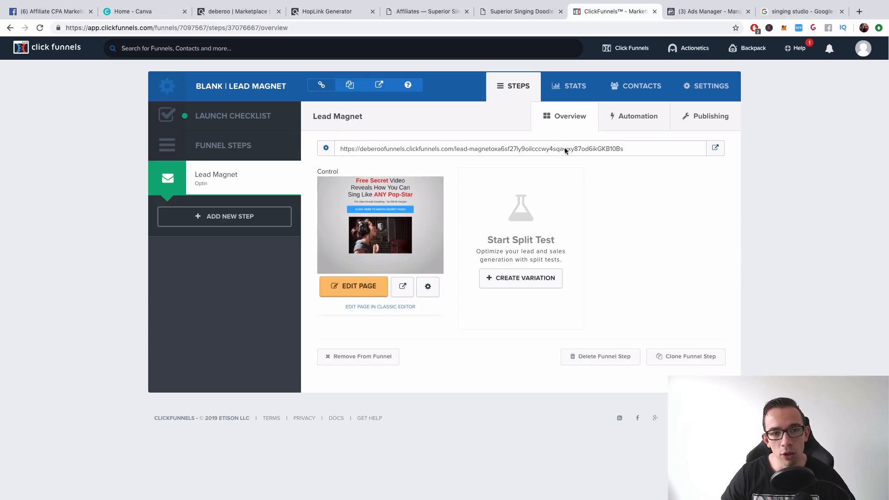
{"action": "left_click_drag", "start_coordinate": [633, 151], "coordinate": [336, 151]}
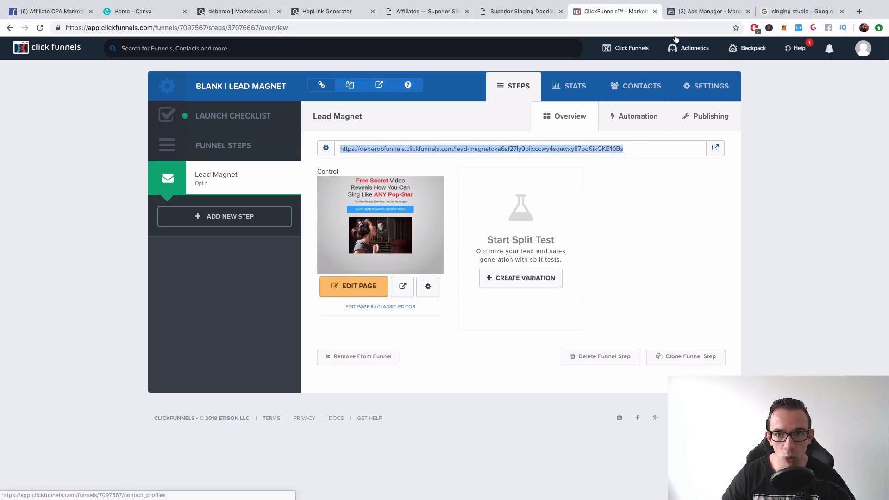
Switch to Canva, open the pink-framed Instagram post design, and move the frame down to leave a white strip above it.
{"action": "left_click", "coordinate": [156, 16]}
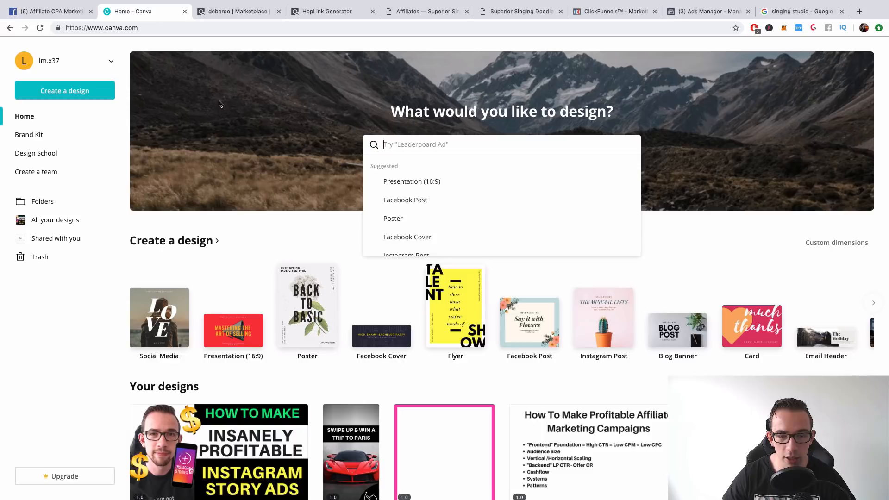
{"action": "scroll", "coordinate": [421, 389], "scroll_direction": "down", "scroll_amount": 3}
{"action": "left_click", "coordinate": [421, 389]}
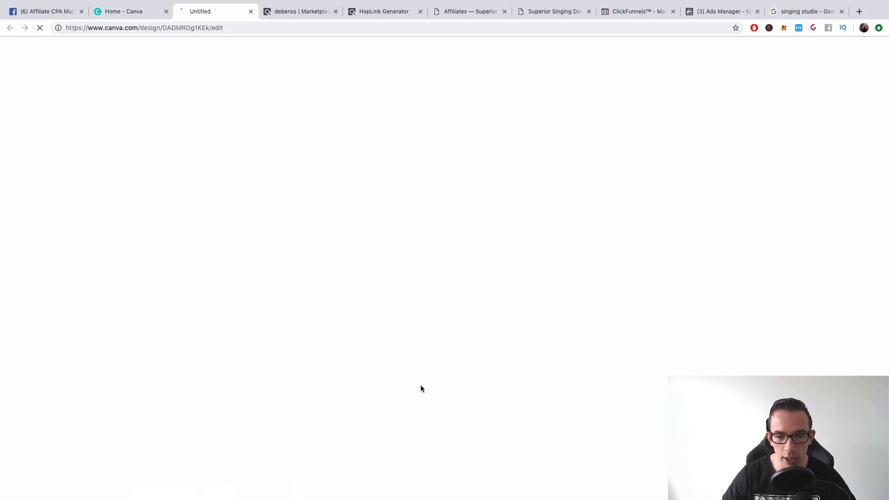
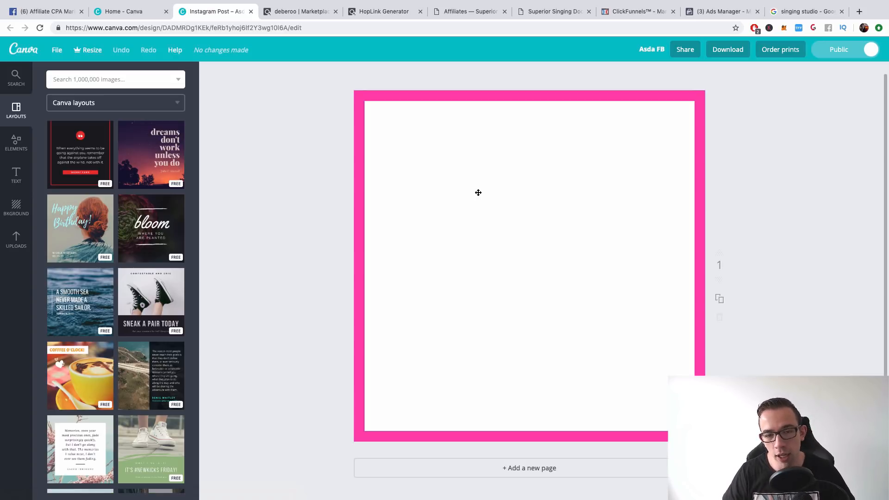
{"action": "left_click_drag", "start_coordinate": [484, 188], "coordinate": [507, 204]}
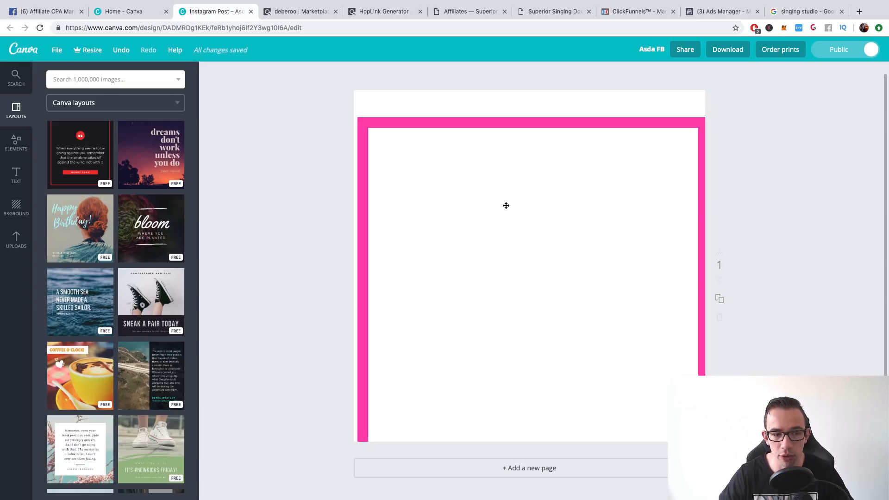
{"action": "mouse_move", "coordinate": [474, 147]}
{"action": "left_mouse_down"}
{"action": "mouse_move", "coordinate": [460, 140]}
{"action": "mouse_move", "coordinate": [475, 142]}
{"action": "left_mouse_up"}
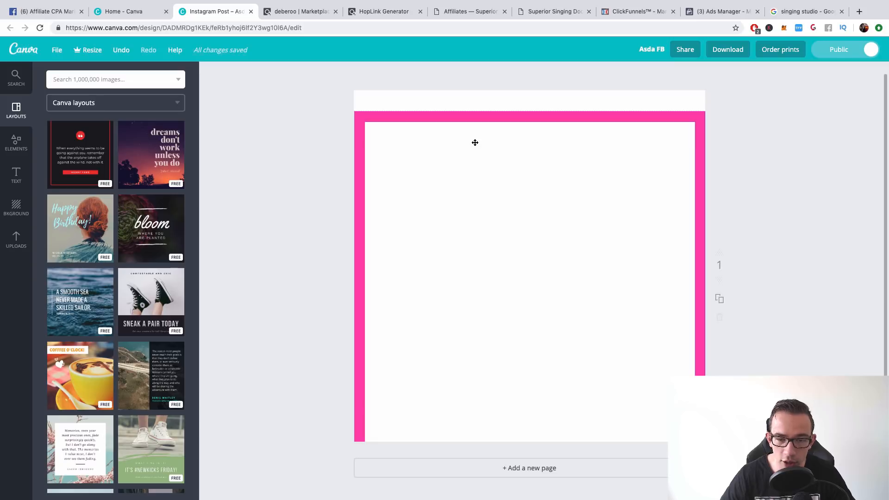
{"action": "left_click_drag", "start_coordinate": [475, 143], "coordinate": [474, 154]}
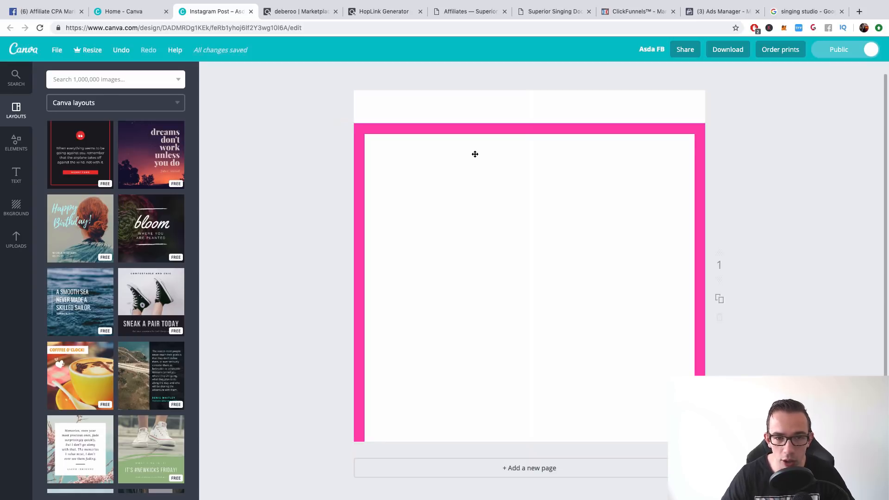
{"action": "left_click_drag", "start_coordinate": [476, 159], "coordinate": [475, 210]}
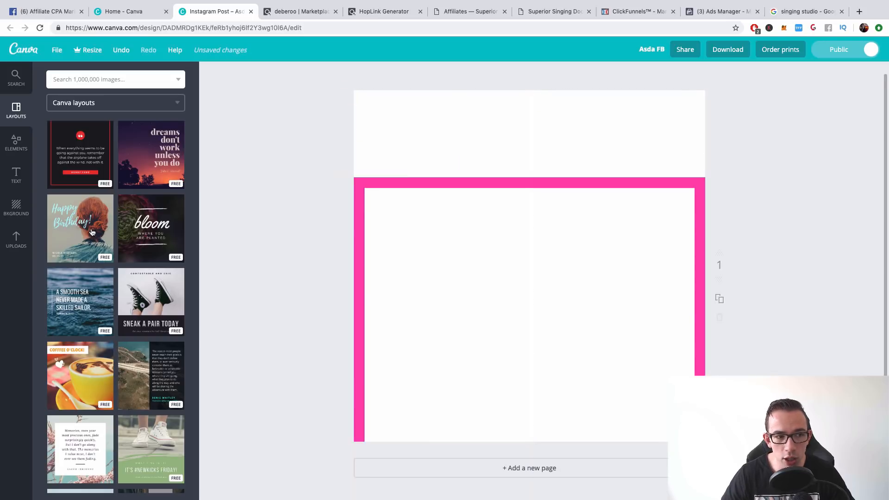
Try a red circle outline, shrunk and placed inside the pink frame, and delete it.
{"action": "left_click", "coordinate": [16, 149]}
{"action": "left_click", "coordinate": [65, 182]}
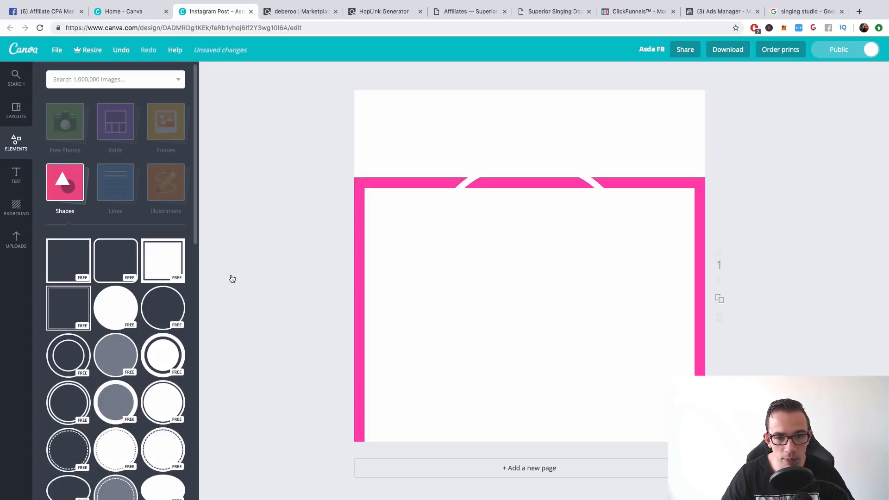
{"action": "left_click", "coordinate": [484, 184]}
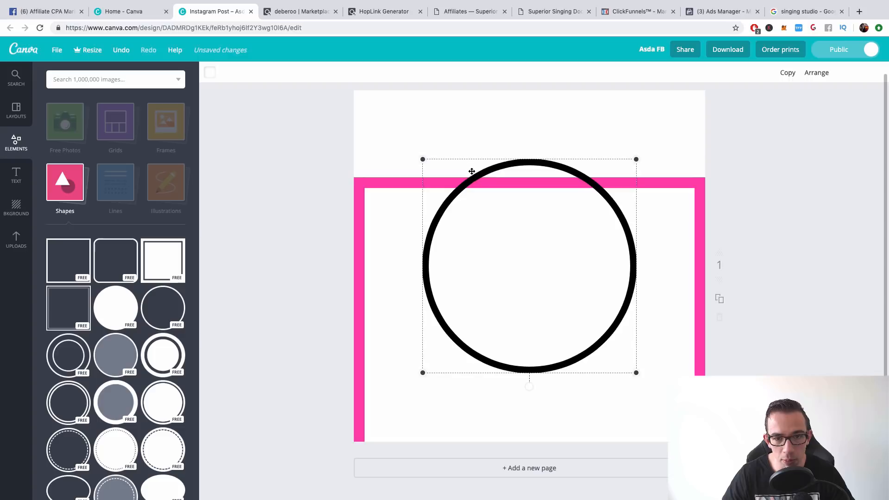
{"action": "left_click", "coordinate": [213, 76]}
{"action": "left_click", "coordinate": [231, 114]}
{"action": "left_click_drag", "start_coordinate": [528, 159], "coordinate": [477, 214]}
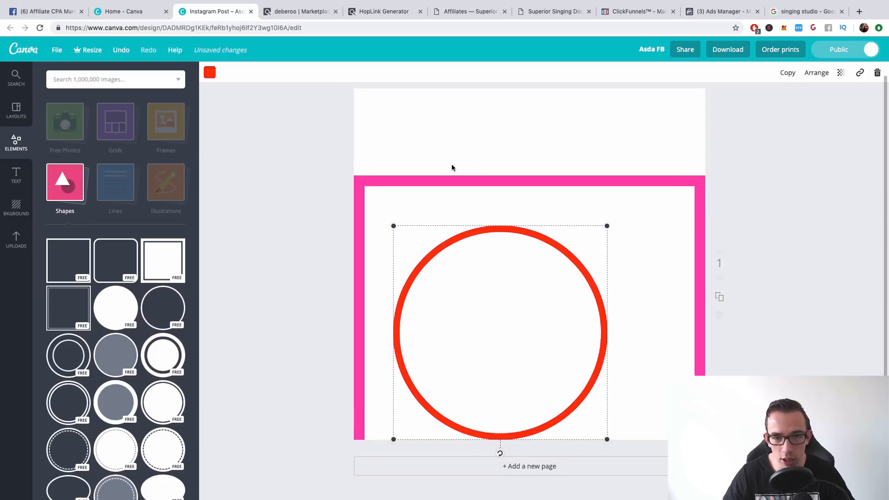
{"action": "left_click_drag", "start_coordinate": [607, 226], "coordinate": [518, 316]}
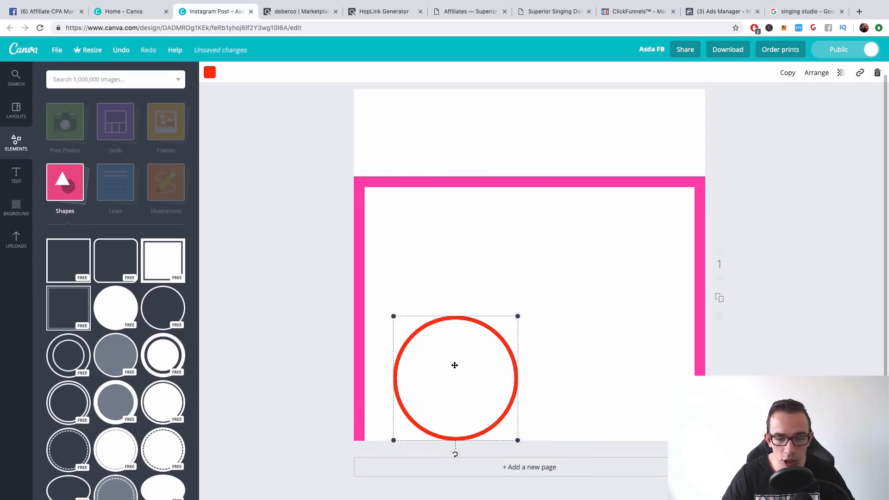
{"action": "left_click_drag", "start_coordinate": [454, 365], "coordinate": [517, 311]}
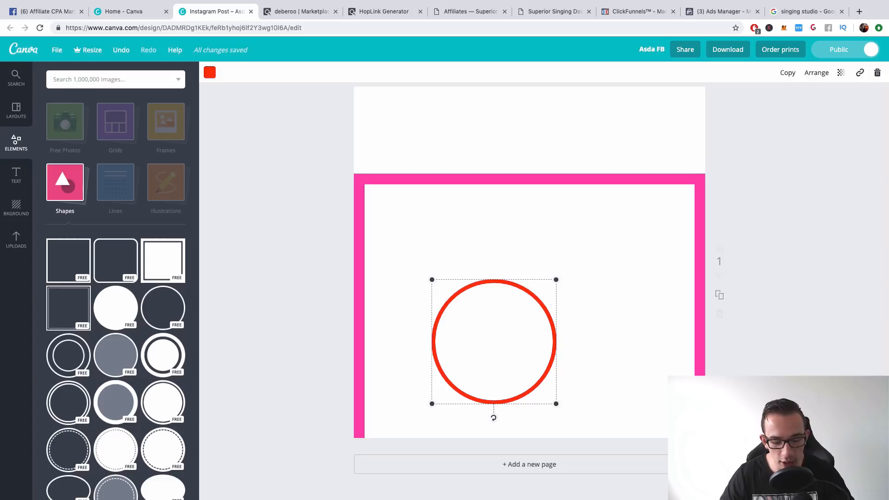
{"action": "key", "text": "Delete"}
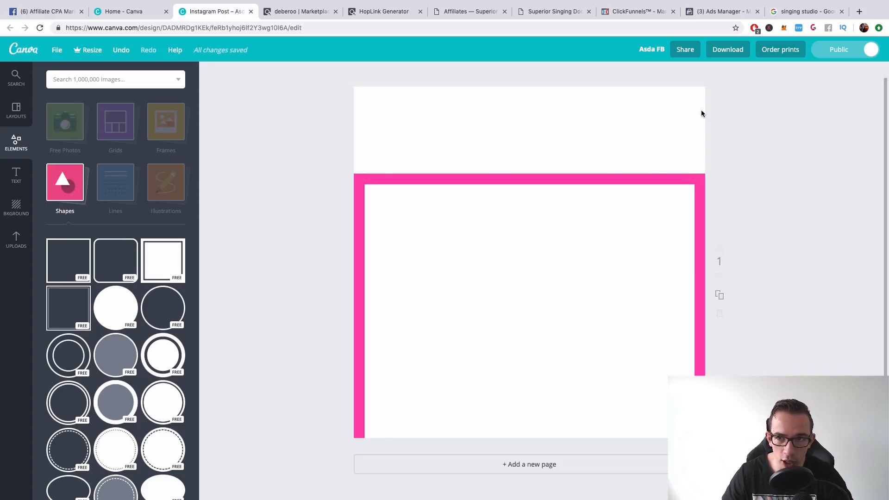
Switch to the Google Images results for "singing studio" and look through the photos for a suitable ad picture.
{"action": "left_click_drag", "start_coordinate": [652, 176], "coordinate": [653, 117]}
{"action": "left_click", "coordinate": [791, 13]}
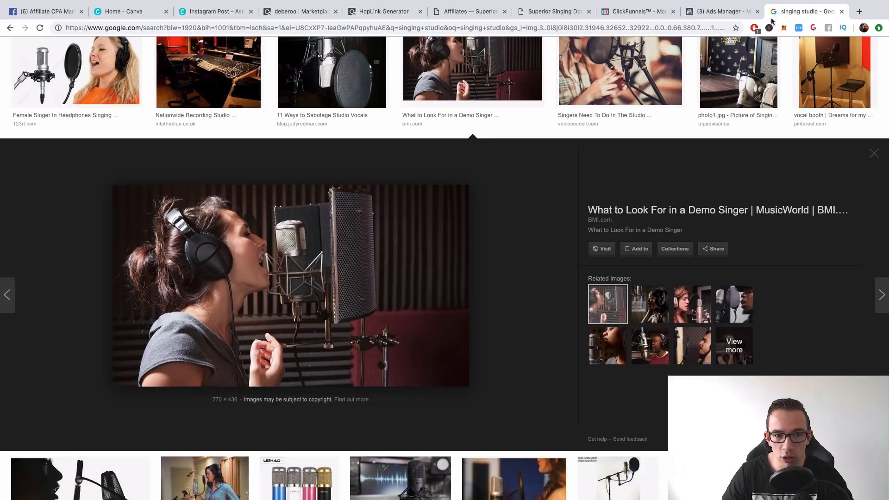
{"action": "scroll", "coordinate": [440, 245], "scroll_direction": "down", "scroll_amount": 4}
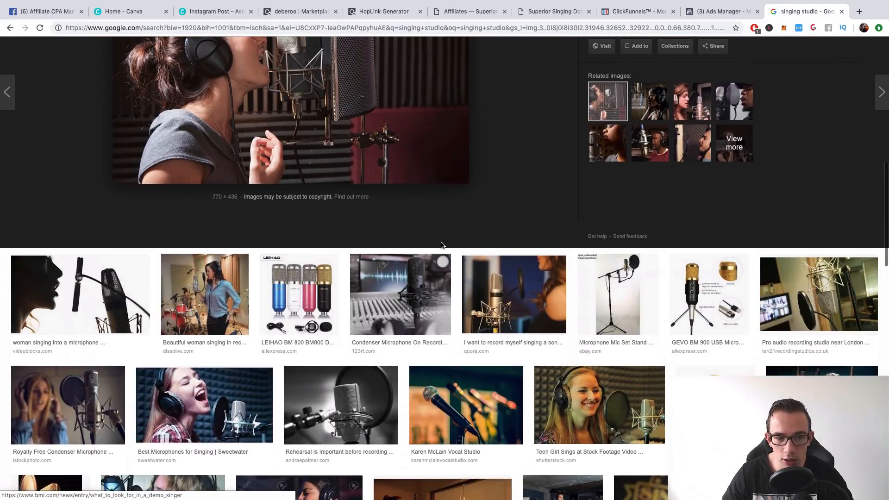
{"action": "scroll", "coordinate": [440, 246], "scroll_direction": "down", "scroll_amount": 3}
{"action": "scroll", "coordinate": [440, 245], "scroll_direction": "down", "scroll_amount": 2}
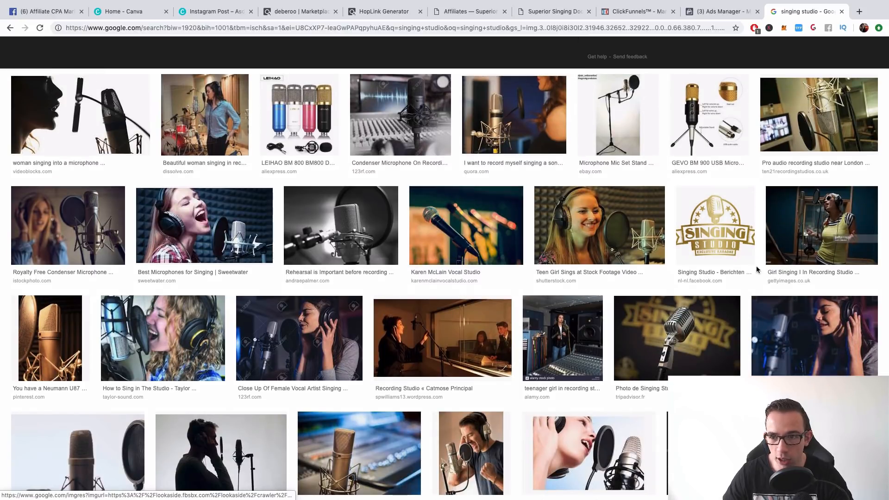
{"action": "scroll", "coordinate": [462, 306], "scroll_direction": "down", "scroll_amount": 1}
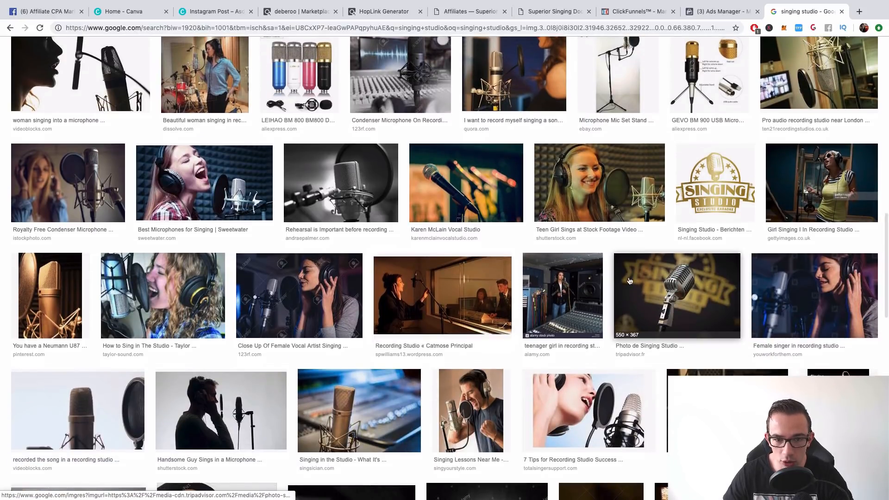
{"action": "scroll", "coordinate": [309, 301], "scroll_direction": "down", "scroll_amount": 2}
{"action": "scroll", "coordinate": [308, 301], "scroll_direction": "down", "scroll_amount": 1}
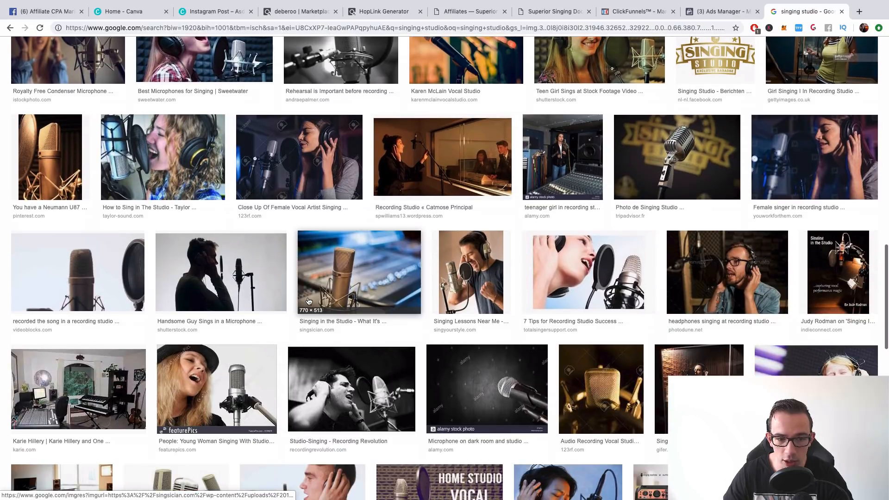
{"action": "scroll", "coordinate": [308, 302], "scroll_direction": "down", "scroll_amount": 3}
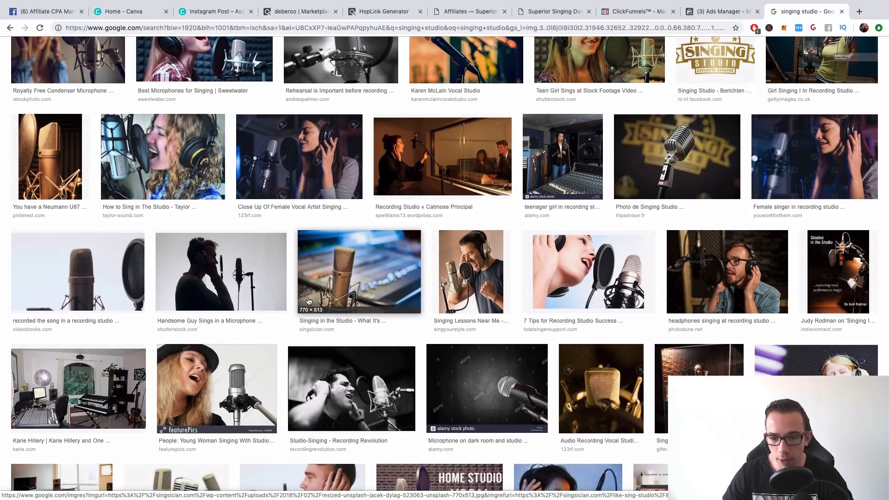
{"action": "scroll", "coordinate": [308, 301], "scroll_direction": "down", "scroll_amount": 5}
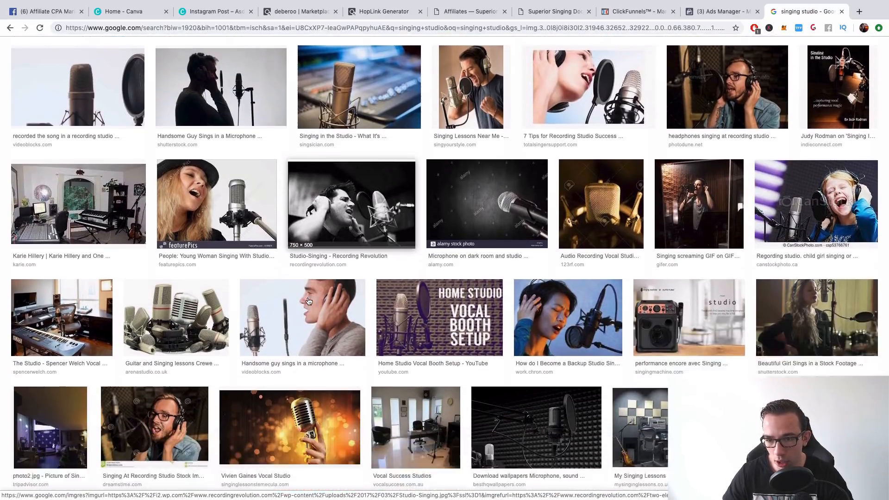
{"action": "scroll", "coordinate": [308, 301], "scroll_direction": "down", "scroll_amount": 6}
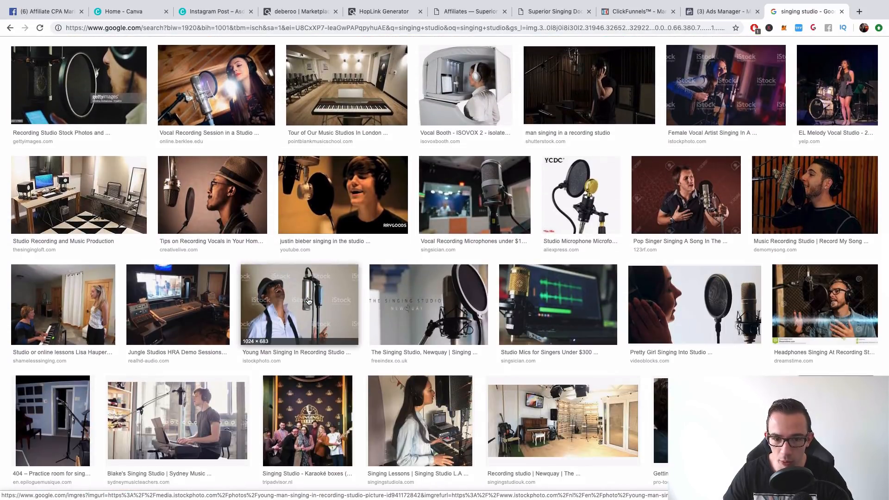
Browse the singing studio image results for suitable photos of people singing into a studio microphone.
{"action": "scroll", "coordinate": [308, 301], "scroll_direction": "down", "scroll_amount": 3}
{"action": "scroll", "coordinate": [308, 301], "scroll_direction": "down", "scroll_amount": 4}
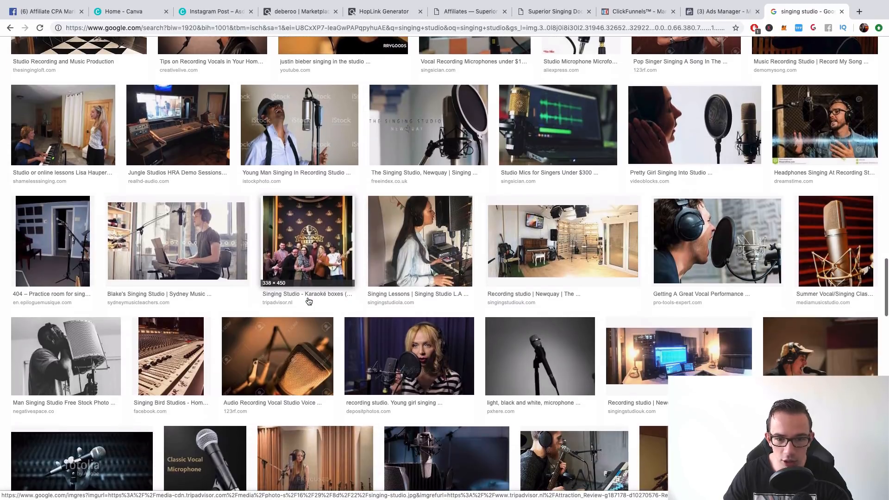
{"action": "scroll", "coordinate": [308, 301], "scroll_direction": "down", "scroll_amount": 3}
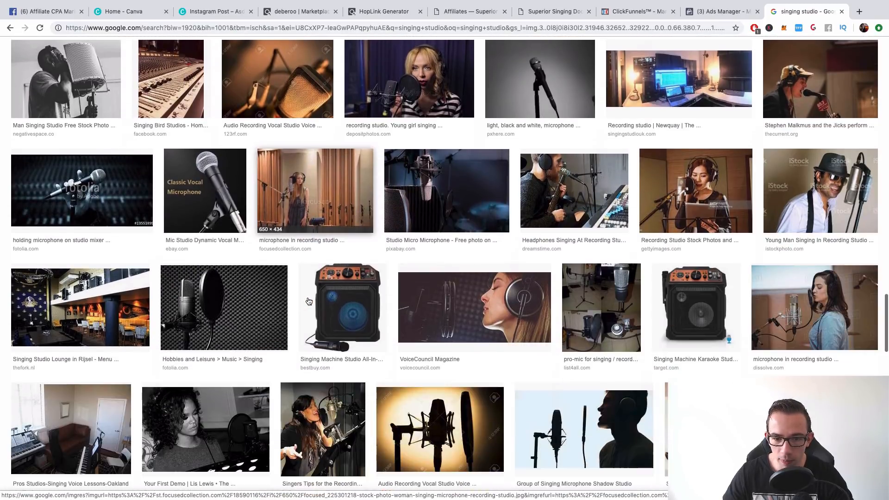
{"action": "scroll", "coordinate": [308, 301], "scroll_direction": "down", "scroll_amount": 3}
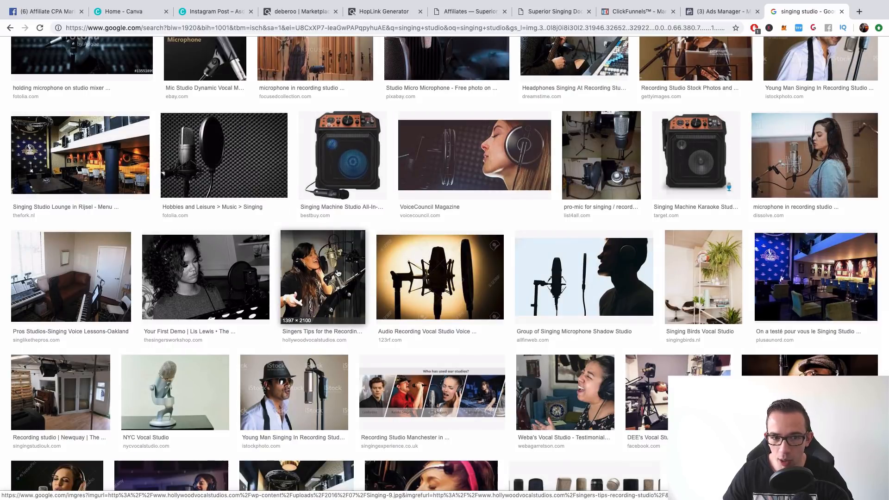
{"action": "scroll", "coordinate": [338, 273], "scroll_direction": "down", "scroll_amount": 5}
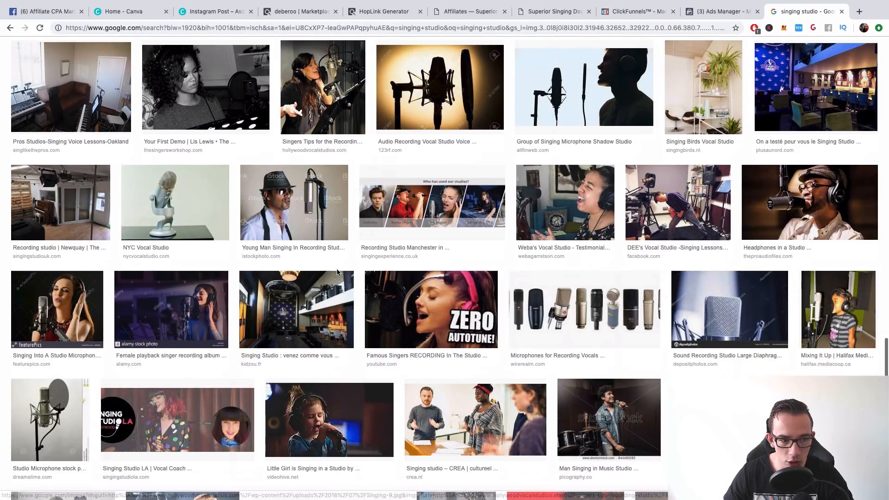
{"action": "scroll", "coordinate": [338, 273], "scroll_direction": "down", "scroll_amount": 2}
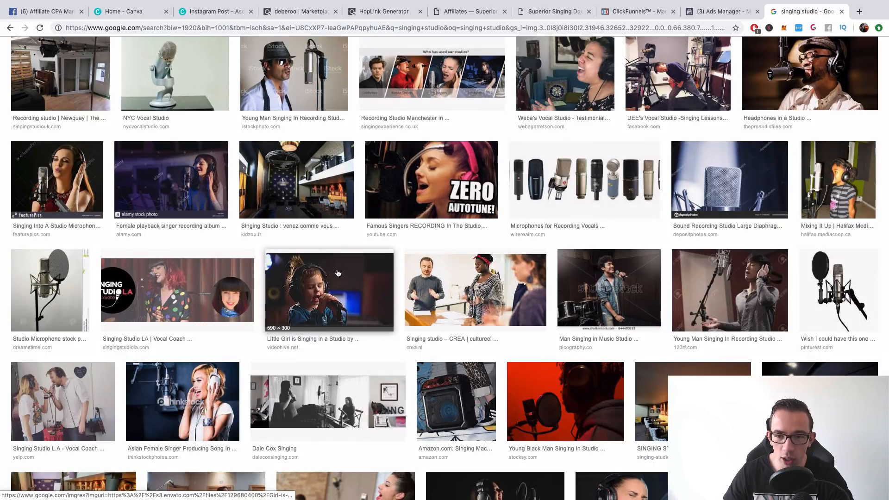
{"action": "scroll", "coordinate": [338, 273], "scroll_direction": "down", "scroll_amount": 3}
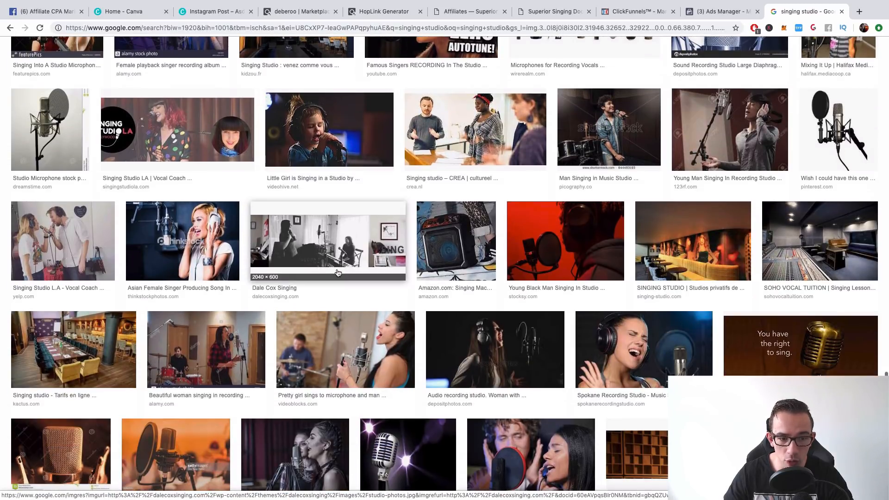
{"action": "scroll", "coordinate": [337, 273], "scroll_direction": "down", "scroll_amount": 4}
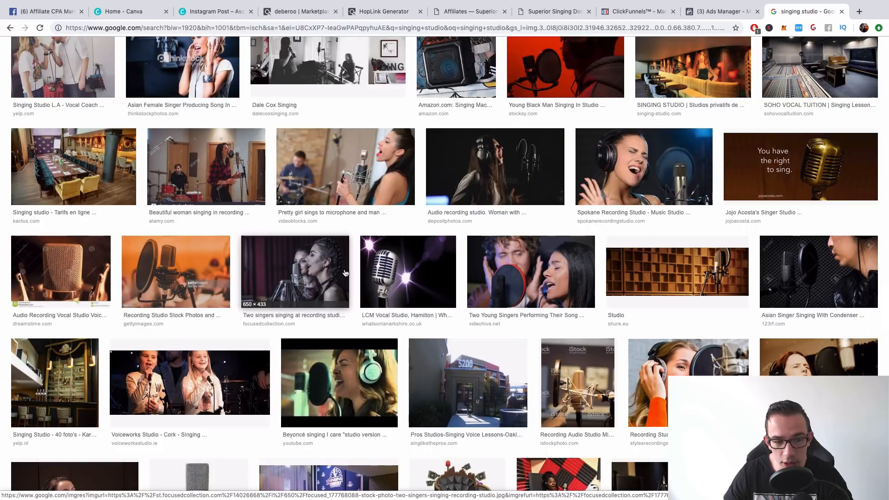
{"action": "scroll", "coordinate": [343, 272], "scroll_direction": "down", "scroll_amount": 7}
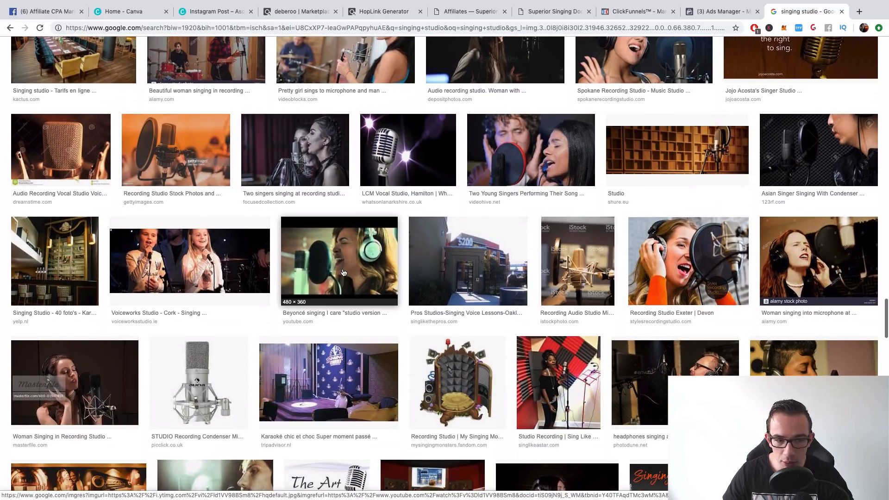
{"action": "scroll", "coordinate": [343, 273], "scroll_direction": "down", "scroll_amount": 4}
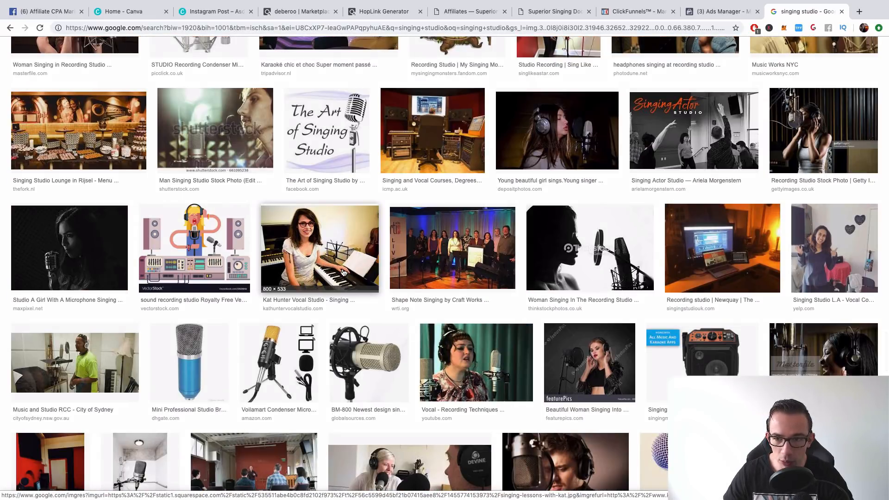
{"action": "scroll", "coordinate": [400, 284], "scroll_direction": "down", "scroll_amount": 4}
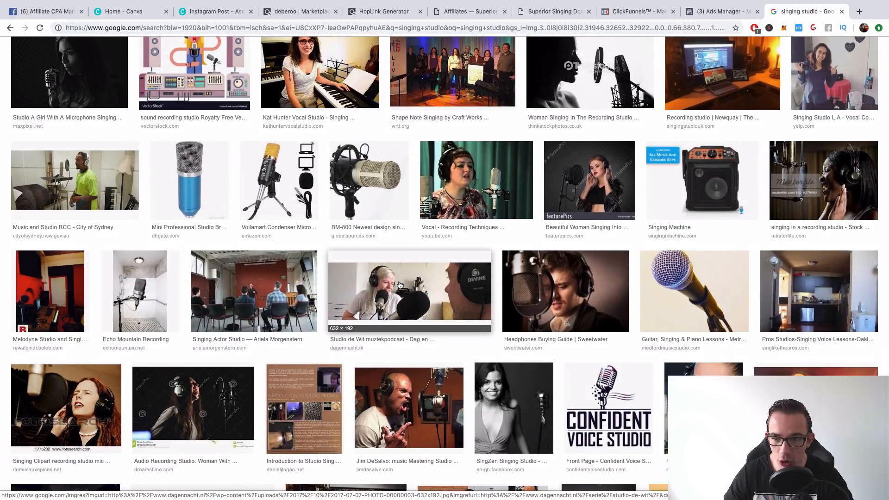
{"action": "scroll", "coordinate": [400, 285], "scroll_direction": "down", "scroll_amount": 7}
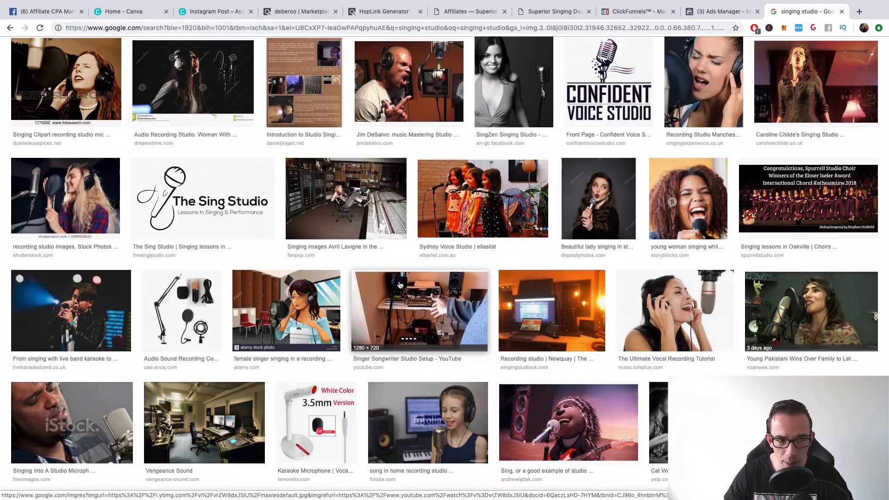
Open the Shutterstock photo of the blonde singer in a plaid shirt and save the image to the computer.
{"action": "left_click", "coordinate": [65, 199]}
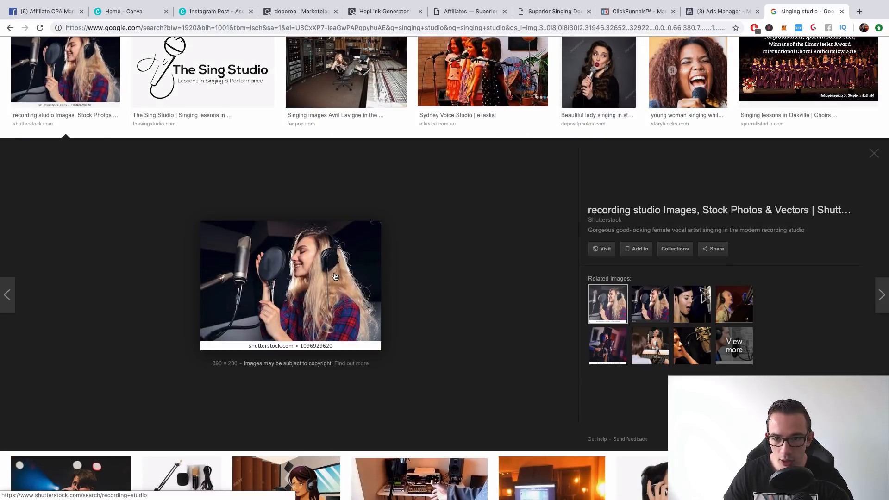
{"action": "right_click", "coordinate": [336, 277]}
{"action": "left_click", "coordinate": [365, 348]}
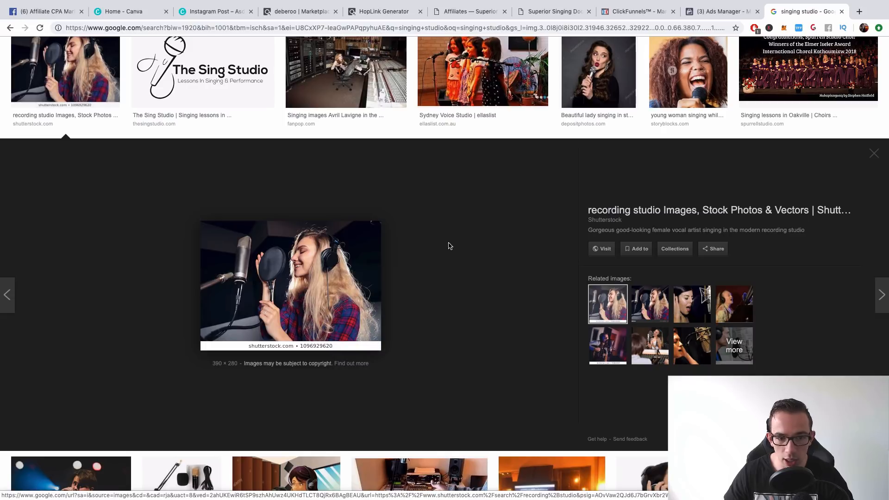
{"action": "key", "text": "Return"}
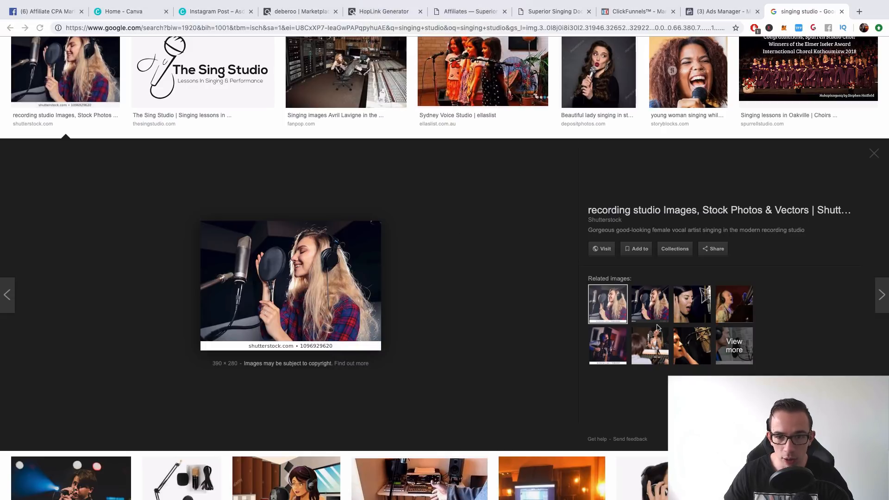
{"action": "left_click", "coordinate": [660, 306]}
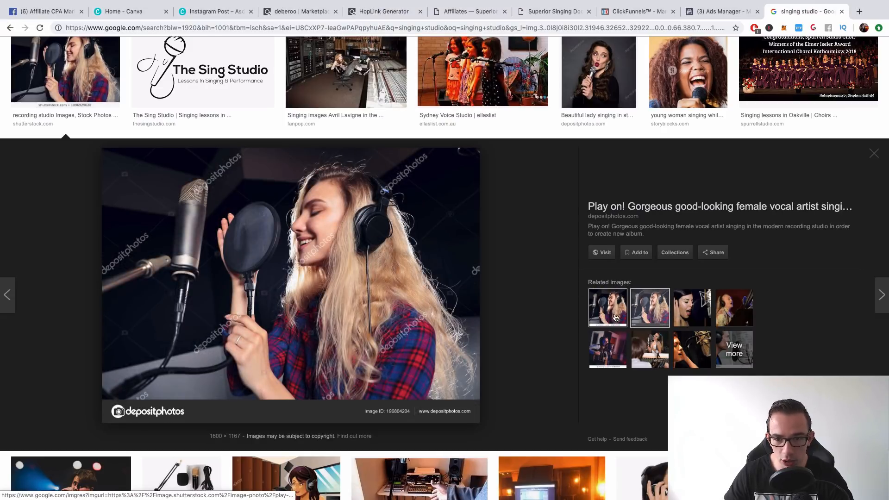
{"action": "left_click", "coordinate": [615, 317]}
{"action": "right_click", "coordinate": [284, 258]}
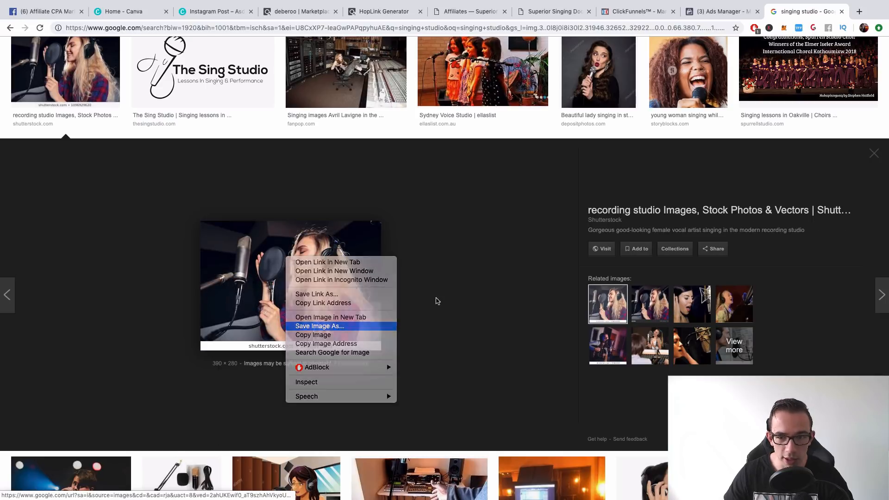
{"action": "key", "text": "Return"}
{"action": "key", "text": "Return"}
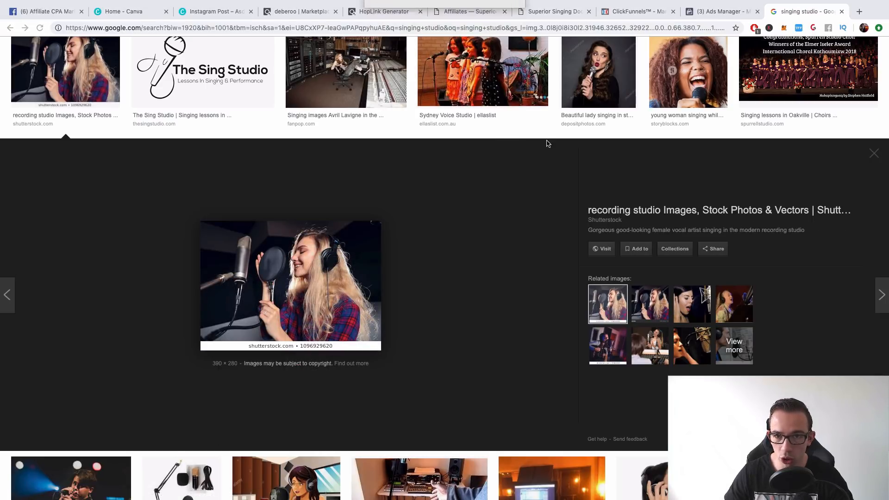
Preview the related images and save the Foggy Music Studio photo of a singer behind the mixing desk to the Desktop as a JPEG.
{"action": "left_click", "coordinate": [700, 302]}
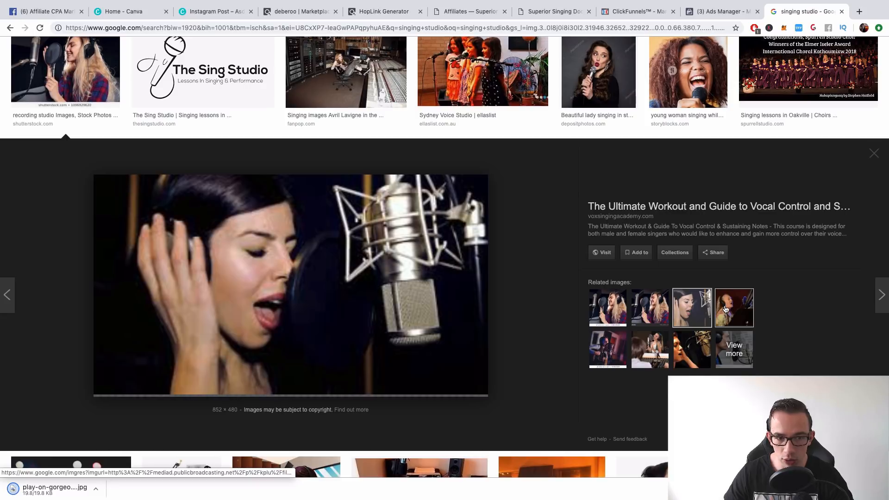
{"action": "left_click", "coordinate": [725, 309]}
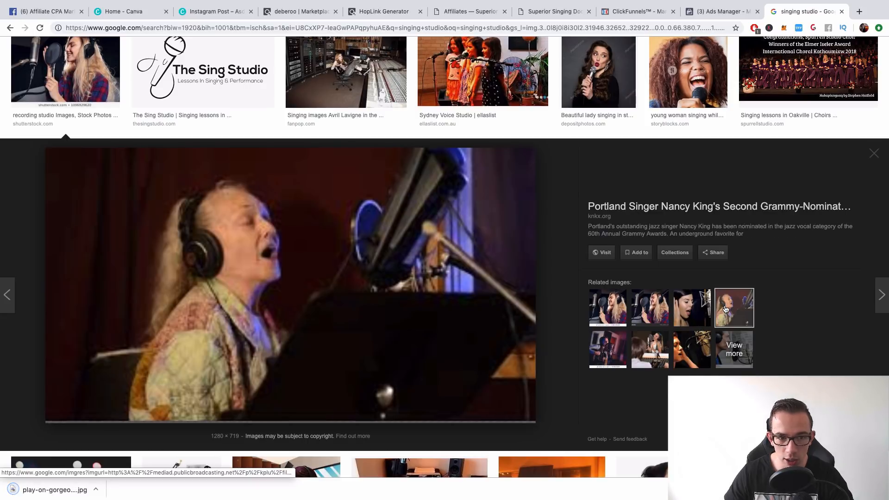
{"action": "left_click", "coordinate": [690, 345]}
{"action": "left_click", "coordinate": [650, 350]}
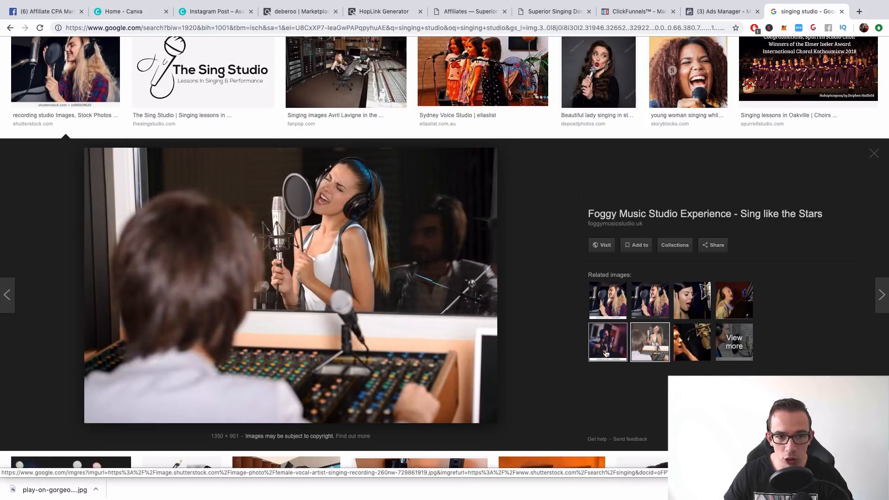
{"action": "right_click", "coordinate": [328, 253]}
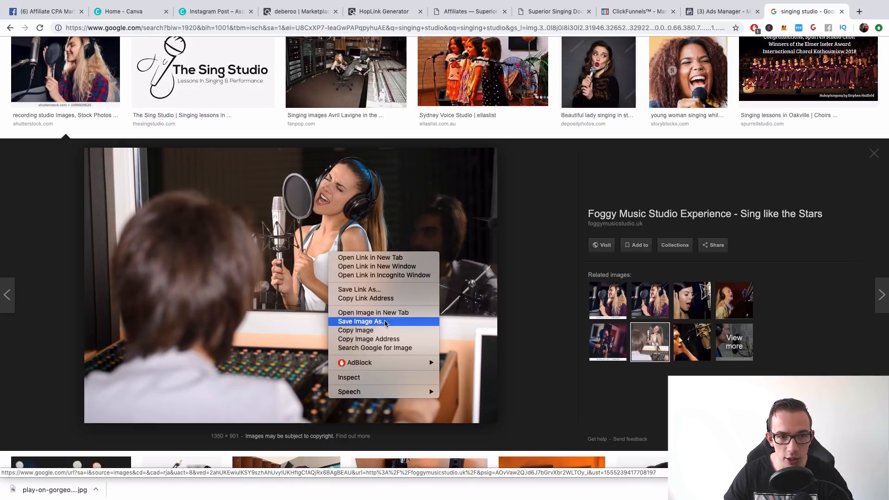
{"action": "left_click", "coordinate": [385, 322]}
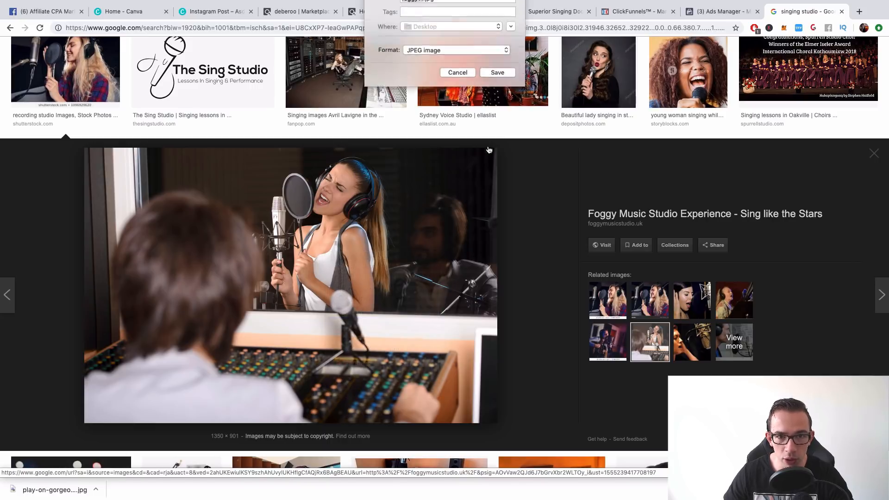
{"action": "key", "text": "Return"}
Find the Masterfile photo of a woman standing and singing in a wood-panelled recording studio and save the image.
{"action": "left_click", "coordinate": [616, 333]}
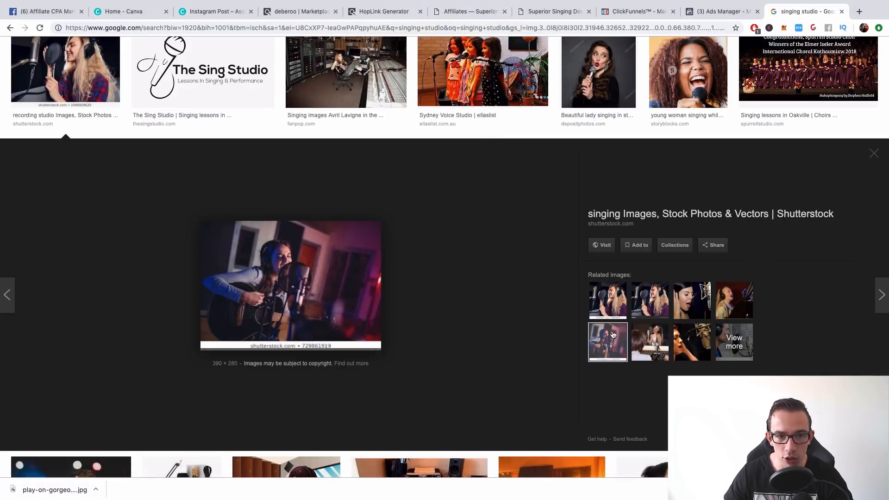
{"action": "scroll", "coordinate": [471, 323], "scroll_direction": "down", "scroll_amount": 8}
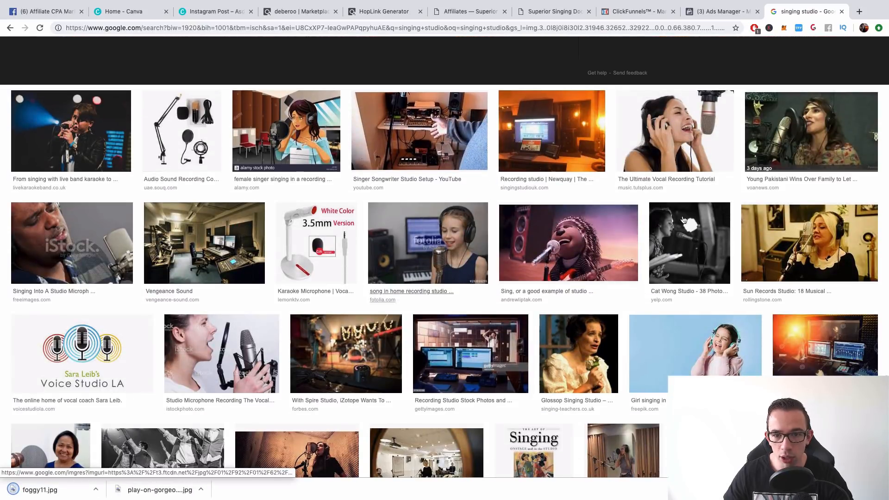
{"action": "scroll", "coordinate": [505, 291], "scroll_direction": "down", "scroll_amount": 3}
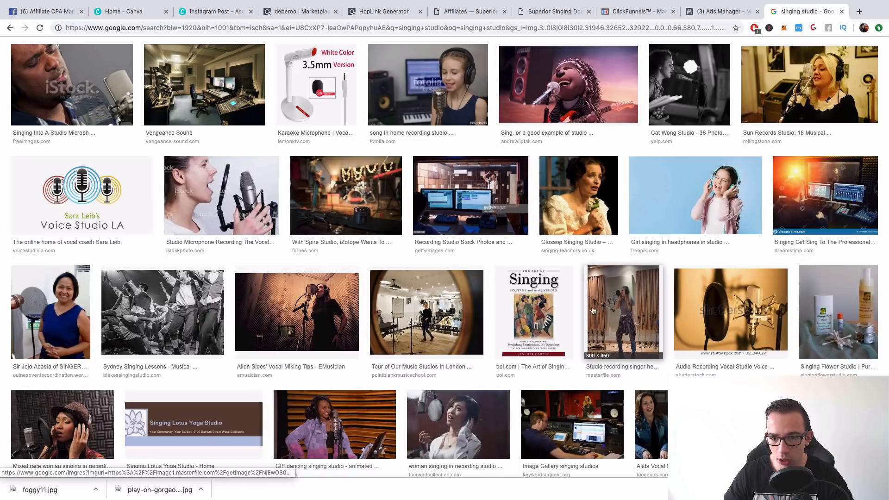
{"action": "left_click", "coordinate": [607, 308]}
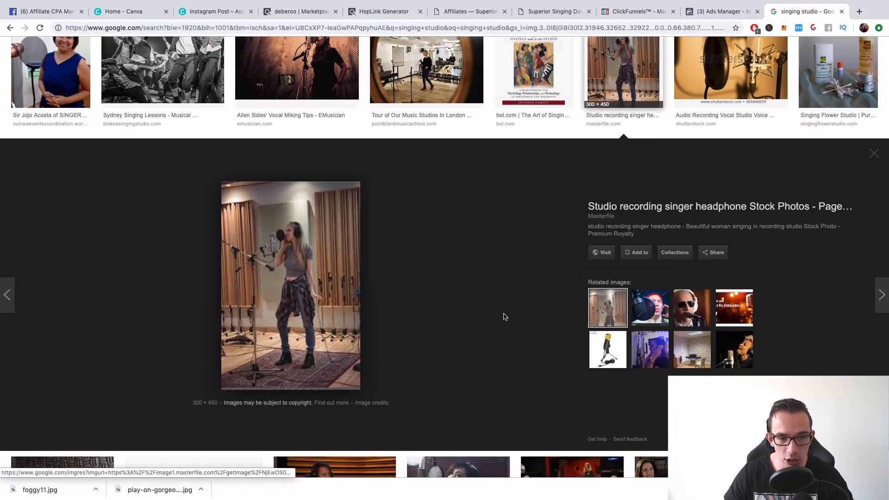
{"action": "right_click", "coordinate": [291, 266]}
{"action": "left_click", "coordinate": [522, 211]}
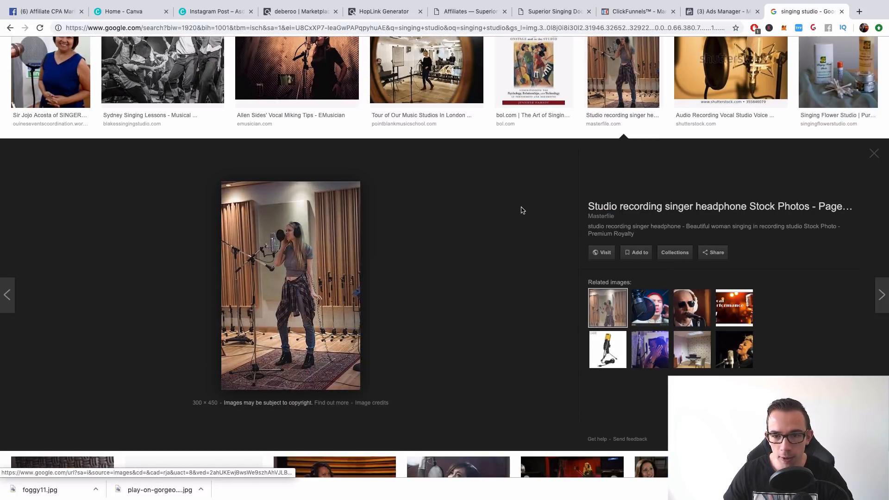
{"action": "key", "text": "Return"}
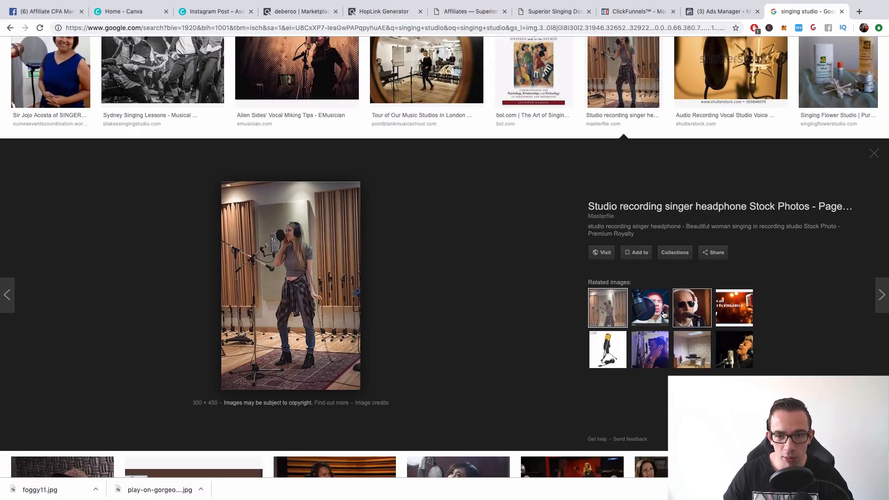
Find the Spokane Recording Studio photo of a woman singing in headphones and save it to the Desktop as a JPEG.
{"action": "left_click", "coordinate": [663, 315]}
{"action": "scroll", "coordinate": [542, 334], "scroll_direction": "down", "scroll_amount": 8}
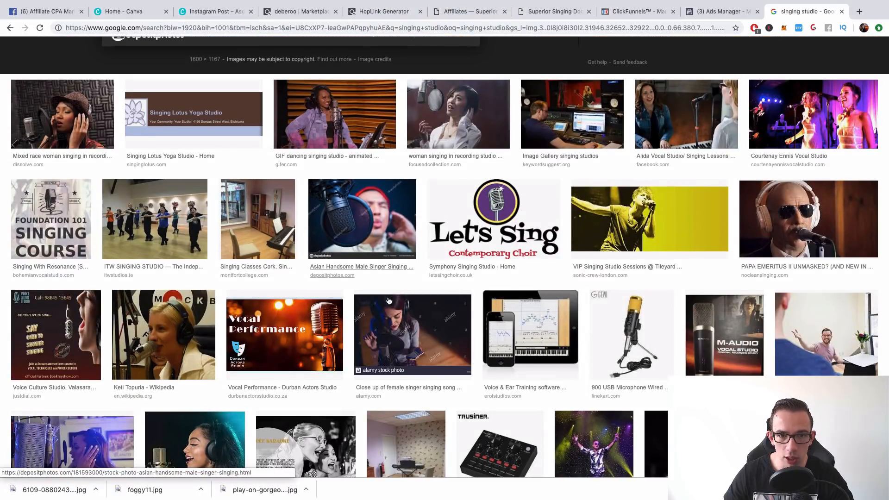
{"action": "scroll", "coordinate": [389, 301], "scroll_direction": "up", "scroll_amount": 14}
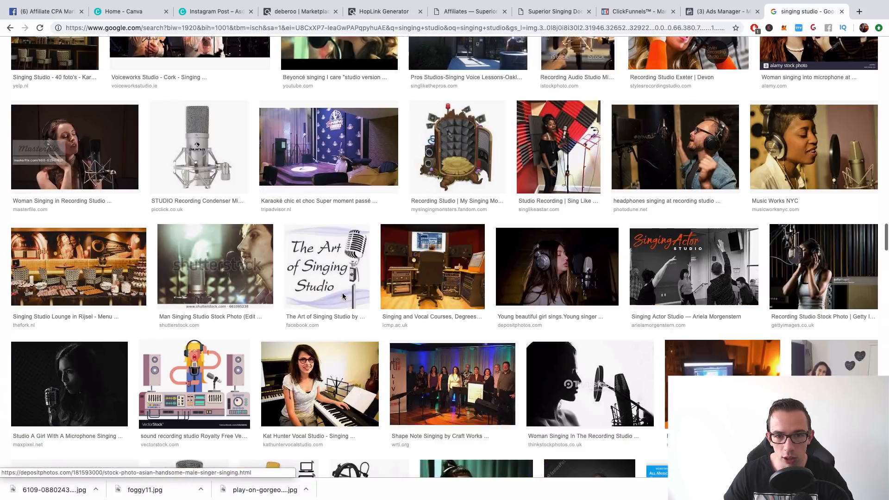
{"action": "scroll", "coordinate": [527, 255], "scroll_direction": "up", "scroll_amount": 5}
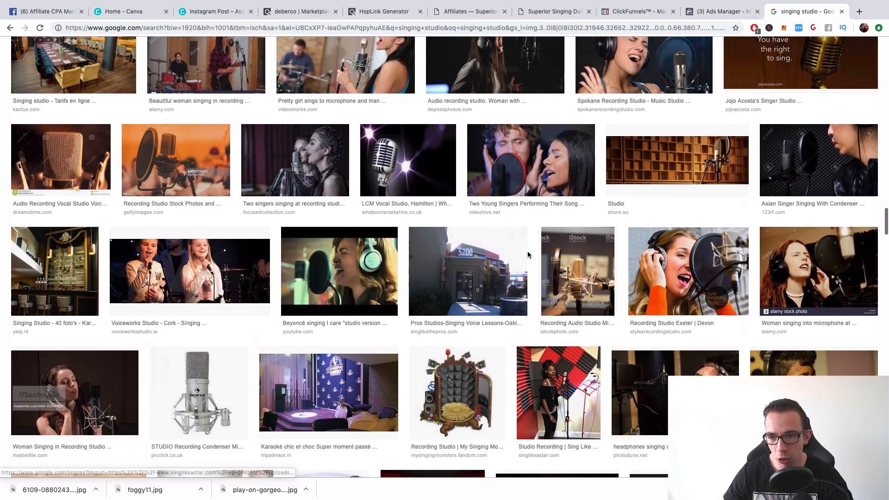
{"action": "scroll", "coordinate": [527, 255], "scroll_direction": "up", "scroll_amount": 3}
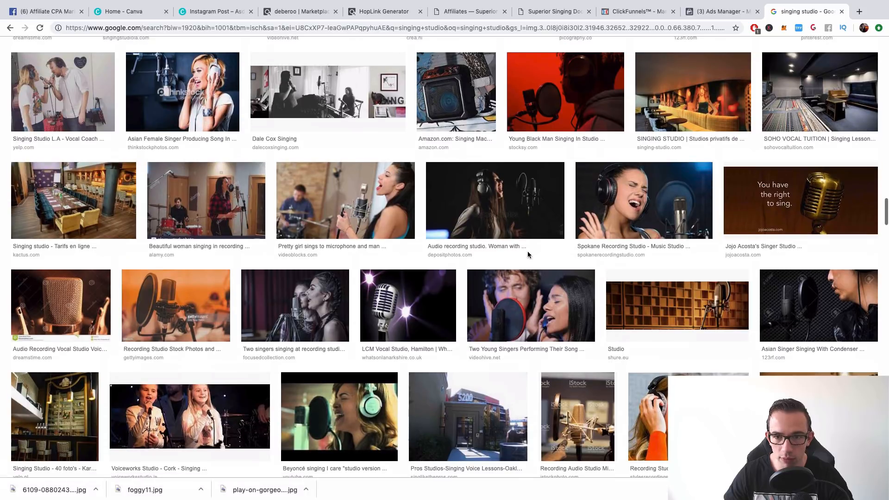
{"action": "left_click", "coordinate": [632, 194]}
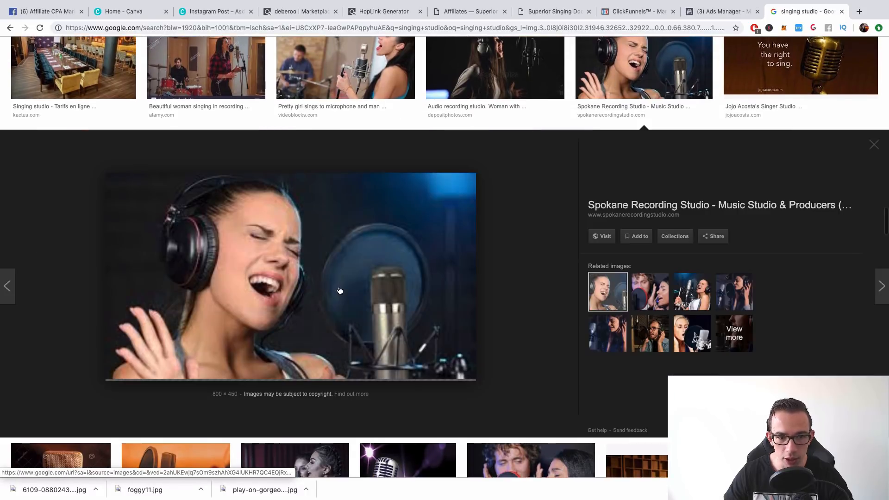
{"action": "right_click", "coordinate": [310, 276]}
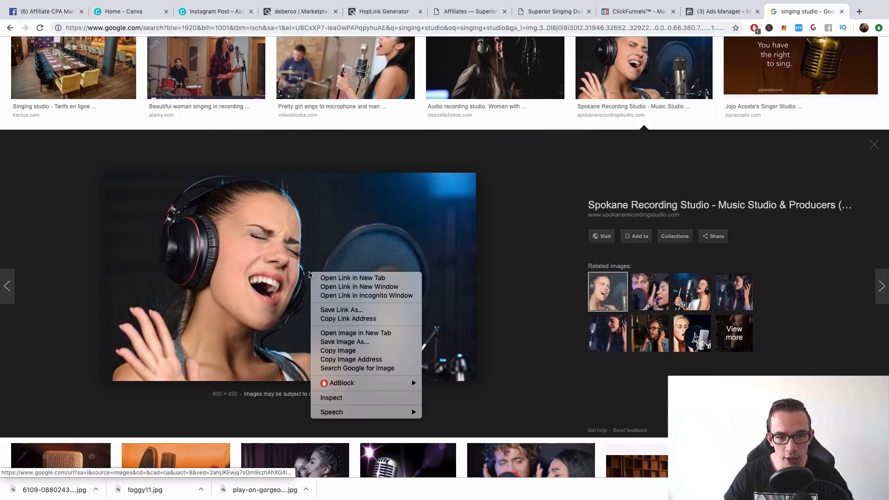
{"action": "left_click", "coordinate": [367, 343]}
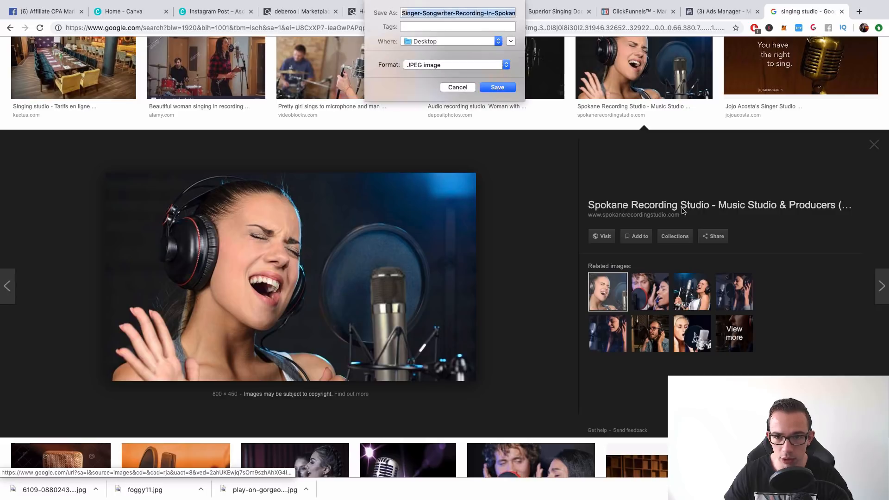
{"action": "left_click", "coordinate": [498, 87]}
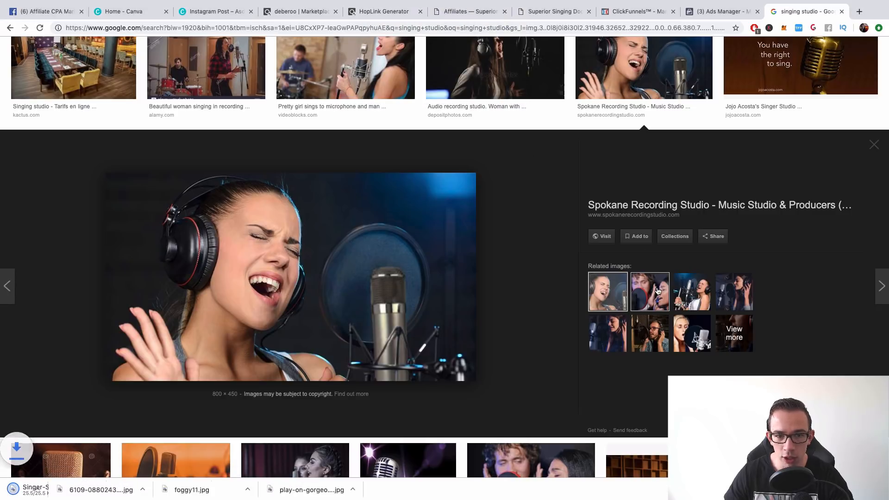
Preview the related images and save the Songmaker Blog photo of the singer in a white top holding the microphone stand.
{"action": "left_click", "coordinate": [650, 292]}
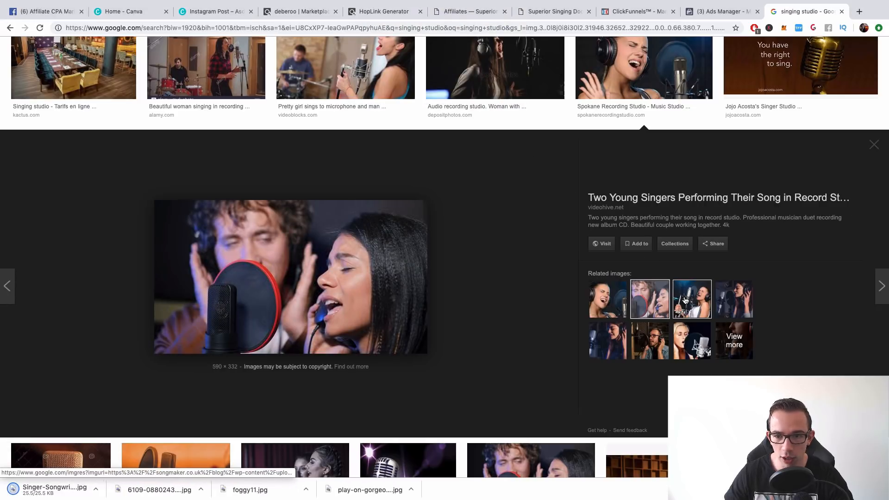
{"action": "left_click", "coordinate": [685, 300]}
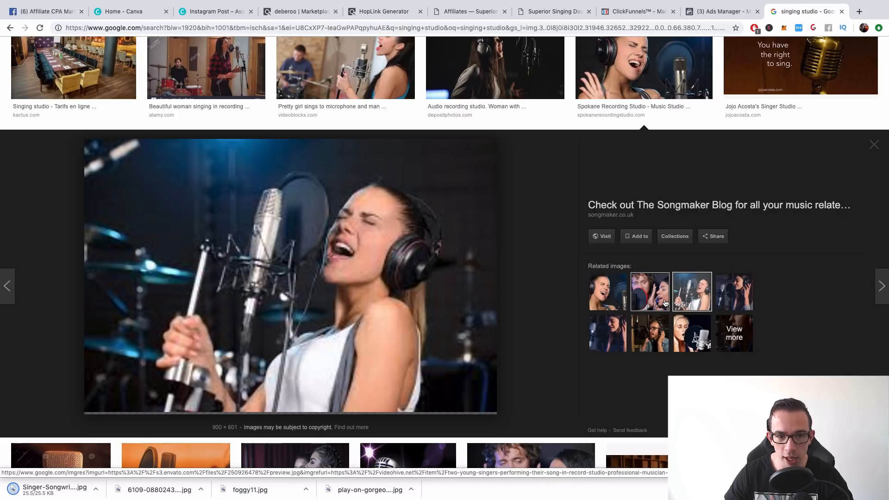
{"action": "right_click", "coordinate": [370, 253]}
{"action": "right_click", "coordinate": [361, 268]}
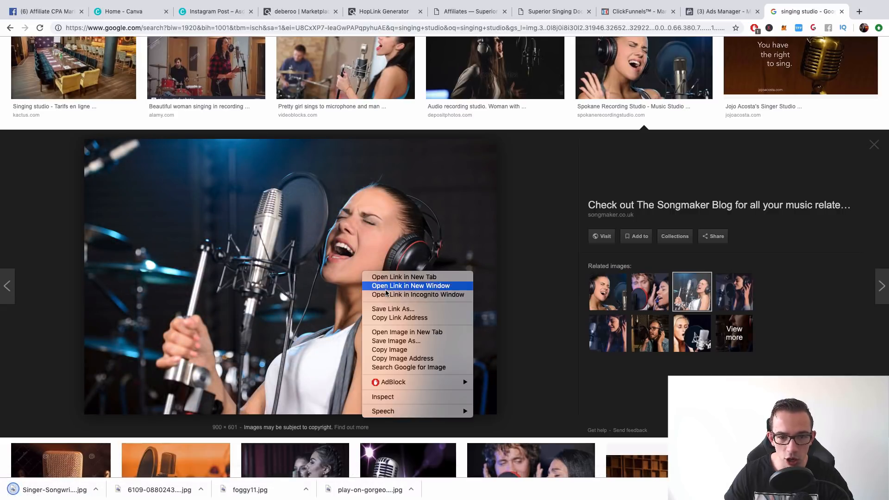
{"action": "left_click", "coordinate": [409, 341]}
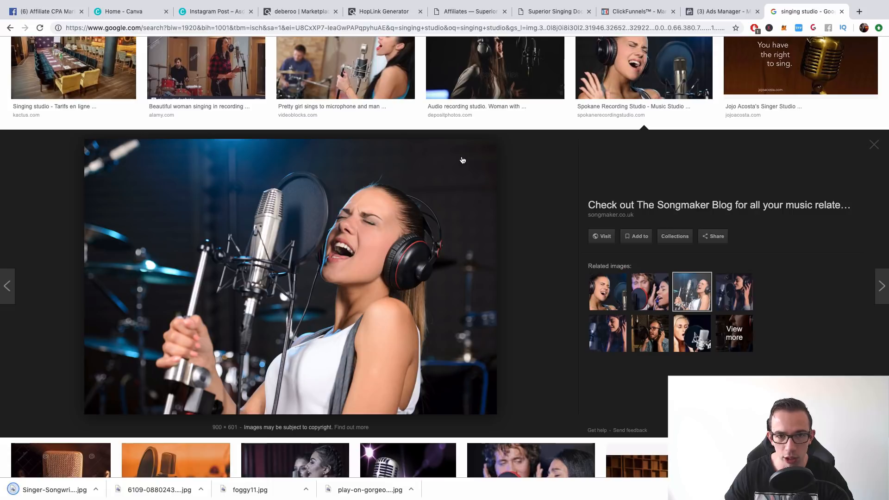
{"action": "key", "text": "Return"}
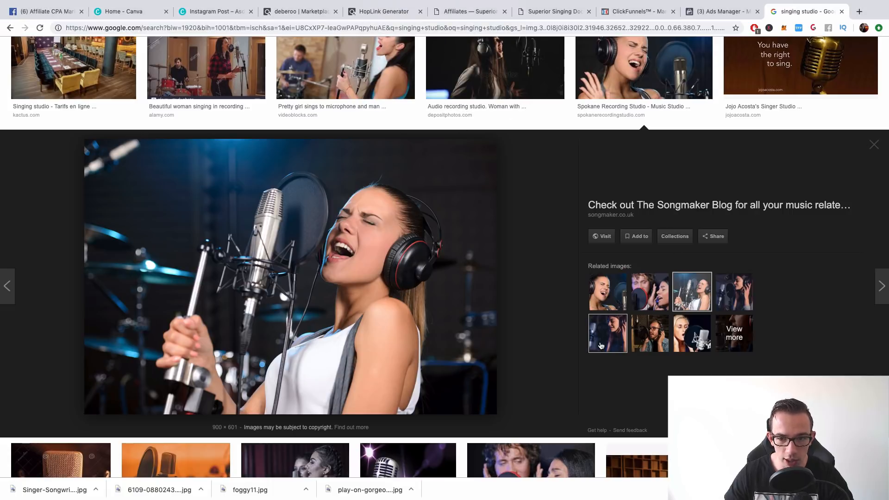
Preview more related studio singer photos and the Hollywood Vocal Studios image with its related images to look for suitable vocalists.
{"action": "left_click", "coordinate": [601, 345]}
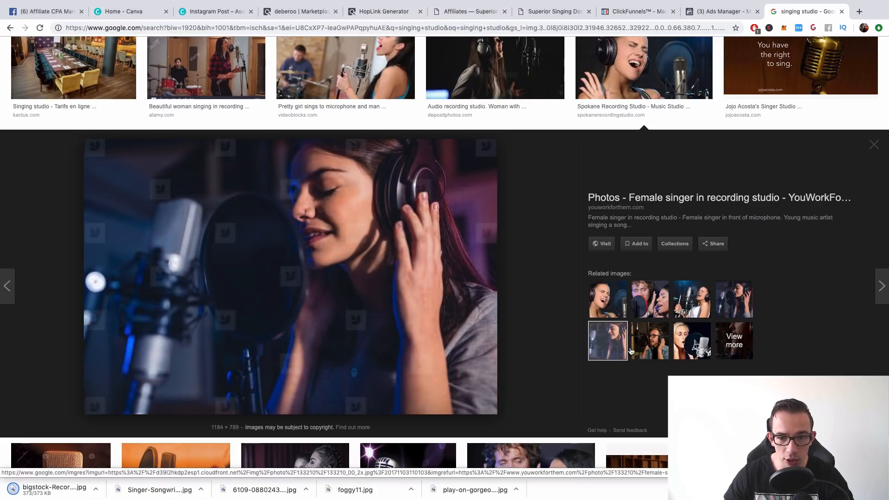
{"action": "left_click", "coordinate": [650, 343]}
{"action": "left_click", "coordinate": [680, 346]}
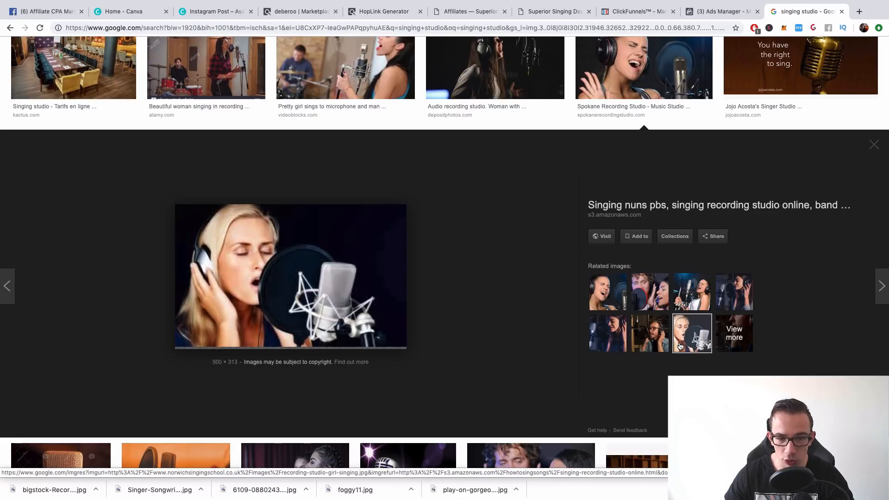
{"action": "scroll", "coordinate": [672, 345], "scroll_direction": "up", "scroll_amount": 15}
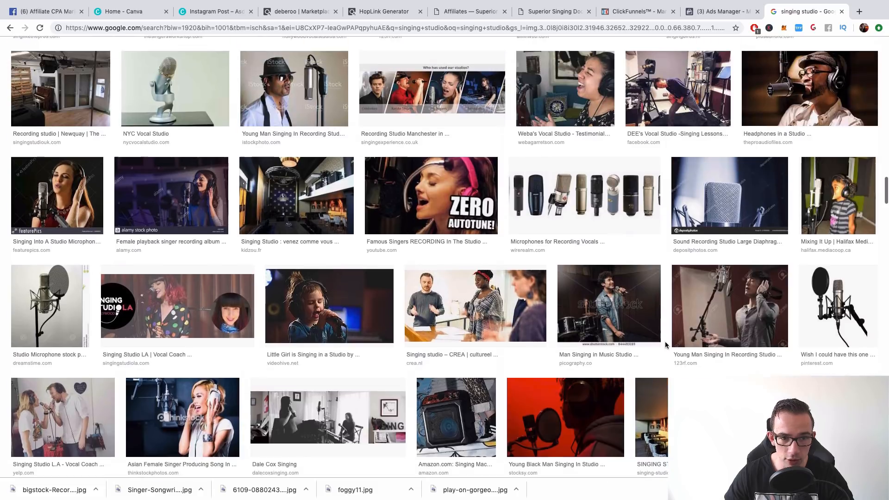
{"action": "scroll", "coordinate": [665, 345], "scroll_direction": "up", "scroll_amount": 4}
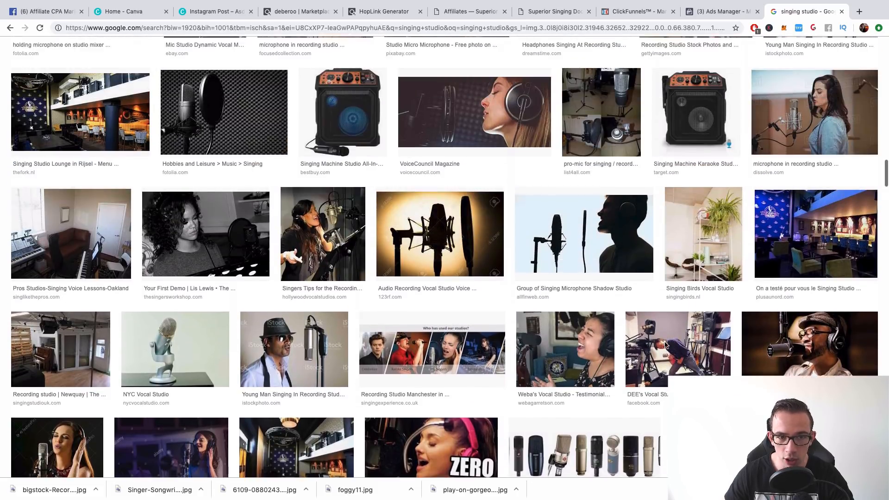
{"action": "scroll", "coordinate": [665, 345], "scroll_direction": "up", "scroll_amount": 2}
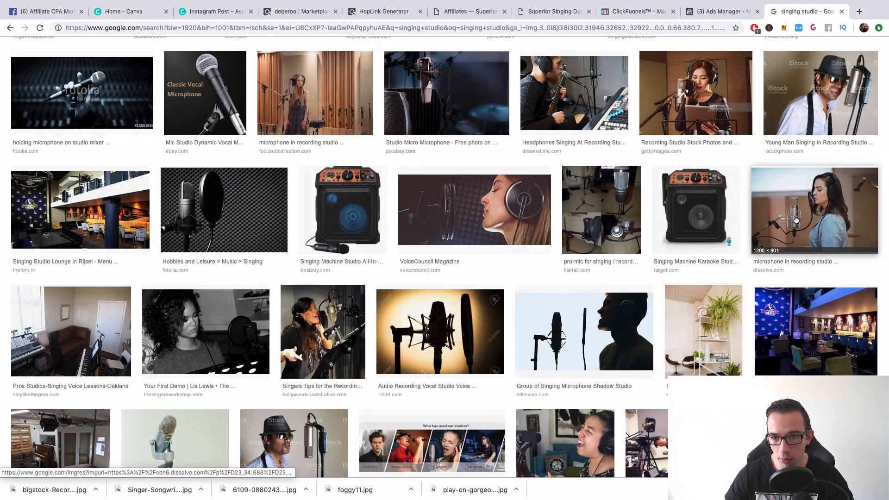
{"action": "left_click", "coordinate": [323, 321]}
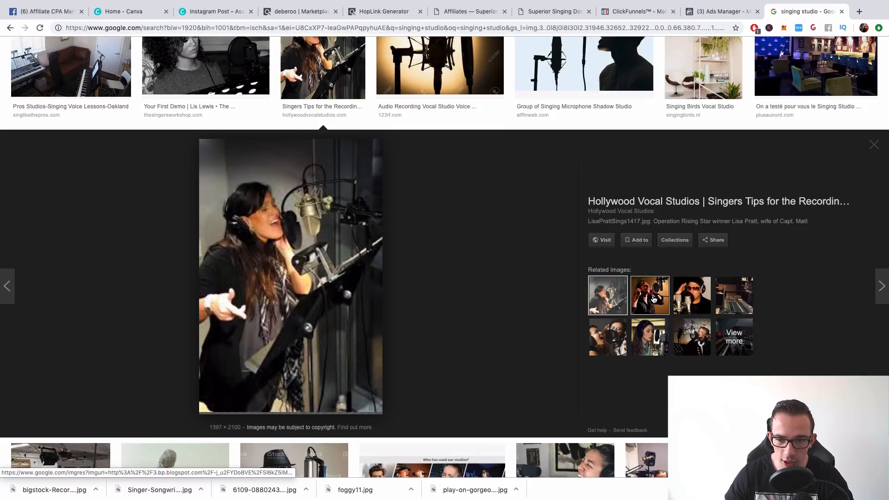
{"action": "left_click", "coordinate": [652, 300]}
{"action": "left_click", "coordinate": [645, 332]}
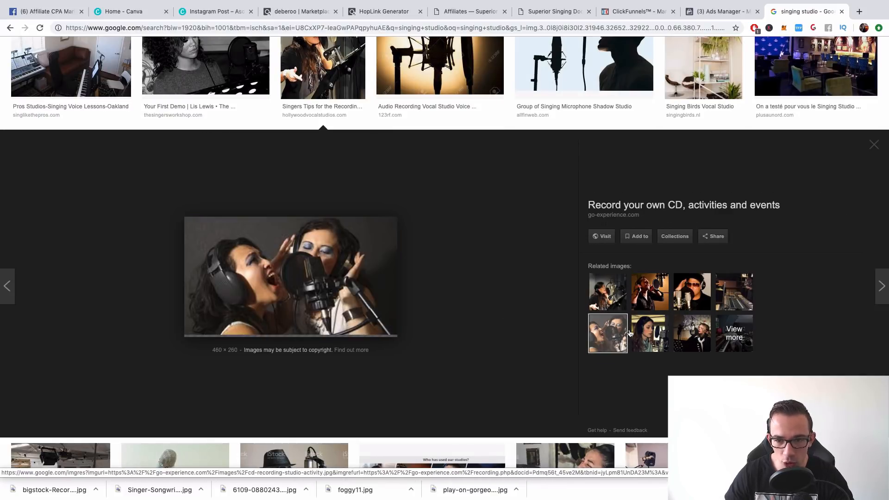
{"action": "left_click", "coordinate": [644, 332]}
Find the Sweetwater "Best Microphones for Singing" photo of a woman singing in a plaid shirt and save the image.
{"action": "scroll", "coordinate": [537, 309], "scroll_direction": "up", "scroll_amount": 10}
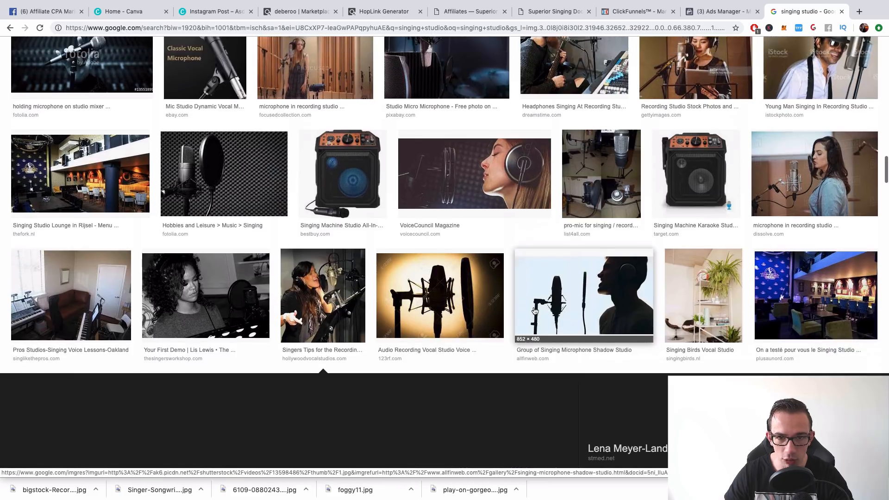
{"action": "scroll", "coordinate": [535, 311], "scroll_direction": "up", "scroll_amount": 10}
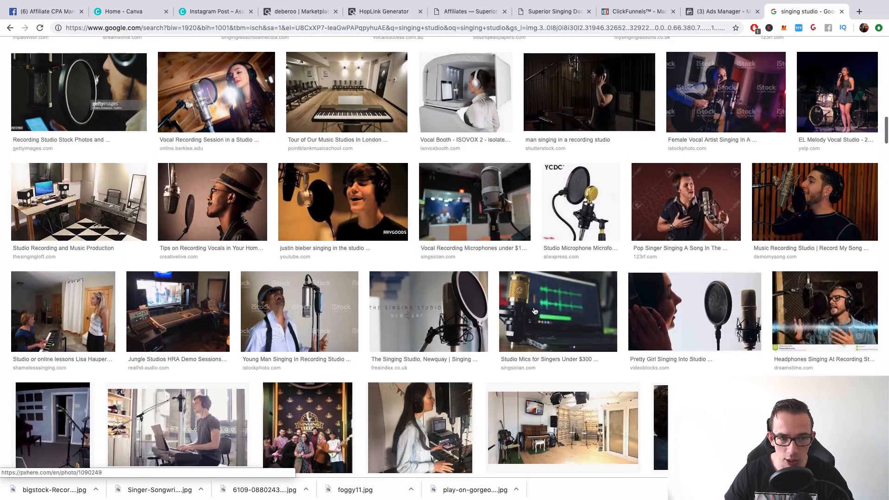
{"action": "scroll", "coordinate": [534, 311], "scroll_direction": "up", "scroll_amount": 7}
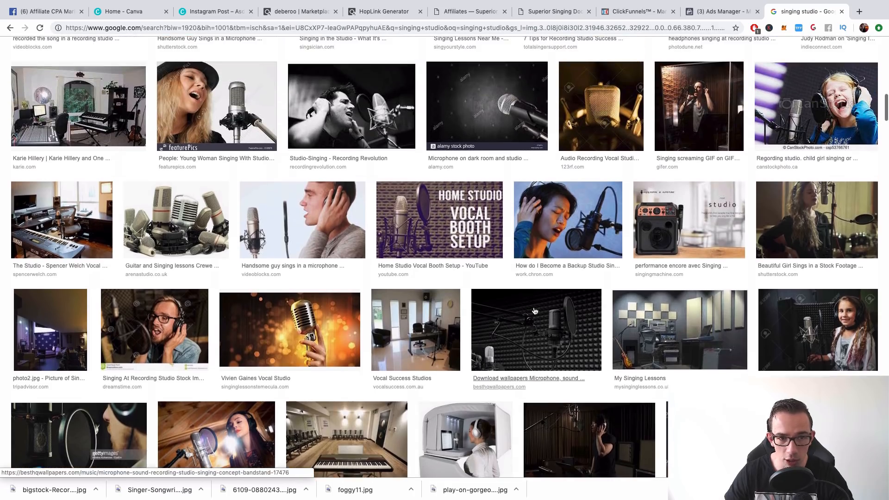
{"action": "scroll", "coordinate": [534, 310], "scroll_direction": "up", "scroll_amount": 8}
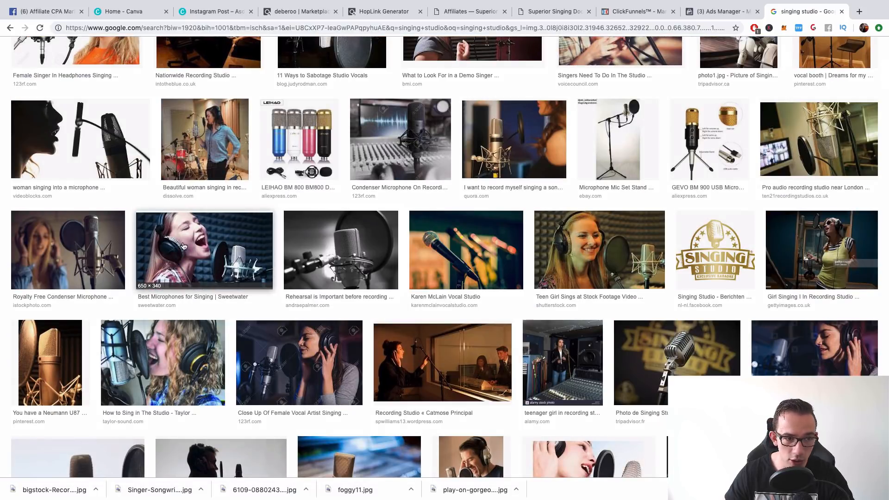
{"action": "left_click", "coordinate": [208, 245]}
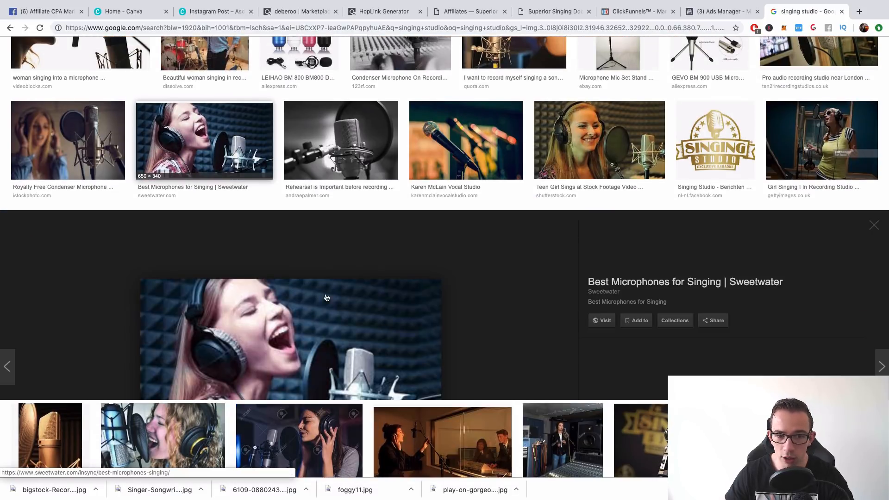
{"action": "right_click", "coordinate": [290, 281]}
{"action": "left_click", "coordinate": [492, 206]}
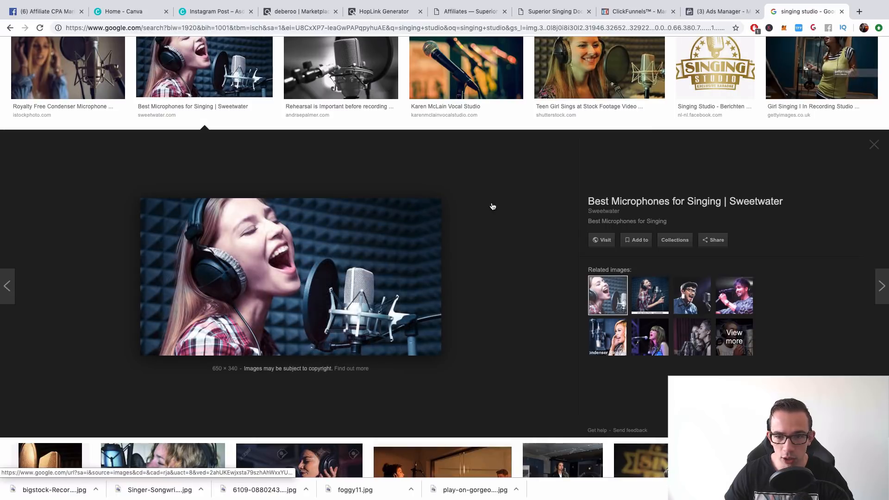
{"action": "key", "text": "Return"}
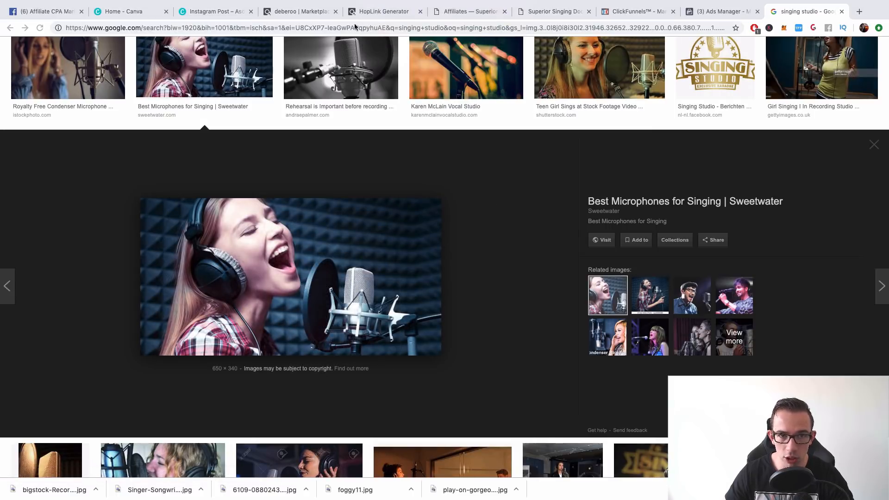
Switch to the Instagram post design in Canva and upload the downloaded singer photos to its image library.
{"action": "left_click", "coordinate": [186, 14]}
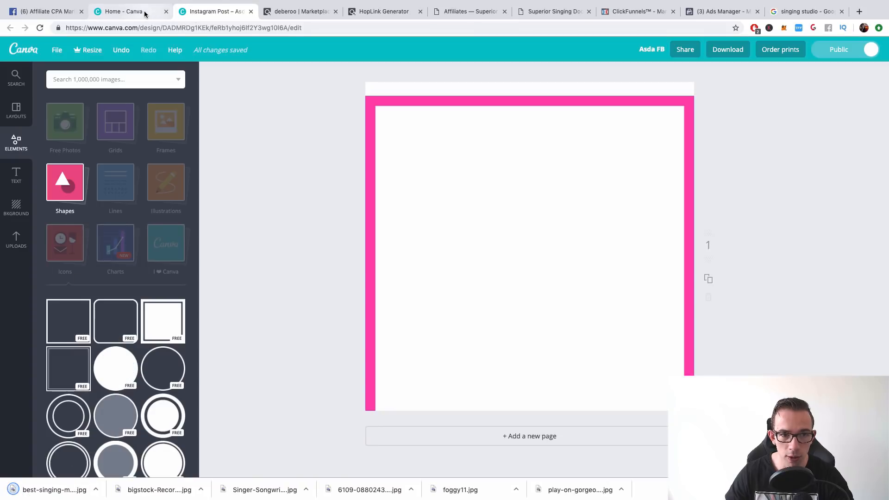
{"action": "left_click_drag", "start_coordinate": [51, 489], "coordinate": [148, 490]}
{"action": "left_click_drag", "start_coordinate": [254, 489], "coordinate": [164, 412]}
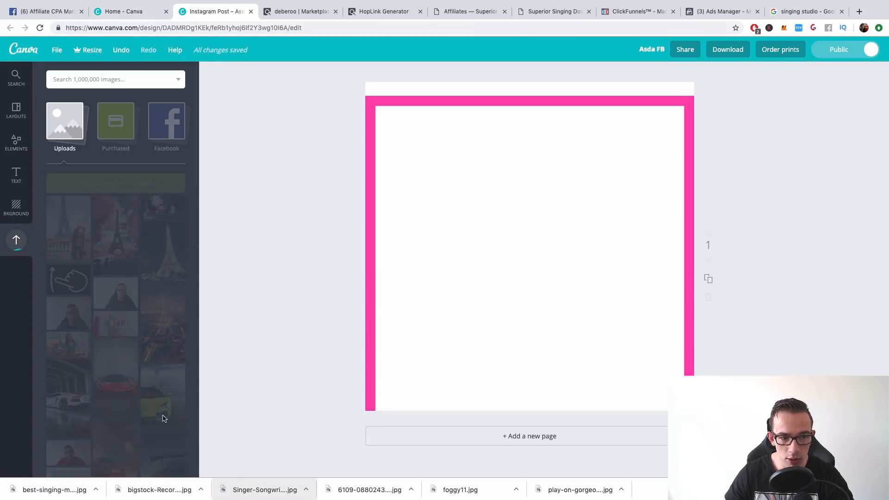
{"action": "left_click_drag", "start_coordinate": [143, 367], "coordinate": [239, 371]}
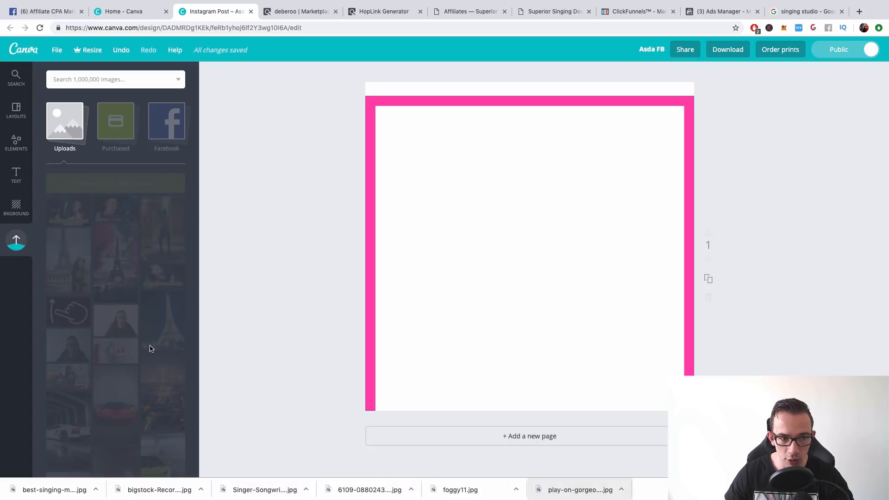
{"action": "left_click_drag", "start_coordinate": [150, 348], "coordinate": [149, 348]}
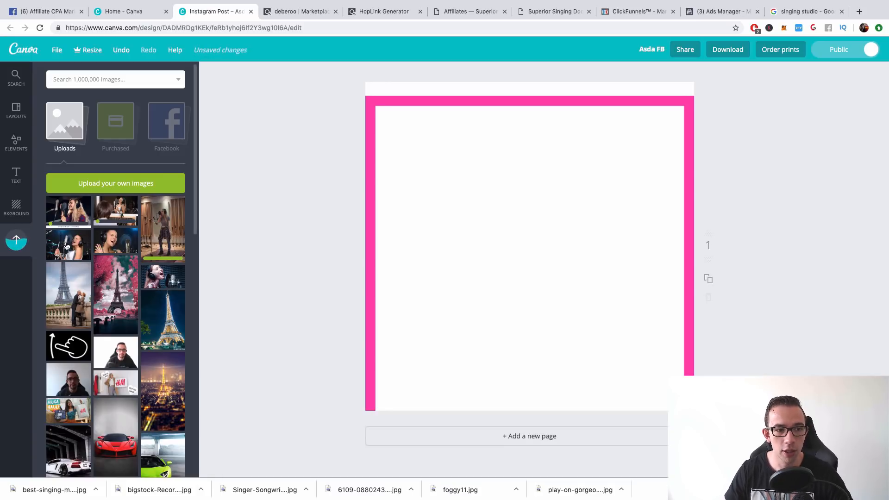
Place the photo of the singer in the white top in the design, enlarge and position it to fill the pink frame, and dismiss the upload error.
{"action": "left_click_drag", "start_coordinate": [590, 301], "coordinate": [456, 231]}
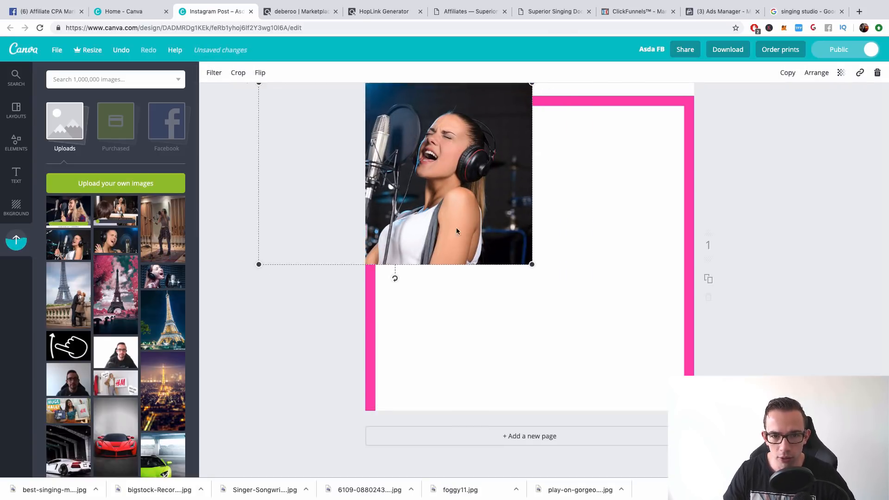
{"action": "left_click_drag", "start_coordinate": [531, 264], "coordinate": [751, 410]}
{"action": "left_click_drag", "start_coordinate": [646, 343], "coordinate": [637, 314]}
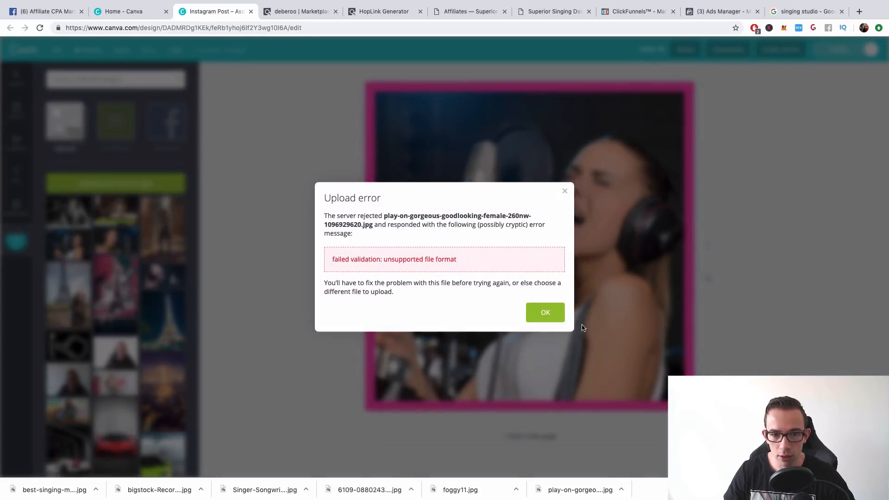
{"action": "left_click", "coordinate": [545, 313]}
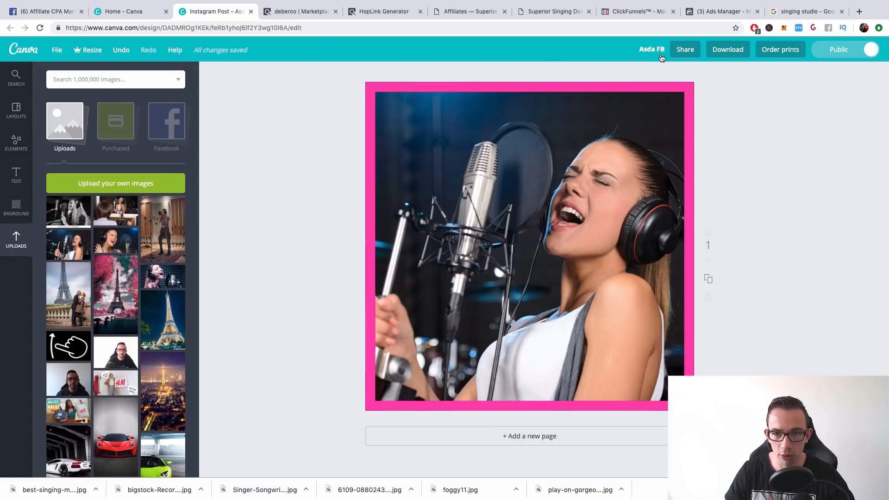
Rename the design as SSM FB, download it as a PNG, and dismiss the download message.
{"action": "left_click", "coordinate": [659, 52]}
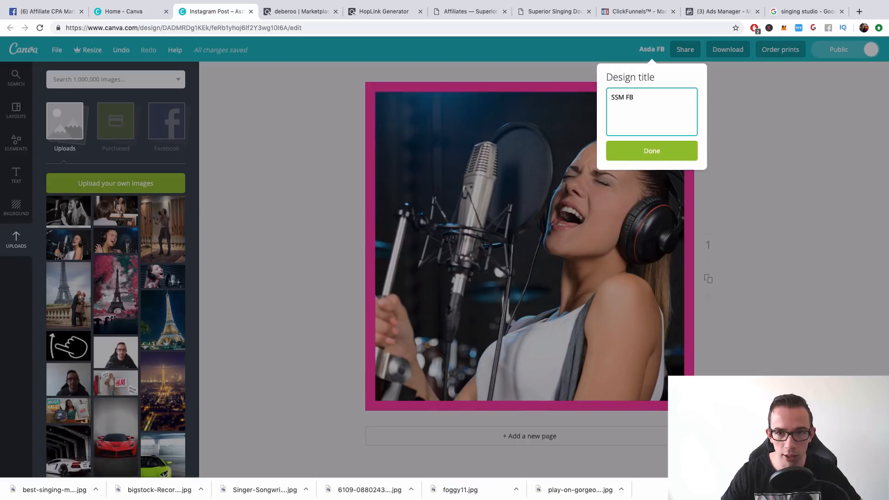
{"action": "left_click", "coordinate": [689, 158]}
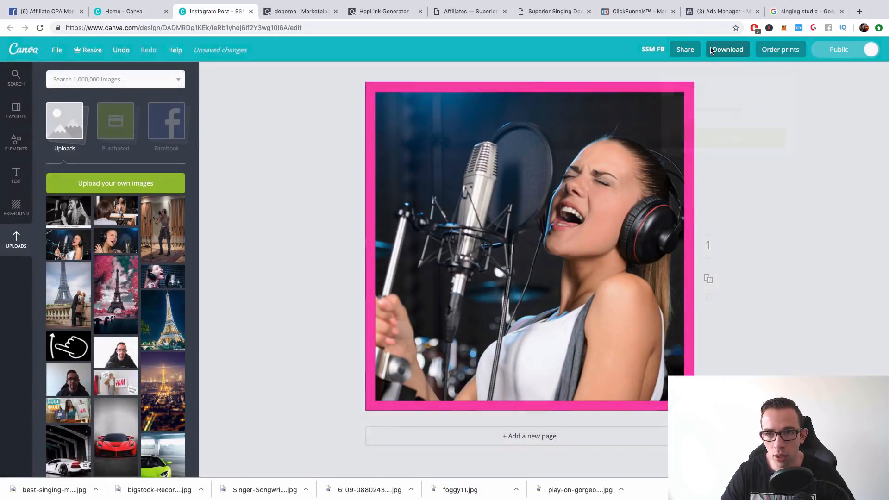
{"action": "left_click", "coordinate": [727, 49]}
{"action": "left_click", "coordinate": [720, 131]}
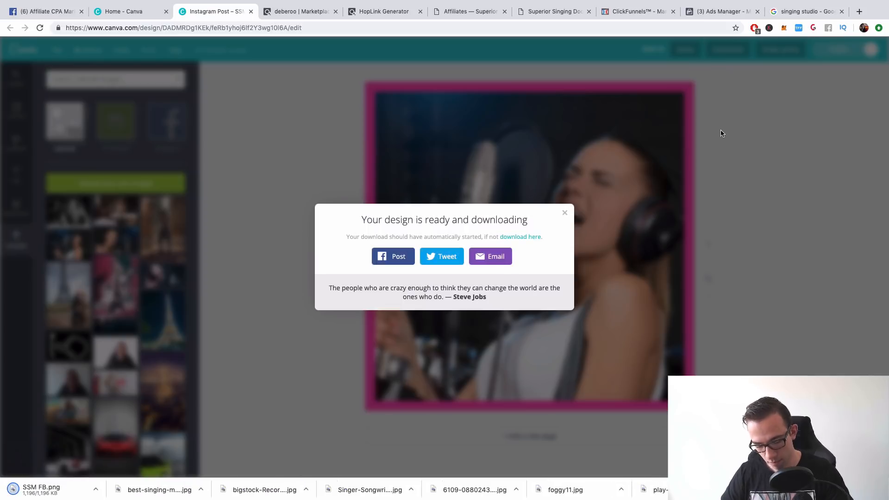
{"action": "left_click", "coordinate": [565, 212]}
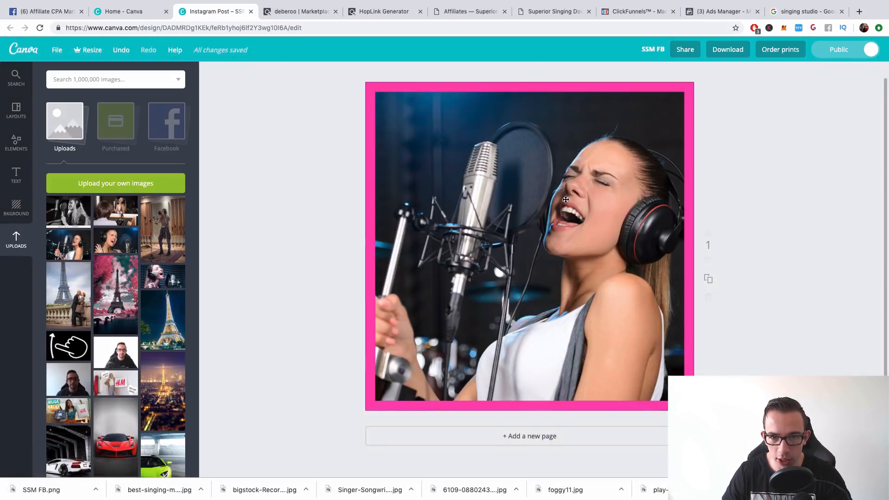
Replace the singer photo with the one showing the mixing desk, enlarge it to cover the page, and realign the pink frame with the page edges.
{"action": "left_click", "coordinate": [526, 100]}
{"action": "key", "text": "Delete"}
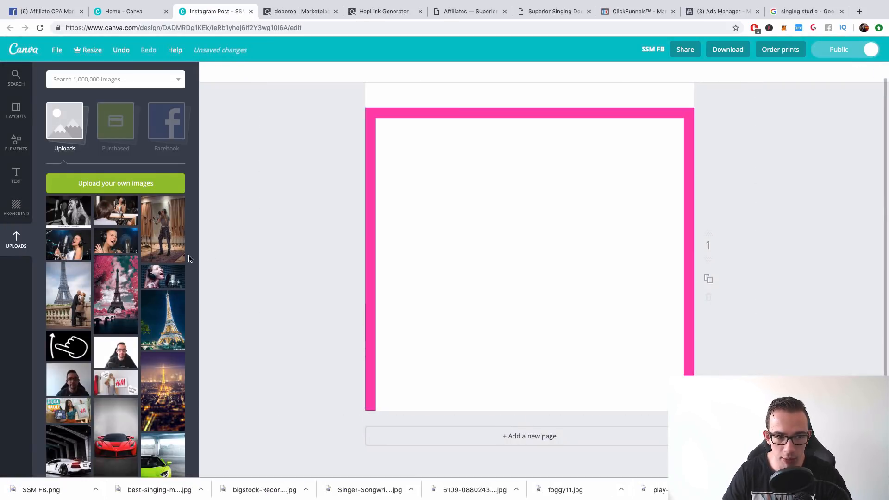
{"action": "left_click", "coordinate": [115, 210]}
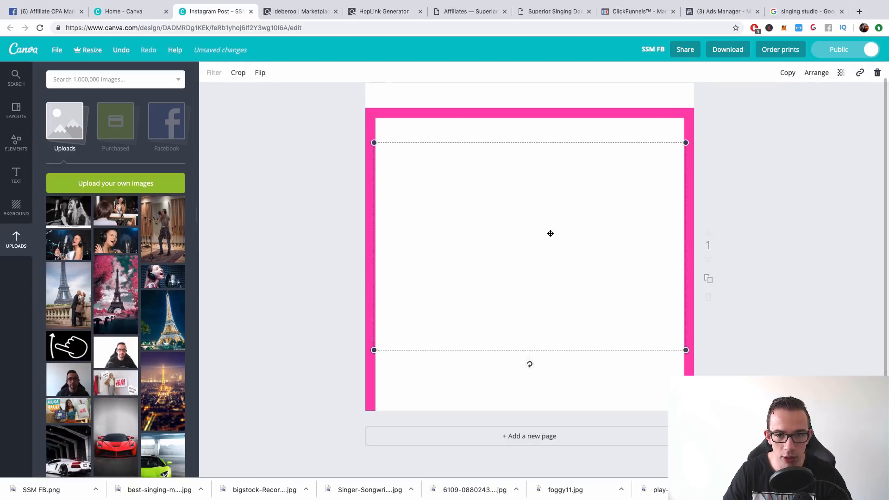
{"action": "left_click_drag", "start_coordinate": [549, 231], "coordinate": [485, 245]}
{"action": "left_click_drag", "start_coordinate": [571, 306], "coordinate": [624, 372]}
{"action": "left_click_drag", "start_coordinate": [677, 384], "coordinate": [718, 412]}
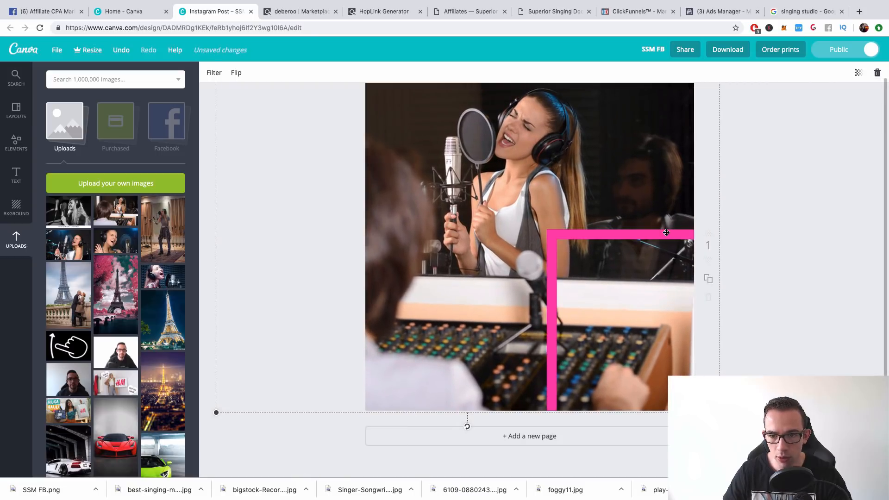
{"action": "left_click_drag", "start_coordinate": [665, 233], "coordinate": [484, 90]}
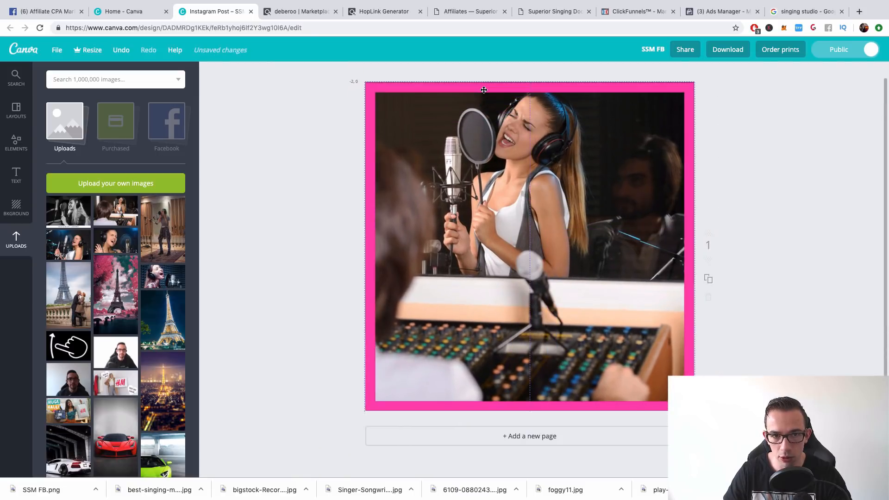
{"action": "left_click", "coordinate": [661, 87]}
{"action": "left_click", "coordinate": [784, 90]}
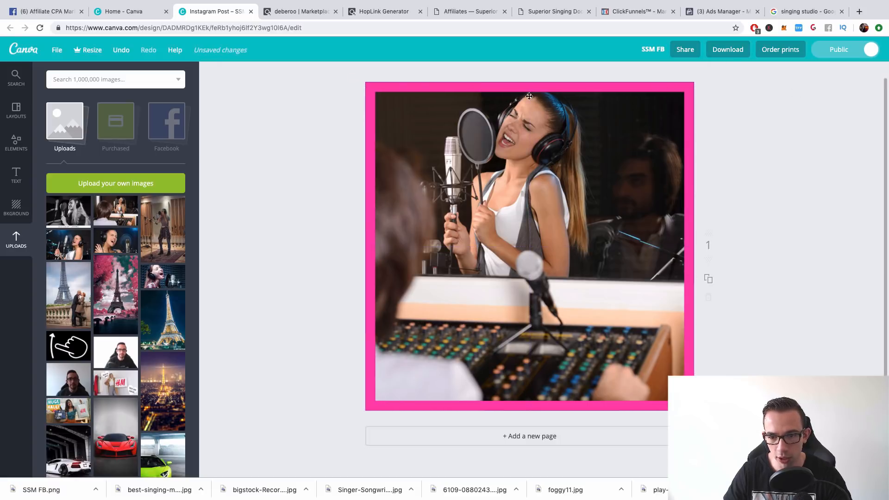
Download the mixing-desk version of the design and dismiss the download message.
{"action": "left_click", "coordinate": [726, 50]}
{"action": "left_click", "coordinate": [746, 129]}
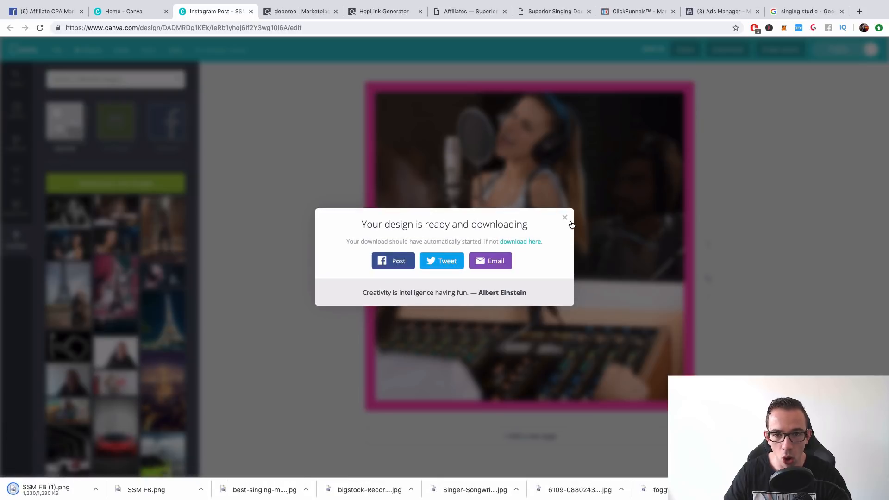
{"action": "left_click", "coordinate": [564, 217]}
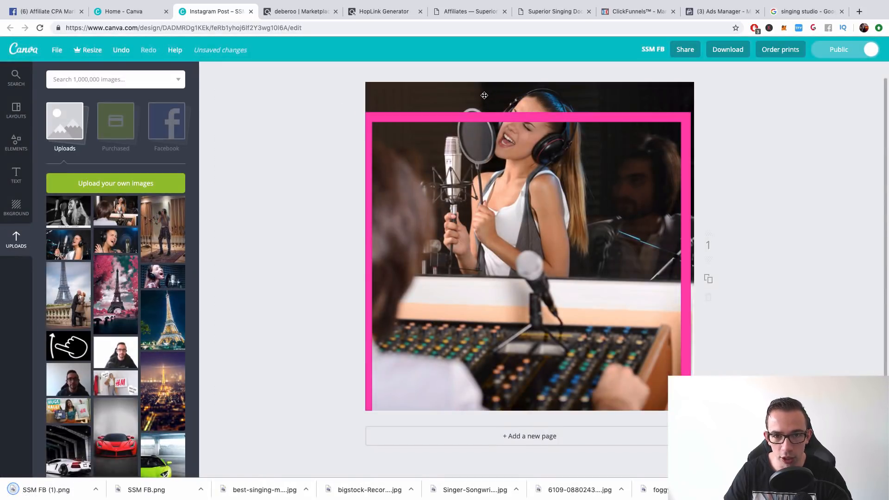
Swap the mixing-desk photo for the close-up of the singer with a raised hand, enlarge it to cover the page, and realign the pink frame.
{"action": "left_click", "coordinate": [484, 95]}
{"action": "key", "text": "Delete"}
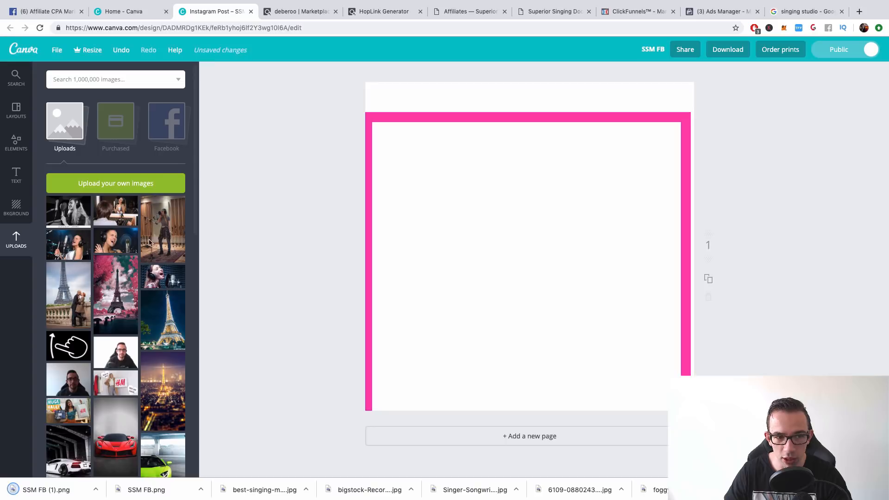
{"action": "left_click", "coordinate": [116, 240]}
{"action": "left_click_drag", "start_coordinate": [559, 242], "coordinate": [515, 148]}
{"action": "scroll", "coordinate": [528, 181], "scroll_direction": "up", "scroll_amount": 1}
{"action": "left_click_drag", "start_coordinate": [592, 240], "coordinate": [886, 410]}
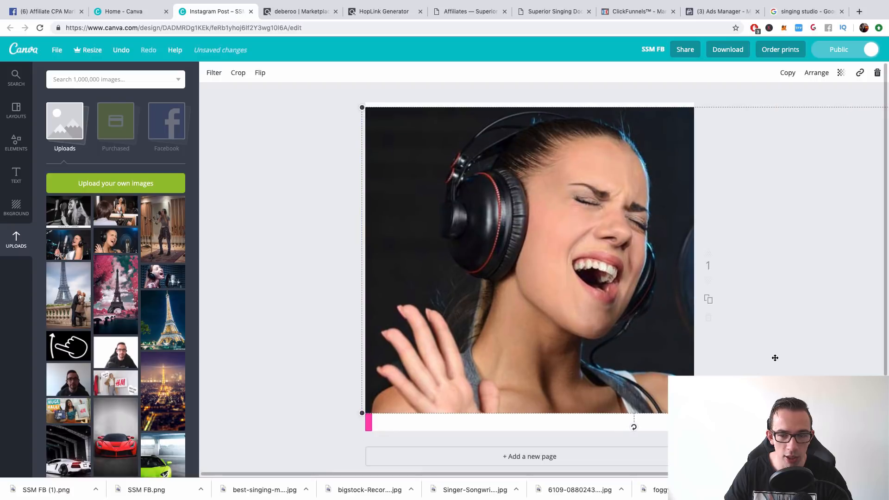
{"action": "left_click_drag", "start_coordinate": [773, 357], "coordinate": [670, 376]}
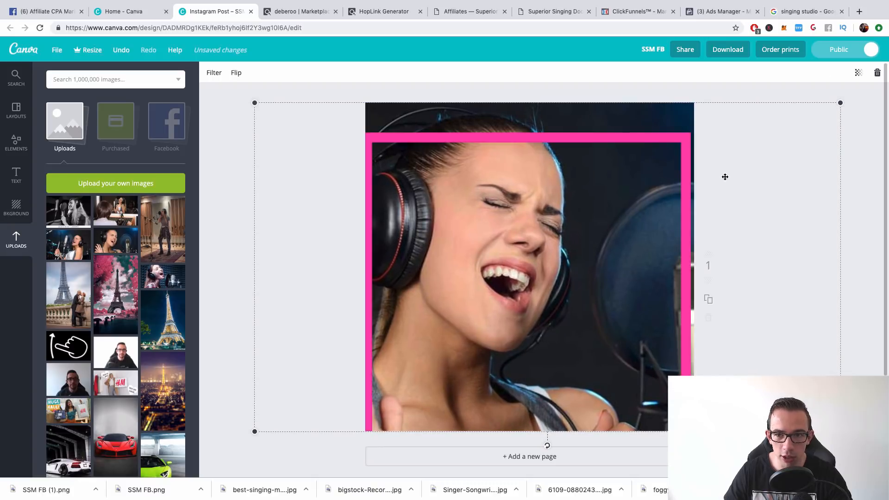
{"action": "left_click_drag", "start_coordinate": [662, 142], "coordinate": [666, 114]}
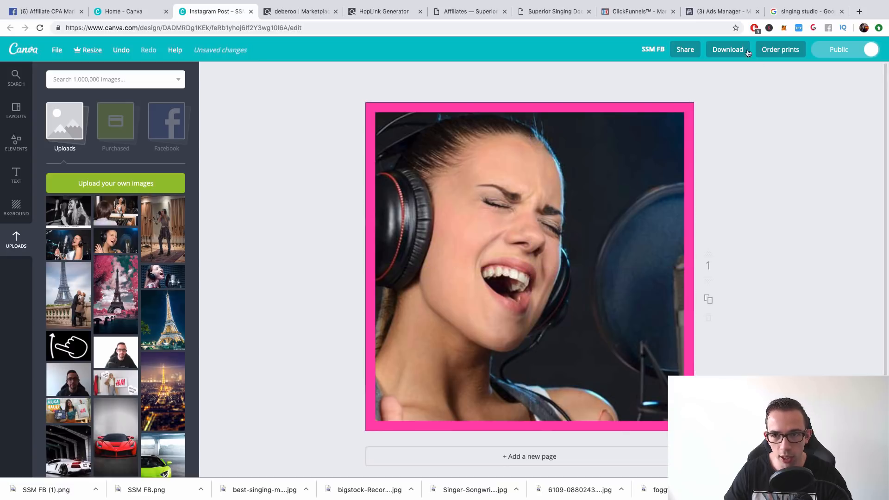
Download the close-up version of the design and delete the singer photo from the page.
{"action": "left_click", "coordinate": [728, 49]}
{"action": "left_click", "coordinate": [726, 128]}
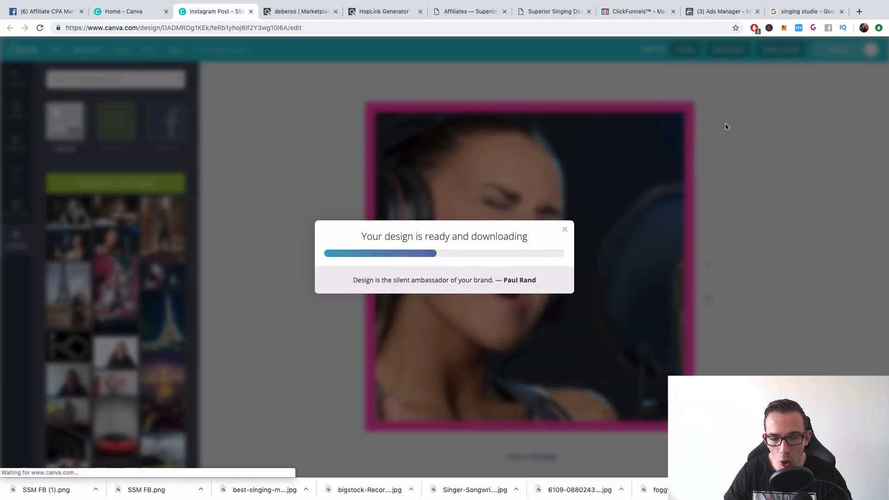
{"action": "left_click", "coordinate": [561, 220]}
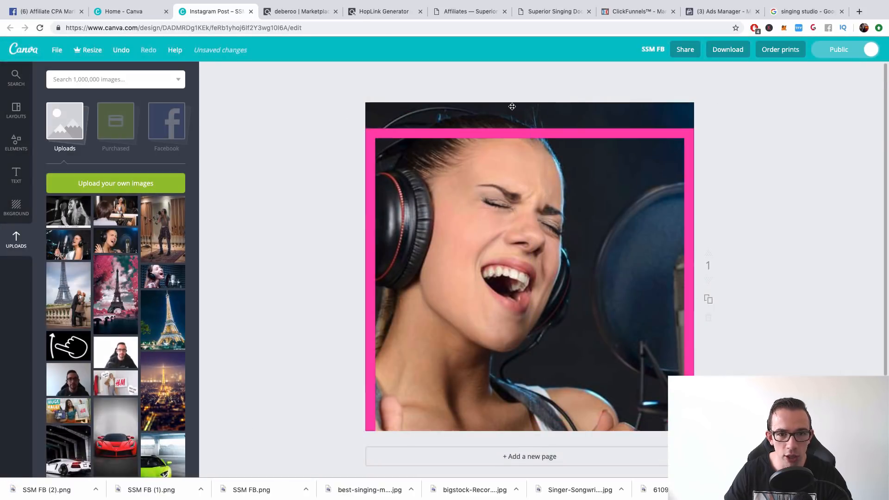
{"action": "left_click", "coordinate": [512, 107]}
{"action": "key", "text": "Delete"}
Try the full-length photo of the singer in the wood-panelled studio, enlarged from the page's upper corner, and delete it.
{"action": "left_click", "coordinate": [147, 224]}
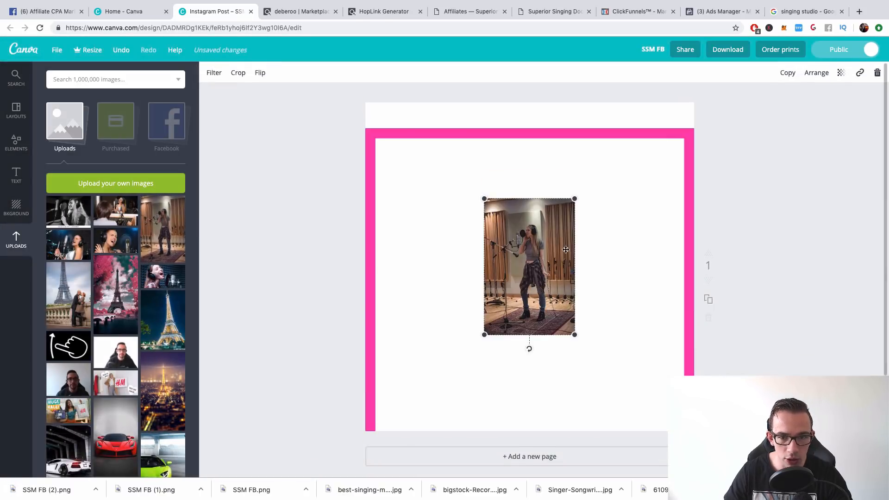
{"action": "left_click_drag", "start_coordinate": [571, 290], "coordinate": [449, 188]}
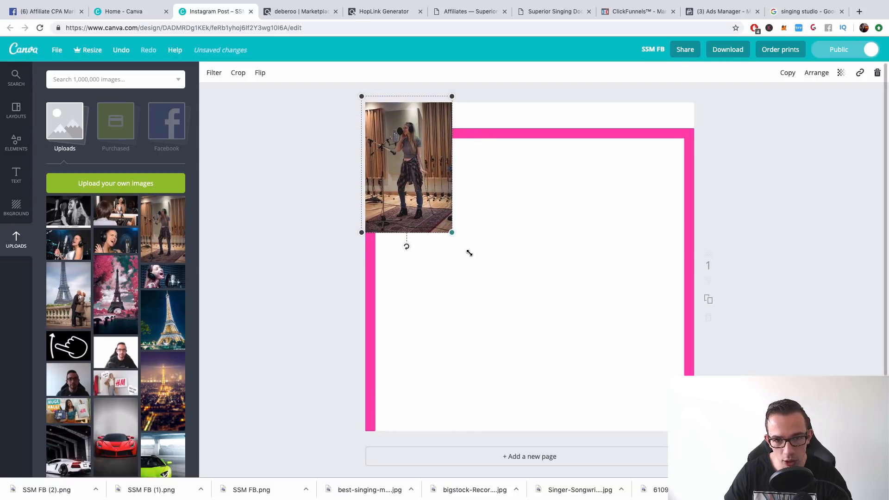
{"action": "left_click_drag", "start_coordinate": [469, 253], "coordinate": [651, 499]}
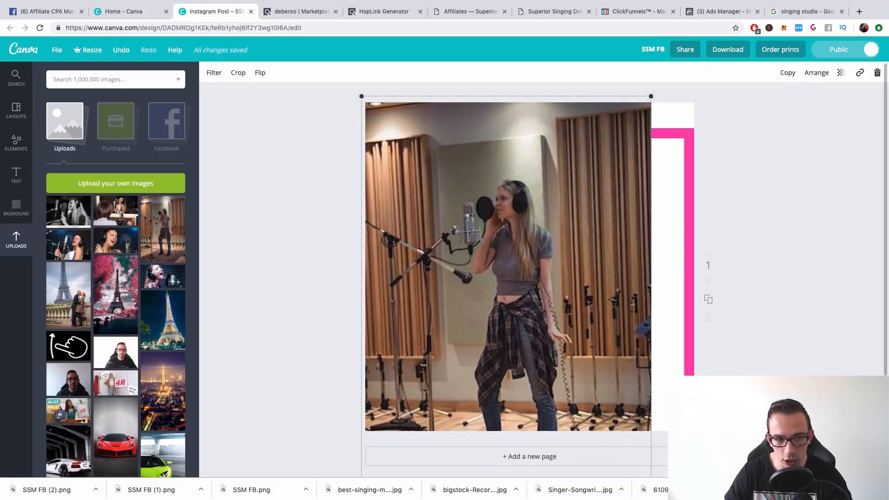
{"action": "key", "text": "Delete"}
Try the photo of the singer in the plaid shirt, enlarged and shifted across the page, and delete it.
{"action": "left_click", "coordinate": [69, 244]}
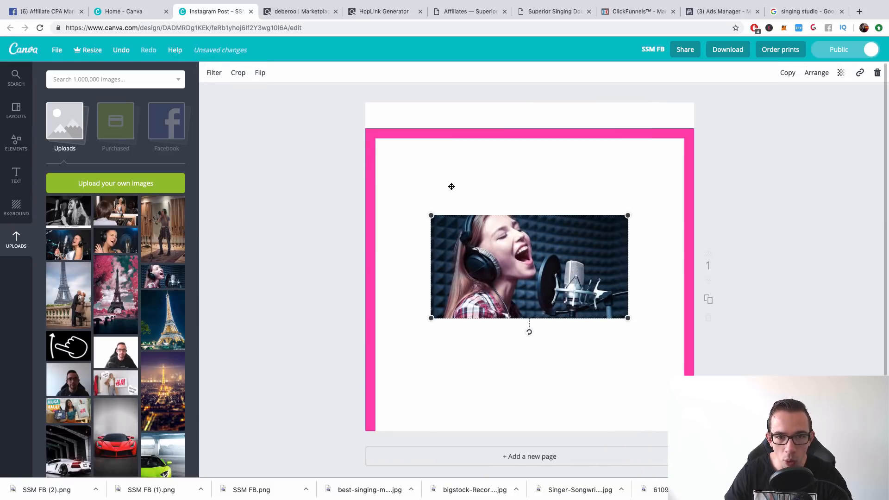
{"action": "left_click_drag", "start_coordinate": [463, 232], "coordinate": [373, 97]}
{"action": "left_click_drag", "start_coordinate": [540, 179], "coordinate": [886, 356]}
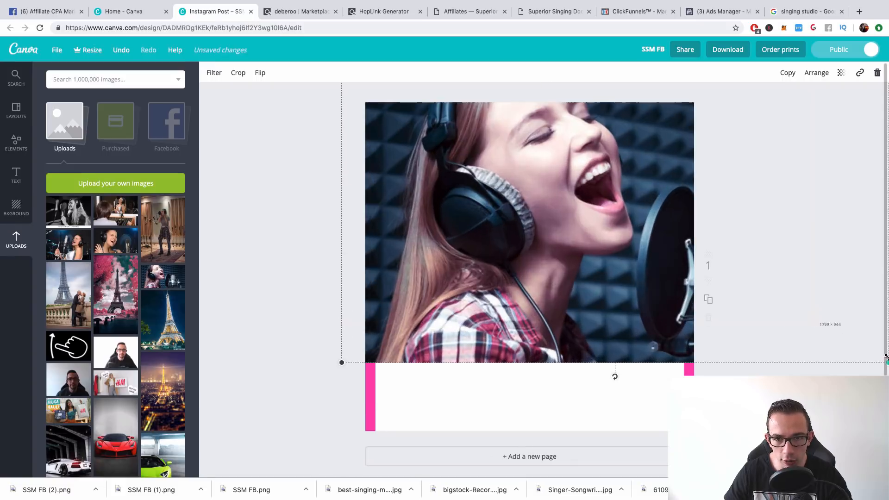
{"action": "left_click_drag", "start_coordinate": [770, 321], "coordinate": [695, 323]}
{"action": "key", "text": "Delete"}
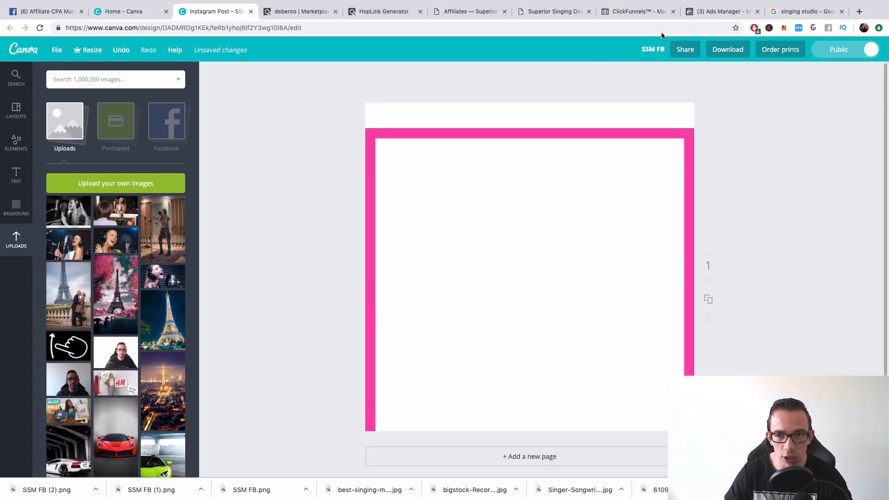
Switch to the Google Images results and preview related singer images and the Quora studio recording image to look for further vocalist photos.
{"action": "left_click", "coordinate": [805, 11]}
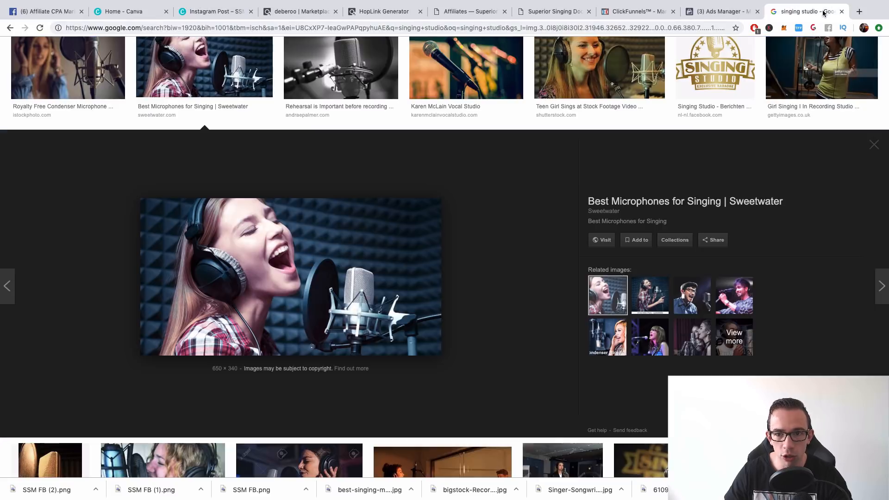
{"action": "left_click", "coordinate": [699, 309]}
{"action": "left_click", "coordinate": [651, 307]}
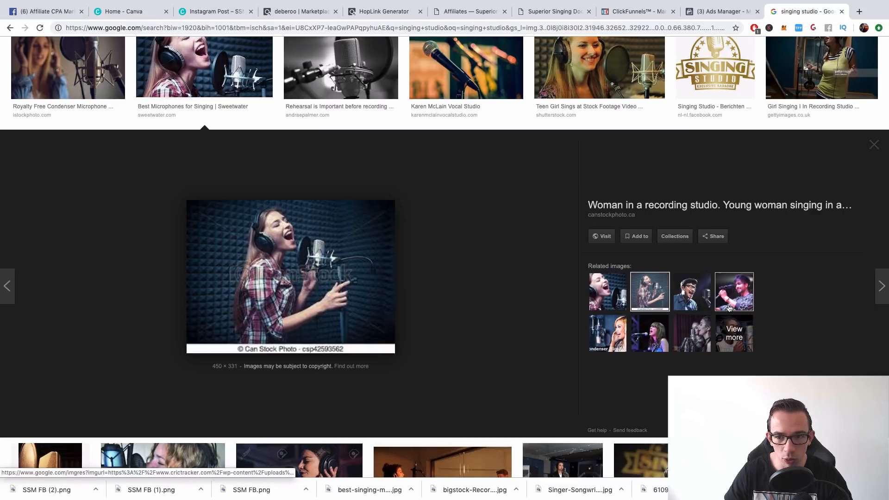
{"action": "left_click", "coordinate": [734, 299]}
{"action": "left_click", "coordinate": [623, 347]}
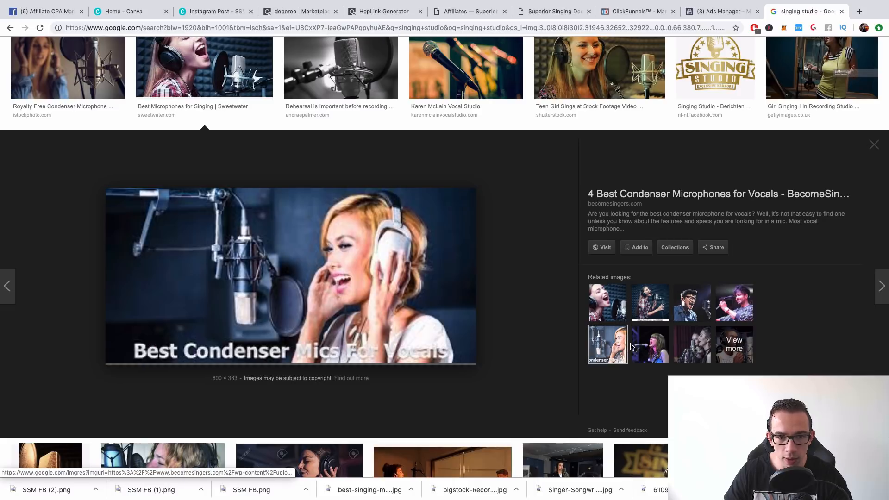
{"action": "scroll", "coordinate": [576, 270], "scroll_direction": "up", "scroll_amount": 5}
{"action": "scroll", "coordinate": [587, 266], "scroll_direction": "up", "scroll_amount": 2}
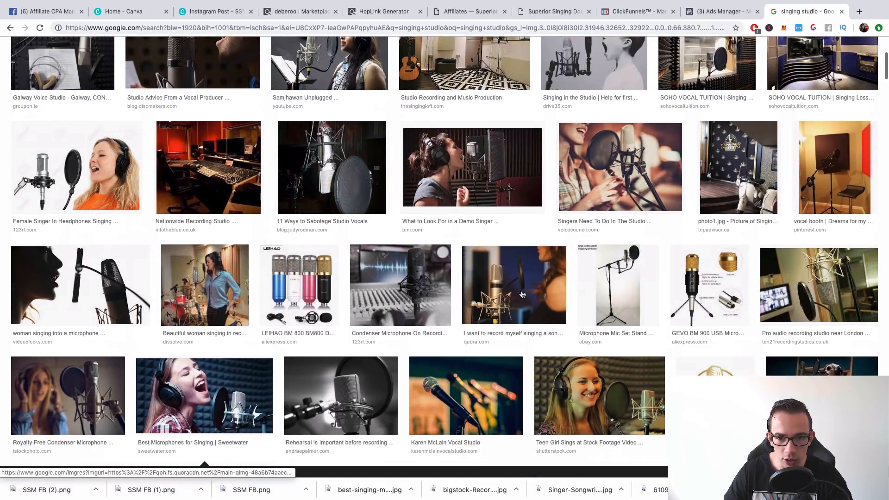
{"action": "left_click", "coordinate": [524, 294]}
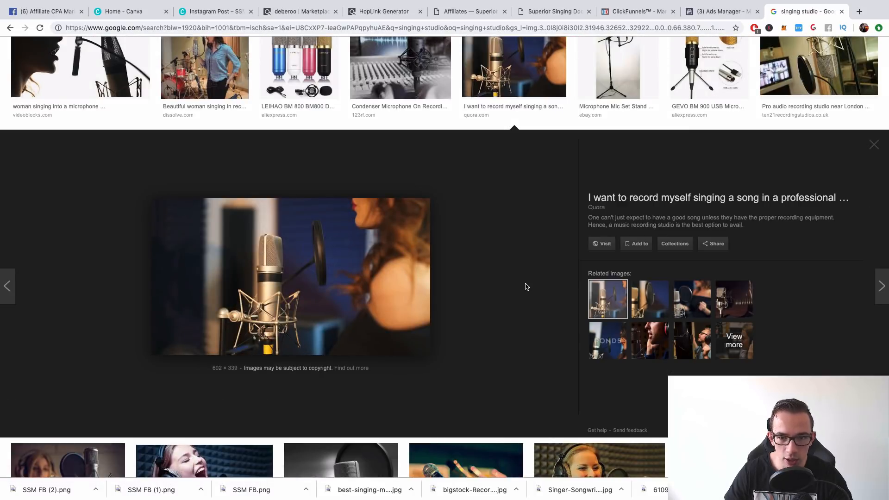
{"action": "left_click", "coordinate": [647, 291]}
{"action": "scroll", "coordinate": [462, 280], "scroll_direction": "up", "scroll_amount": 10}
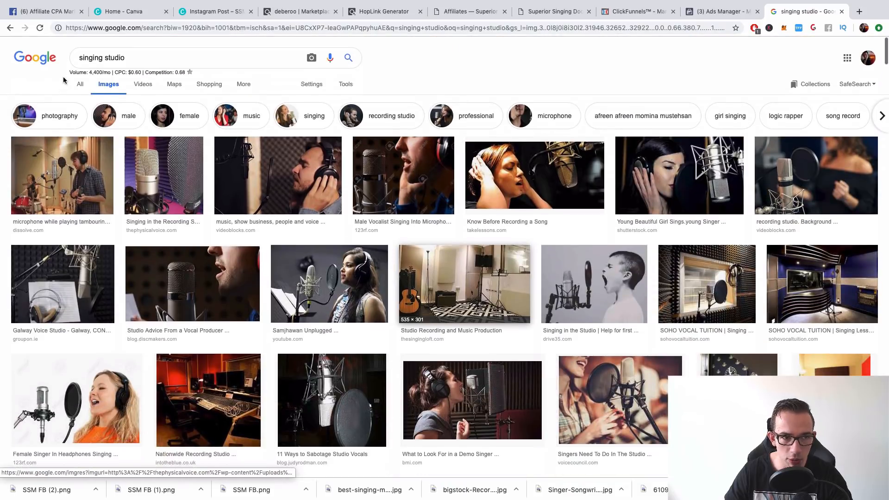
Limit the "singing studio" image results to large size and browse them for suitable vocalist photos.
{"action": "left_click", "coordinate": [346, 84]}
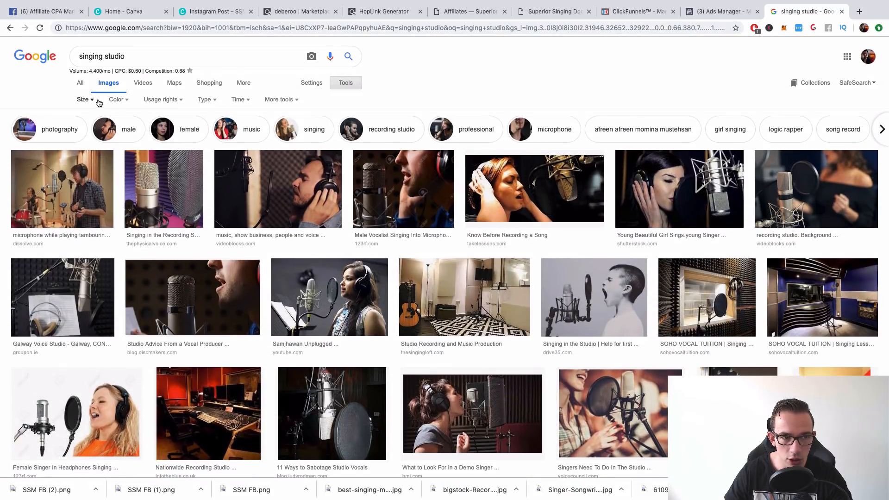
{"action": "left_click", "coordinate": [99, 102]}
{"action": "left_click", "coordinate": [121, 128]}
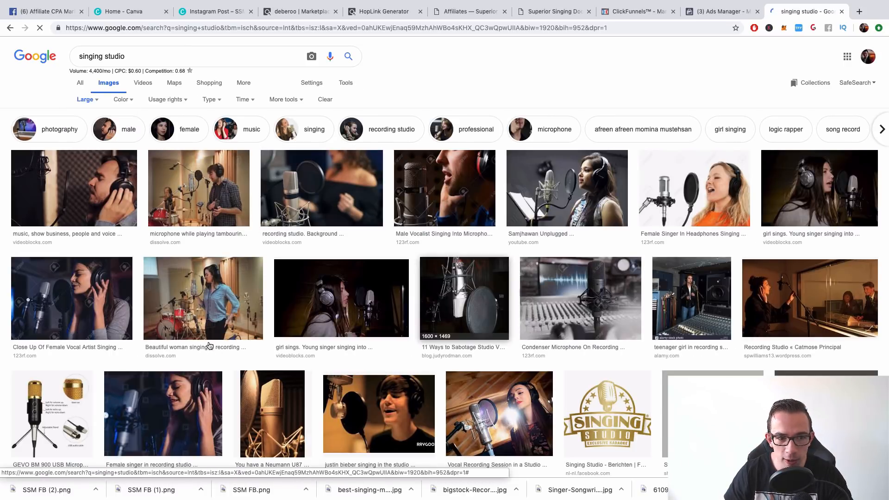
{"action": "scroll", "coordinate": [253, 313], "scroll_direction": "down", "scroll_amount": 2}
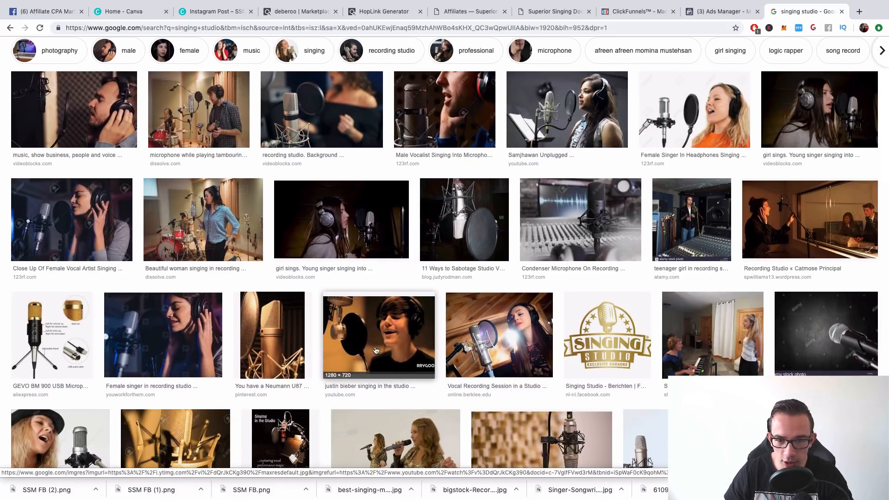
{"action": "scroll", "coordinate": [417, 324], "scroll_direction": "down", "scroll_amount": 1}
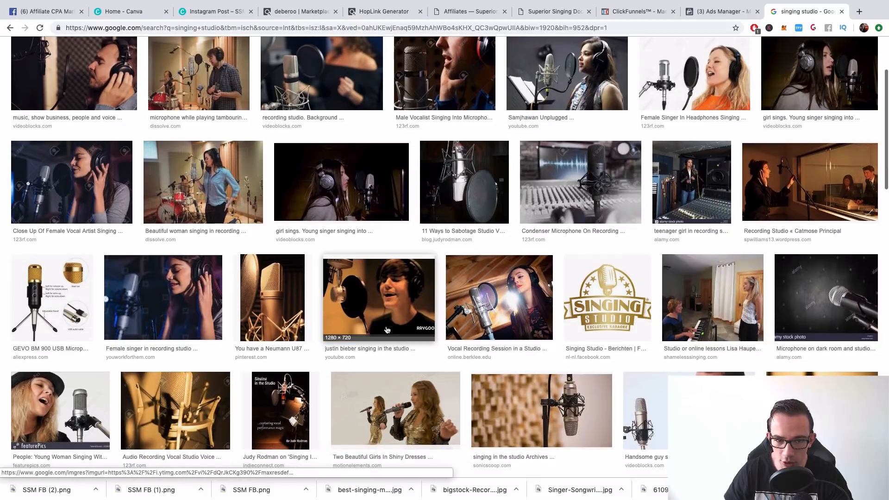
{"action": "scroll", "coordinate": [400, 296], "scroll_direction": "down", "scroll_amount": 4}
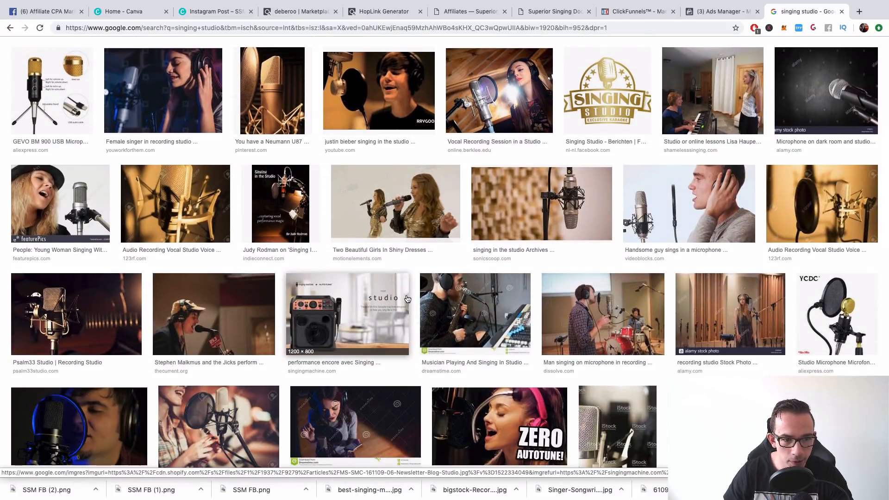
{"action": "scroll", "coordinate": [408, 298], "scroll_direction": "down", "scroll_amount": 1}
{"action": "scroll", "coordinate": [407, 299], "scroll_direction": "down", "scroll_amount": 2}
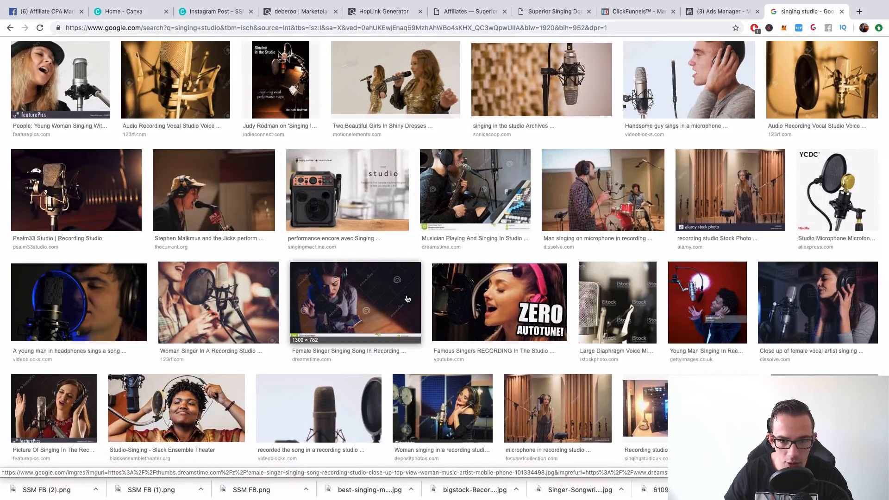
Save the Black Ensemble Theater photo of the singer holding headphones to the desktop as the JPEG Studio-Singing.jpg.
{"action": "scroll", "coordinate": [407, 298], "scroll_direction": "down", "scroll_amount": 2}
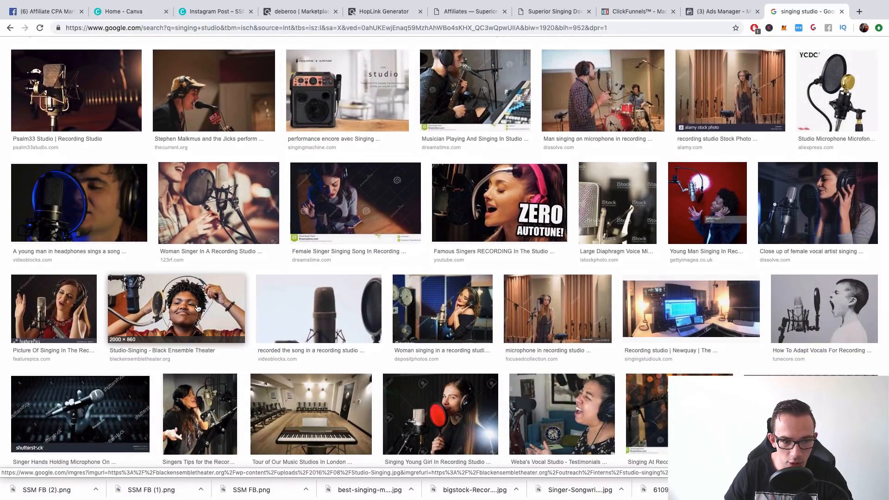
{"action": "left_click", "coordinate": [195, 309]}
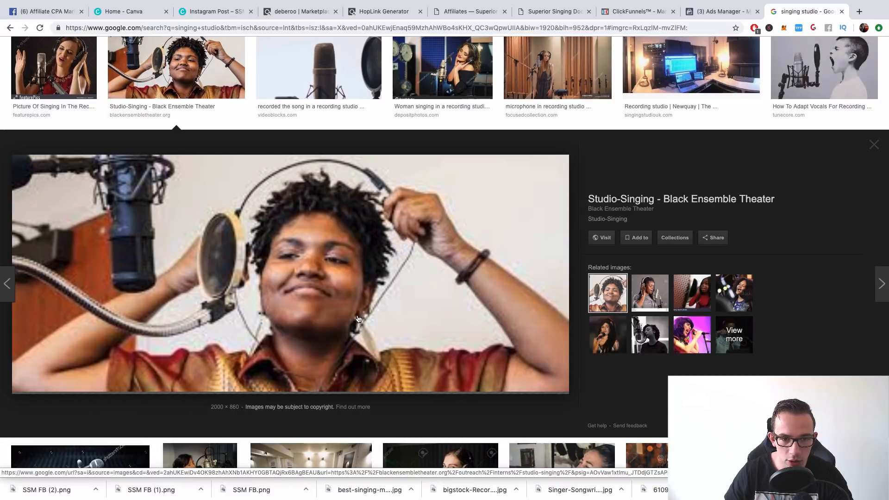
{"action": "right_click", "coordinate": [310, 284]}
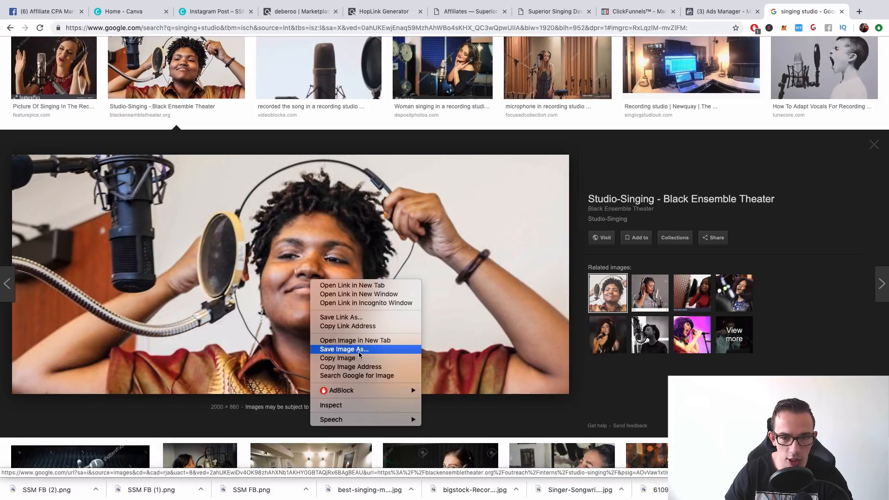
{"action": "left_click", "coordinate": [360, 355]}
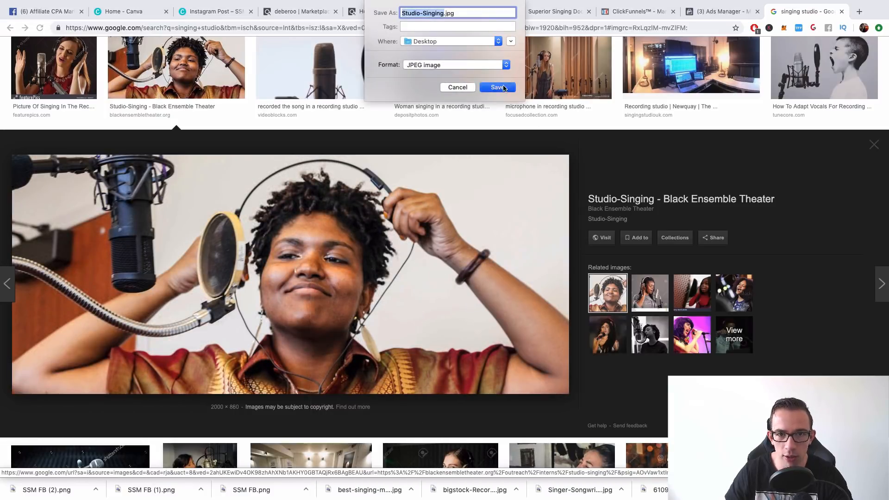
{"action": "key", "text": "Escape"}
Switch to the Canva design and upload the downloaded Studio-Singing.jpg to the image uploads.
{"action": "left_click", "coordinate": [694, 14]}
{"action": "left_click", "coordinate": [638, 12]}
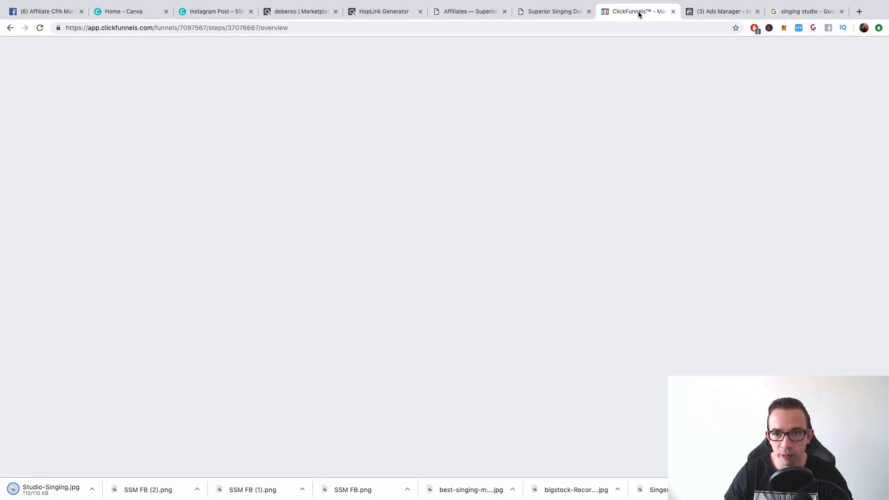
{"action": "left_click", "coordinate": [221, 11]}
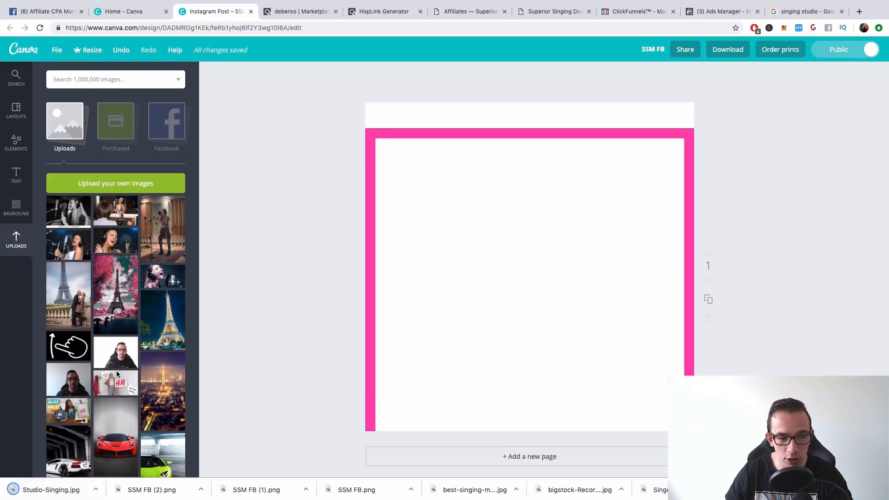
{"action": "left_click", "coordinate": [51, 490]}
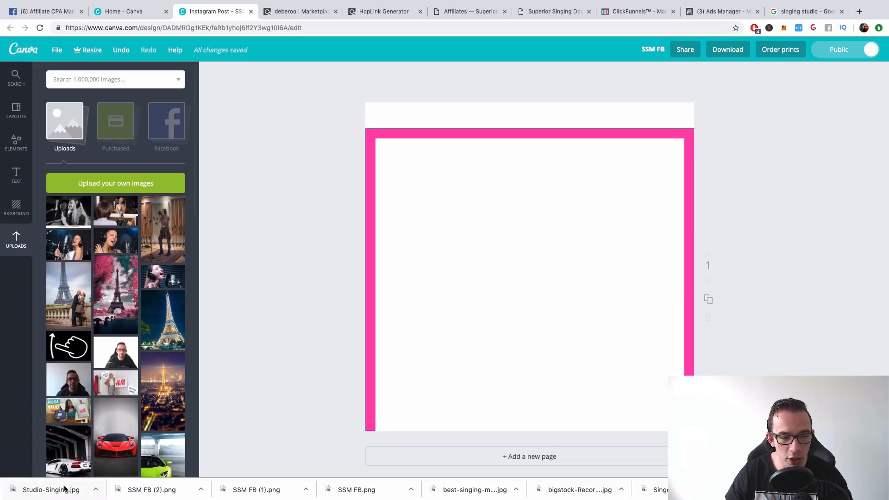
{"action": "left_click_drag", "start_coordinate": [65, 489], "coordinate": [122, 377]}
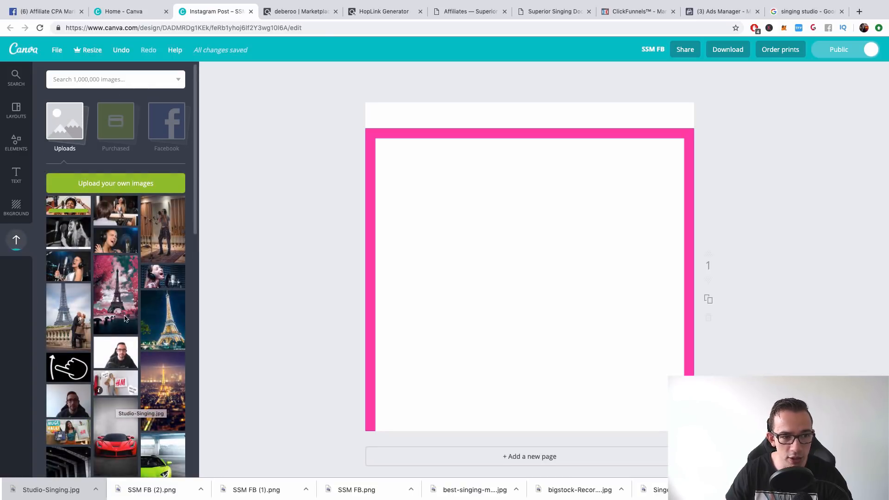
Add the Studio-Singing photo to the page and enlarge and shift it so the microphone and singer's face fill most of the page.
{"action": "left_click", "coordinate": [77, 205]}
{"action": "left_click_drag", "start_coordinate": [495, 263], "coordinate": [366, 167]}
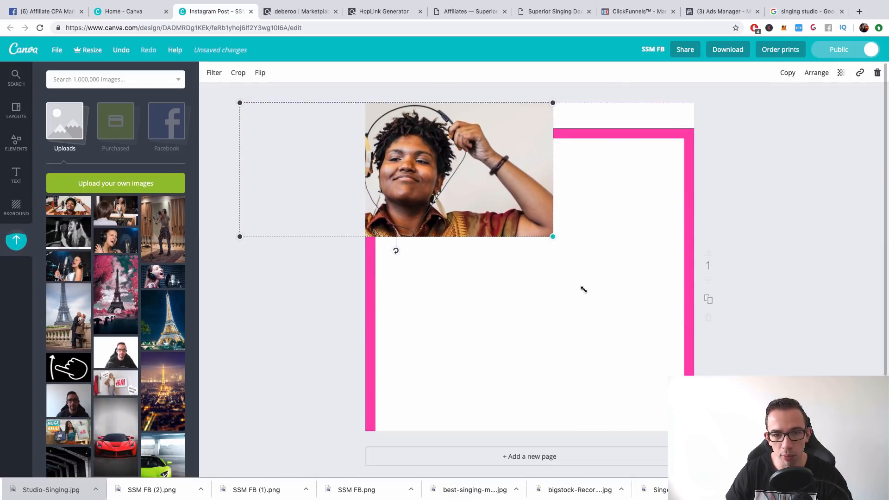
{"action": "left_click_drag", "start_coordinate": [550, 237], "coordinate": [886, 391]}
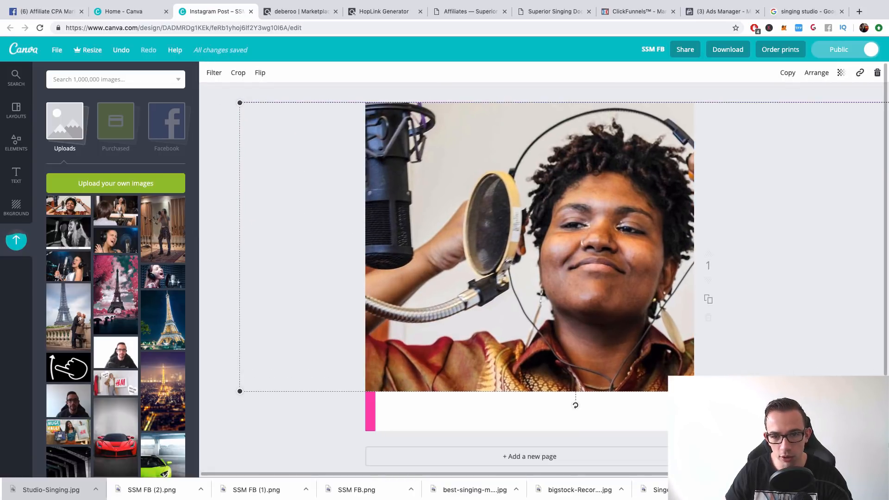
{"action": "left_click_drag", "start_coordinate": [529, 245], "coordinate": [544, 265]}
{"action": "left_click_drag", "start_coordinate": [260, 415], "coordinate": [240, 424]}
{"action": "left_click_drag", "start_coordinate": [532, 339], "coordinate": [555, 330]}
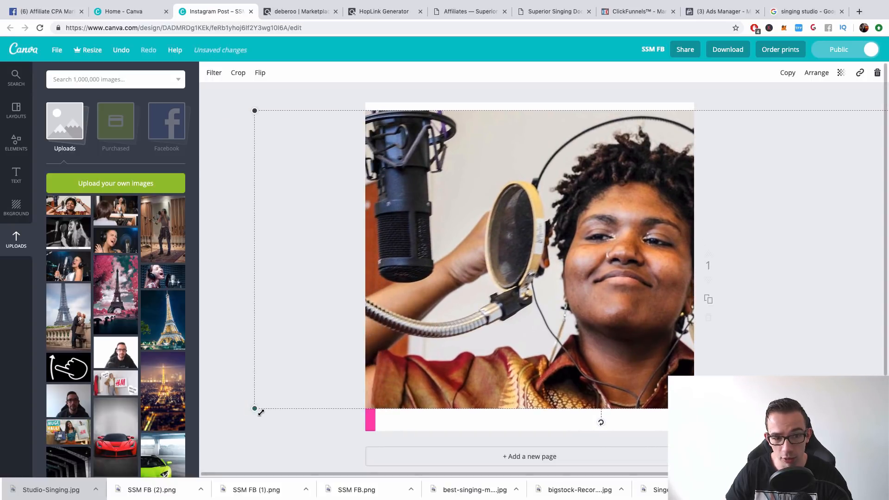
{"action": "left_click_drag", "start_coordinate": [255, 409], "coordinate": [227, 428]}
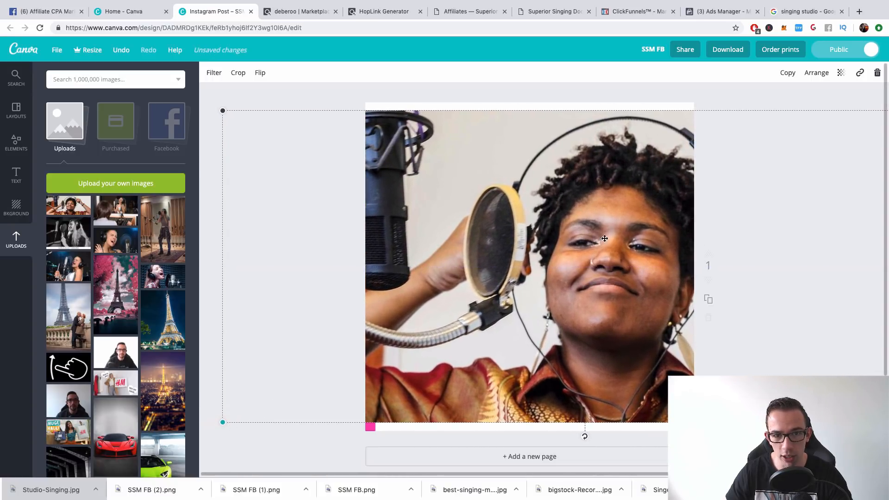
Send the singer photo behind the pink frame and move the frame up to align with the page edges.
{"action": "left_click", "coordinate": [816, 73]}
{"action": "left_click", "coordinate": [813, 113]}
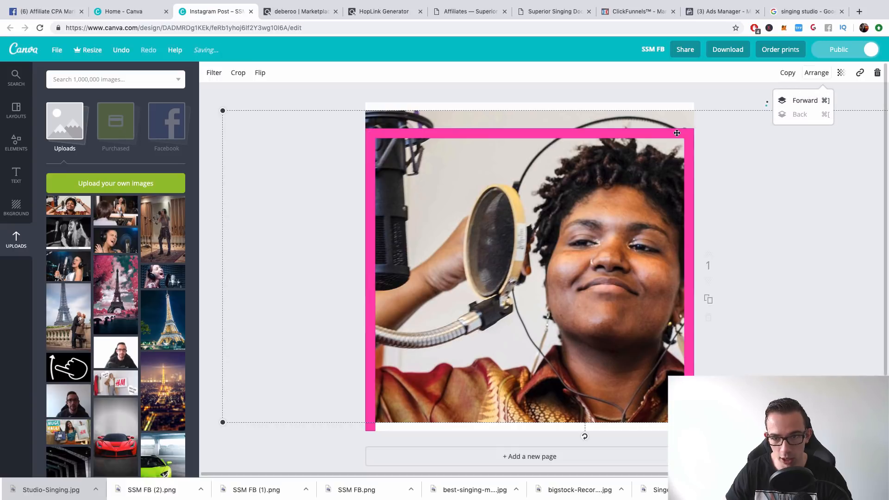
{"action": "left_click_drag", "start_coordinate": [679, 109], "coordinate": [677, 107]}
{"action": "key", "text": "Escape"}
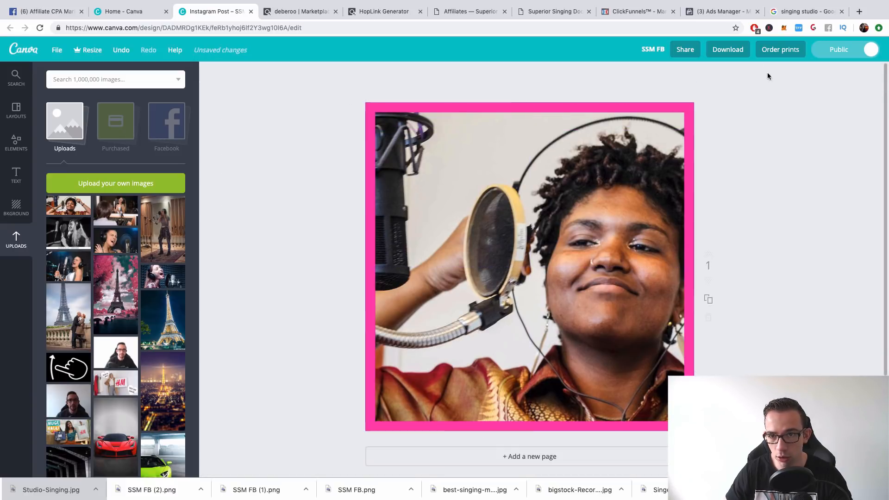
Download the framed headphone singer design as a PNG and dismiss the download message.
{"action": "left_click", "coordinate": [742, 52]}
{"action": "left_click", "coordinate": [722, 126]}
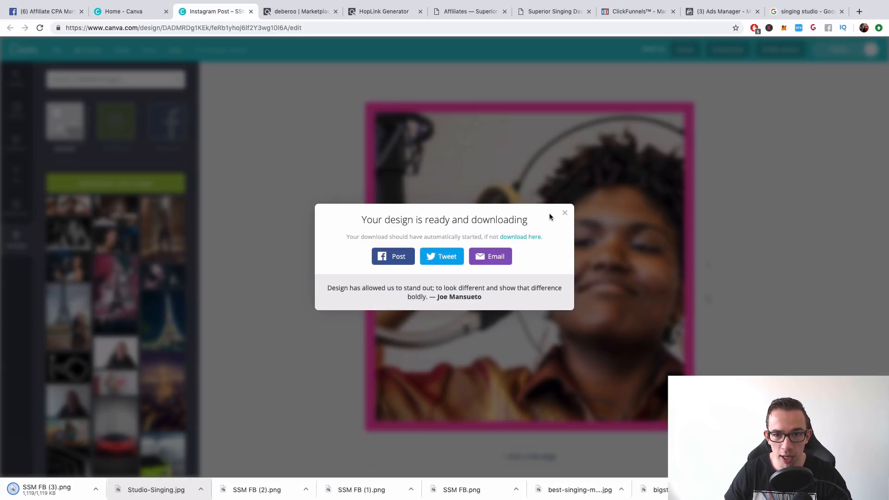
{"action": "left_click", "coordinate": [565, 214]}
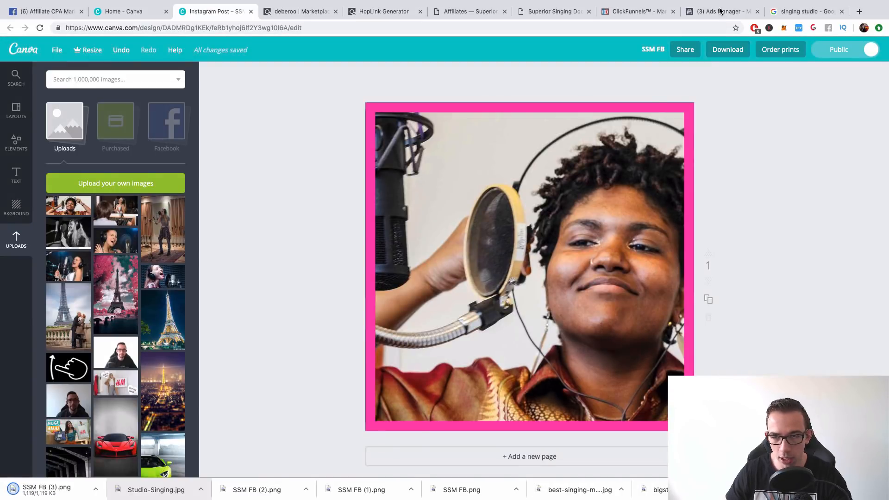
Open pixabay.com in place of the Google Images results and search its free images for "singing".
{"action": "left_click", "coordinate": [720, 10]}
{"action": "left_click", "coordinate": [805, 11]}
{"action": "left_click", "coordinate": [652, 28]}
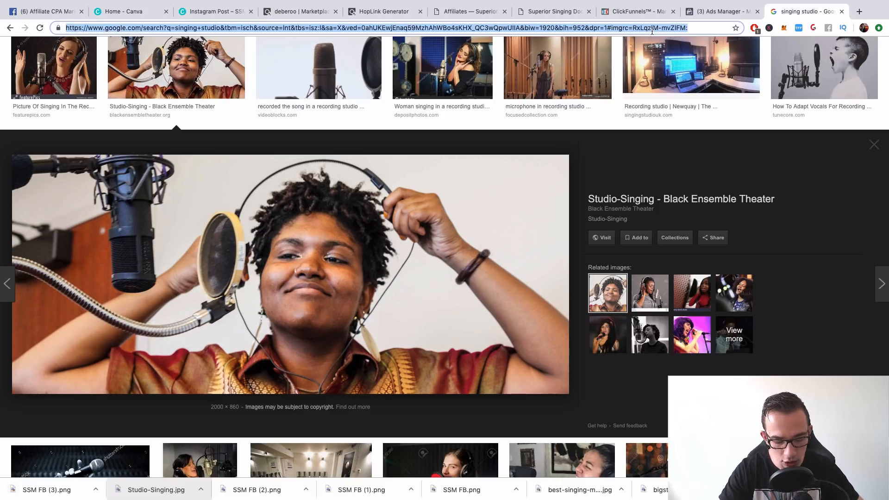
{"action": "type", "text": "pixabay."}
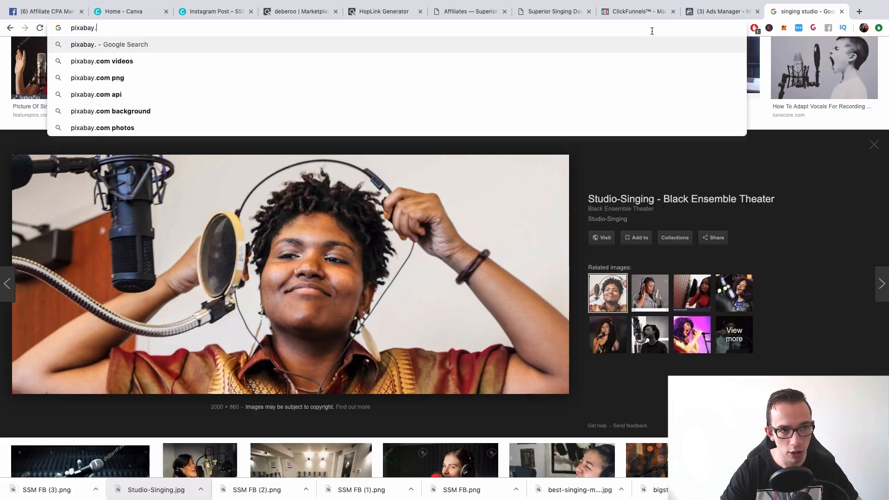
{"action": "type", "text": "com"}
{"action": "key", "text": "Return"}
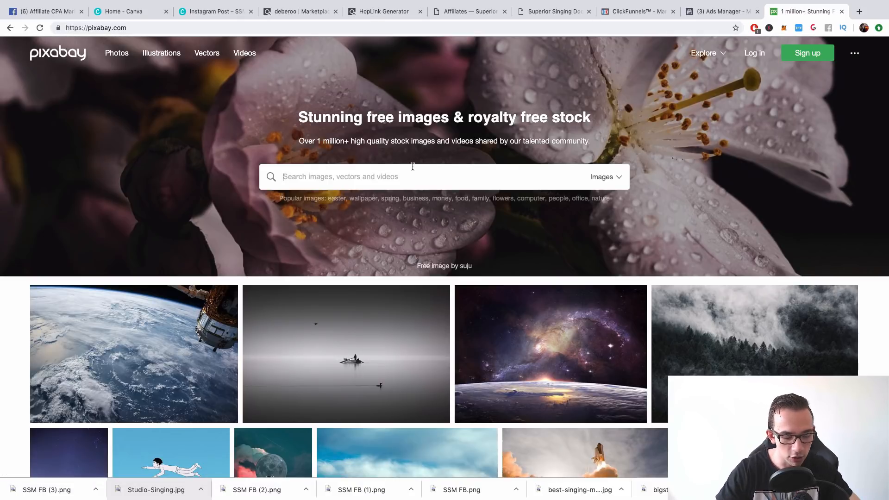
{"action": "type", "text": "nging"}
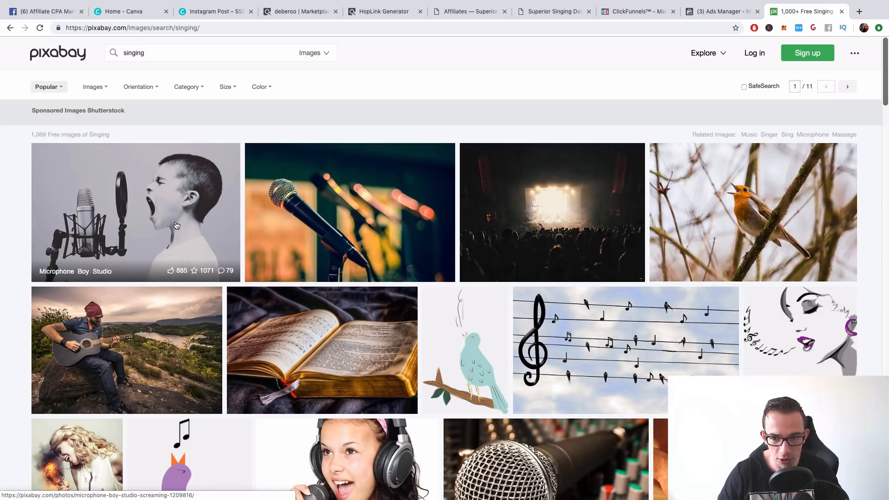
Browse the first page of Pixabay singing results for vocalist and microphone photos suitable for the ads.
{"action": "scroll", "coordinate": [176, 225], "scroll_direction": "down", "scroll_amount": 3}
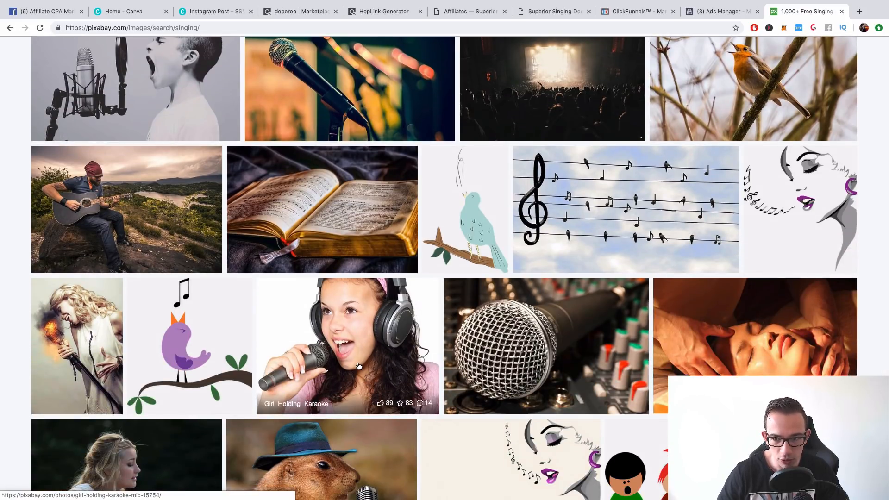
{"action": "scroll", "coordinate": [359, 366], "scroll_direction": "down", "scroll_amount": 2}
{"action": "scroll", "coordinate": [299, 307], "scroll_direction": "down", "scroll_amount": 5}
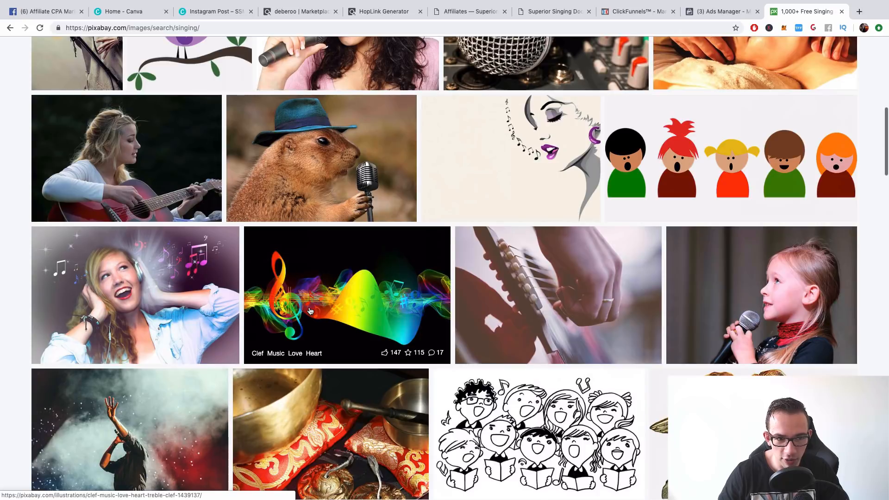
{"action": "scroll", "coordinate": [578, 268], "scroll_direction": "down", "scroll_amount": 2}
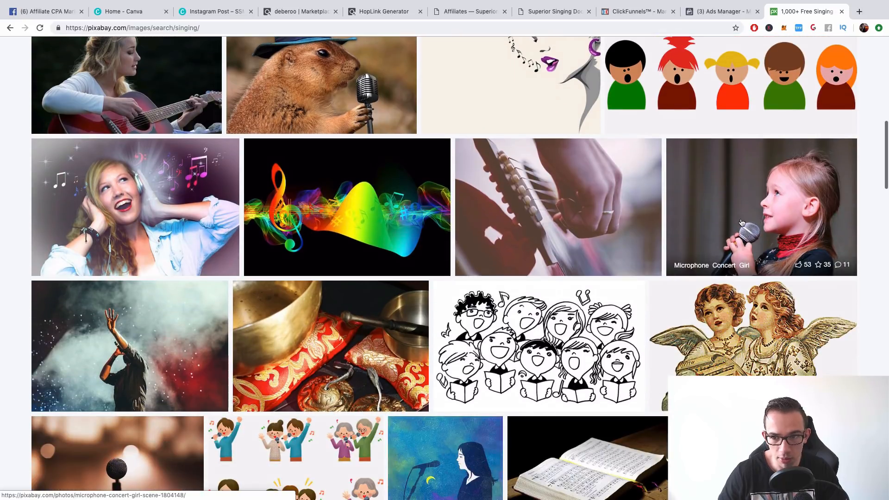
{"action": "scroll", "coordinate": [537, 347], "scroll_direction": "down", "scroll_amount": 3}
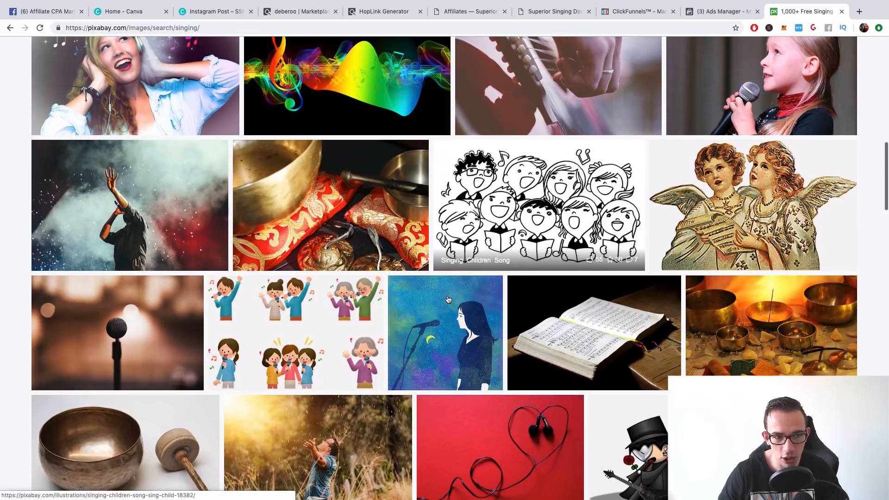
{"action": "scroll", "coordinate": [451, 297], "scroll_direction": "down", "scroll_amount": 7}
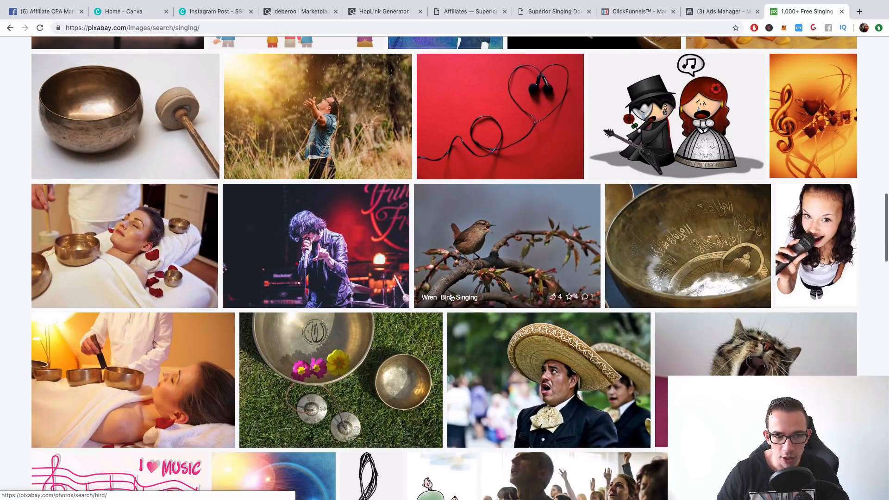
{"action": "scroll", "coordinate": [332, 252], "scroll_direction": "down", "scroll_amount": 6}
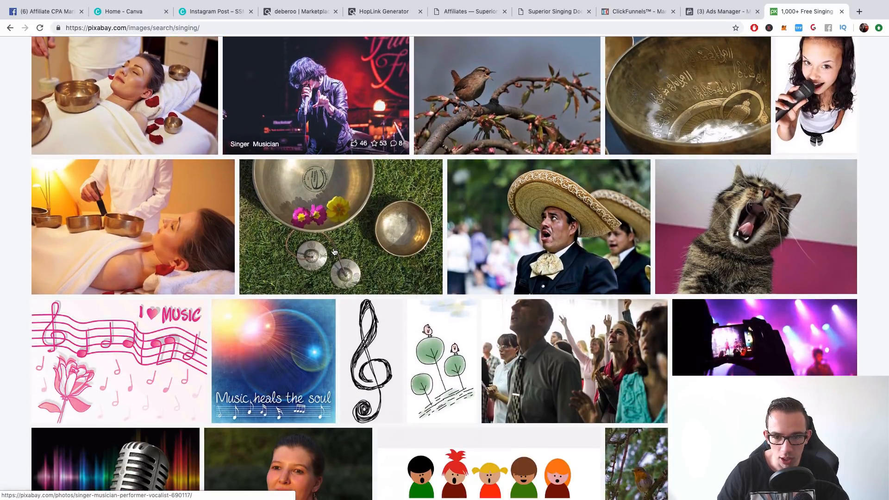
{"action": "scroll", "coordinate": [419, 277], "scroll_direction": "down", "scroll_amount": 1}
{"action": "scroll", "coordinate": [419, 277], "scroll_direction": "down", "scroll_amount": 2}
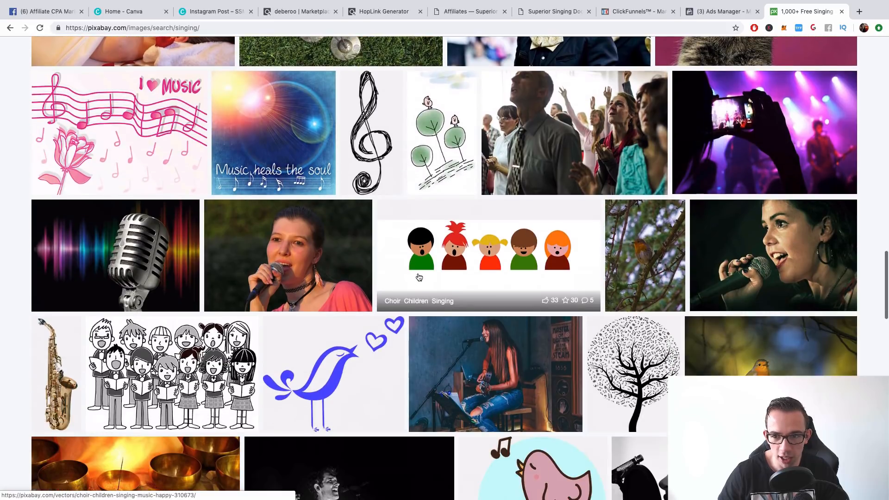
{"action": "scroll", "coordinate": [419, 277], "scroll_direction": "down", "scroll_amount": 4}
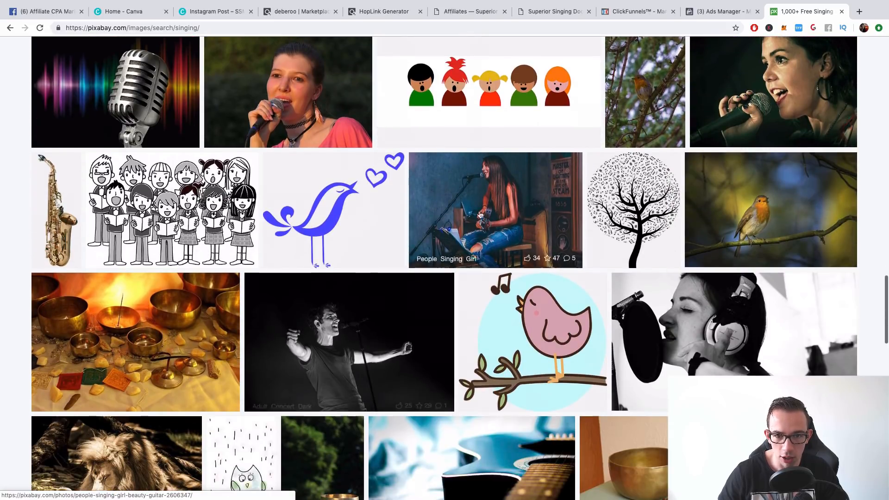
{"action": "scroll", "coordinate": [504, 207], "scroll_direction": "down", "scroll_amount": 2}
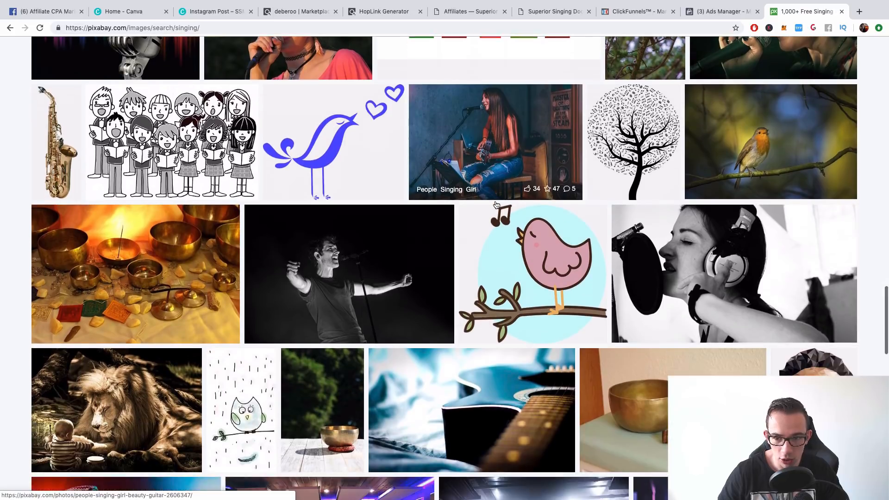
{"action": "scroll", "coordinate": [706, 288], "scroll_direction": "down", "scroll_amount": 6}
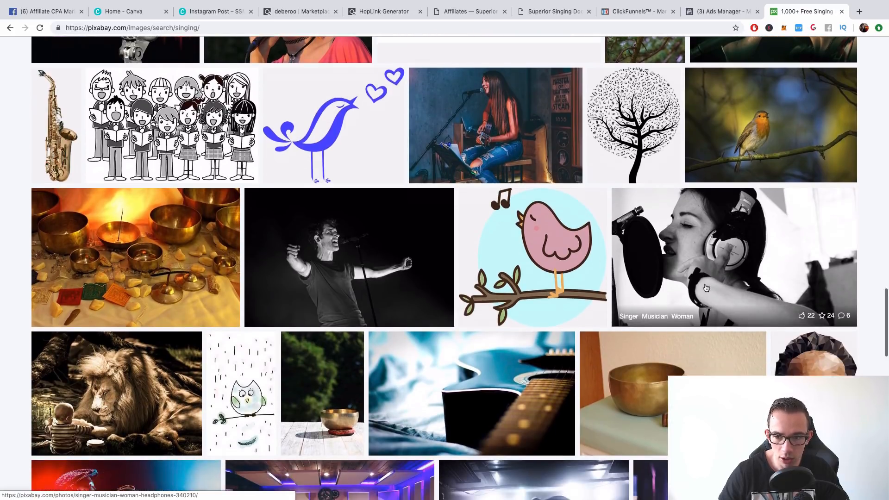
{"action": "scroll", "coordinate": [690, 283], "scroll_direction": "up", "scroll_amount": 6}
{"action": "scroll", "coordinate": [676, 276], "scroll_direction": "down", "scroll_amount": 6}
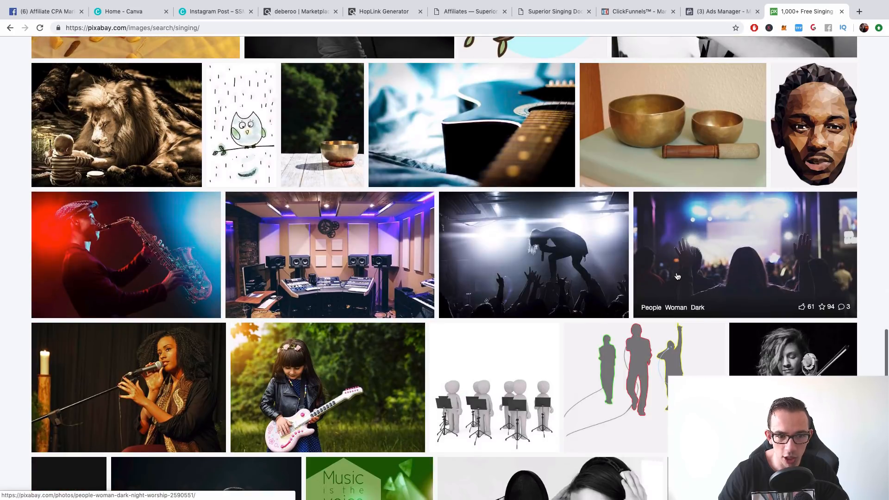
{"action": "scroll", "coordinate": [680, 277], "scroll_direction": "down", "scroll_amount": 1}
{"action": "scroll", "coordinate": [680, 277], "scroll_direction": "down", "scroll_amount": 5}
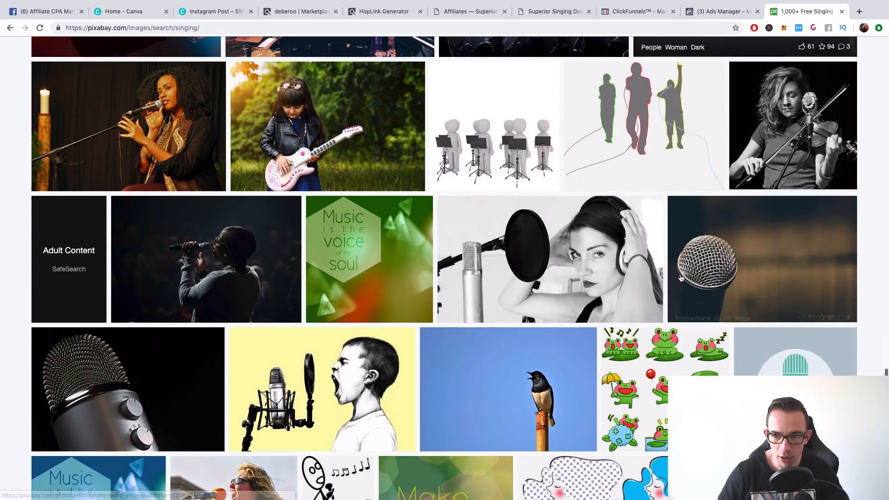
{"action": "scroll", "coordinate": [677, 276], "scroll_direction": "down", "scroll_amount": 2}
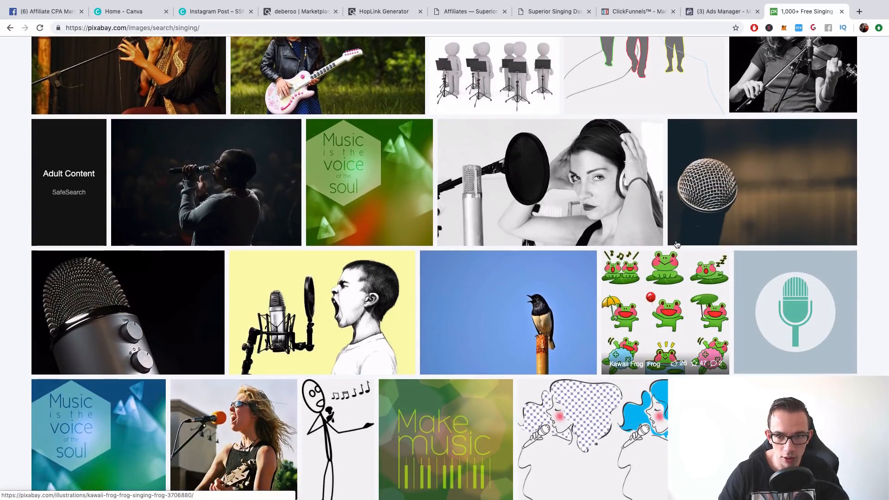
{"action": "scroll", "coordinate": [597, 198], "scroll_direction": "down", "scroll_amount": 4}
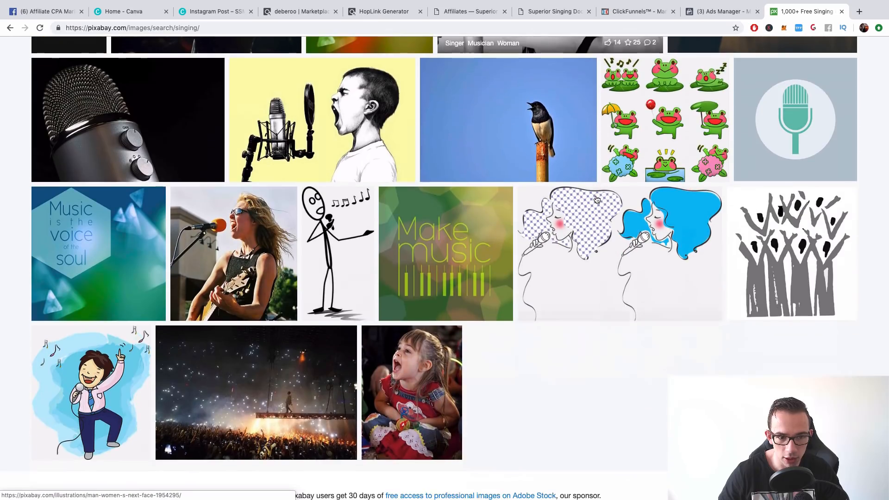
{"action": "scroll", "coordinate": [595, 196], "scroll_direction": "down", "scroll_amount": 3}
{"action": "scroll", "coordinate": [485, 300], "scroll_direction": "up", "scroll_amount": 20}
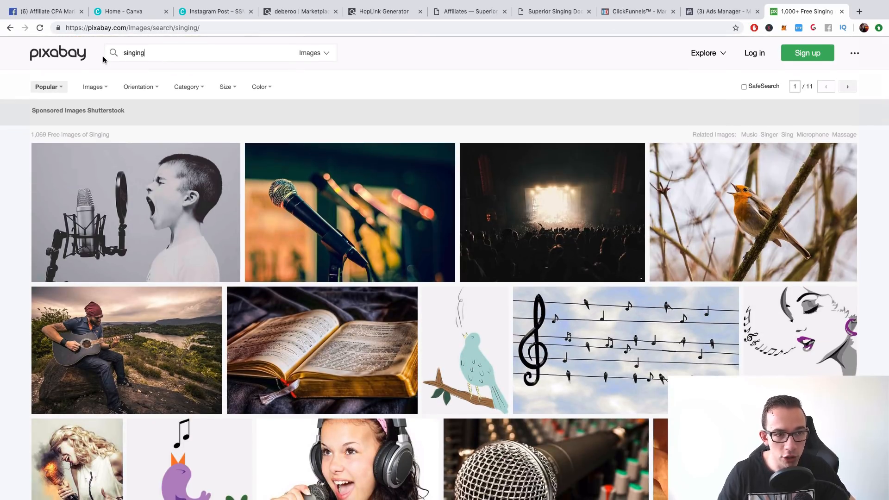
Search Pixabay for "concert" and browse the first results page for stage, crowd and performer photos suitable for the ads.
{"action": "type", "text": "concert"}
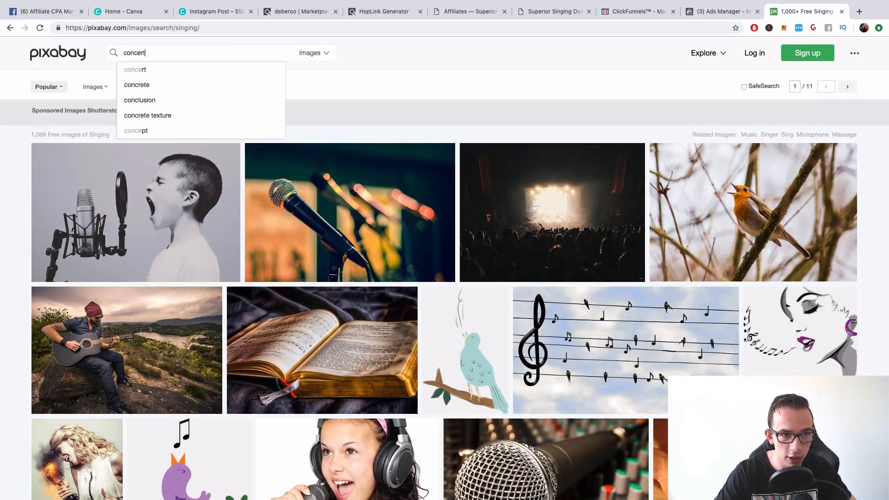
{"action": "key", "text": "Return"}
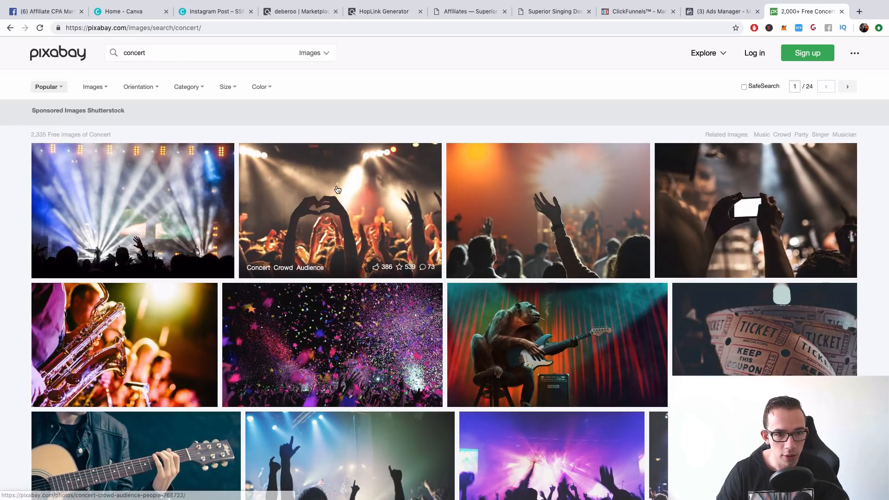
{"action": "scroll", "coordinate": [337, 190], "scroll_direction": "down", "scroll_amount": 7}
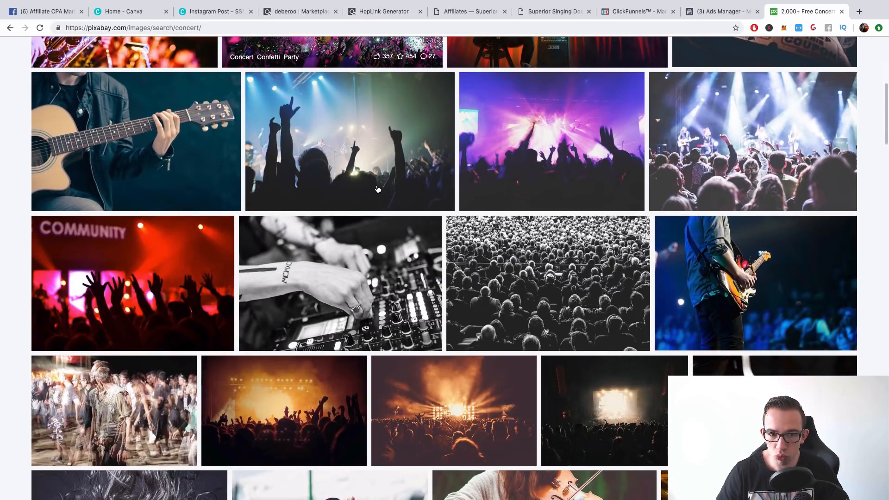
{"action": "scroll", "coordinate": [378, 189], "scroll_direction": "down", "scroll_amount": 6}
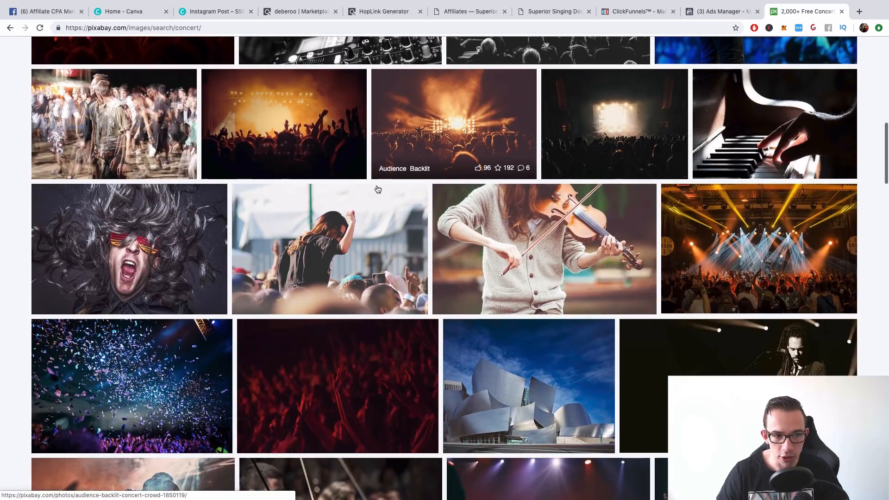
{"action": "scroll", "coordinate": [378, 189], "scroll_direction": "down", "scroll_amount": 7}
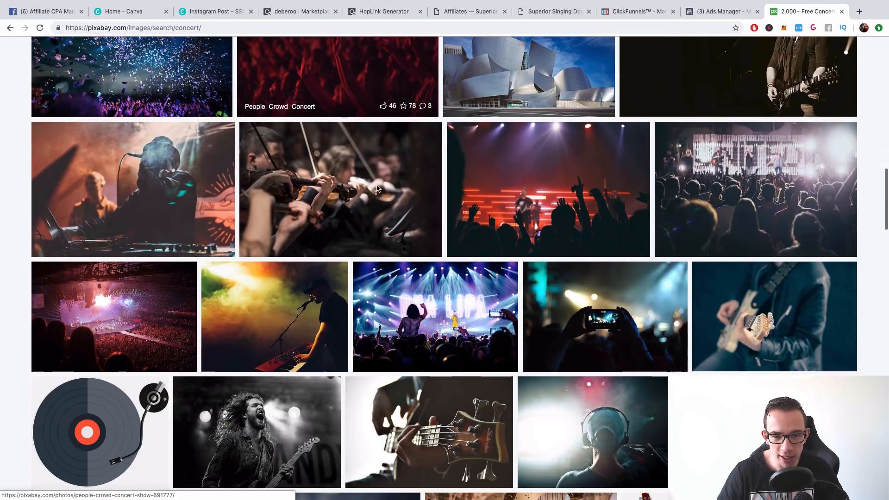
{"action": "scroll", "coordinate": [378, 190], "scroll_direction": "down", "scroll_amount": 1}
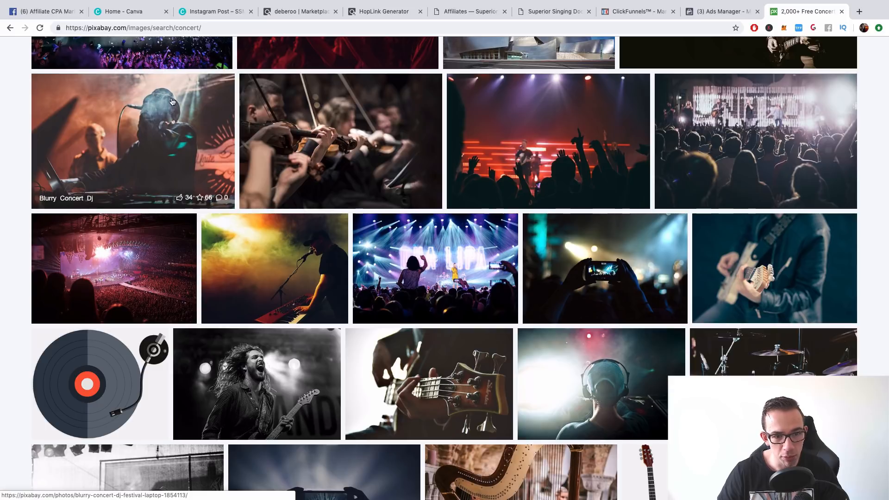
{"action": "scroll", "coordinate": [172, 102], "scroll_direction": "down", "scroll_amount": 4}
{"action": "scroll", "coordinate": [214, 125], "scroll_direction": "down", "scroll_amount": 6}
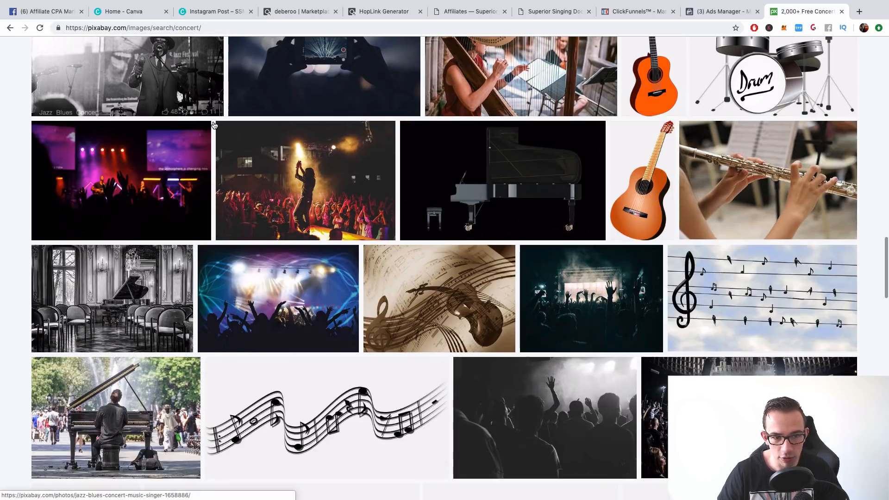
{"action": "scroll", "coordinate": [249, 213], "scroll_direction": "down", "scroll_amount": 8}
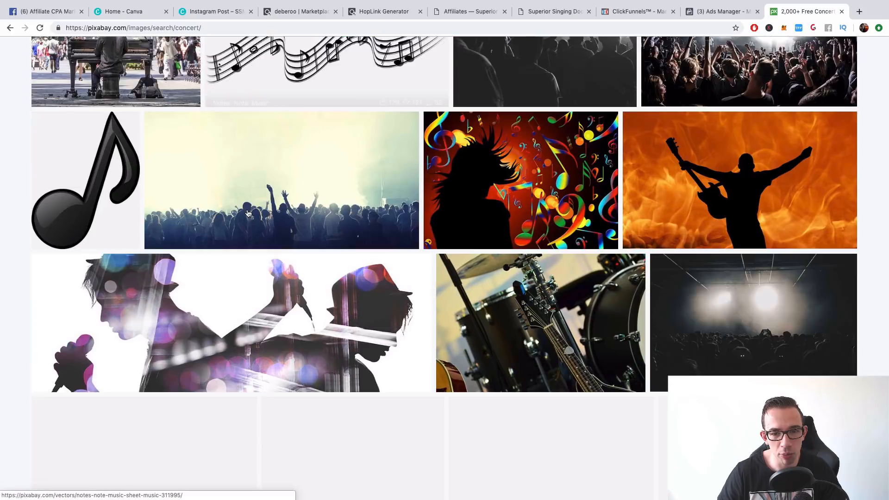
{"action": "scroll", "coordinate": [247, 209], "scroll_direction": "down", "scroll_amount": 3}
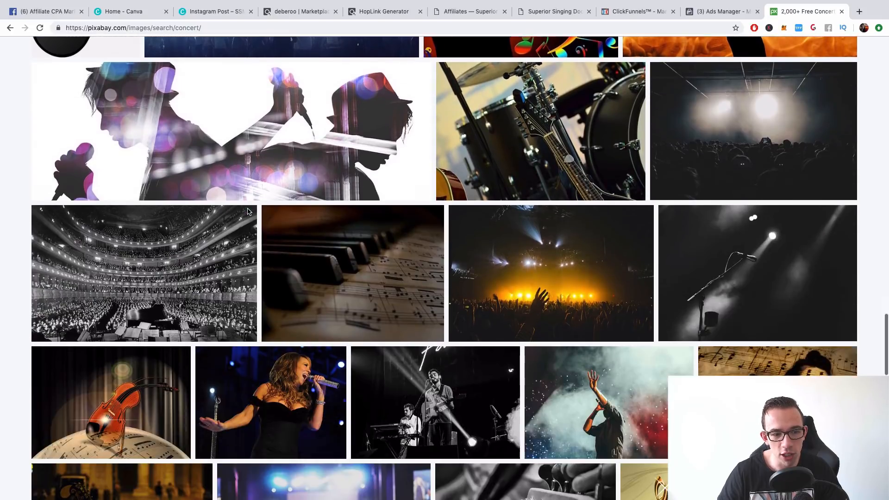
{"action": "scroll", "coordinate": [247, 211], "scroll_direction": "down", "scroll_amount": 1}
{"action": "scroll", "coordinate": [248, 212], "scroll_direction": "up", "scroll_amount": 4}
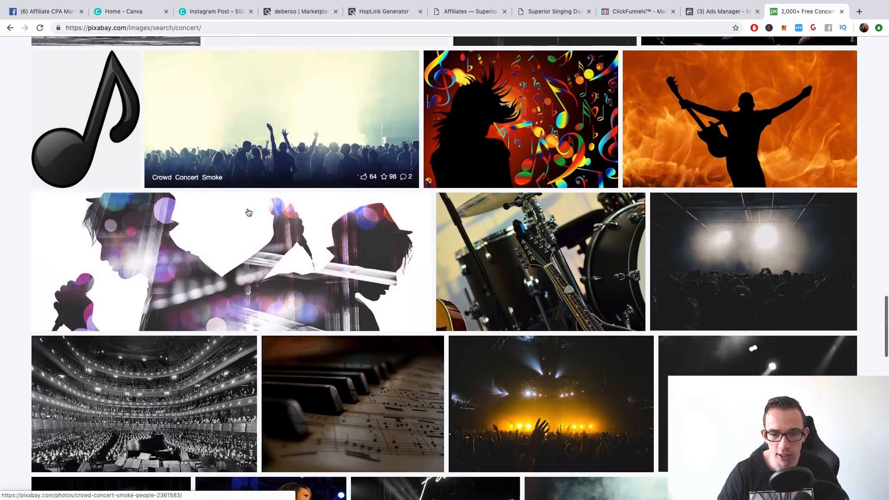
{"action": "scroll", "coordinate": [249, 212], "scroll_direction": "down", "scroll_amount": 6}
{"action": "scroll", "coordinate": [248, 211], "scroll_direction": "down", "scroll_amount": 5}
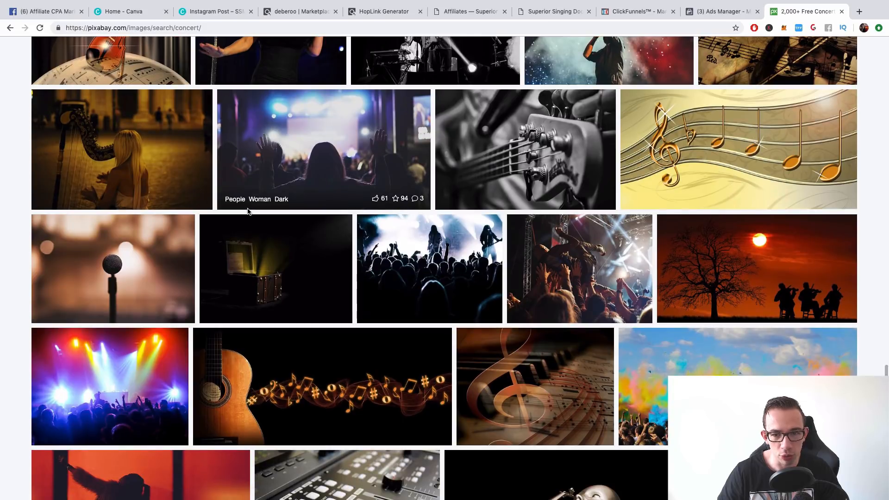
{"action": "scroll", "coordinate": [248, 211], "scroll_direction": "down", "scroll_amount": 6}
{"action": "scroll", "coordinate": [248, 212], "scroll_direction": "down", "scroll_amount": 3}
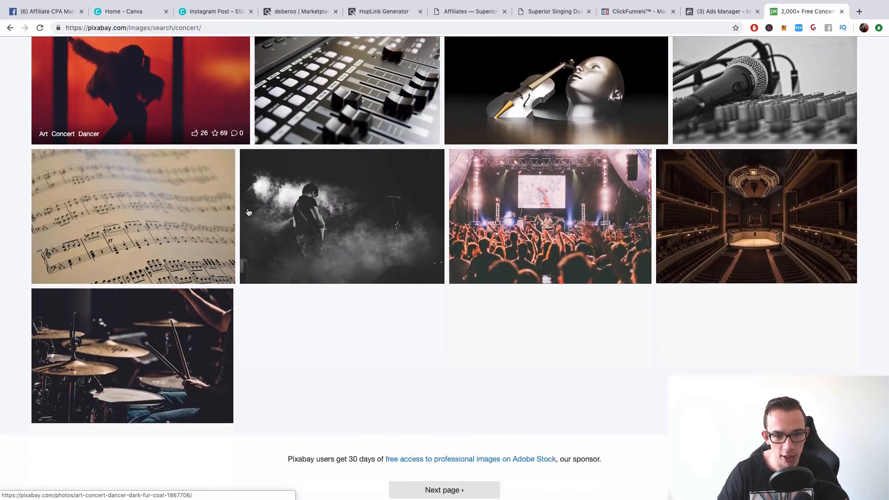
{"action": "scroll", "coordinate": [248, 212], "scroll_direction": "down", "scroll_amount": 1}
{"action": "scroll", "coordinate": [262, 172], "scroll_direction": "up", "scroll_amount": 5}
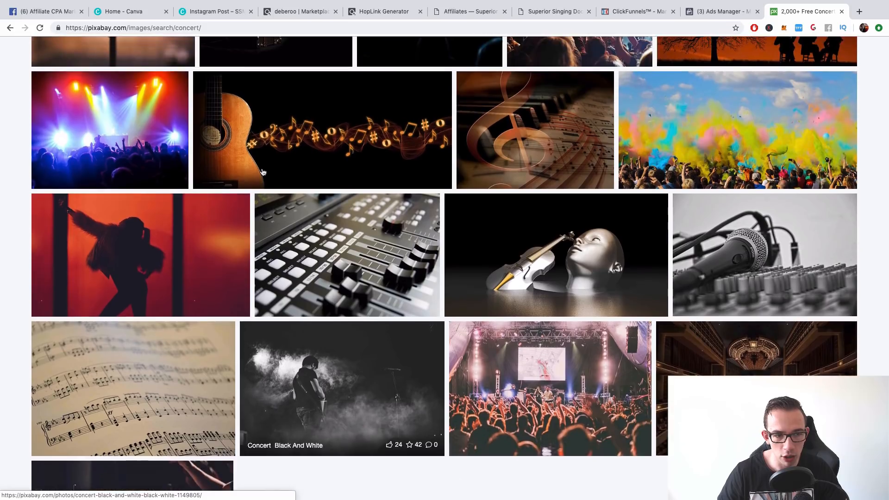
{"action": "scroll", "coordinate": [262, 173], "scroll_direction": "up", "scroll_amount": 10}
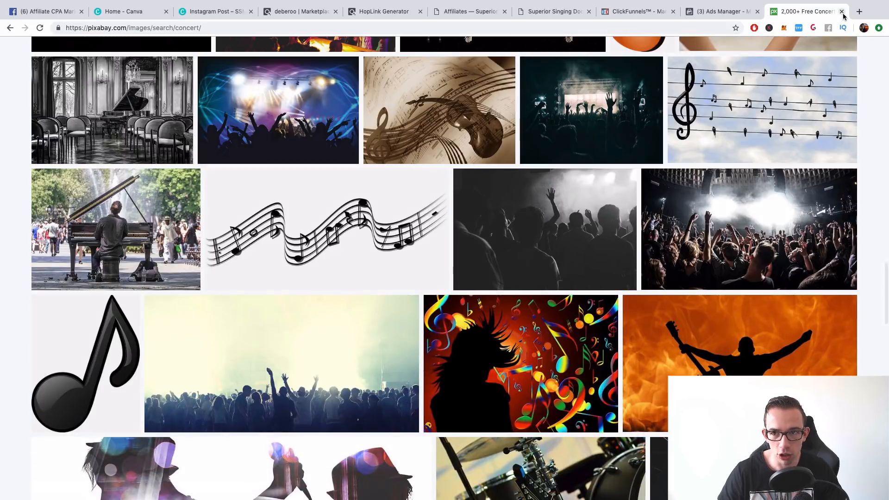
Close the Pixabay results, return to Facebook Ads Manager and choose Traffic as the new campaign's marketing objective.
{"action": "left_click", "coordinate": [842, 12]}
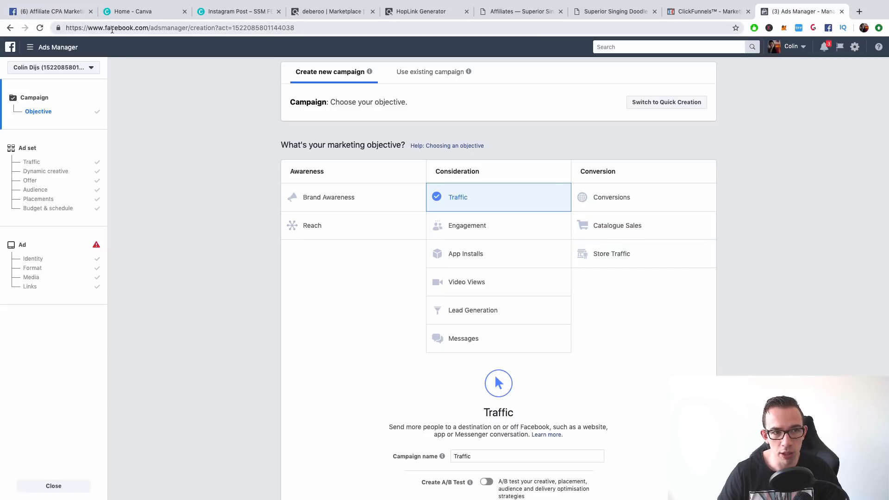
{"action": "left_click", "coordinate": [29, 47]}
{"action": "left_click", "coordinate": [175, 85]}
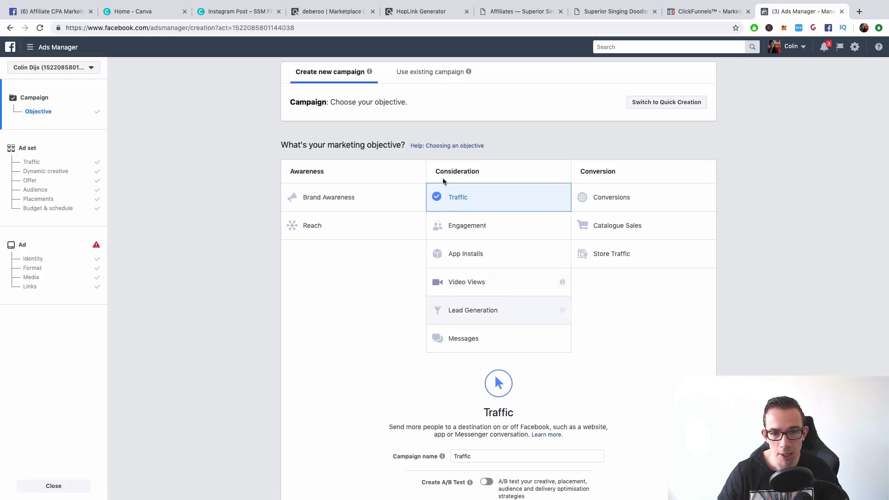
{"action": "left_click", "coordinate": [498, 196]}
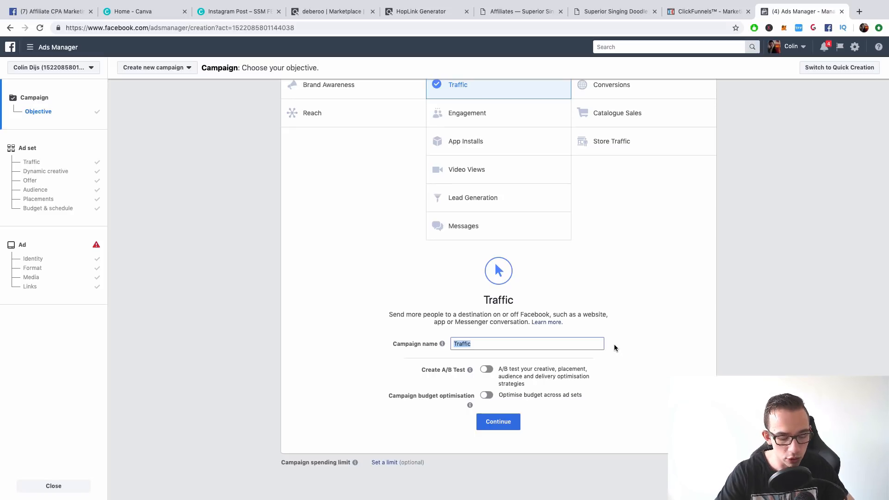
Name the campaign with the advertiser's first name followed by "- CB - US - SSM" and continue to the ad set.
{"action": "type", "text": "Colin -"}
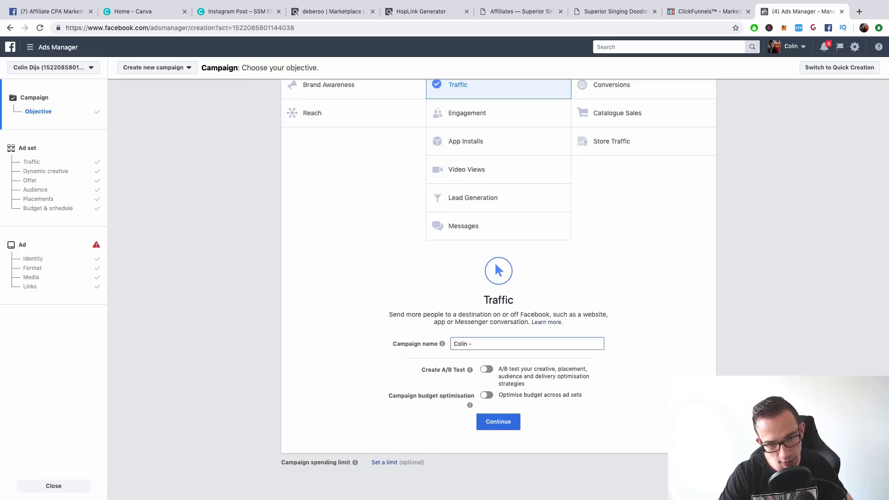
{"action": "type", "text": " CB -"}
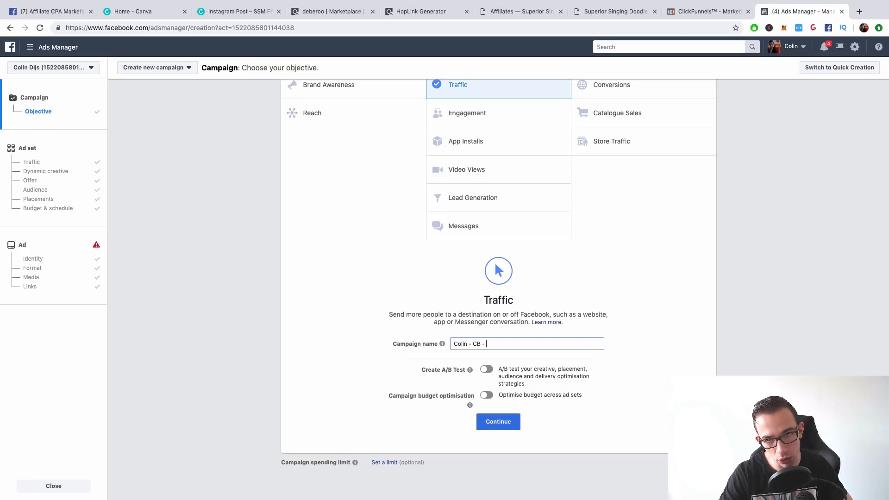
{"action": "type", "text": " WW -"}
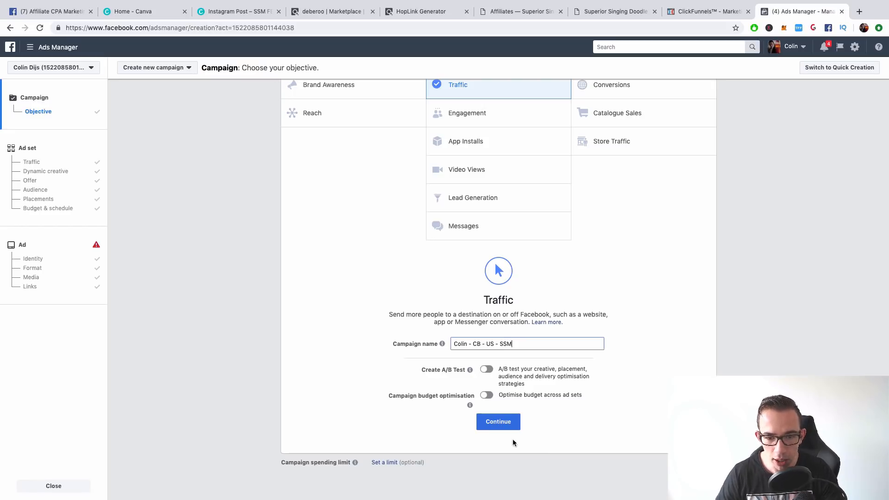
{"action": "left_click", "coordinate": [513, 423]}
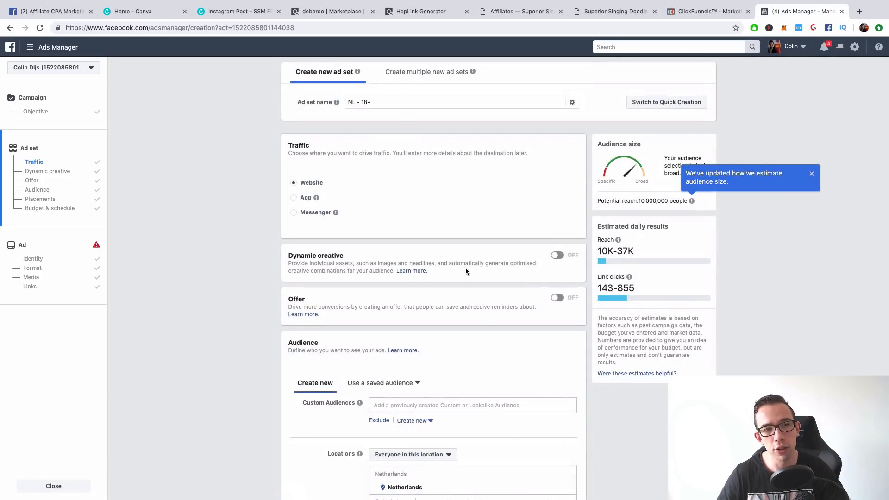
Rename the ad set as "US - 18+ - SSM".
{"action": "triple_click", "coordinate": [346, 101]}
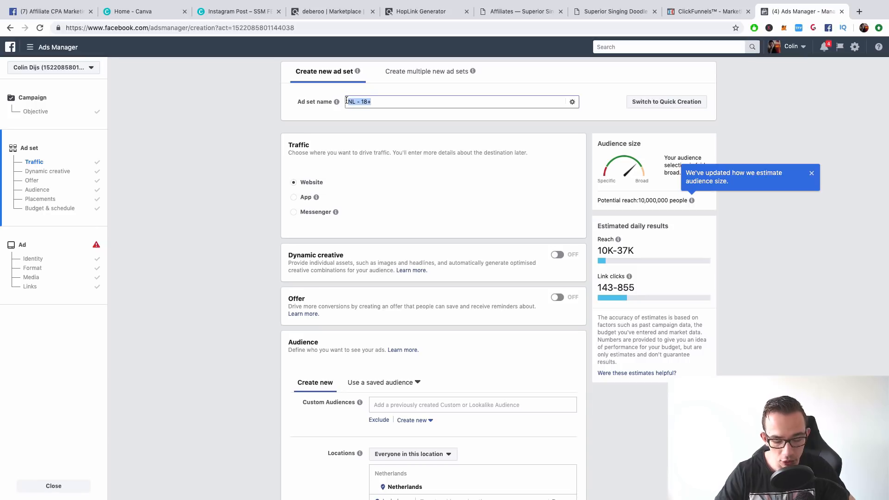
{"action": "type", "text": "US "}
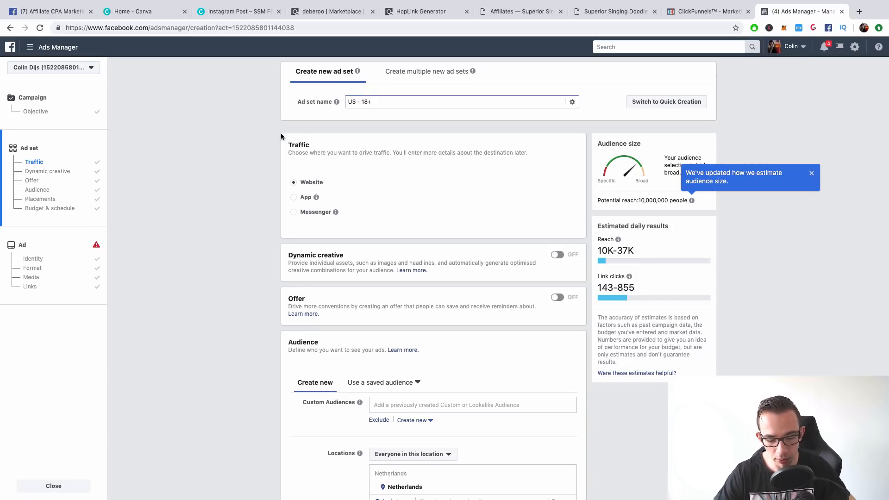
{"action": "type", "text": "- 18+ - SSM"}
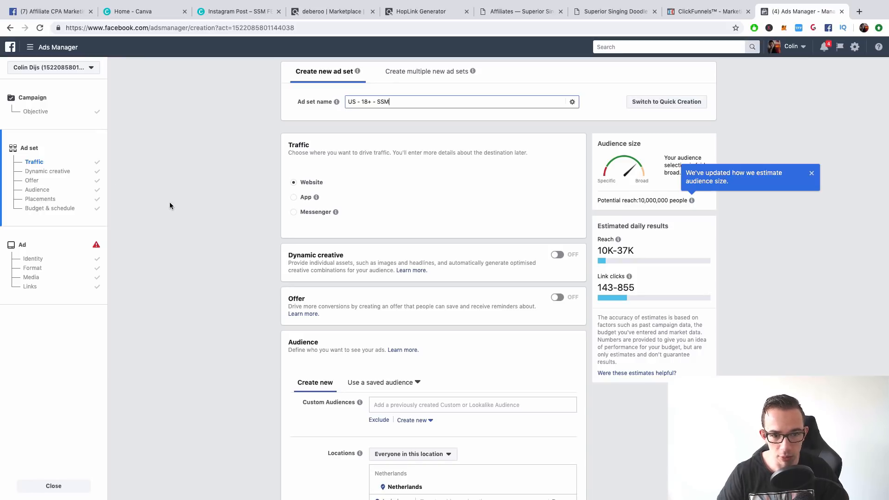
Remove the default country from the audience locations and add United States as the only targeted location.
{"action": "scroll", "coordinate": [272, 233], "scroll_direction": "down", "scroll_amount": 7}
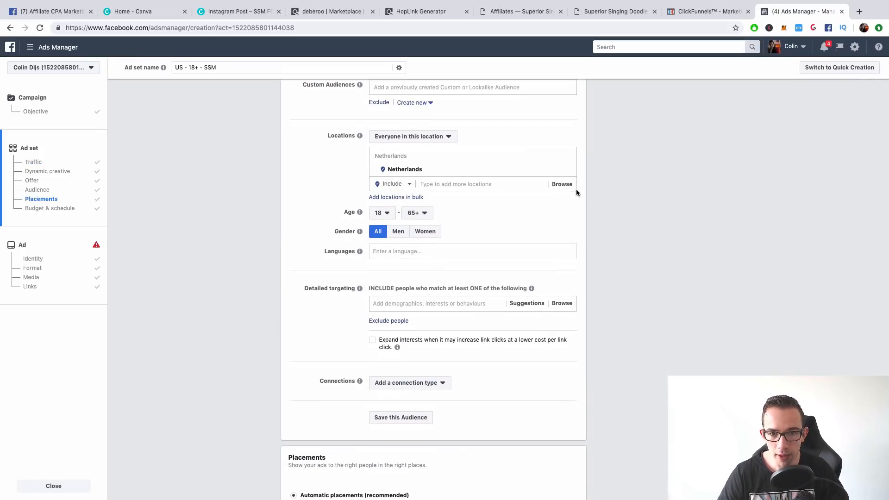
{"action": "left_click", "coordinate": [469, 187]}
{"action": "key", "text": "BackSpace"}
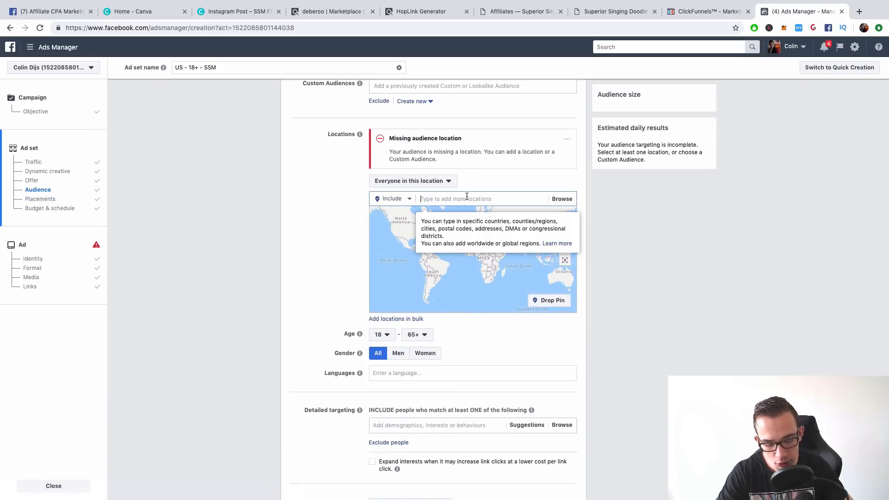
{"action": "type", "text": "united"}
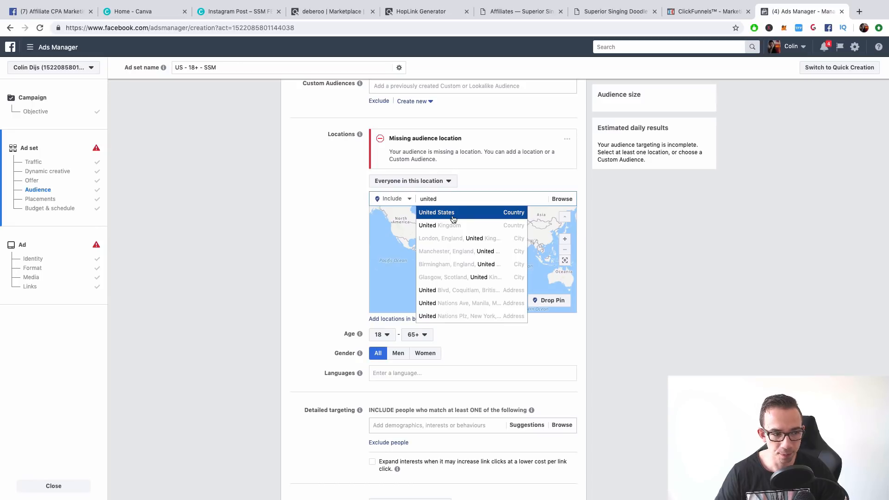
{"action": "left_click", "coordinate": [453, 213]}
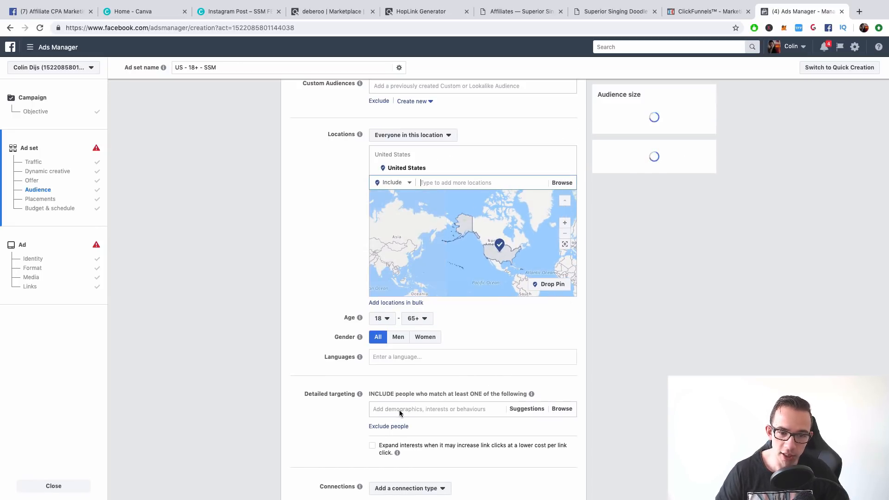
Switch the ad set from automatic to edited placements and limit the device types to Mobile.
{"action": "scroll", "coordinate": [234, 373], "scroll_direction": "down", "scroll_amount": 5}
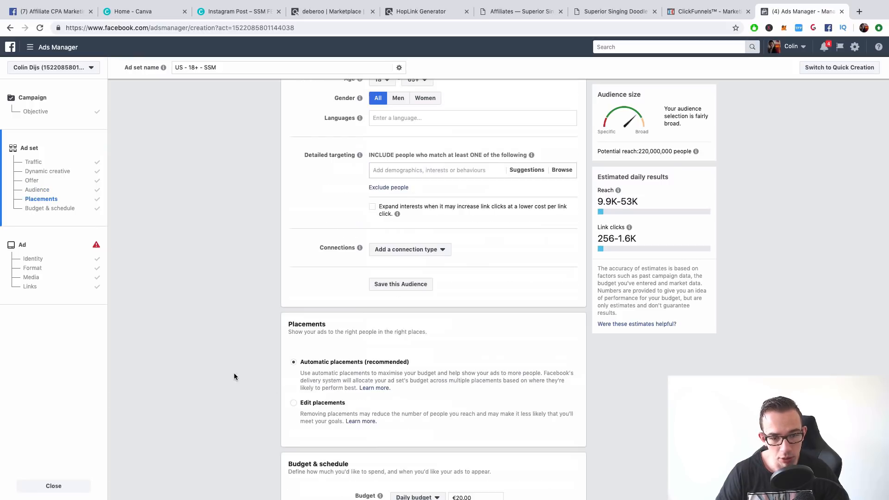
{"action": "left_click", "coordinate": [294, 402]}
{"action": "scroll", "coordinate": [234, 400], "scroll_direction": "down", "scroll_amount": 1}
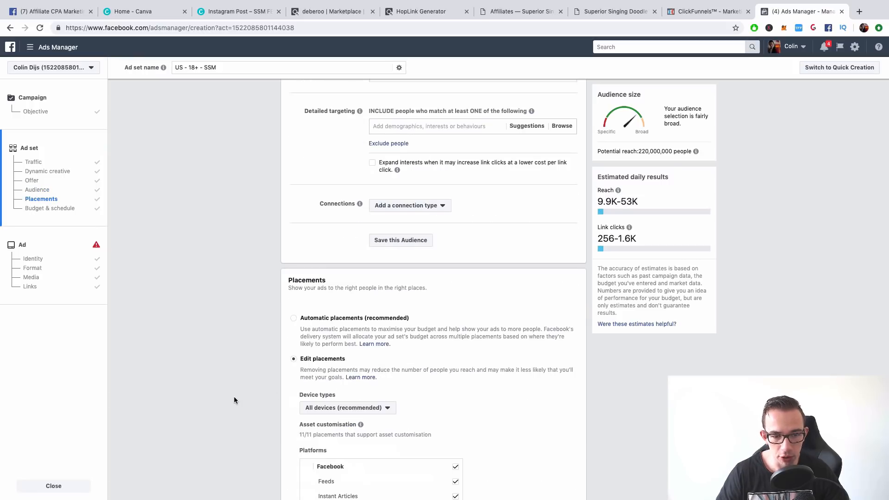
{"action": "left_click", "coordinate": [344, 394]}
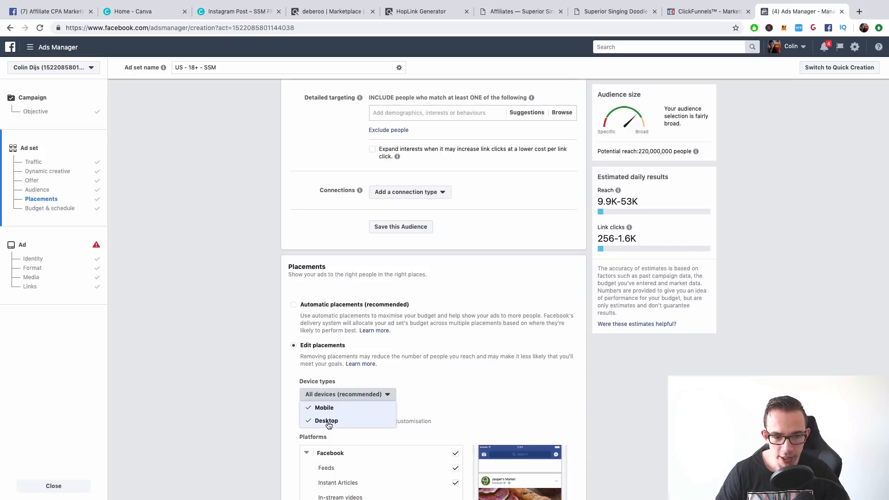
{"action": "left_click", "coordinate": [329, 425]}
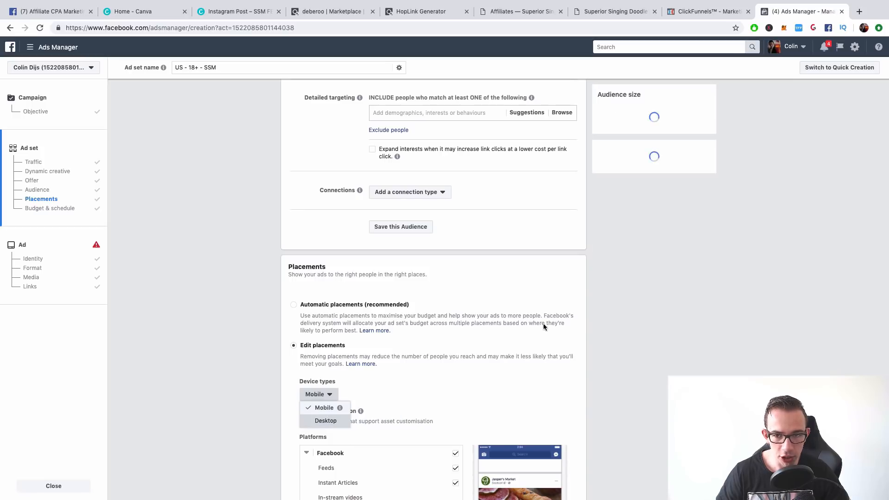
Deselect the Messenger, Audience Network and Instagram placements and the remaining Facebook ones, leaving only Facebook Feeds selected.
{"action": "scroll", "coordinate": [458, 379], "scroll_direction": "down", "scroll_amount": 3}
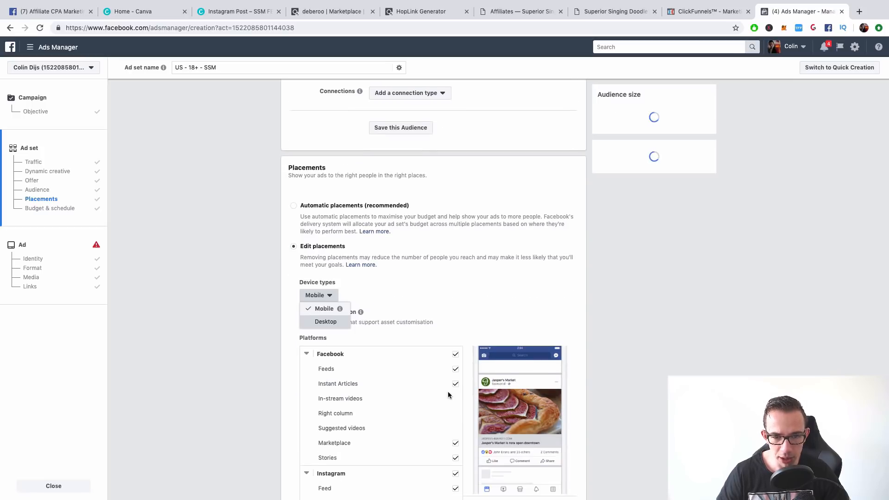
{"action": "scroll", "coordinate": [451, 402], "scroll_direction": "down", "scroll_amount": 5}
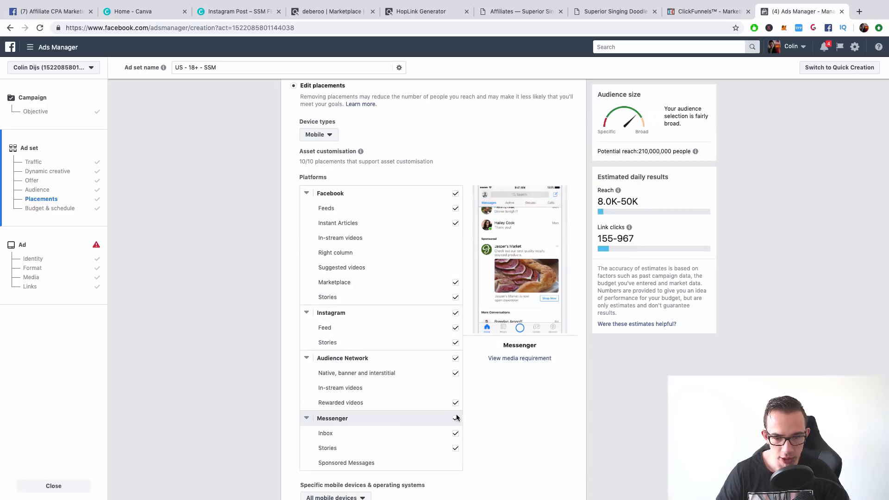
{"action": "left_click", "coordinate": [455, 418]}
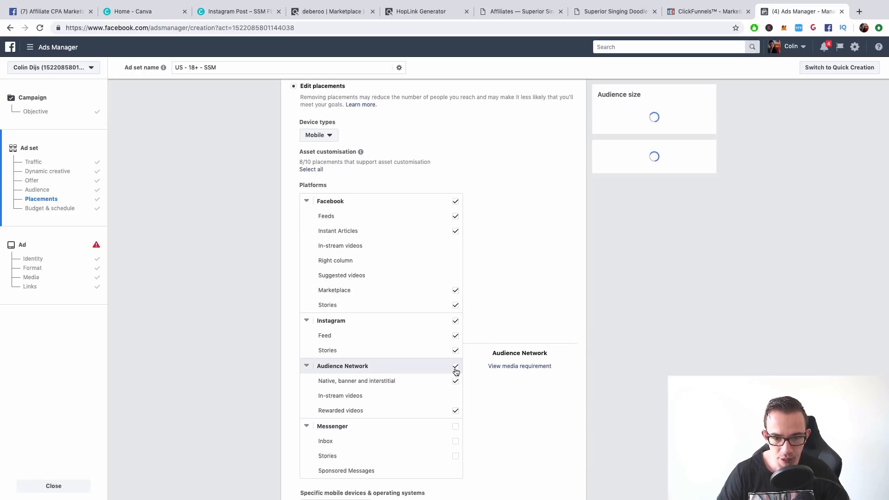
{"action": "left_click", "coordinate": [455, 368]}
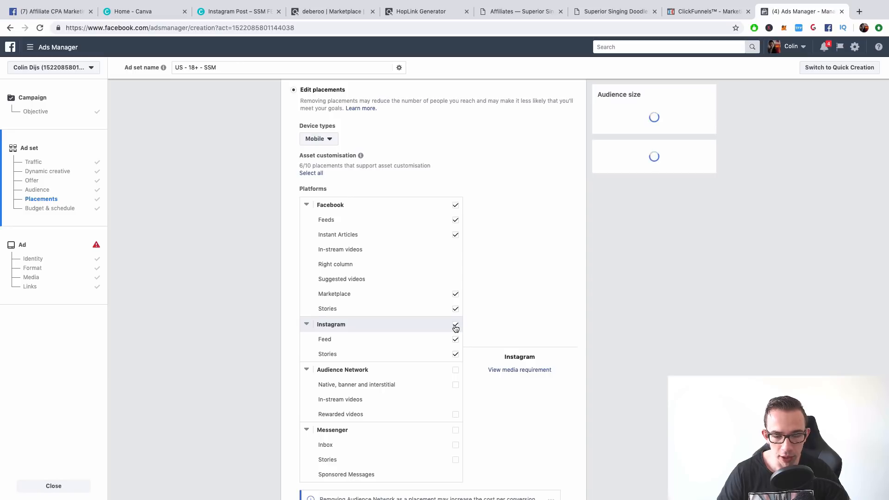
{"action": "left_click", "coordinate": [455, 326]}
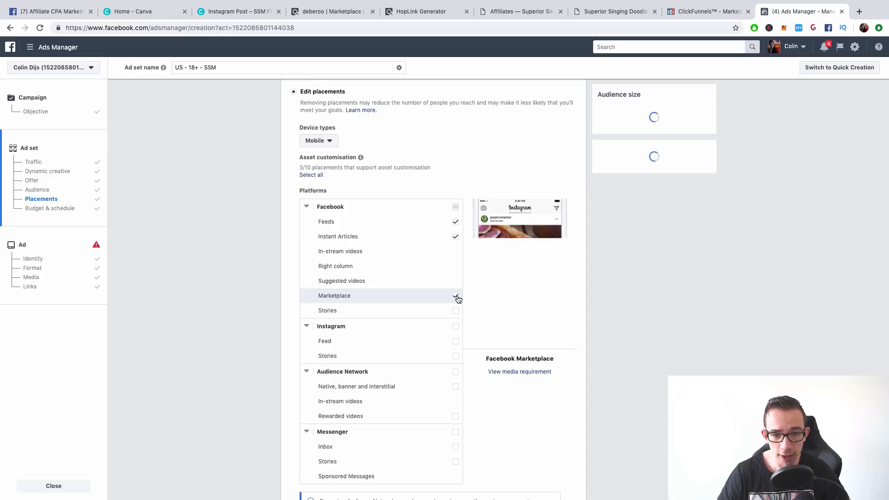
{"action": "left_click", "coordinate": [455, 237]}
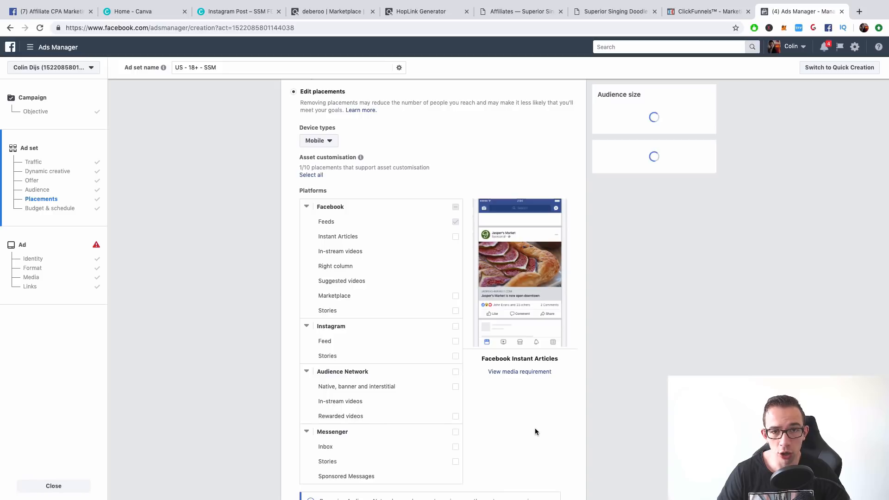
Set the optimisation for ad delivery to Landing page views in the budget and schedule section.
{"action": "scroll", "coordinate": [534, 429], "scroll_direction": "down", "scroll_amount": 5}
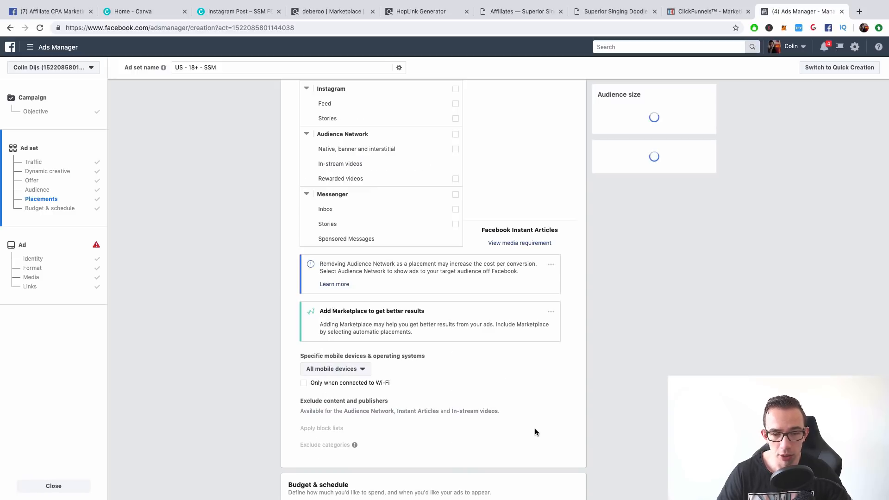
{"action": "scroll", "coordinate": [534, 429], "scroll_direction": "down", "scroll_amount": 6}
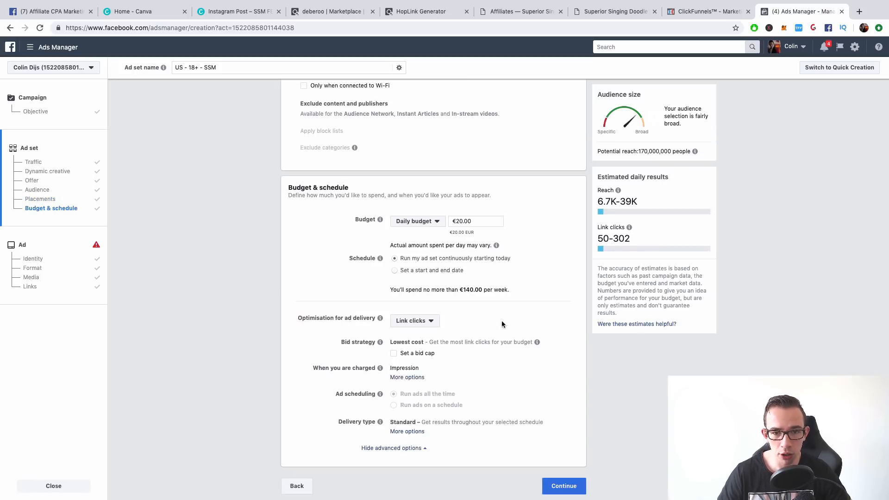
{"action": "left_click", "coordinate": [422, 320]}
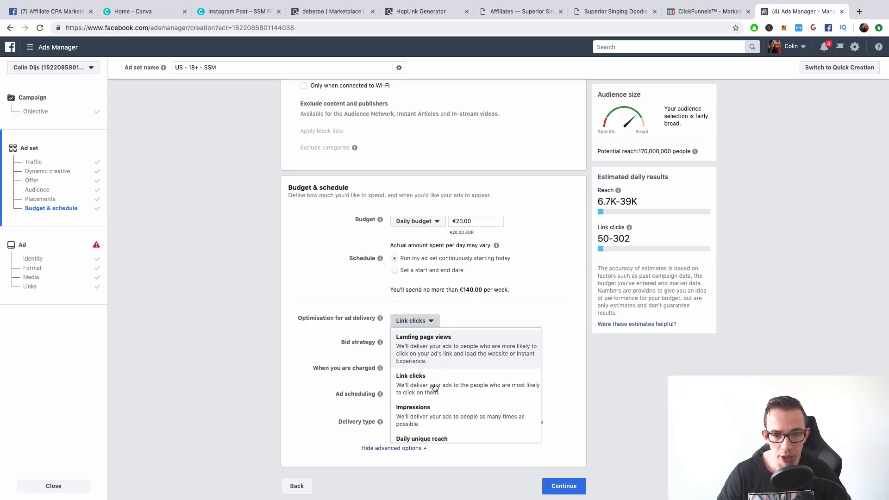
{"action": "left_click", "coordinate": [465, 344]}
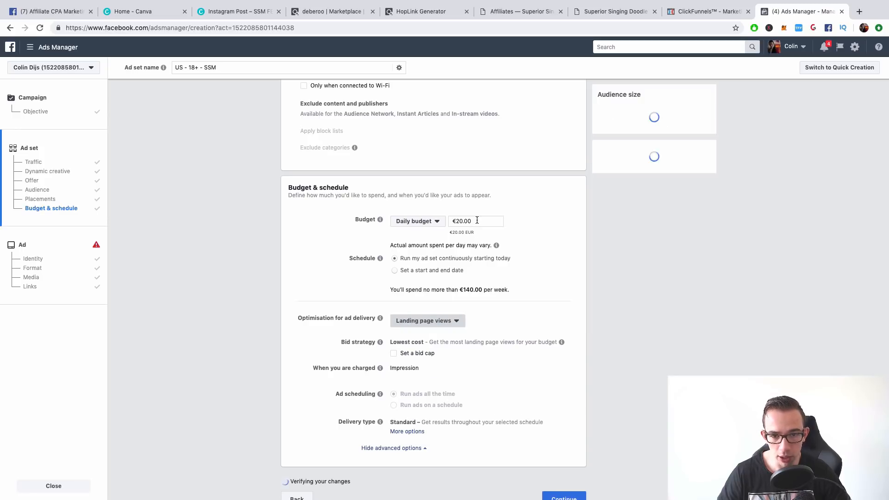
Set the ad set's daily budget to €48.00.
{"action": "left_click_drag", "start_coordinate": [473, 221], "coordinate": [451, 222]}
{"action": "type", "text": "48"}
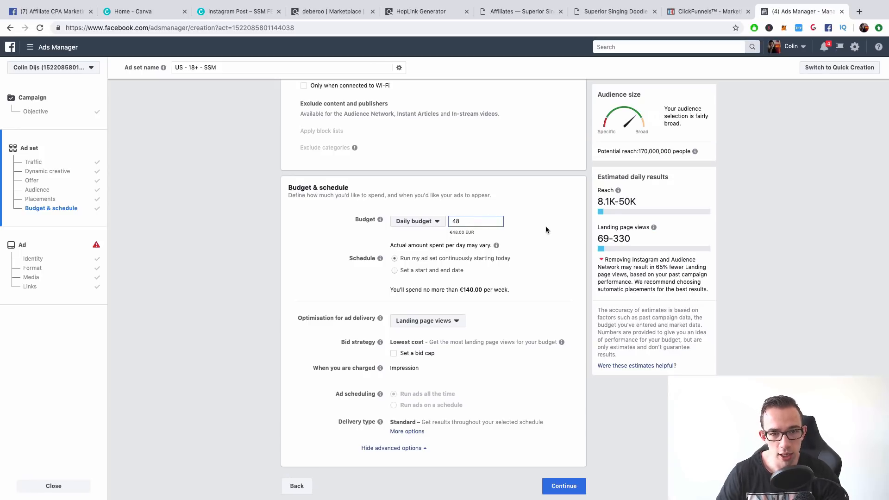
{"action": "left_click", "coordinate": [473, 225]}
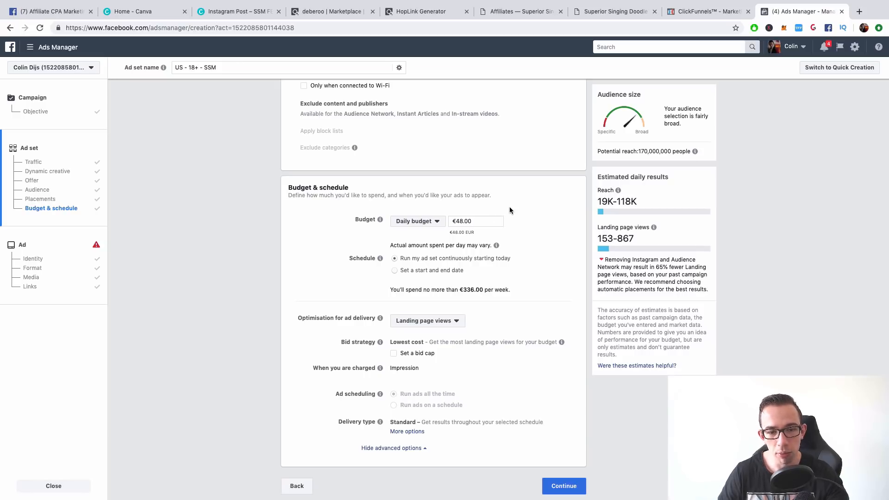
Check the audience's potential reach and limit the gender targeting to Women.
{"action": "scroll", "coordinate": [509, 252], "scroll_direction": "up", "scroll_amount": 10}
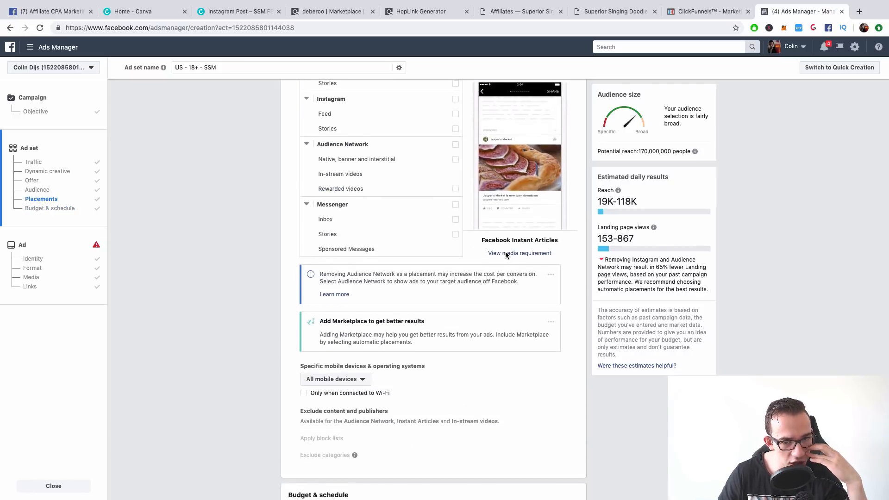
{"action": "scroll", "coordinate": [505, 254], "scroll_direction": "up", "scroll_amount": 10}
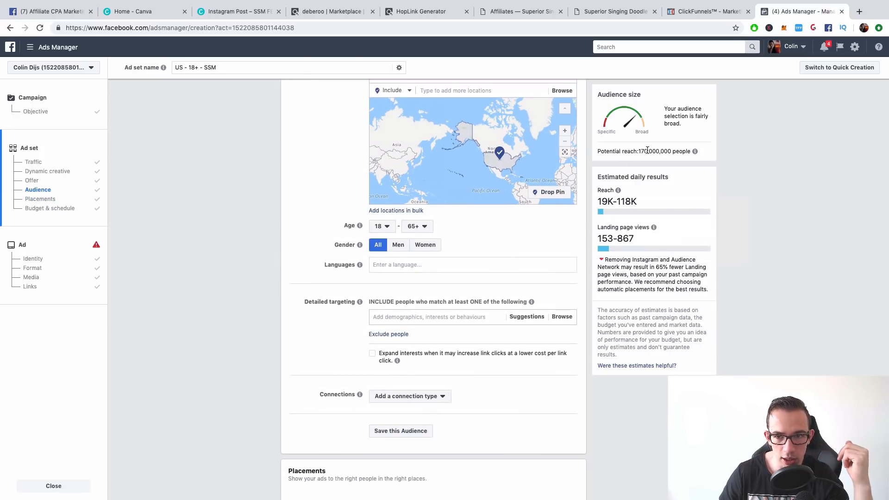
{"action": "left_click_drag", "start_coordinate": [637, 151], "coordinate": [678, 150]}
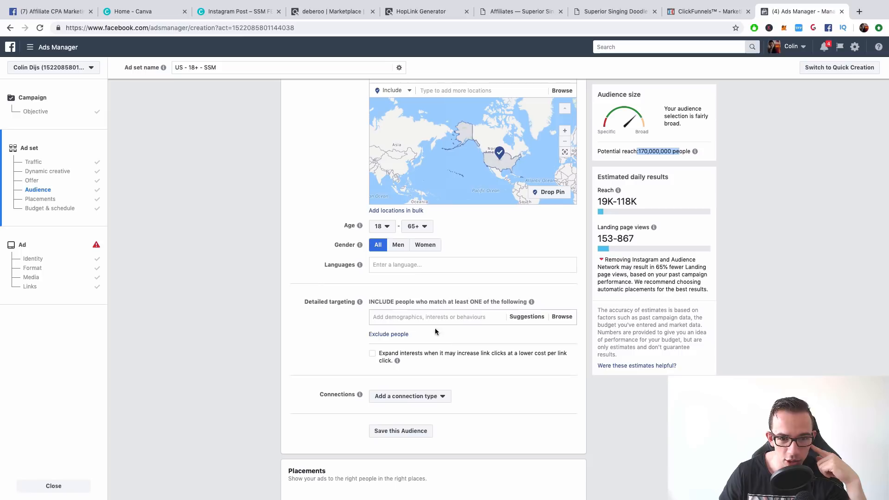
{"action": "left_click", "coordinate": [426, 249]}
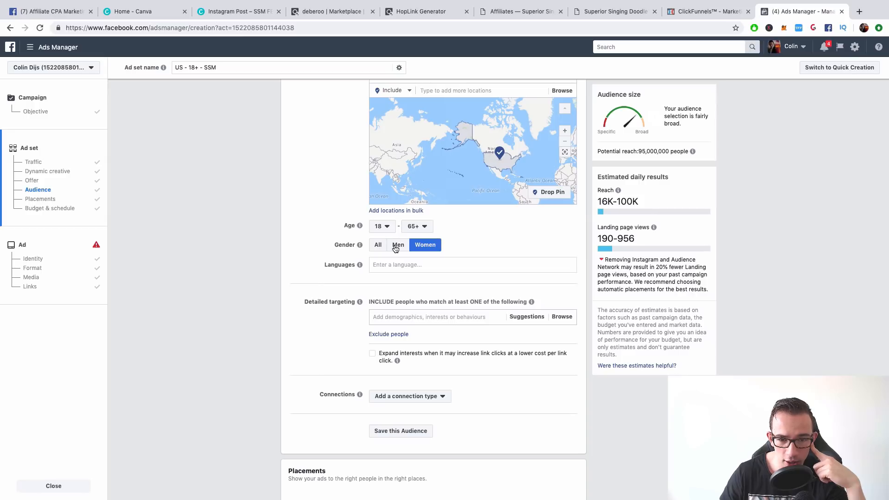
Search the detailed targeting for "sing" and add the Singing interest.
{"action": "left_click", "coordinate": [413, 319]}
{"action": "type", "text": "si"}
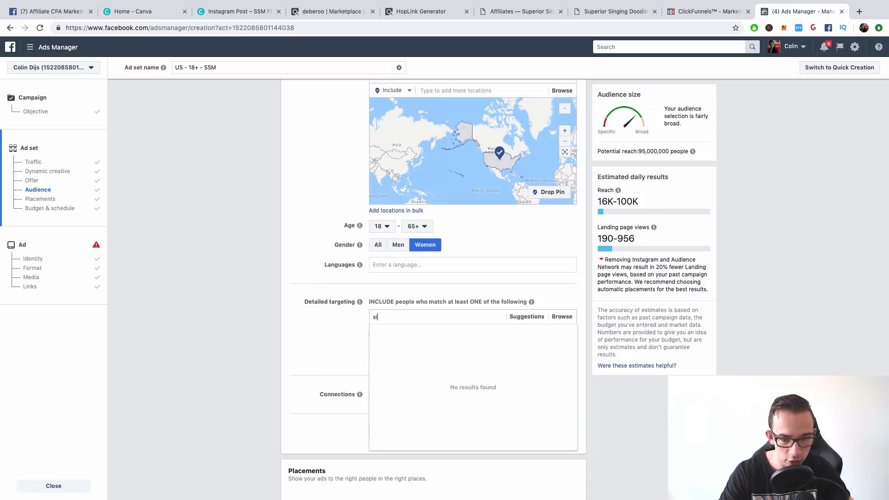
{"action": "type", "text": "ng"}
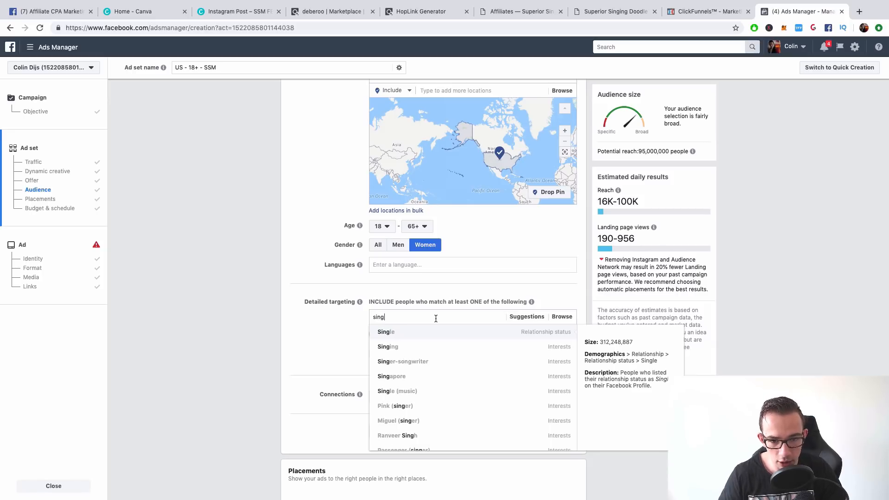
{"action": "left_click", "coordinate": [436, 354]}
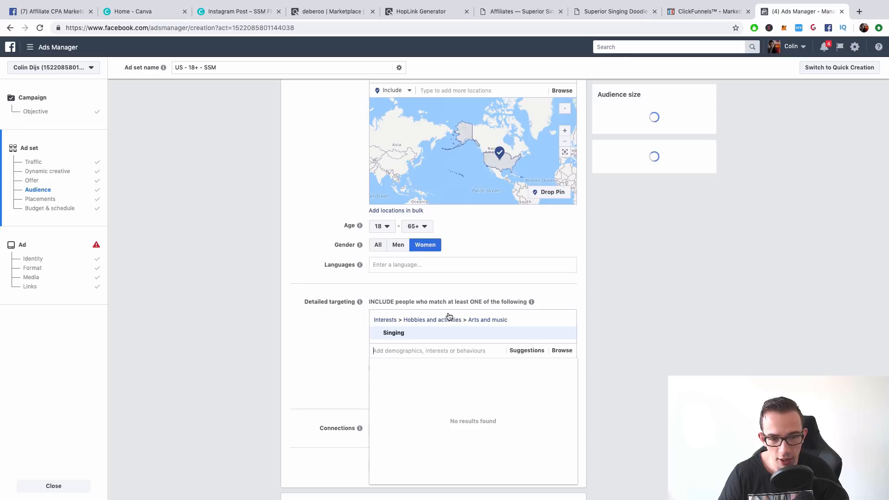
Set the audience's minimum age to 30 and check the updated potential reach.
{"action": "left_click", "coordinate": [387, 228]}
{"action": "scroll", "coordinate": [395, 350], "scroll_direction": "down", "scroll_amount": 2}
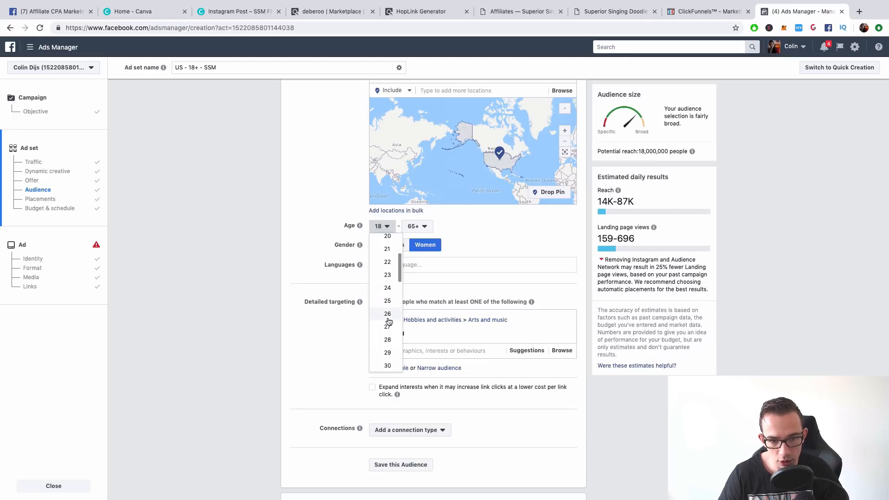
{"action": "left_click", "coordinate": [389, 366]}
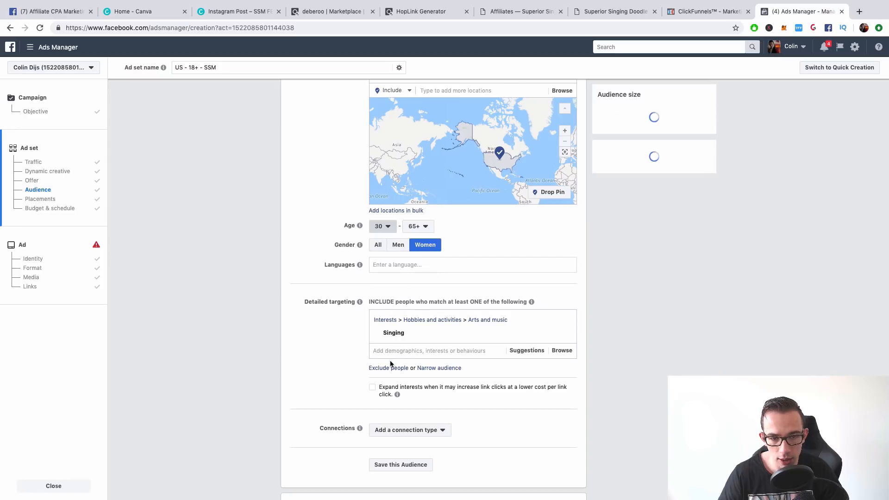
{"action": "mouse_move", "coordinate": [692, 152]}
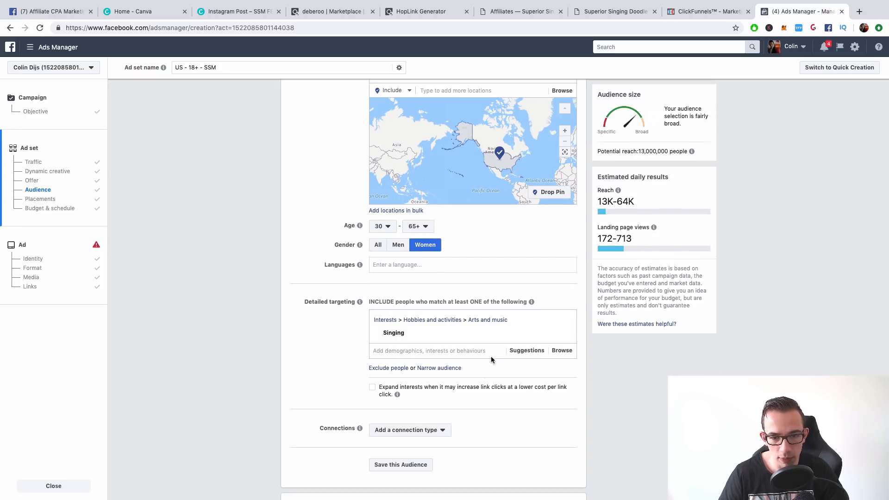
Add the suggested Singer-songwriter interest to the detailed targeting and remove the Singing interest.
{"action": "left_click", "coordinate": [526, 350]}
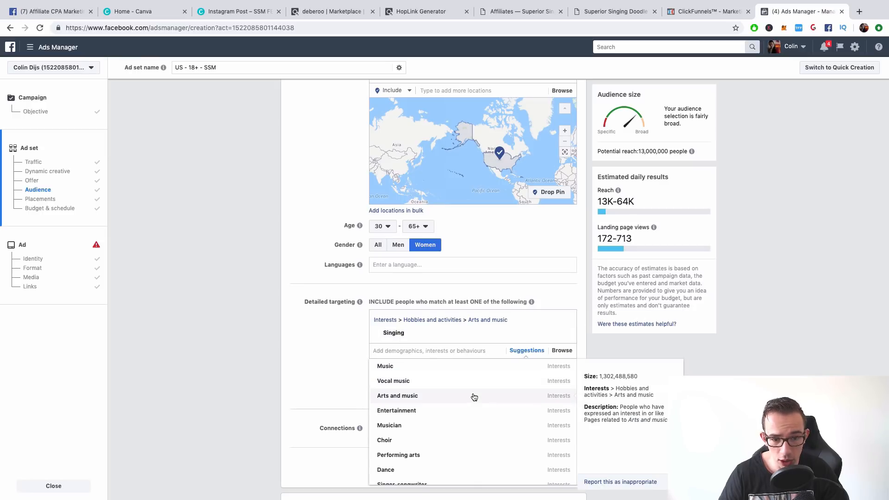
{"action": "scroll", "coordinate": [473, 397], "scroll_direction": "down", "scroll_amount": 2}
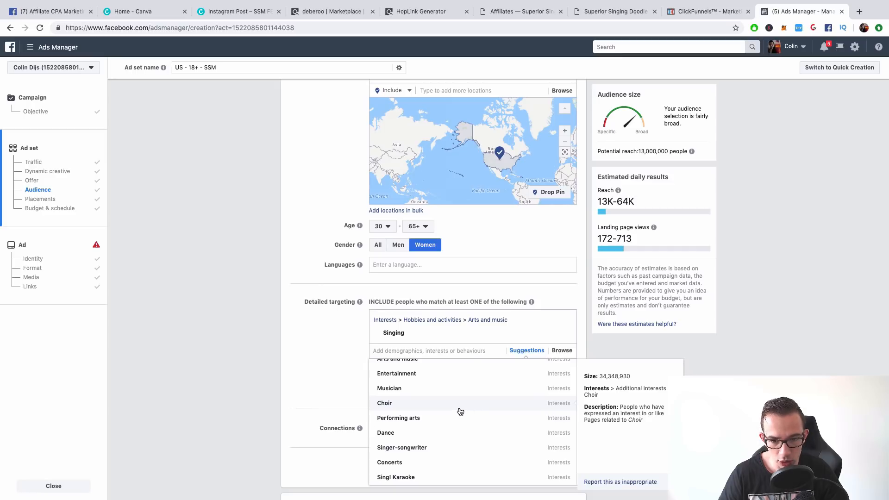
{"action": "scroll", "coordinate": [464, 408], "scroll_direction": "down", "scroll_amount": 2}
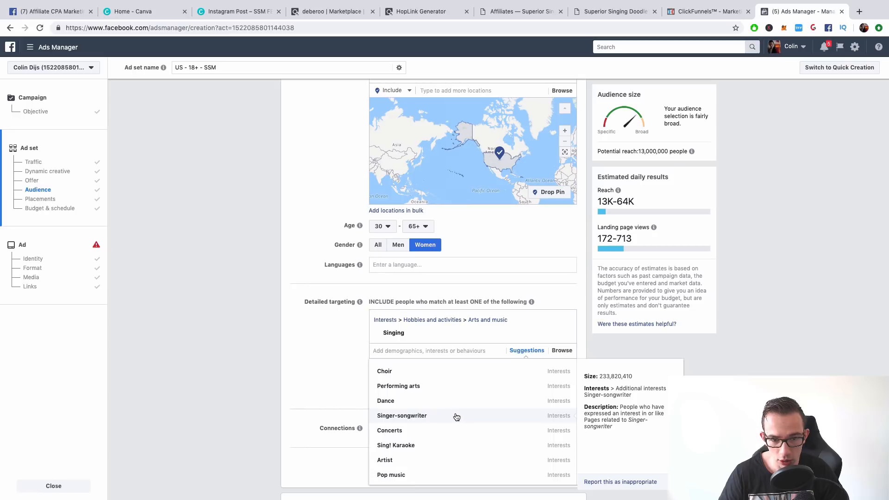
{"action": "key", "text": "Return"}
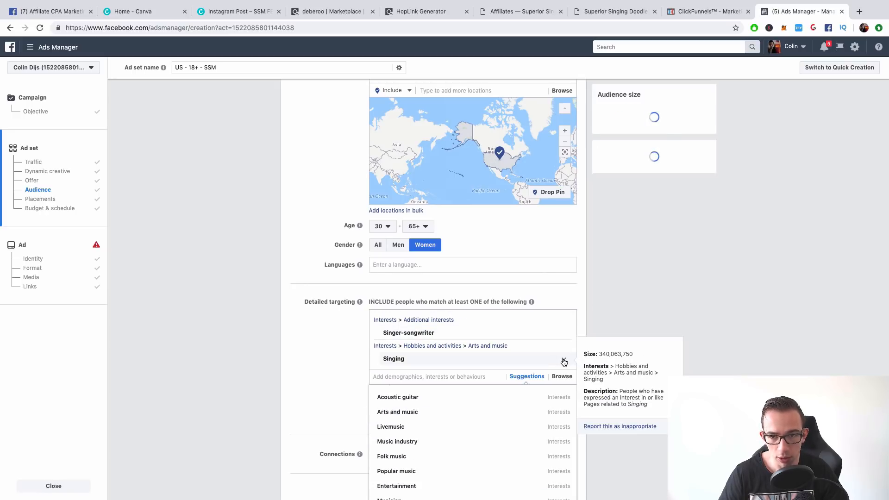
{"action": "left_click", "coordinate": [564, 361]}
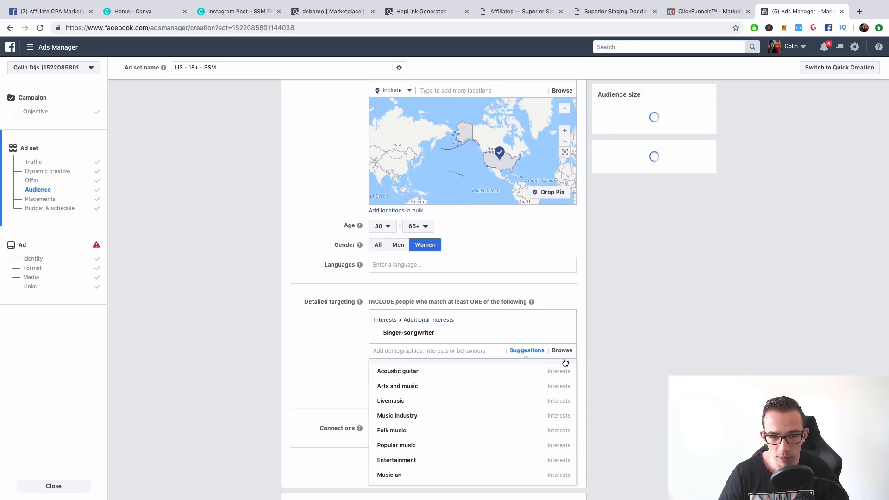
Look through the suggested interests and add Songwriter to the detailed targeting.
{"action": "mouse_move", "coordinate": [431, 333]}
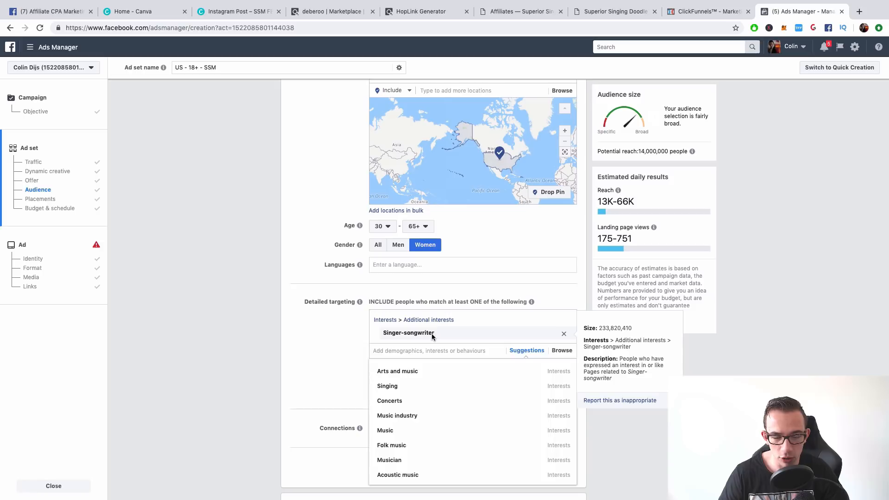
{"action": "mouse_move", "coordinate": [477, 440]}
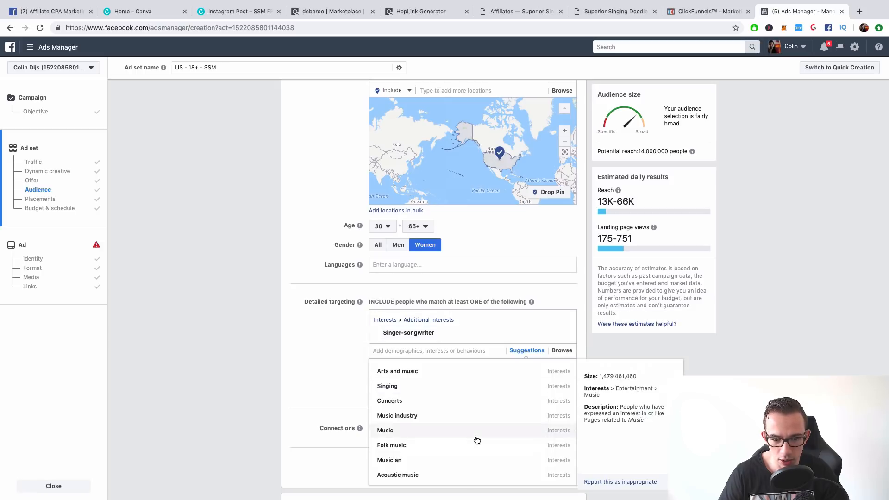
{"action": "scroll", "coordinate": [477, 440], "scroll_direction": "down", "scroll_amount": 3}
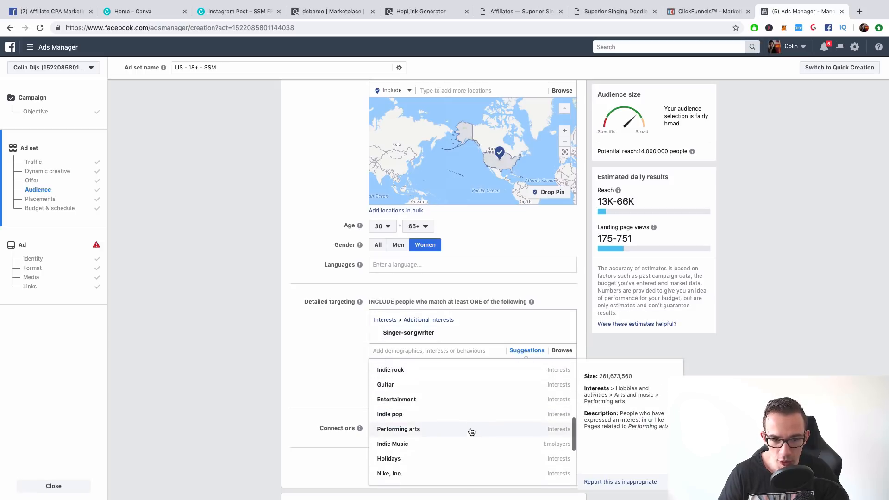
{"action": "scroll", "coordinate": [470, 436], "scroll_direction": "down", "scroll_amount": 2}
{"action": "scroll", "coordinate": [468, 436], "scroll_direction": "up", "scroll_amount": 10}
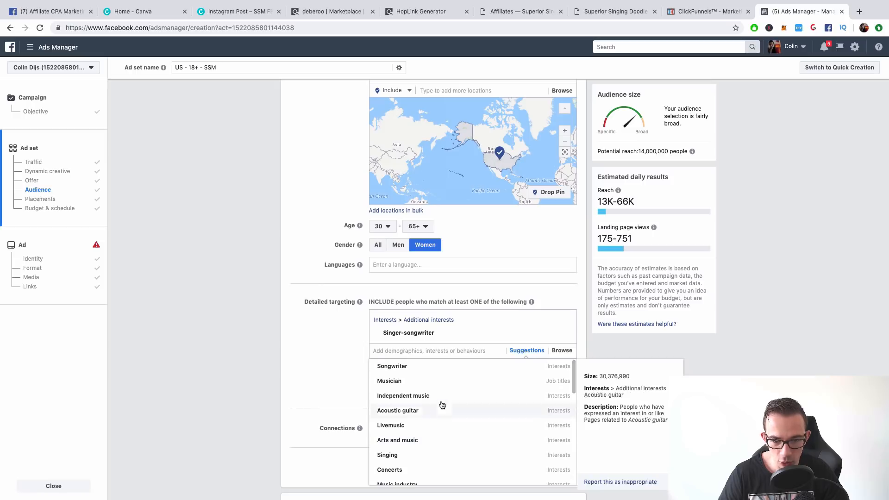
{"action": "left_click", "coordinate": [526, 350]}
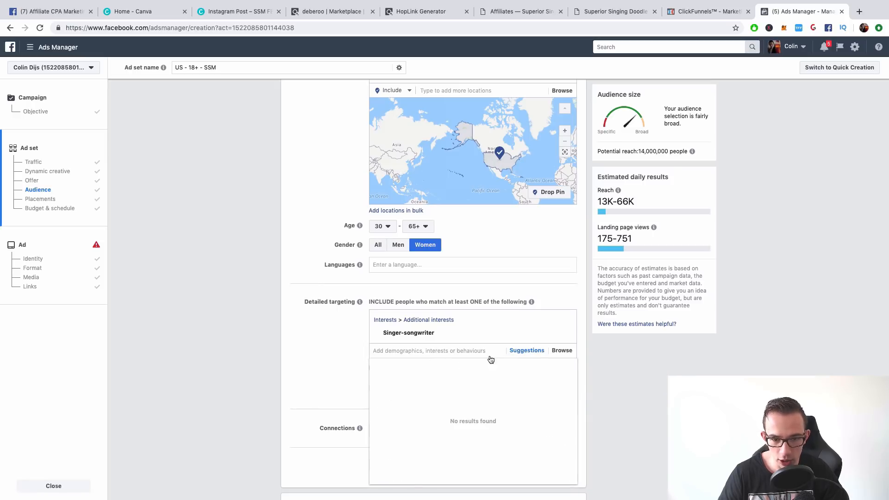
{"action": "left_click", "coordinate": [428, 368]}
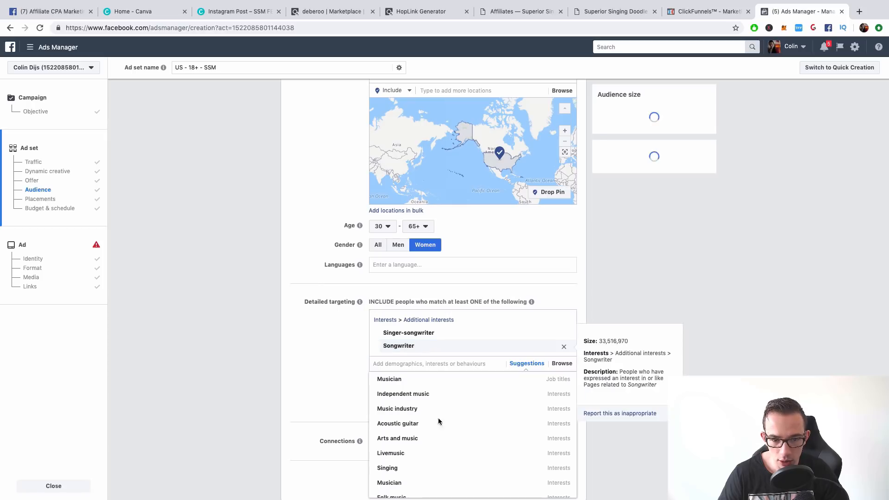
Remove the Singer-songwriter interest from the detailed targeting, keeping Songwriter, and look through the updated interest suggestions.
{"action": "scroll", "coordinate": [439, 434], "scroll_direction": "down", "scroll_amount": 2}
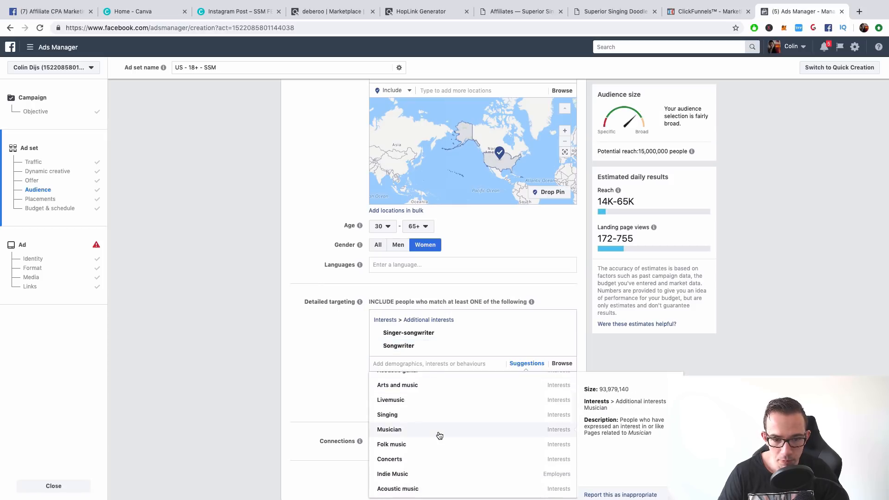
{"action": "mouse_move", "coordinate": [558, 339]}
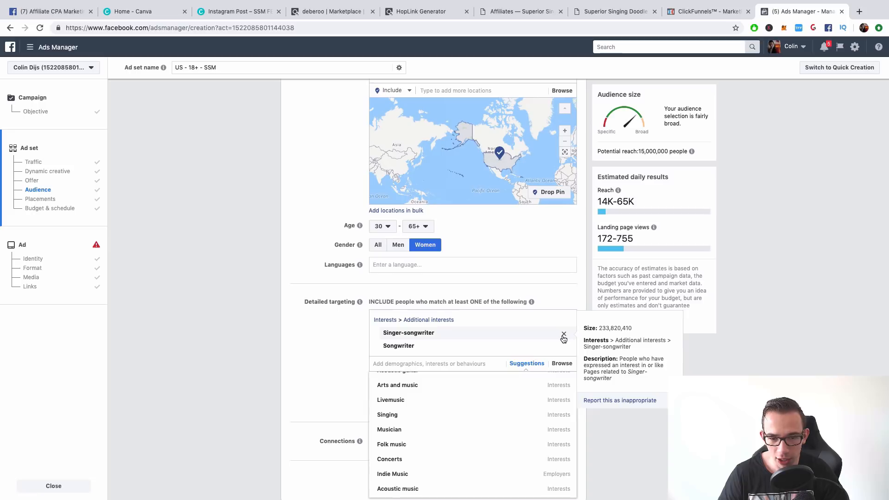
{"action": "left_click", "coordinate": [564, 335]}
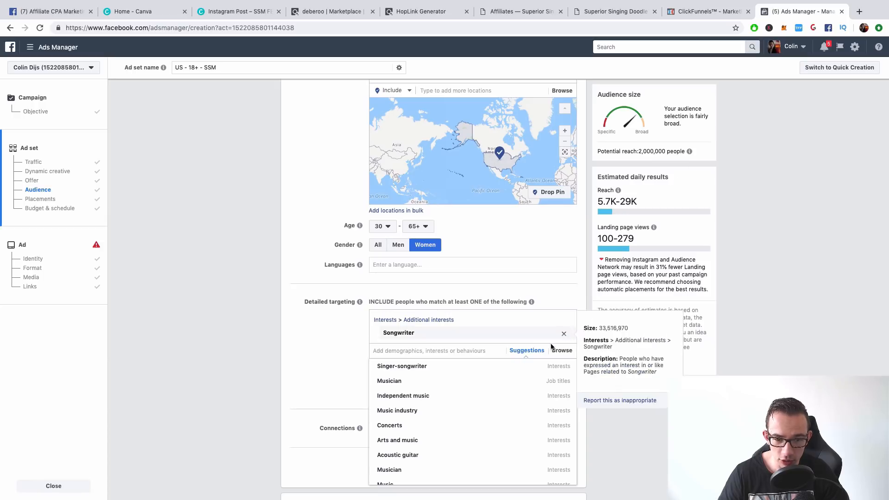
{"action": "scroll", "coordinate": [463, 418], "scroll_direction": "down", "scroll_amount": 1}
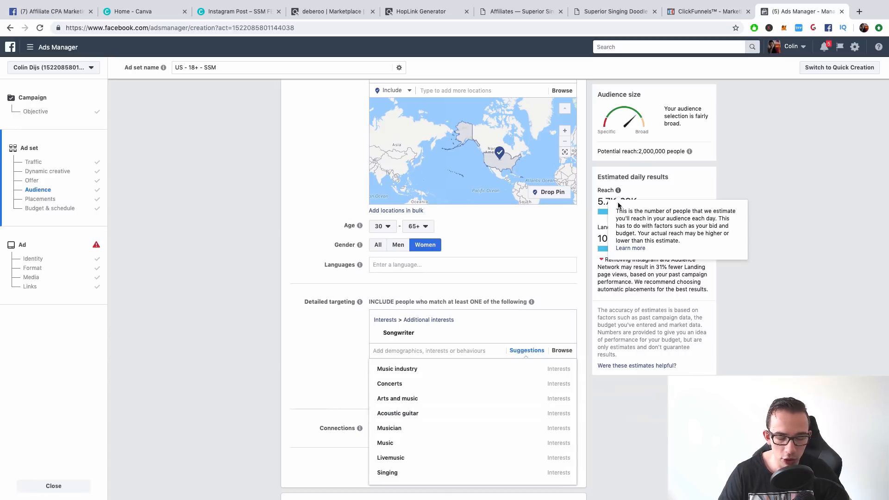
{"action": "scroll", "coordinate": [452, 422], "scroll_direction": "down", "scroll_amount": 5}
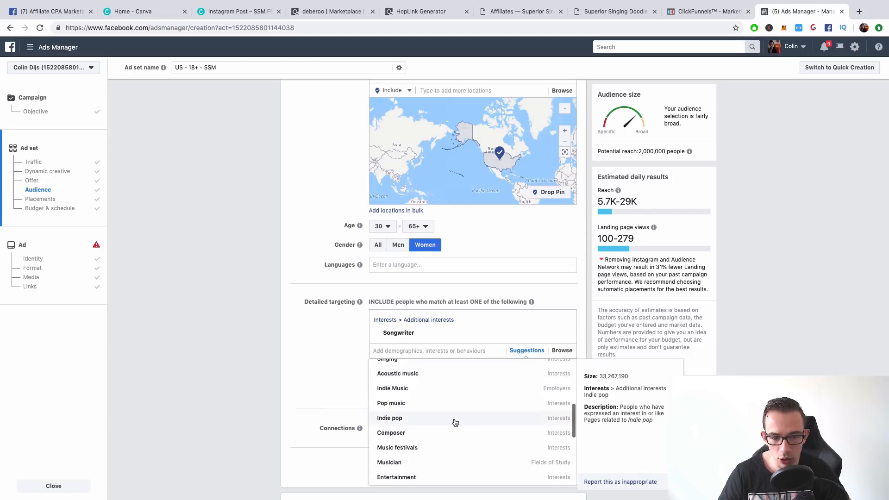
{"action": "scroll", "coordinate": [449, 430], "scroll_direction": "down", "scroll_amount": 3}
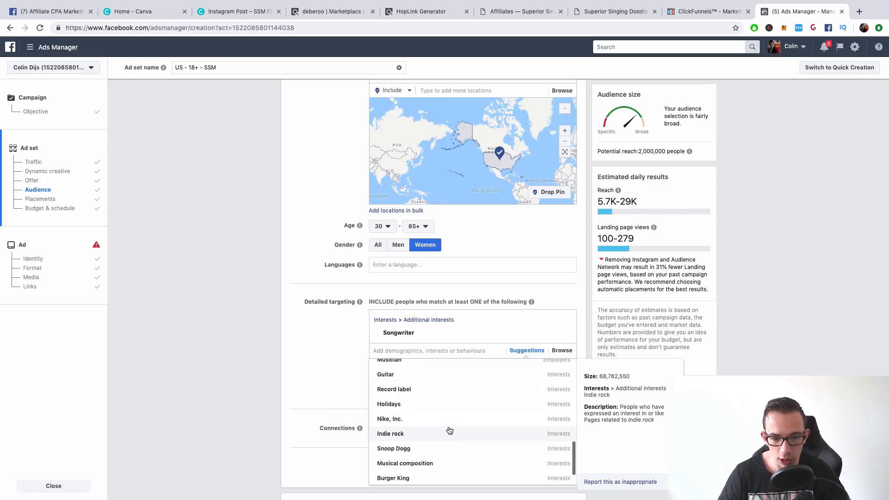
{"action": "scroll", "coordinate": [452, 417], "scroll_direction": "up", "scroll_amount": 8}
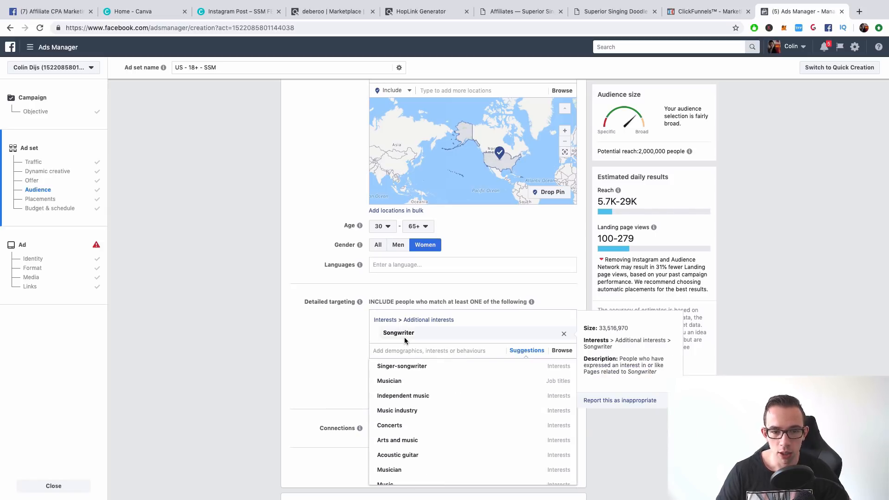
{"action": "left_click", "coordinate": [347, 300]}
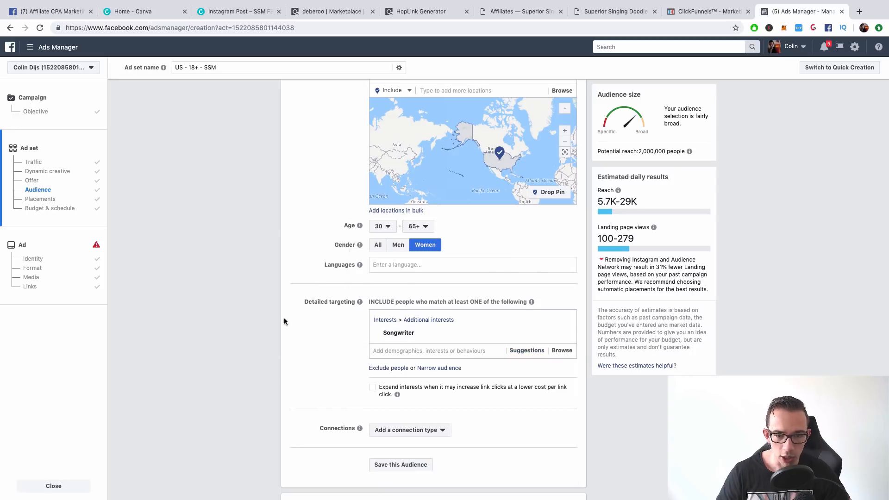
Accept the ad set's existing placements, budget and schedule settings and continue to the ad setup.
{"action": "scroll", "coordinate": [284, 319], "scroll_direction": "down", "scroll_amount": 10}
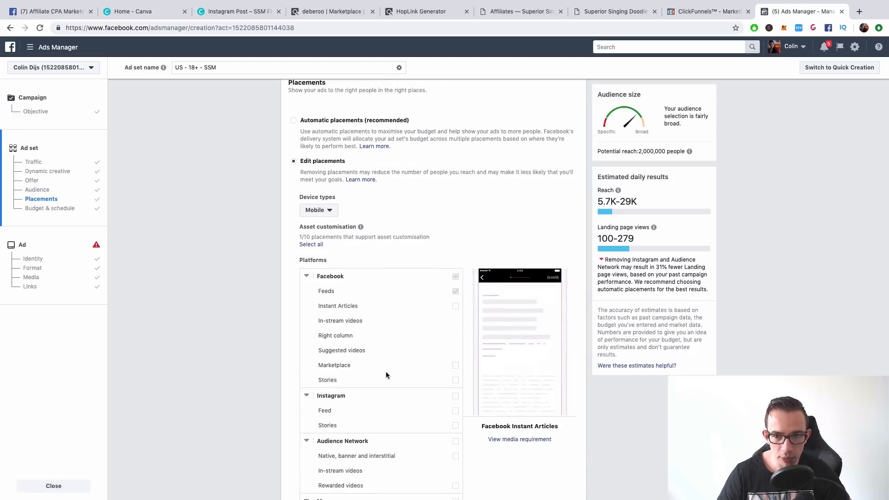
{"action": "scroll", "coordinate": [416, 375], "scroll_direction": "down", "scroll_amount": 15}
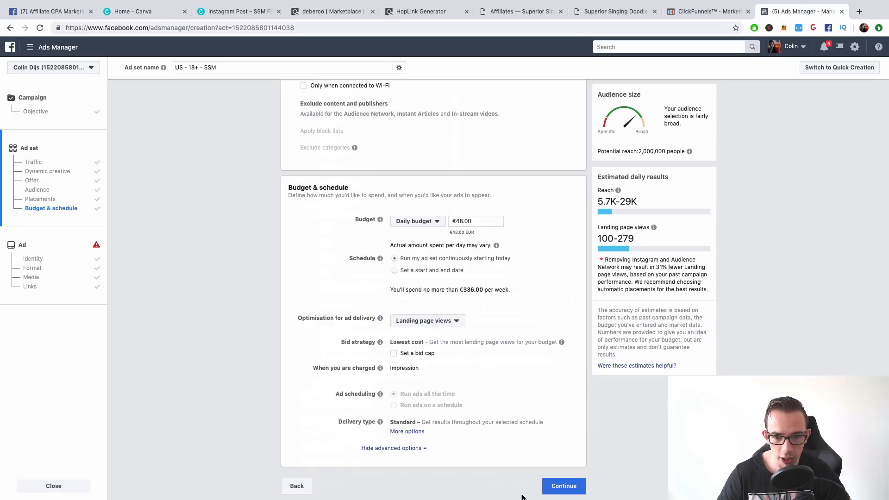
{"action": "left_click", "coordinate": [561, 487]}
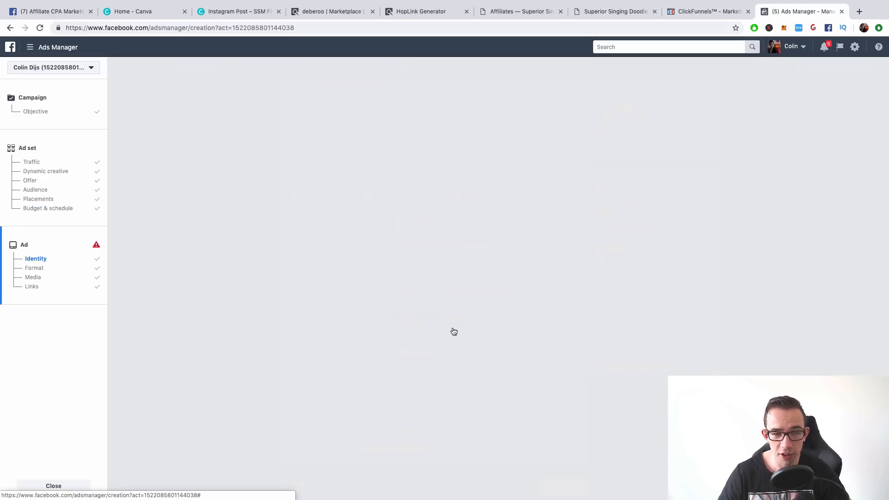
Upload the four images SSM FB.png, SSM FB (1).png, SSM FB (2).png and SSM FB (3).png from Downloads as ad media.
{"action": "scroll", "coordinate": [468, 333], "scroll_direction": "down", "scroll_amount": 5}
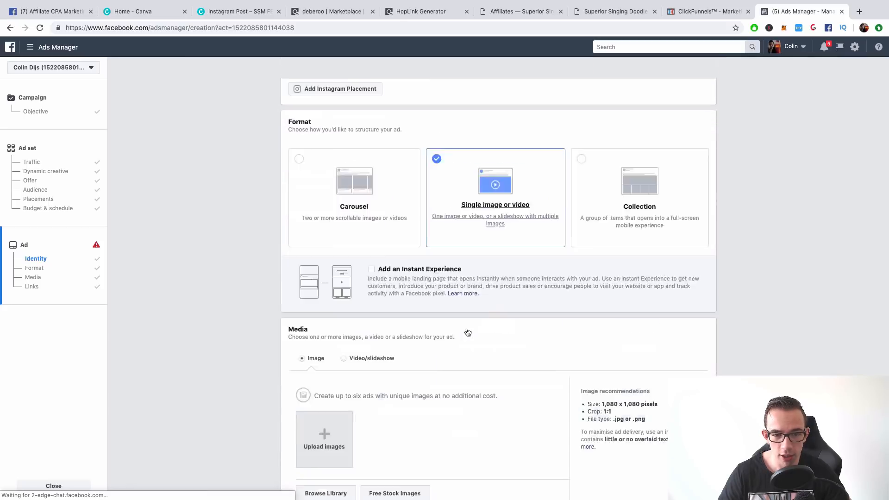
{"action": "scroll", "coordinate": [467, 332], "scroll_direction": "down", "scroll_amount": 3}
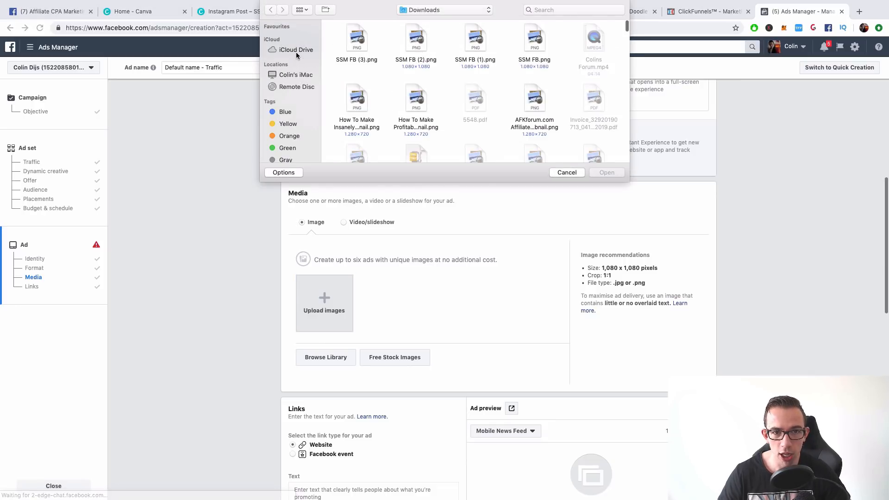
{"action": "left_click_drag", "start_coordinate": [340, 39], "coordinate": [535, 45]}
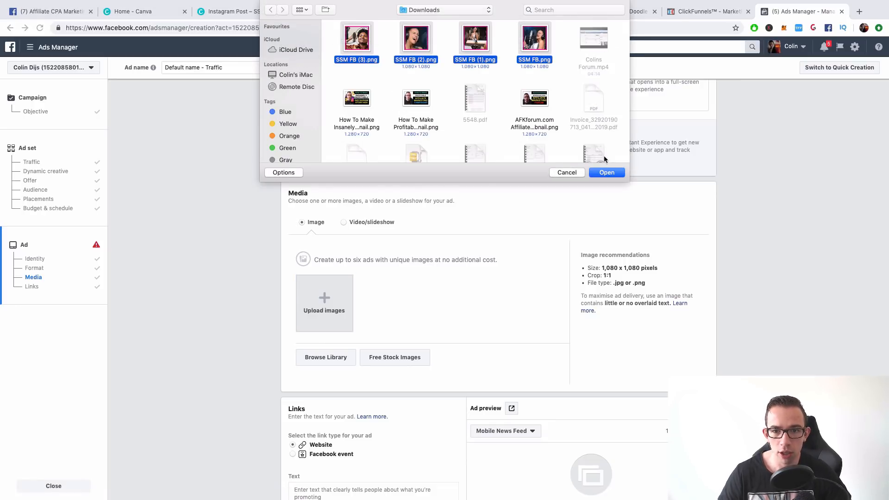
{"action": "left_click", "coordinate": [606, 170]}
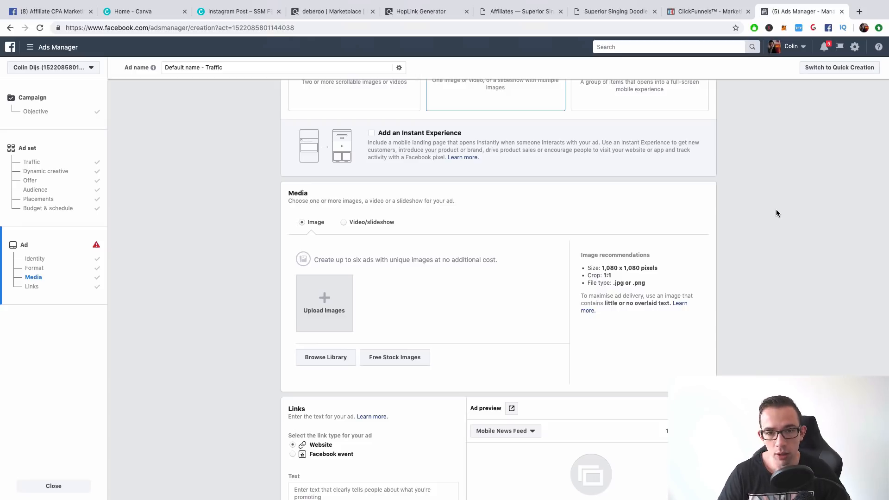
Switch to ClickFunnels, open the Lead Magnet page in a separate tab and copy the funnel step's URL.
{"action": "scroll", "coordinate": [777, 213], "scroll_direction": "down", "scroll_amount": 3}
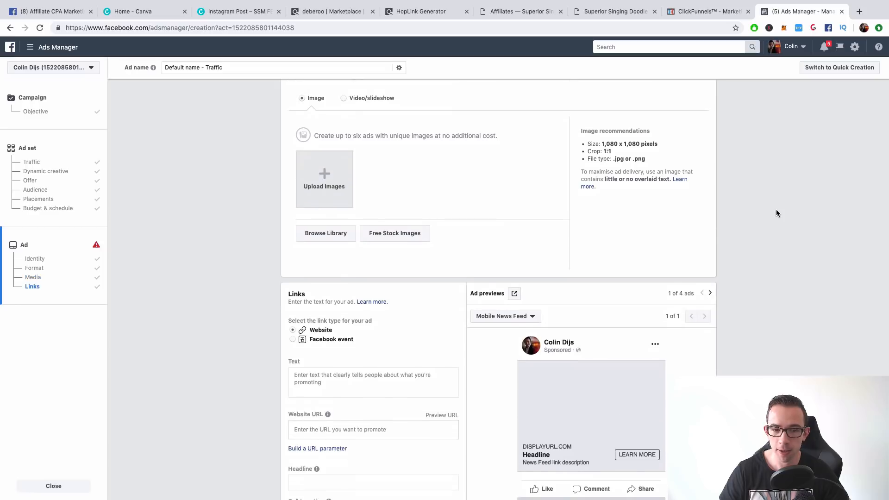
{"action": "scroll", "coordinate": [777, 213], "scroll_direction": "down", "scroll_amount": 2}
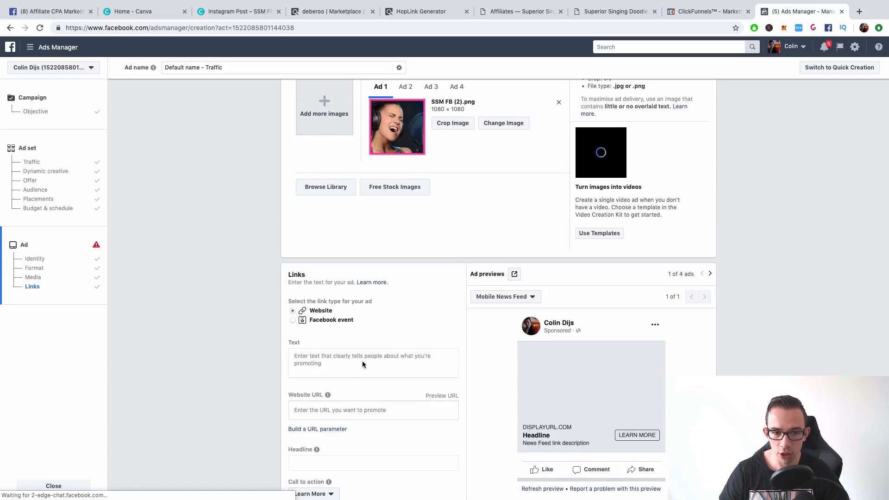
{"action": "left_click", "coordinate": [359, 353]}
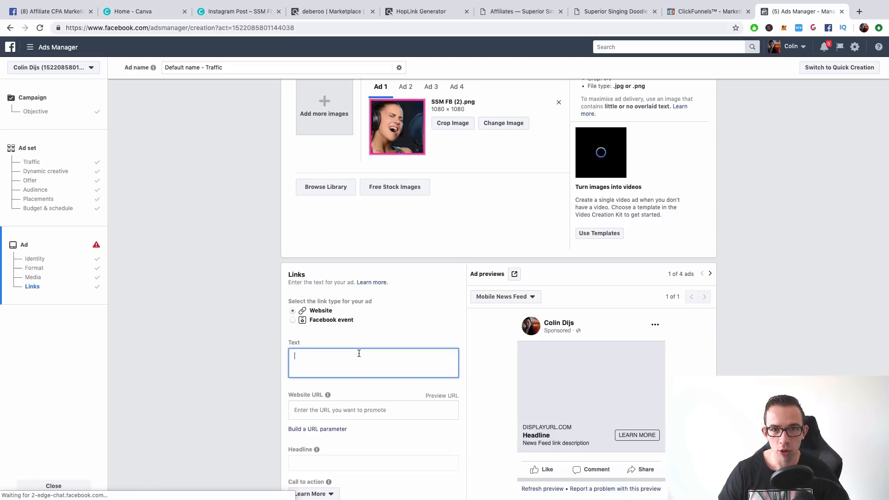
{"action": "left_click", "coordinate": [710, 12]}
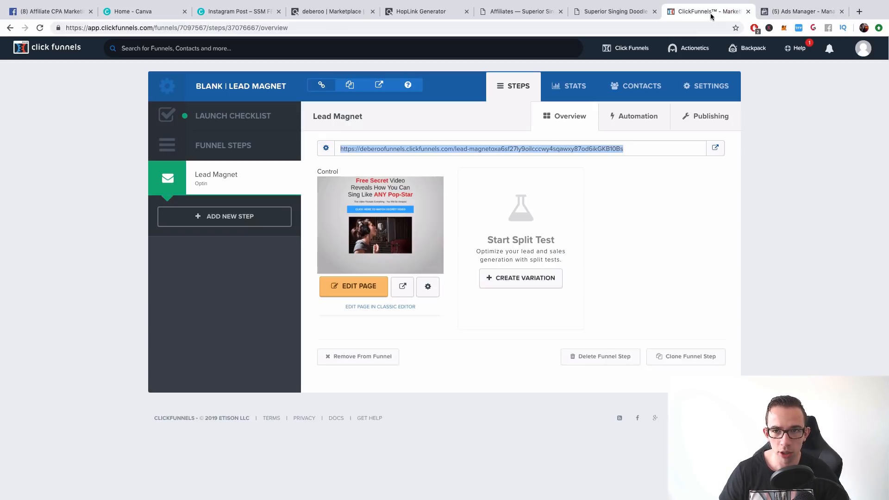
{"action": "left_click", "coordinate": [715, 148]}
{"action": "left_click", "coordinate": [638, 13]}
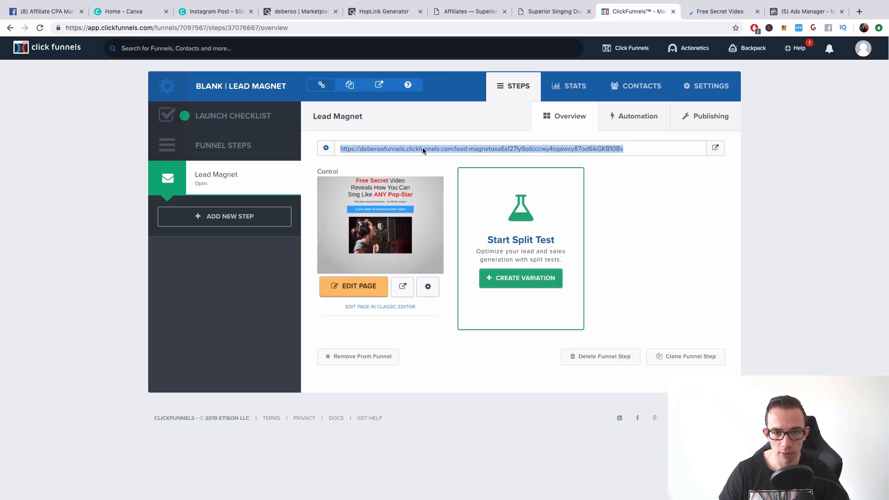
{"action": "right_click", "coordinate": [422, 149]}
{"action": "left_click", "coordinate": [456, 167]}
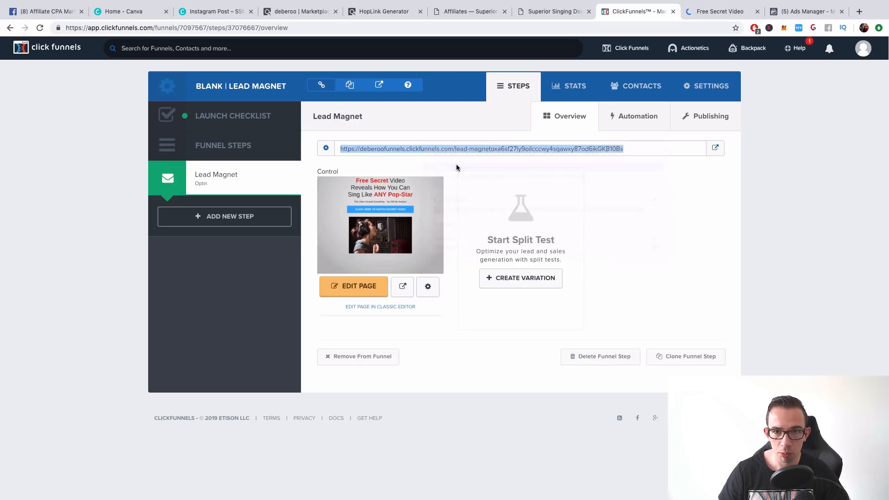
Return to Ads Manager and enter the copied ClickFunnels lead magnet link as the ad's website URL.
{"action": "left_click", "coordinate": [787, 16]}
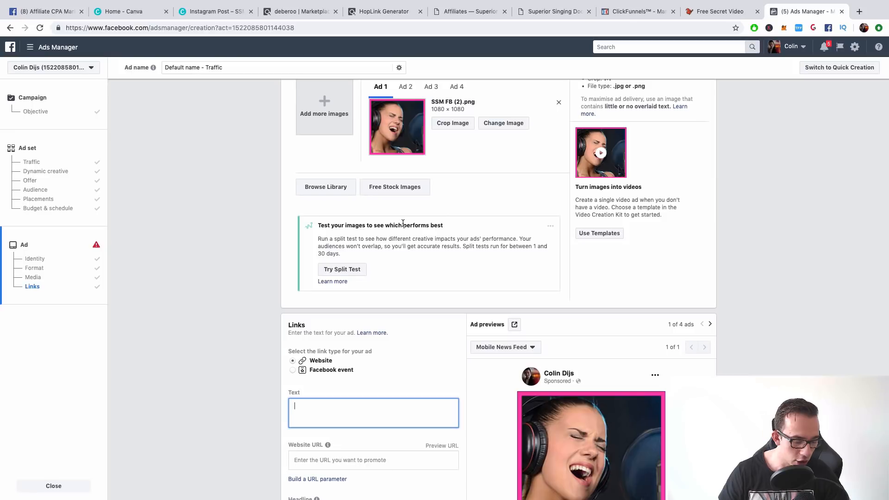
{"action": "scroll", "coordinate": [402, 277], "scroll_direction": "down", "scroll_amount": 3}
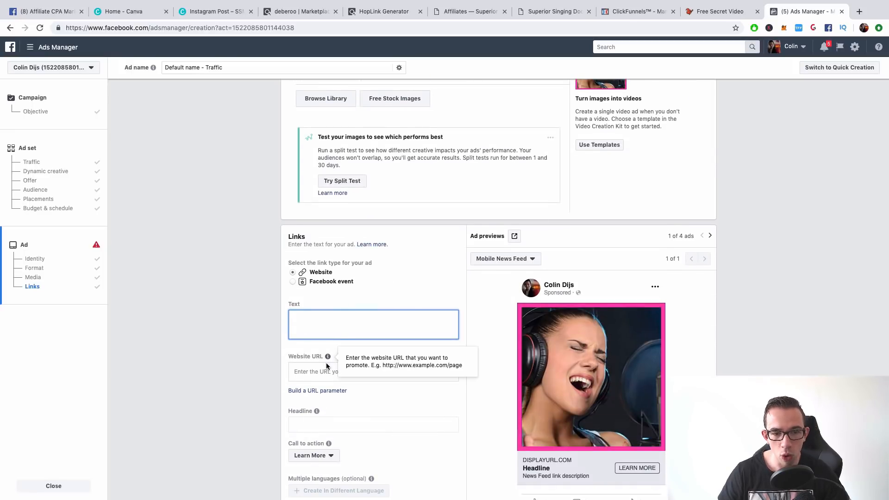
{"action": "left_click", "coordinate": [310, 371]}
{"action": "key", "text": "super+v"}
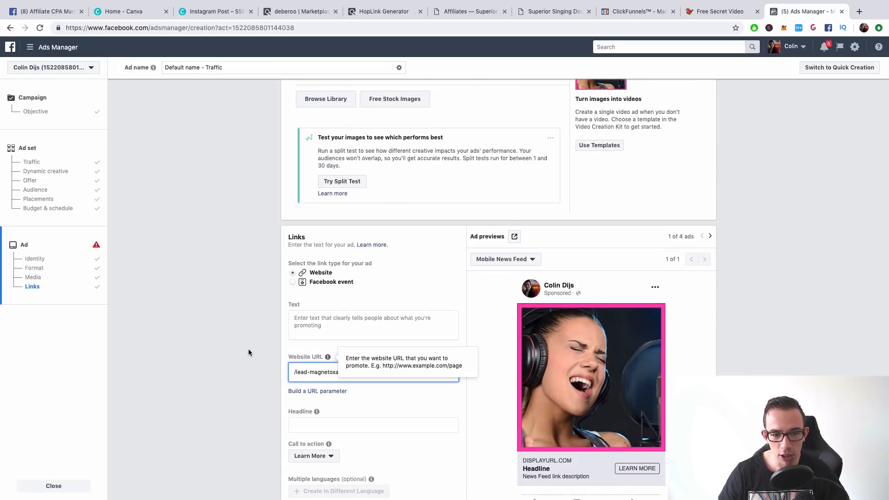
{"action": "left_click", "coordinate": [237, 328]}
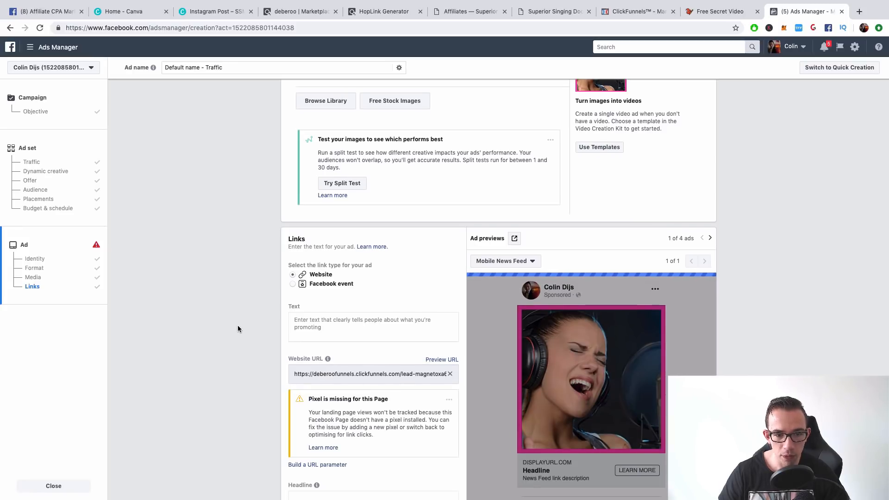
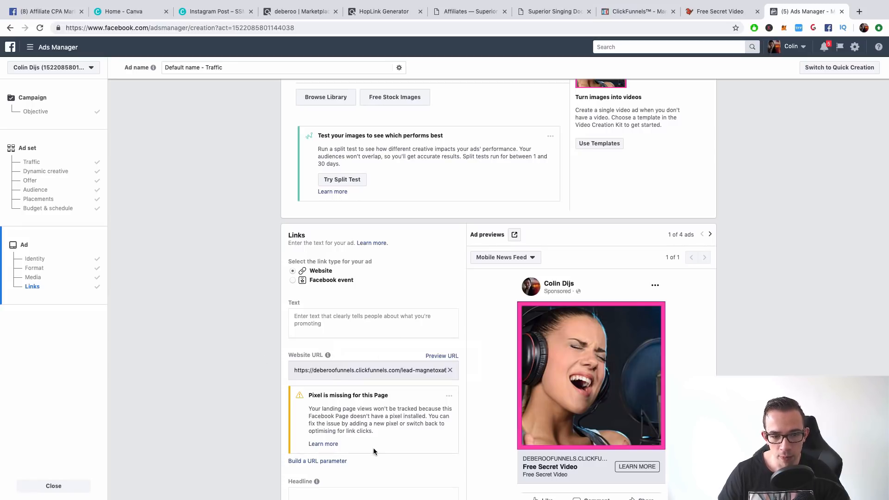
Read the missing pixel notice under the website URL and open the lead magnet funnel's settings in ClickFunnels.
{"action": "left_click_drag", "start_coordinate": [396, 431], "coordinate": [308, 395]}
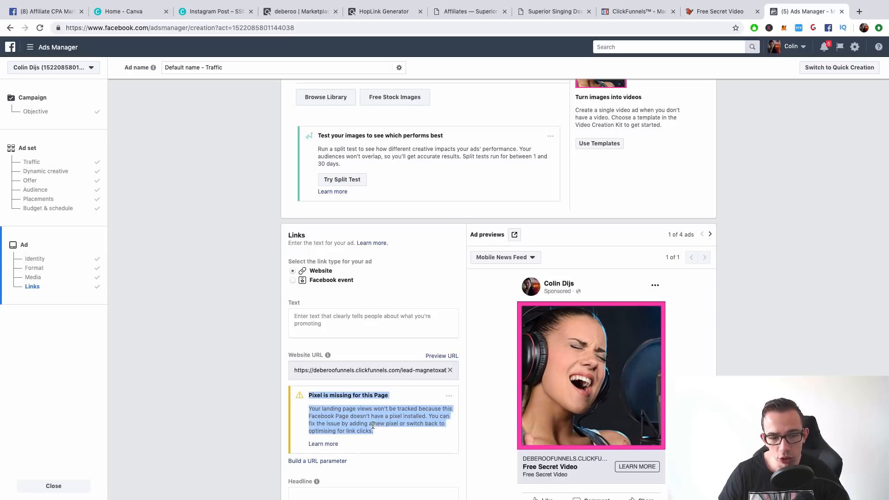
{"action": "left_click", "coordinate": [358, 402]}
{"action": "scroll", "coordinate": [247, 356], "scroll_direction": "down", "scroll_amount": 2}
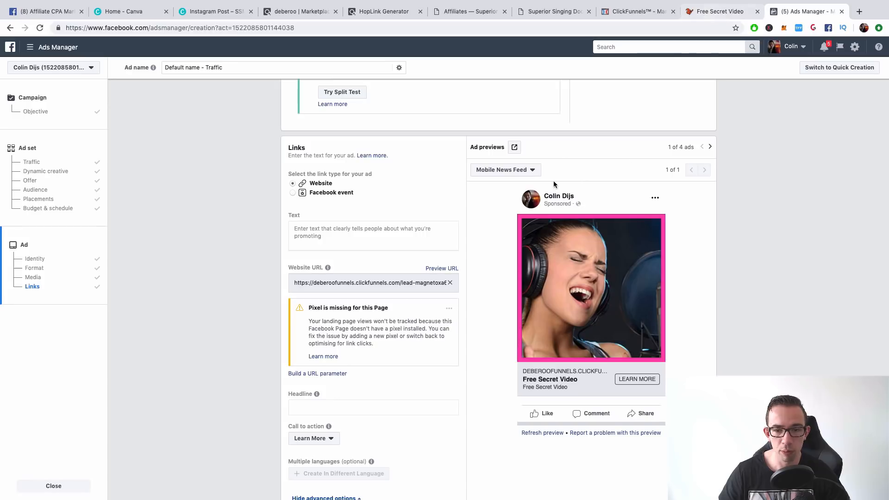
{"action": "left_click", "coordinate": [621, 16]}
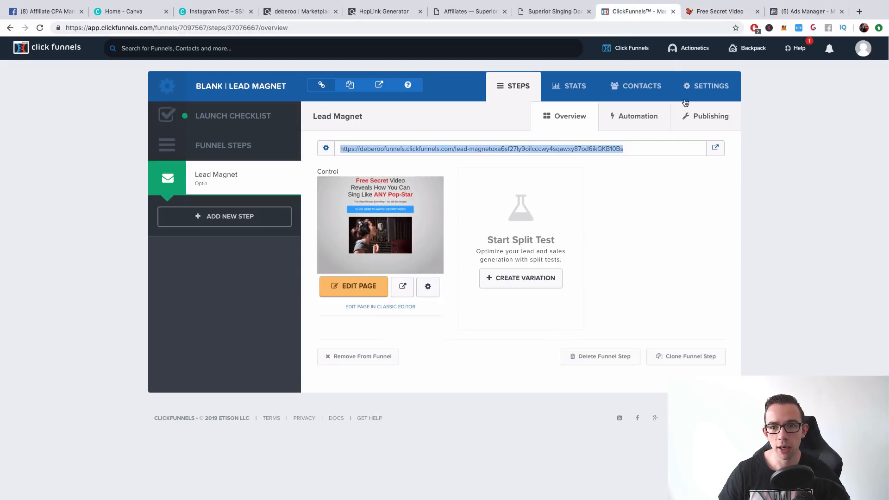
{"action": "left_click", "coordinate": [716, 92]}
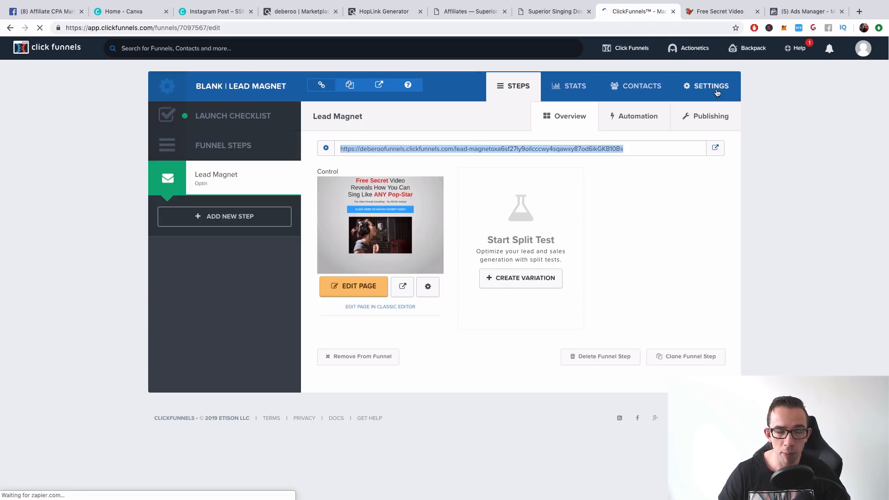
Open the full tools list in Ads Manager and return to the funnel's Body Tracking Code field in ClickFunnels.
{"action": "left_click", "coordinate": [790, 15]}
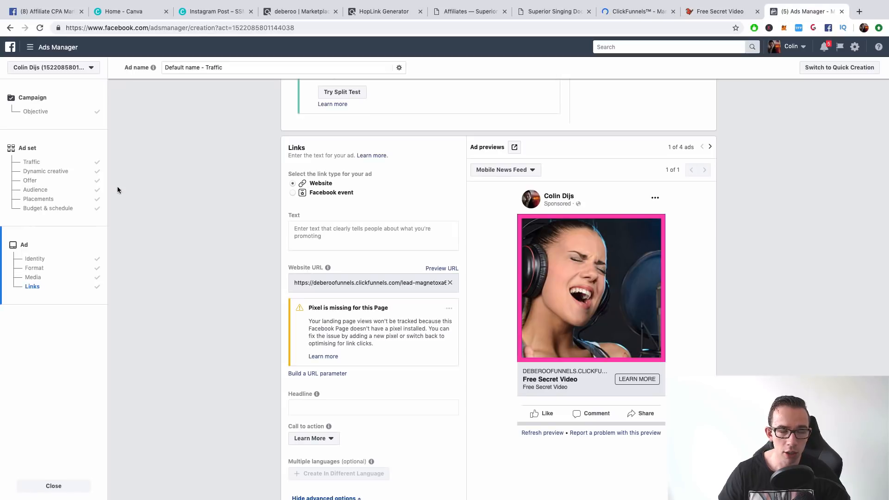
{"action": "left_click", "coordinate": [42, 48]}
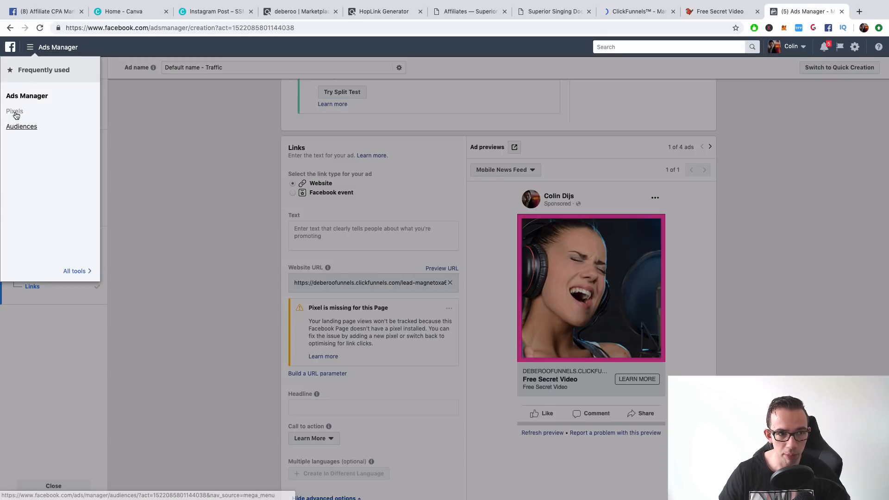
{"action": "left_click", "coordinate": [80, 271]}
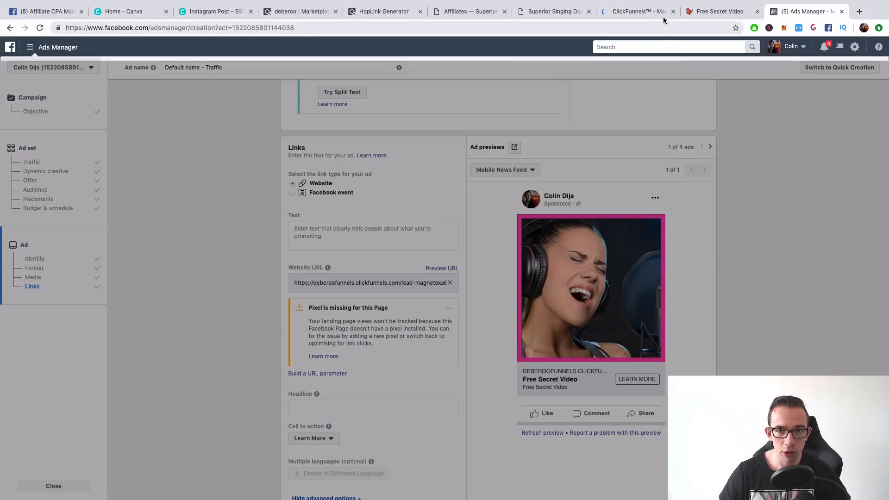
{"action": "left_click", "coordinate": [649, 14]}
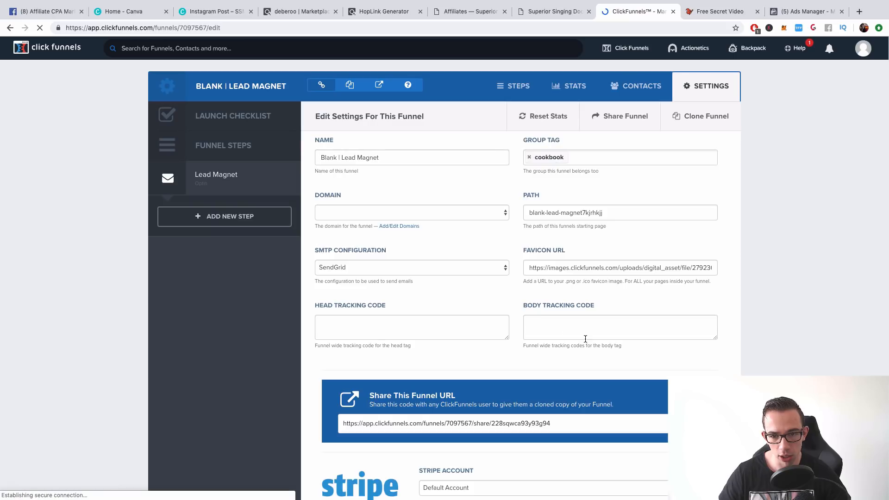
{"action": "left_click", "coordinate": [562, 328]}
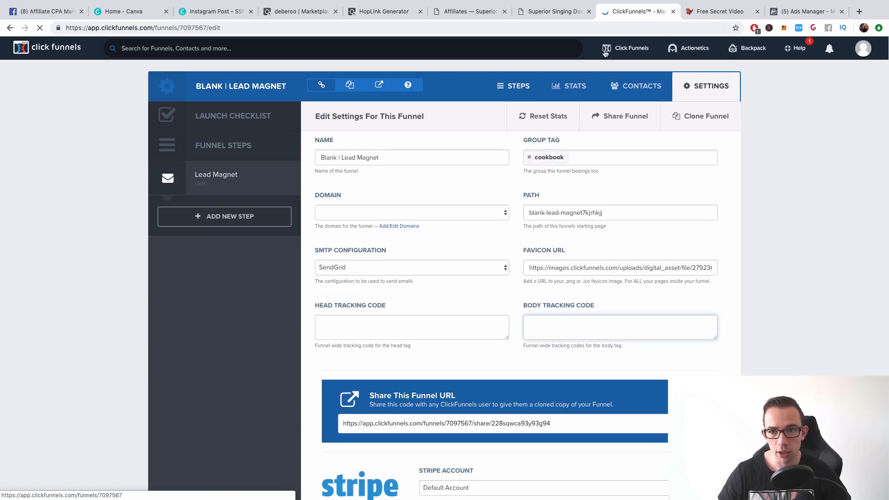
Copy the landing page's "Free Secret Video Reveals How You Can Sing Like ANY Pop-Star" headline and paste it as the ad text in Ads Manager.
{"action": "left_click", "coordinate": [715, 13]}
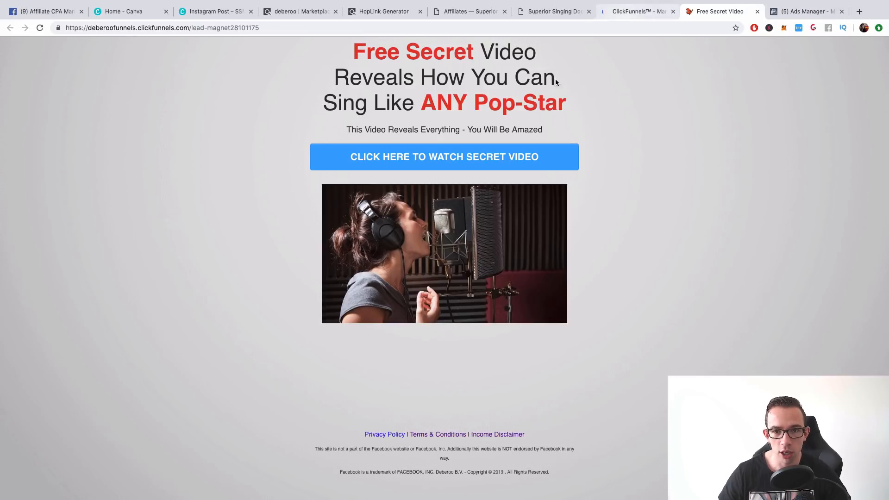
{"action": "left_click_drag", "start_coordinate": [565, 104], "coordinate": [355, 52]}
{"action": "key", "text": "ctrl+c"}
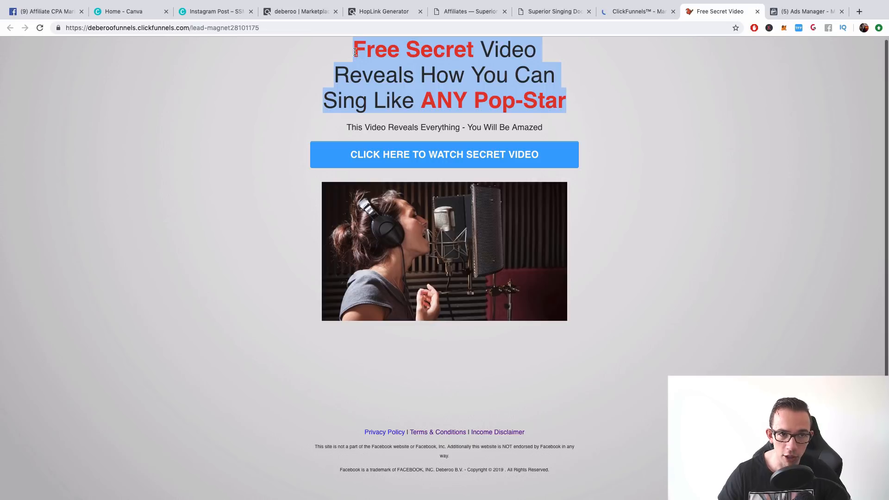
{"action": "left_click", "coordinate": [794, 12]}
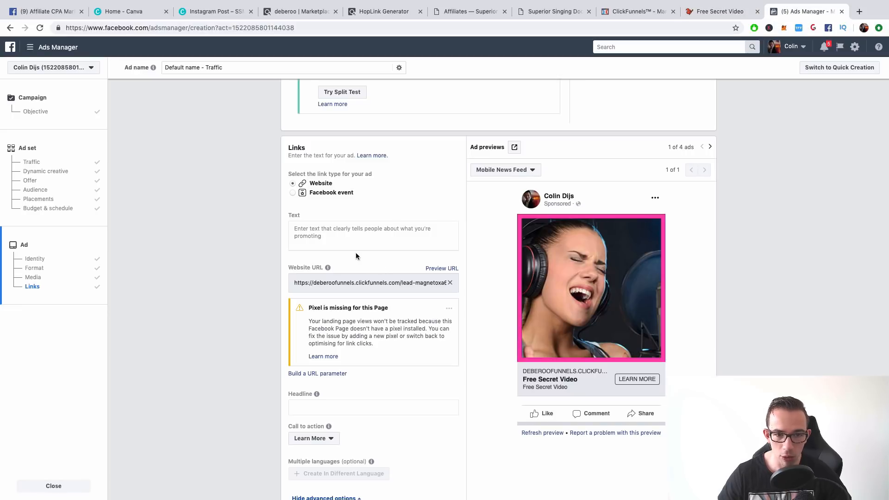
{"action": "left_click", "coordinate": [349, 228]}
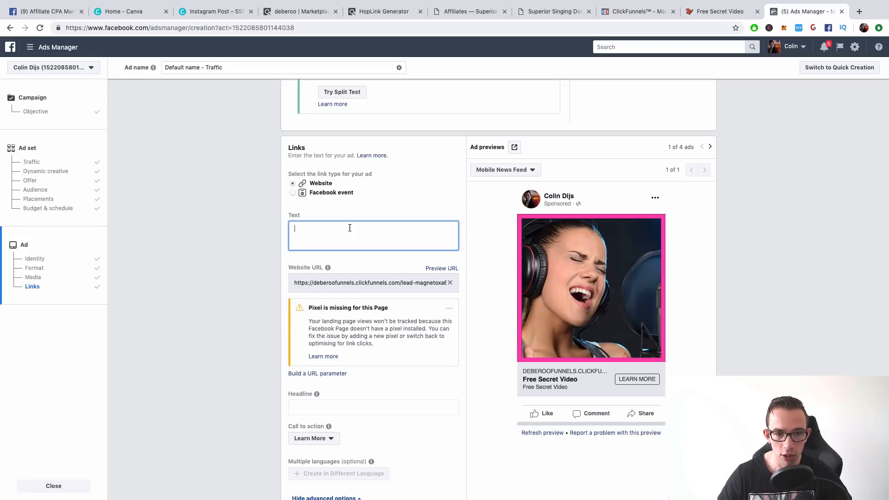
{"action": "key", "text": "ctrl+v"}
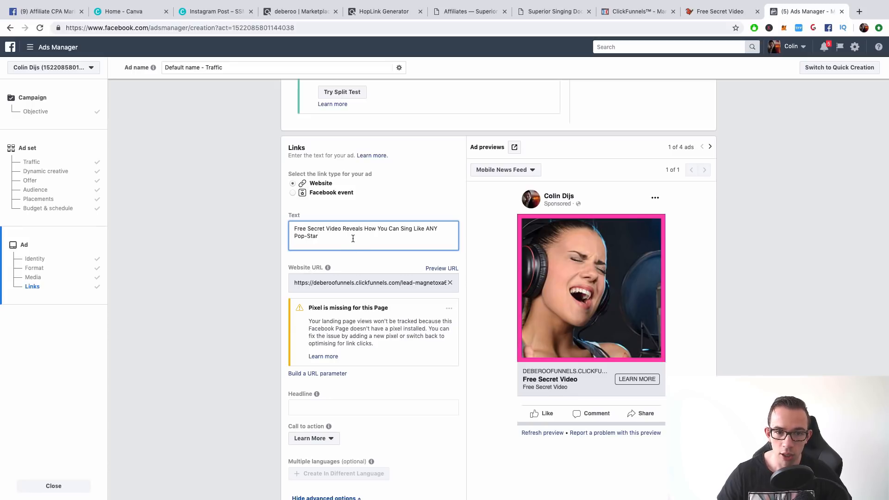
Replace the ad text with "Always Wanted To Sing Like Your Favourite Artists?".
{"action": "left_click_drag", "start_coordinate": [353, 237], "coordinate": [277, 215]}
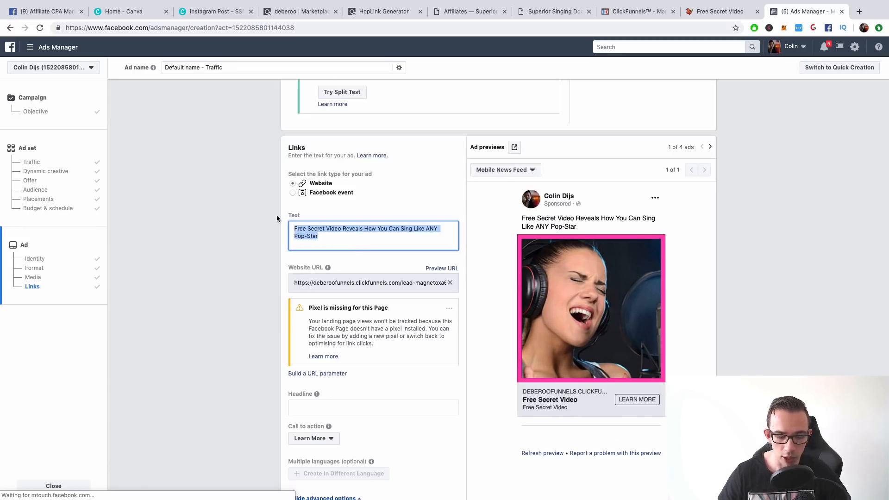
{"action": "type", "text": "A"}
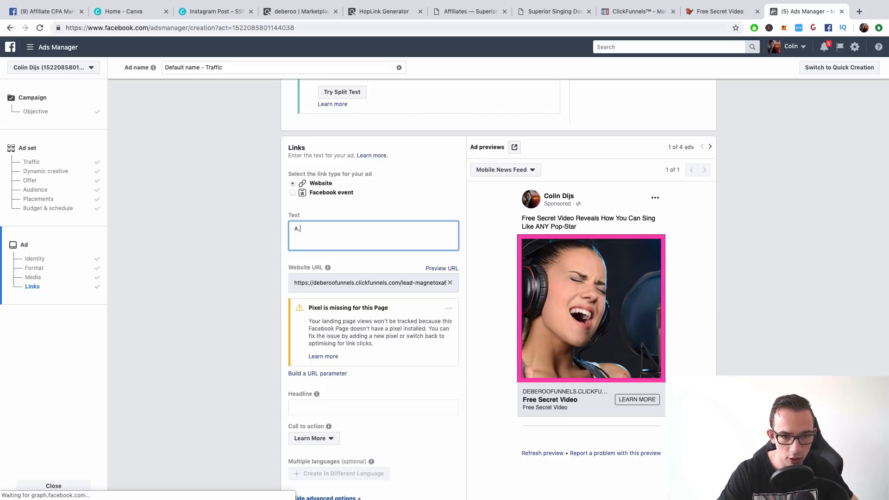
{"action": "type", "text": "lwayts"}
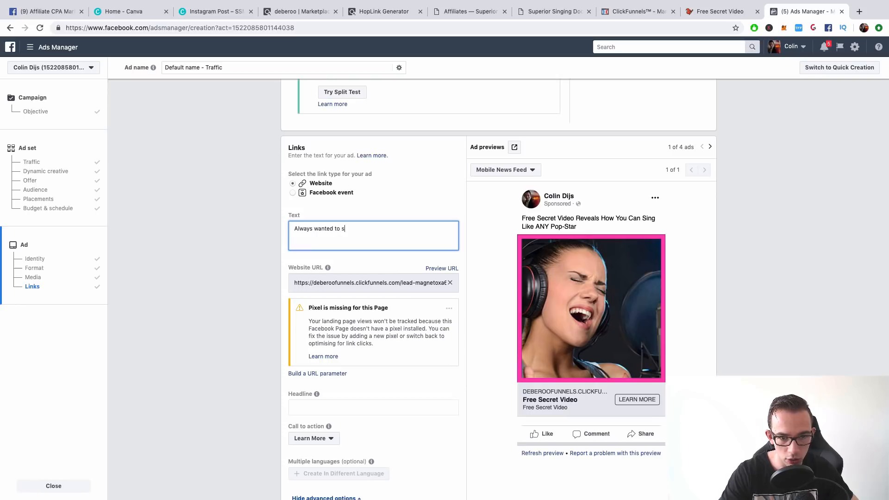
{"action": "key", "text": "BackSpace"}
{"action": "key", "text": "BackSpace"}
{"action": "key", "text": "BackSpace"}
{"action": "key", "text": "BackSpace"}
{"action": "key", "text": "BackSpace"}
{"action": "key", "text": "BackSpace"}
{"action": "key", "text": "BackSpace"}
{"action": "key", "text": "BackSpace"}
{"action": "key", "text": "BackSpace"}
{"action": "key", "text": "BackSpace"}
{"action": "key", "text": "BackSpace"}
{"action": "key", "text": "BackSpace"}
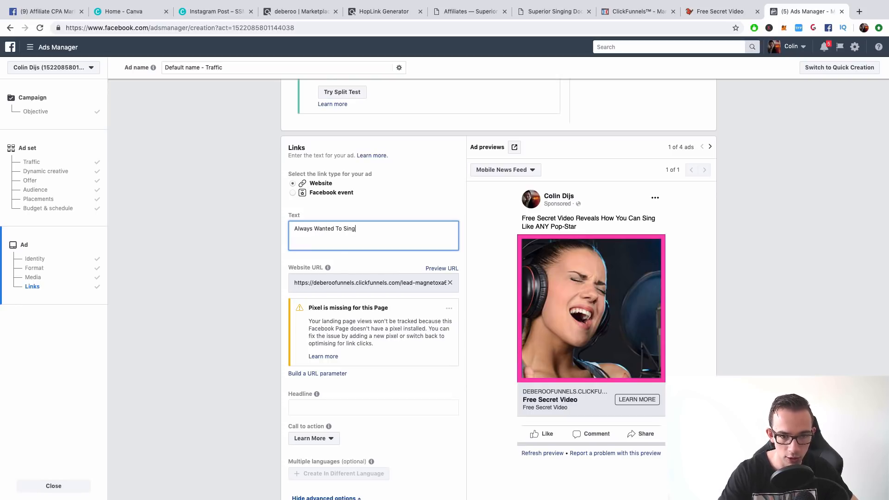
{"action": "type", "text": "ke Your FAvou"}
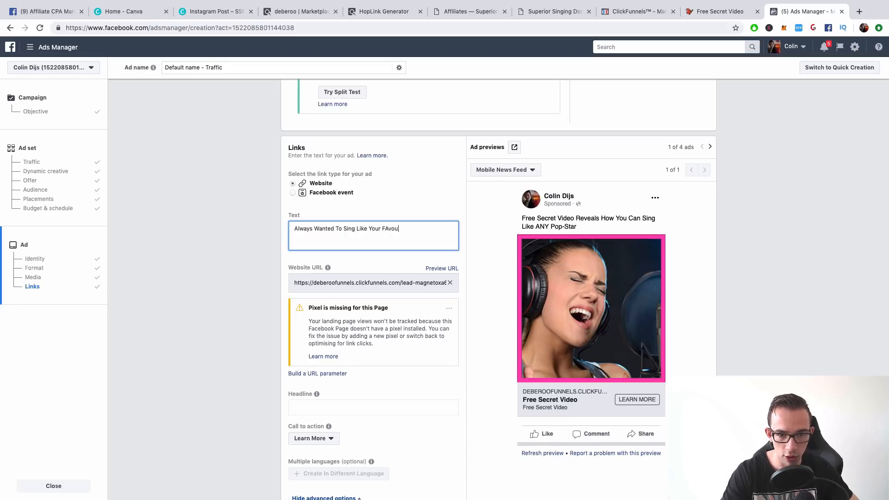
{"action": "key", "text": "BackSpace"}
{"action": "key", "text": "BackSpace"}
{"action": "key", "text": "BackSpace"}
{"action": "key", "text": "BackSpace"}
{"action": "type", "text": "F"}
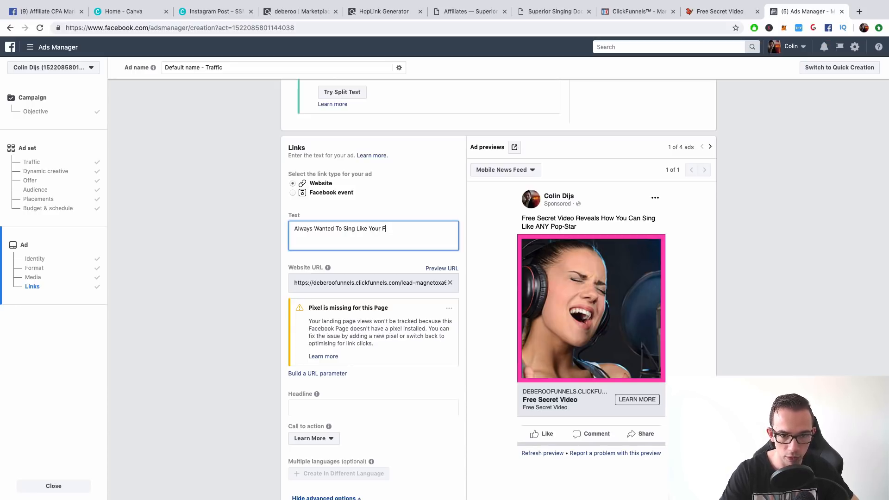
{"action": "type", "text": "avourite Artists?"}
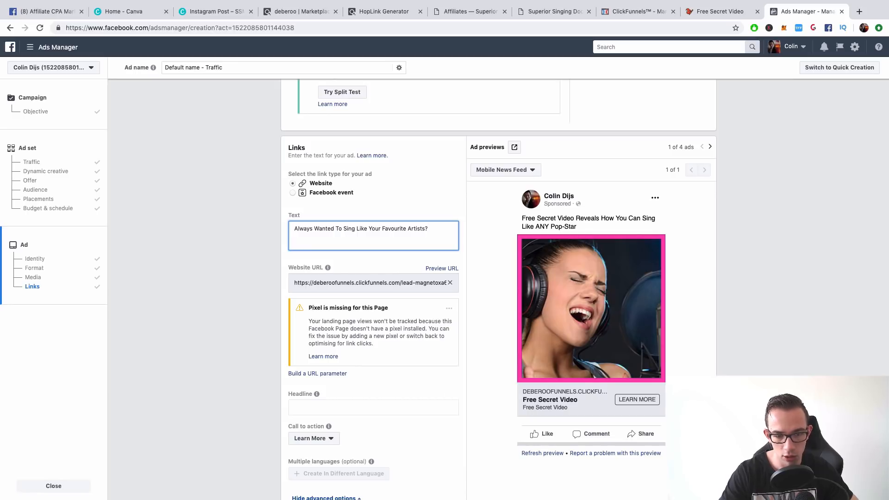
{"action": "type", "text": " Now Sto"}
{"action": "key", "text": "BackSpace"}
{"action": "key", "text": "BackSpace"}
{"action": "key", "text": "BackSpace"}
{"action": "key", "text": "BackSpace"}
{"action": "key", "text": "BackSpace"}
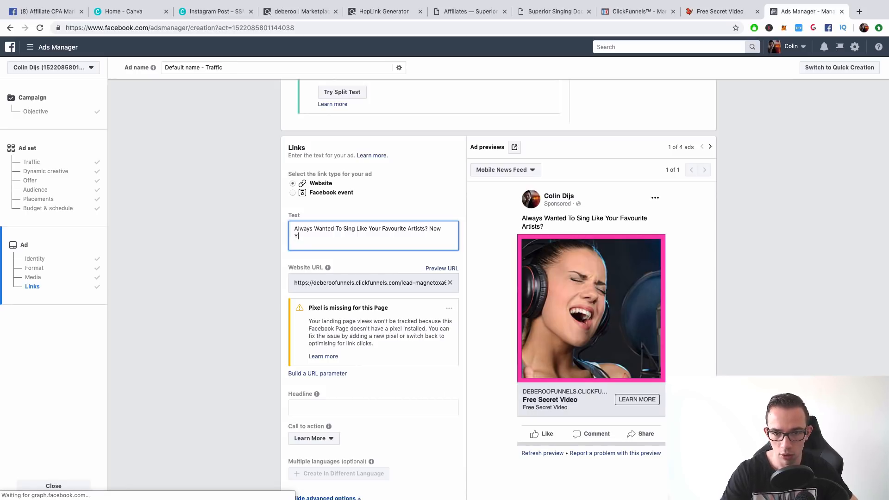
{"action": "key", "text": "BackSpace"}
{"action": "key", "text": "BackSpace"}
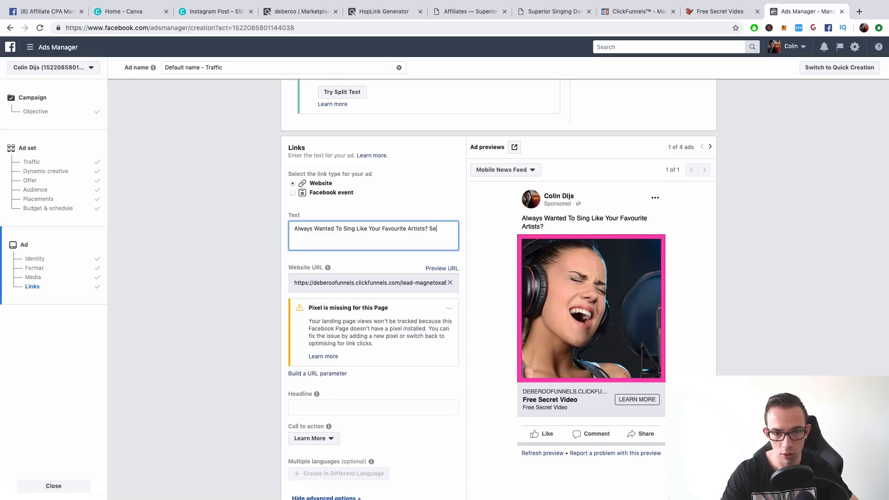
{"action": "type", "text": "Secret V"}
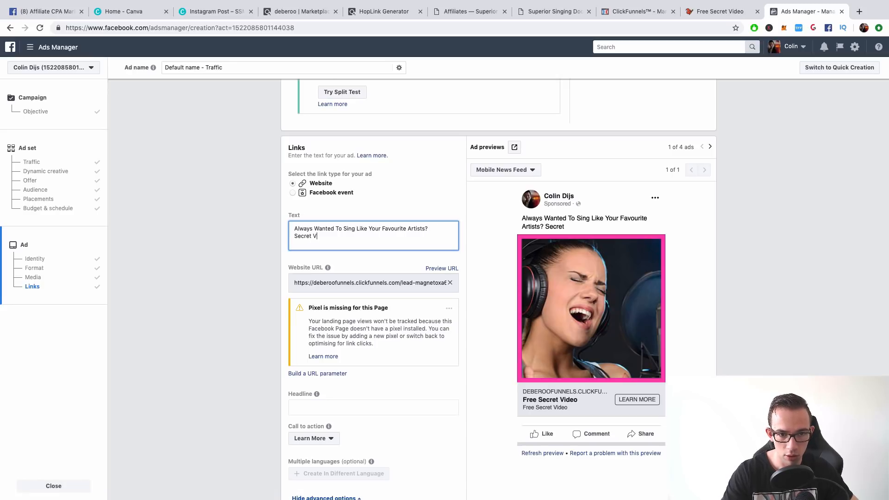
{"action": "key", "text": "BackSpace"}
{"action": "key", "text": "BackSpace"}
{"action": "key", "text": "BackSpace"}
{"action": "key", "text": "BackSpace"}
{"action": "key", "text": "BackSpace"}
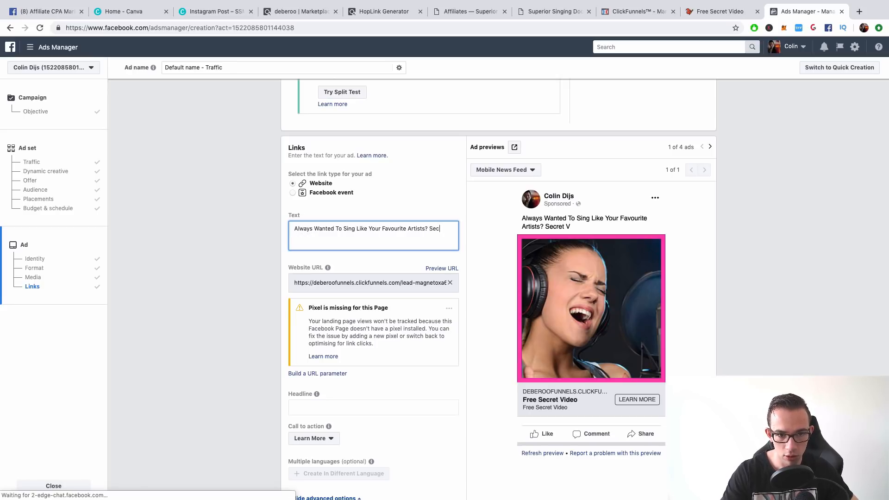
Continue the ad text after the question with the sentence "This Video Shows Show You How!".
{"action": "type", "text": "This"}
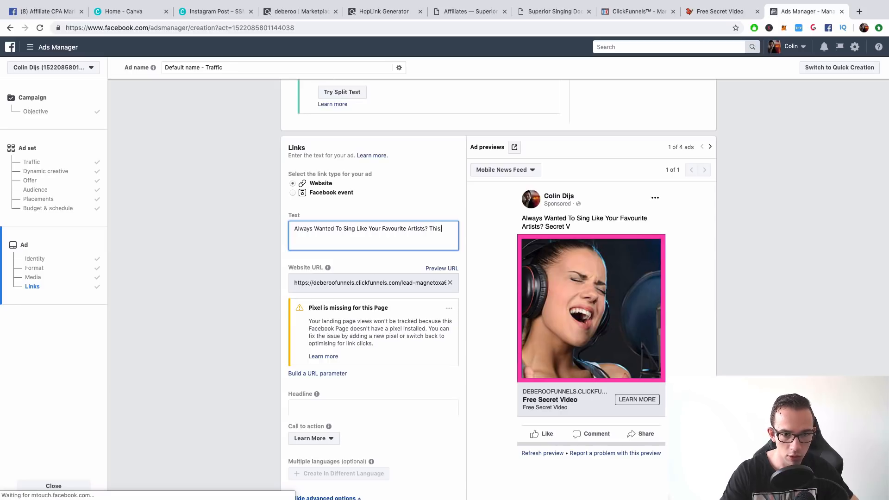
{"action": "type", "text": " Video Shows "}
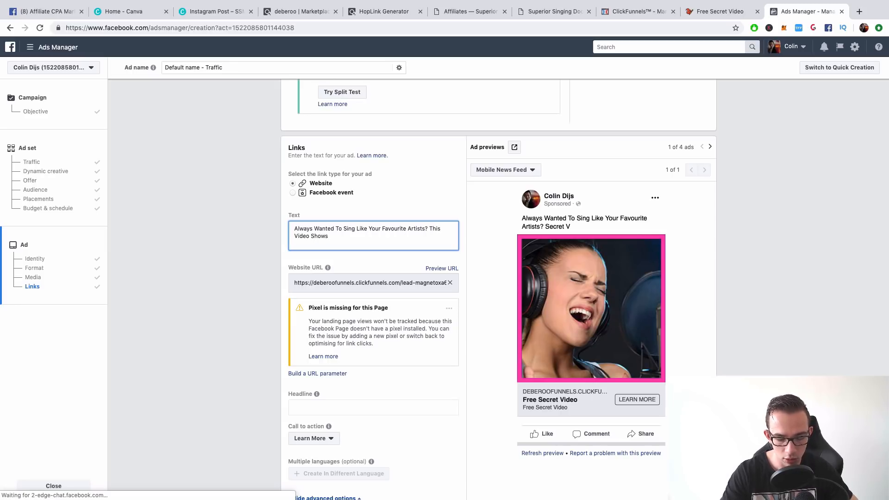
{"action": "type", "text": "You All"}
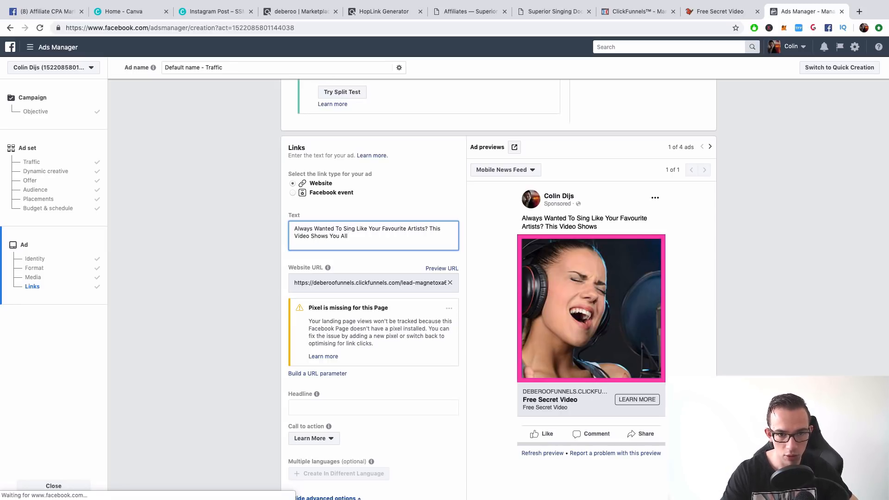
{"action": "type", "text": " Their"}
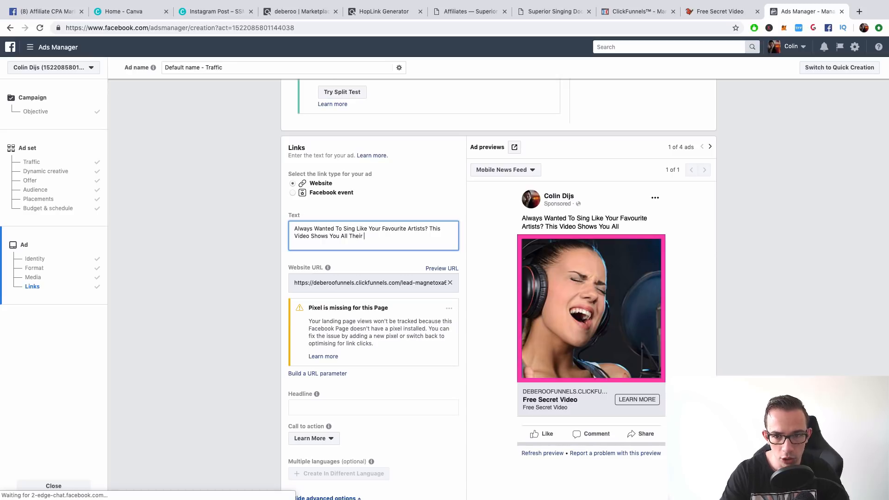
{"action": "key", "text": "BackSpace"}
{"action": "key", "text": "BackSpace"}
{"action": "key", "text": "BackSpace"}
{"action": "key", "text": "BackSpace"}
{"action": "key", "text": "BackSpace"}
{"action": "key", "text": "BackSpace"}
{"action": "key", "text": "BackSpace"}
{"action": "key", "text": "BackSpace"}
{"action": "key", "text": "BackSpace"}
{"action": "key", "text": "BackSpace"}
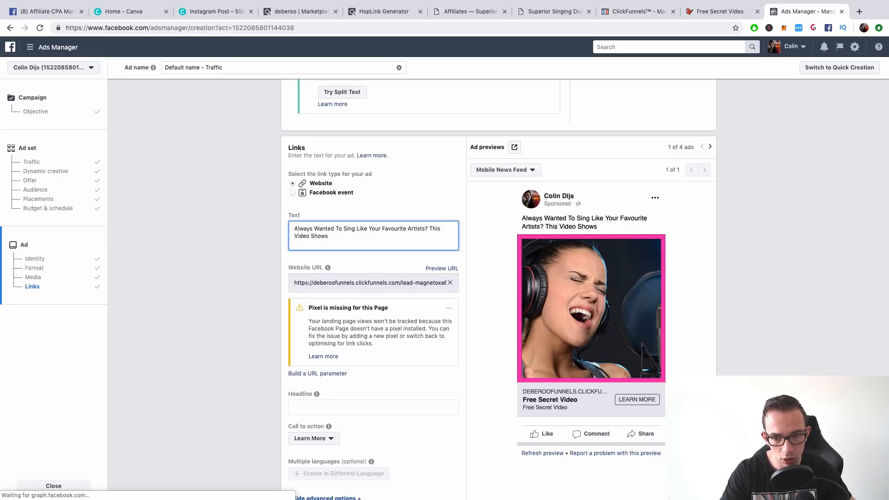
{"action": "type", "text": "Show You How"}
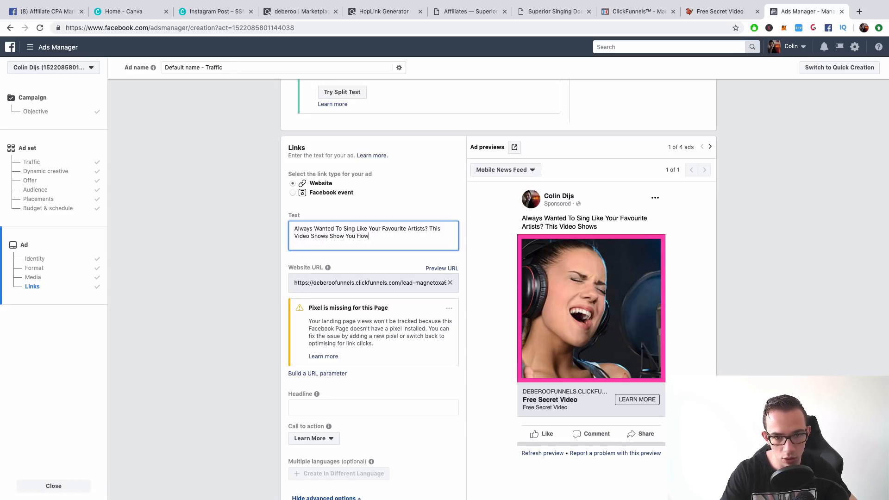
{"action": "type", "text": "!"}
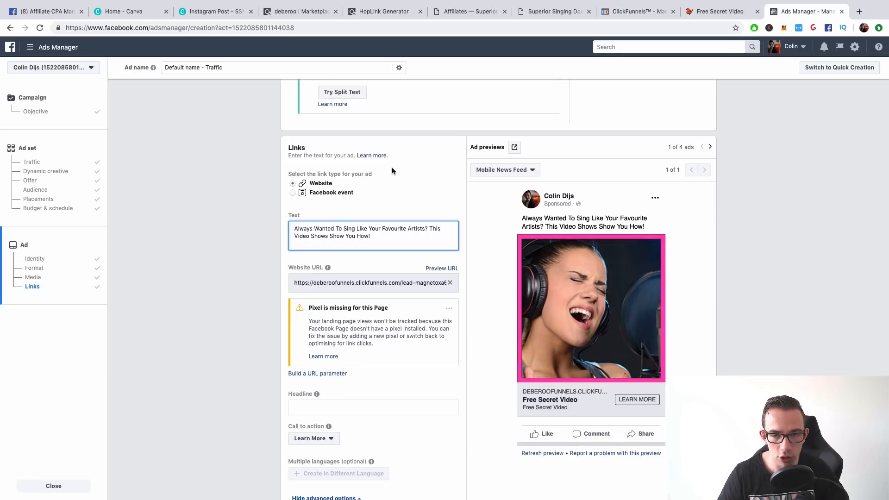
Open the PiliApp website in a new browser tab.
{"action": "left_click", "coordinate": [859, 11]}
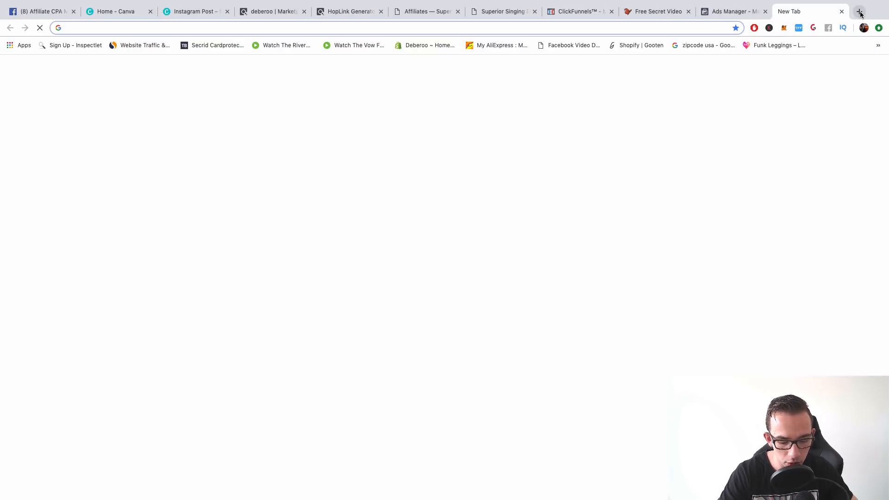
{"action": "type", "text": "pila"}
{"action": "key", "text": "Return"}
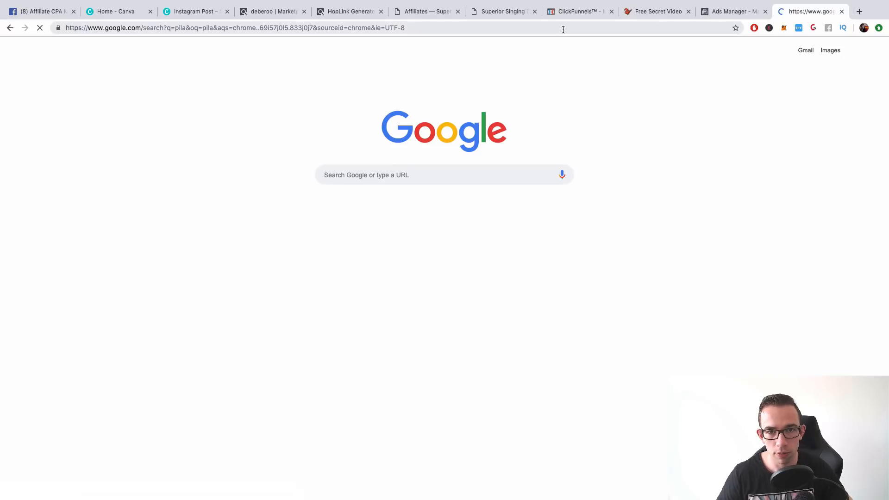
{"action": "left_click", "coordinate": [563, 29]}
{"action": "type", "text": "pik"}
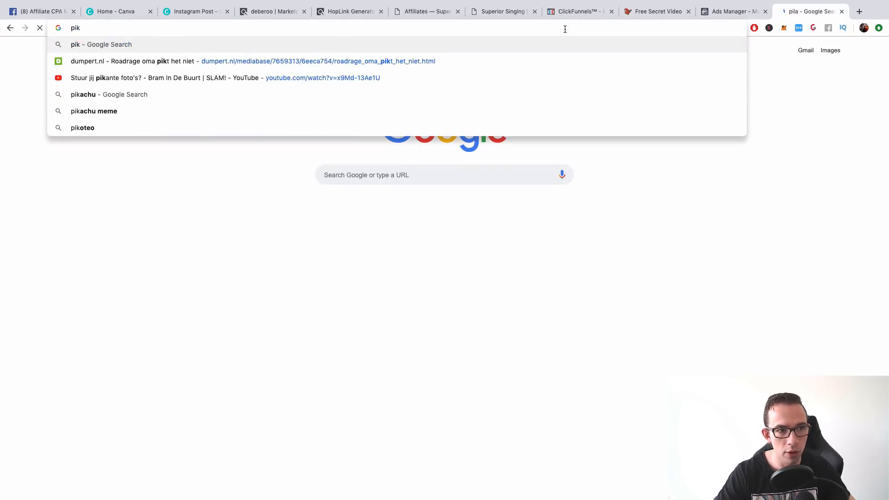
{"action": "key", "text": "Return"}
{"action": "left_click", "coordinate": [565, 29]}
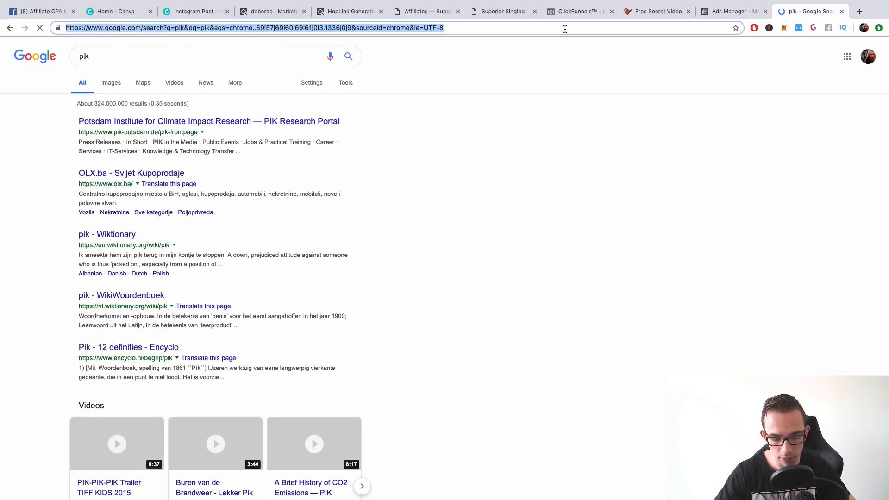
{"action": "type", "text": "p"}
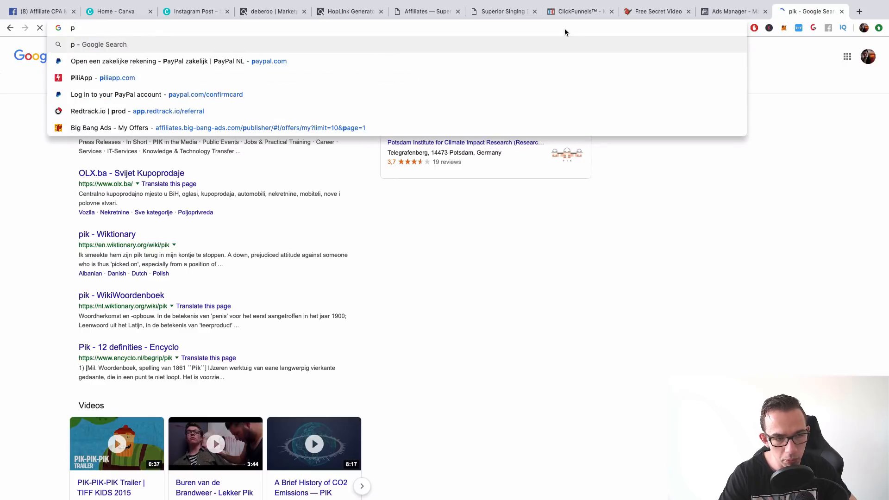
{"action": "key", "text": "Down"}
{"action": "key", "text": "Down"}
{"action": "key", "text": "Return"}
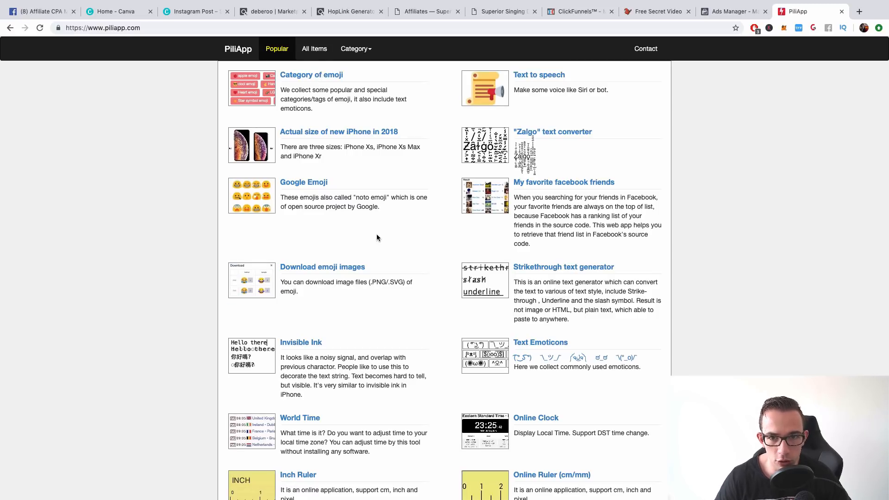
Find the facebook symbols tool in PiliApp's list of popular tools and open it.
{"action": "scroll", "coordinate": [377, 234], "scroll_direction": "down", "scroll_amount": 10}
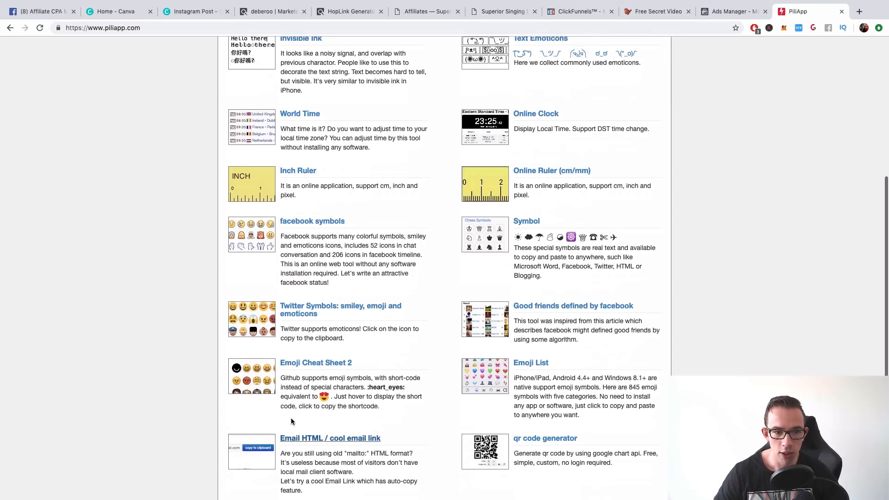
{"action": "scroll", "coordinate": [301, 413], "scroll_direction": "down", "scroll_amount": 3}
{"action": "scroll", "coordinate": [375, 368], "scroll_direction": "up", "scroll_amount": 5}
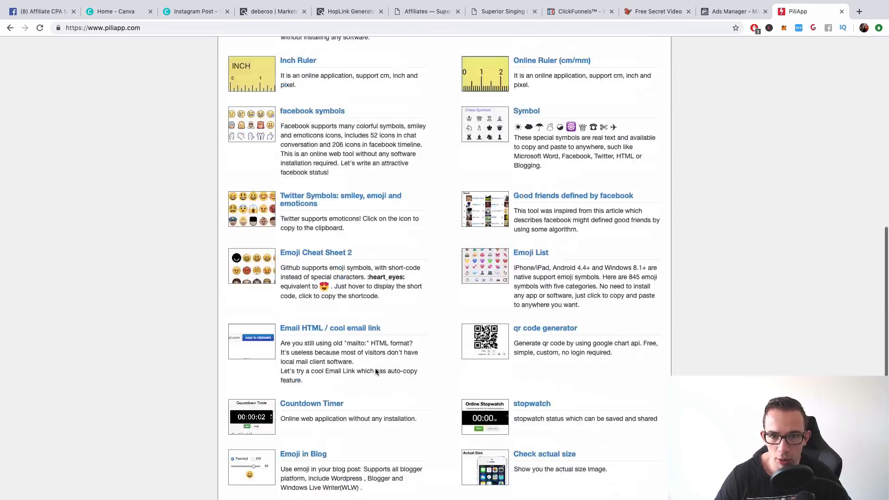
{"action": "scroll", "coordinate": [375, 368], "scroll_direction": "up", "scroll_amount": 4}
{"action": "left_click", "coordinate": [319, 369]}
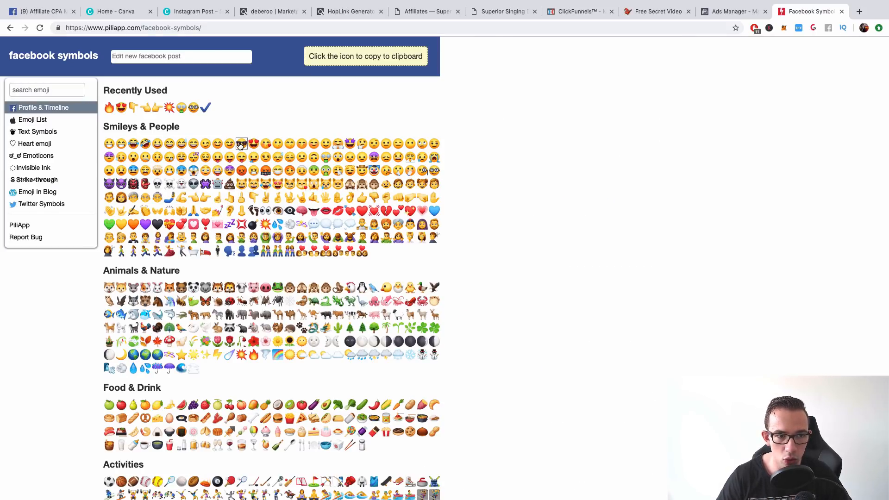
Copy the fire and heart-eyes emojis together and append them to the end of the ad text in Ads Manager.
{"action": "left_click", "coordinate": [109, 107]}
{"action": "left_click", "coordinate": [121, 107]}
{"action": "left_click", "coordinate": [151, 59]}
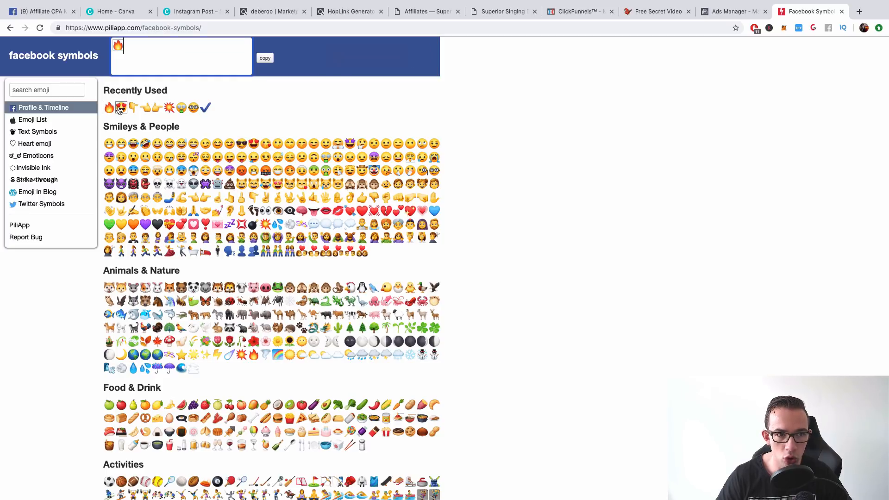
{"action": "left_click", "coordinate": [265, 58]}
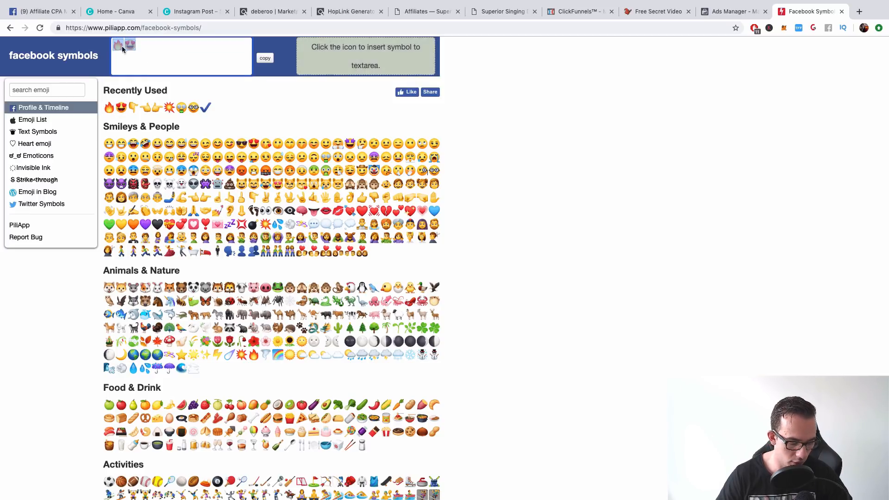
{"action": "left_click", "coordinate": [731, 13]}
{"action": "key", "text": "super+v"}
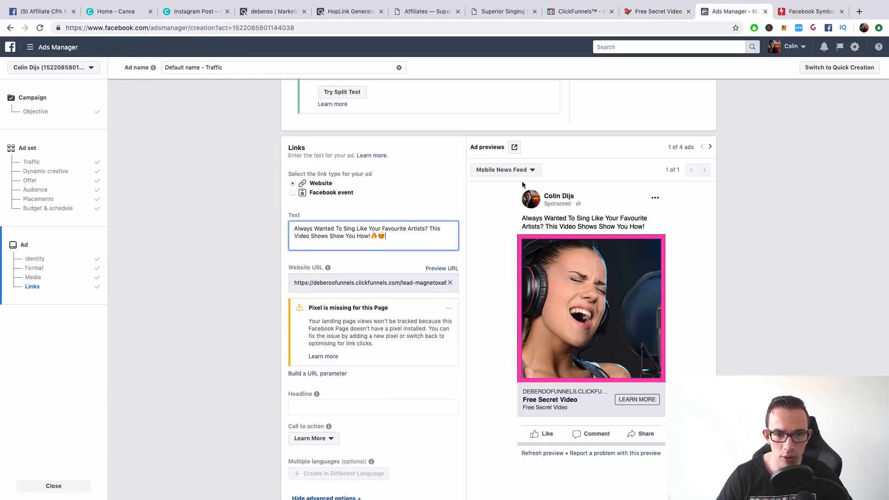
Copy the musical score and microphone emojis together from PiliApp and insert them after "Artists?" in the ad text in Ads Manager.
{"action": "left_click", "coordinate": [803, 11]}
{"action": "scroll", "coordinate": [367, 272], "scroll_direction": "down", "scroll_amount": 5}
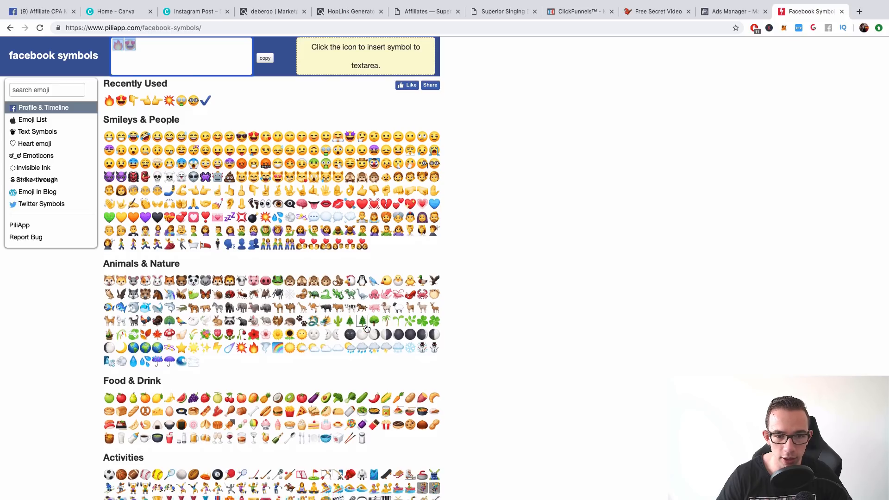
{"action": "left_click", "coordinate": [374, 277]}
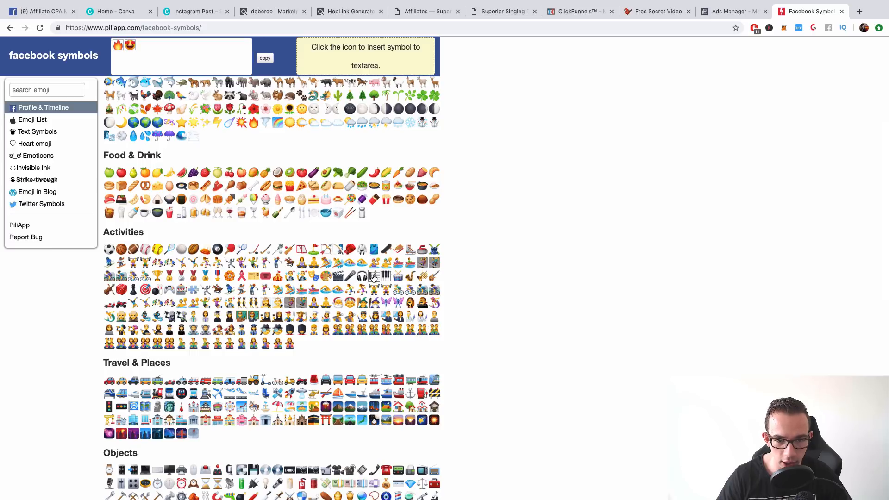
{"action": "left_click", "coordinate": [351, 277]}
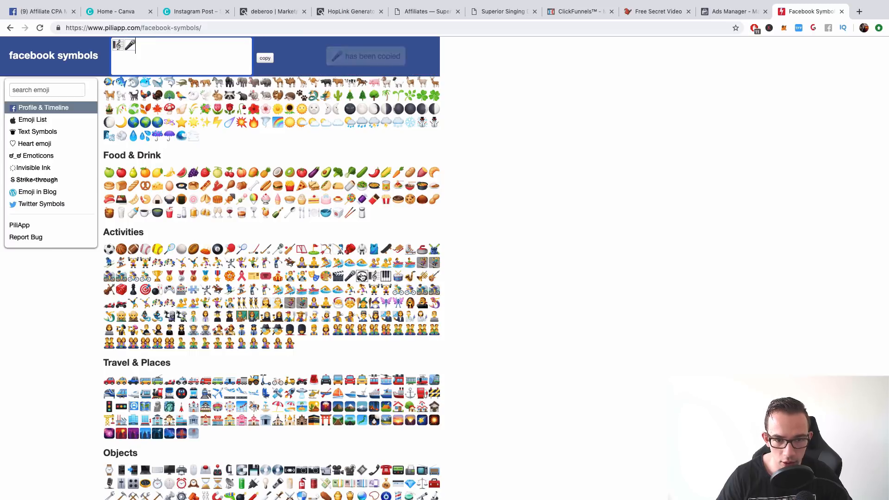
{"action": "scroll", "coordinate": [277, 208], "scroll_direction": "up", "scroll_amount": 5}
{"action": "left_click_drag", "start_coordinate": [139, 44], "coordinate": [111, 43]}
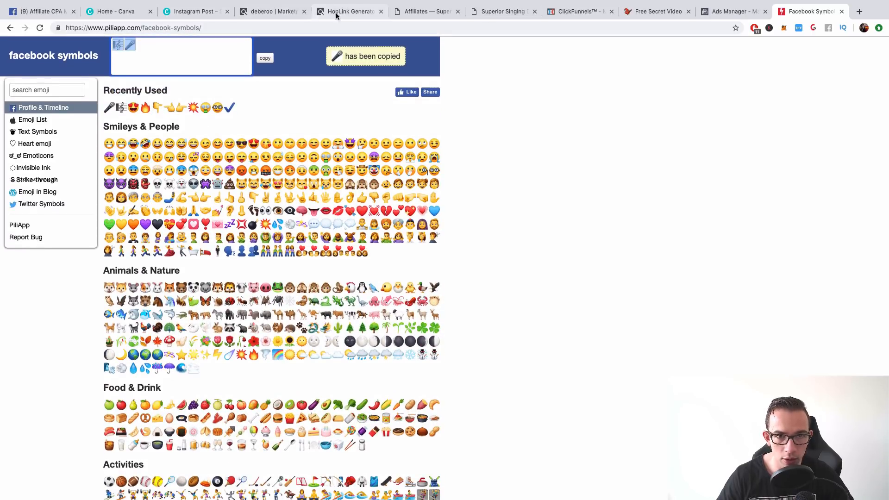
{"action": "left_click", "coordinate": [708, 11]}
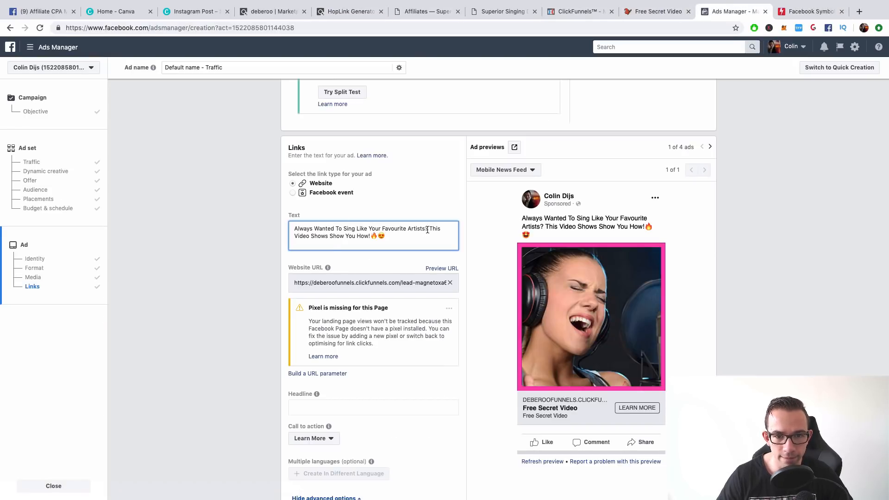
{"action": "key", "text": "super+v"}
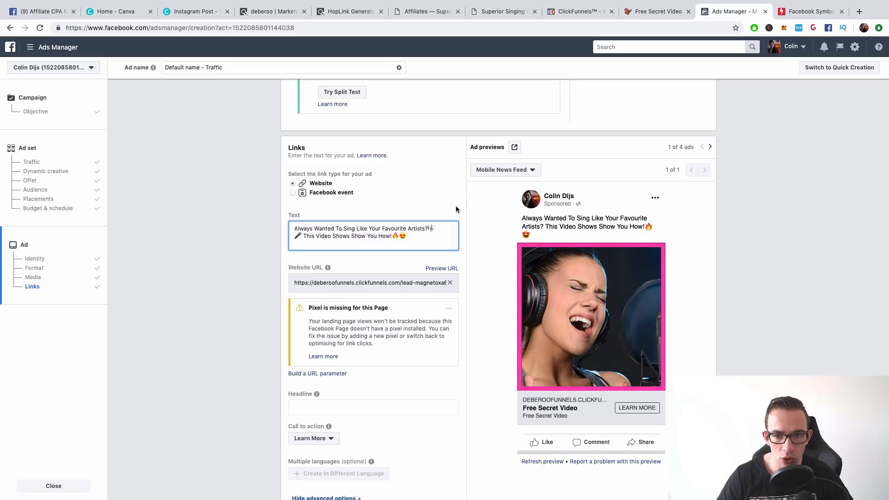
Delete the musical score emoji in front of the microphone in the ad text.
{"action": "left_click", "coordinate": [438, 200]}
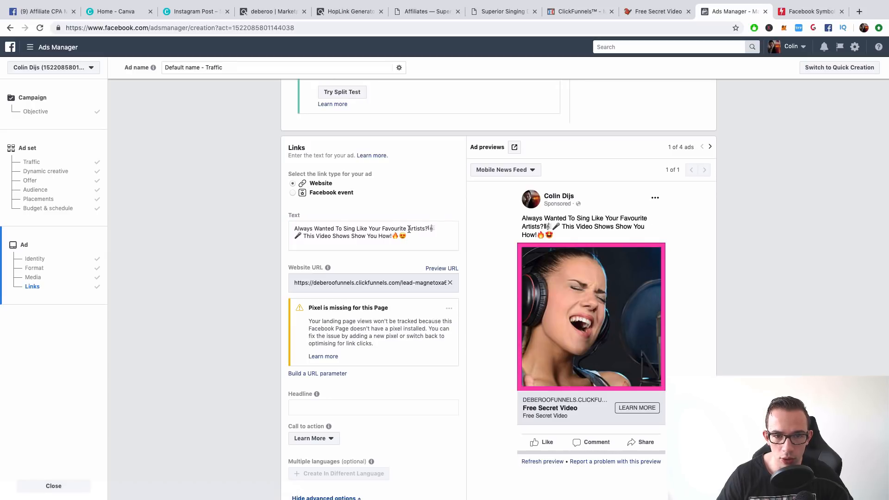
{"action": "left_click_drag", "start_coordinate": [429, 228], "coordinate": [434, 228]}
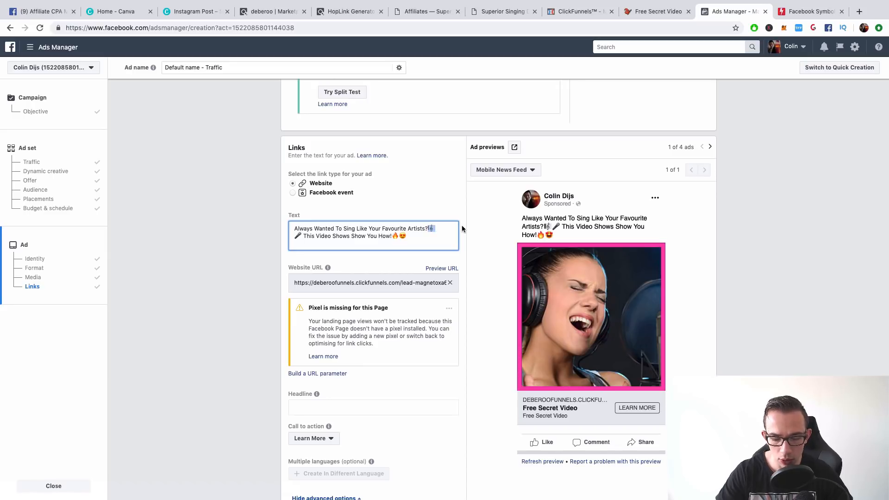
{"action": "key", "text": "BackSpace"}
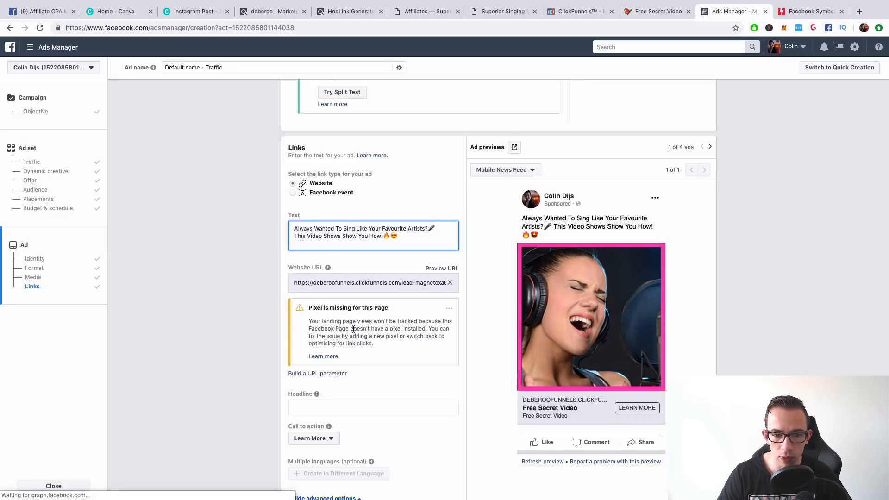
Enter "Click Here" as the ad headline, followed by a space and the copied musical score emoji.
{"action": "scroll", "coordinate": [327, 365], "scroll_direction": "down", "scroll_amount": 1}
{"action": "left_click", "coordinate": [328, 365]}
{"action": "type", "text": "Cli"}
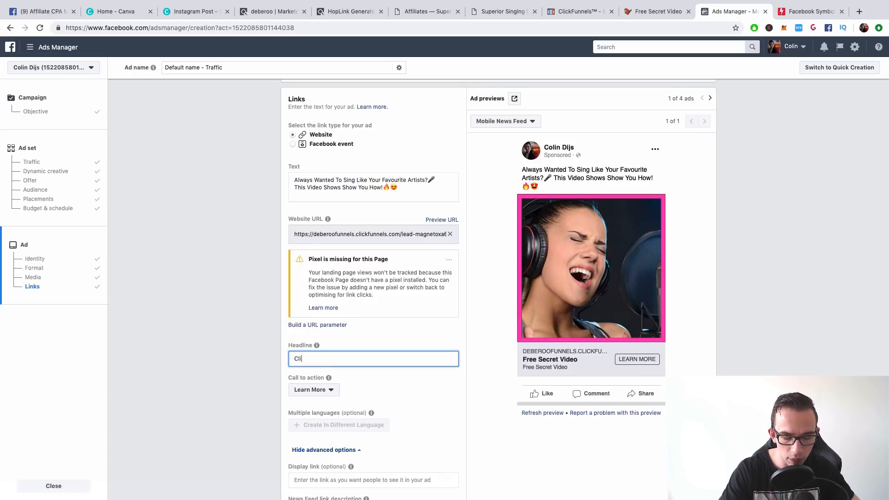
{"action": "type", "text": "ck Here"}
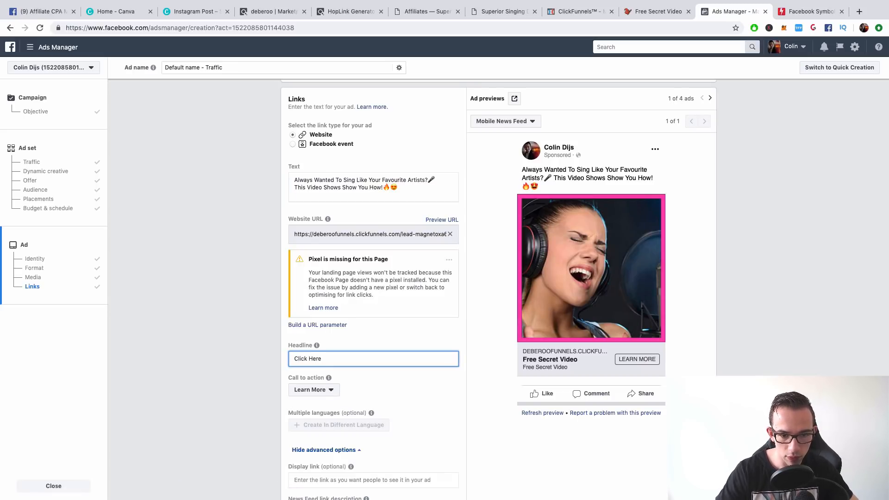
{"action": "type", "text": "𝄞"}
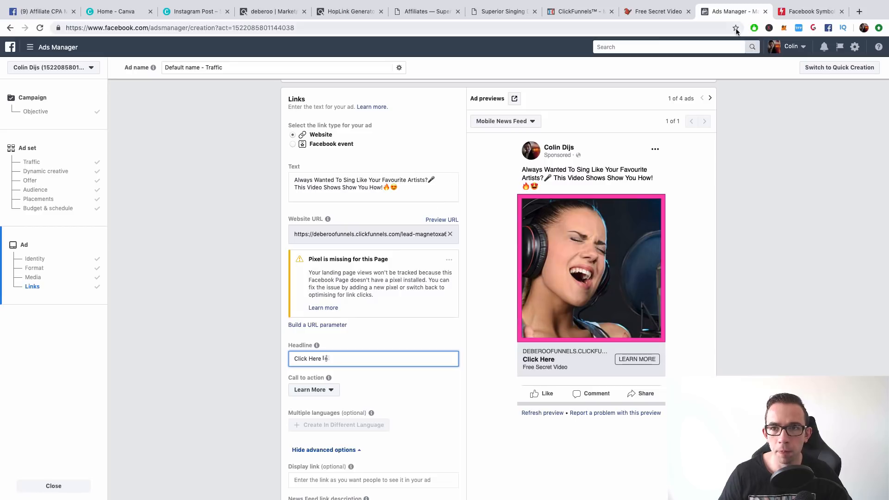
Close the Canva, ClickBank, Superior Singing Method, ClickFunnels and Free Secret Video browser tabs.
{"action": "left_click", "coordinate": [670, 13]}
{"action": "left_click", "coordinate": [593, 11]}
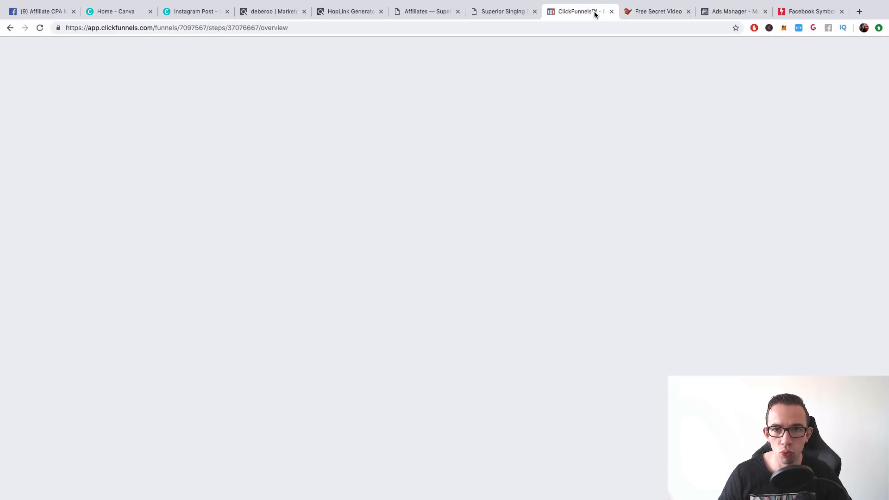
{"action": "left_click", "coordinate": [278, 11]}
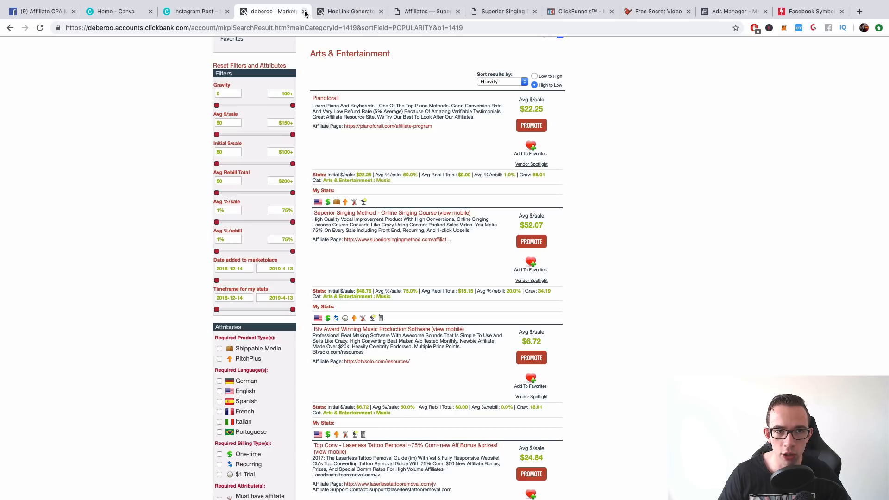
{"action": "left_click", "coordinate": [304, 11]}
{"action": "left_click", "coordinate": [150, 11]}
{"action": "left_click", "coordinate": [150, 12]}
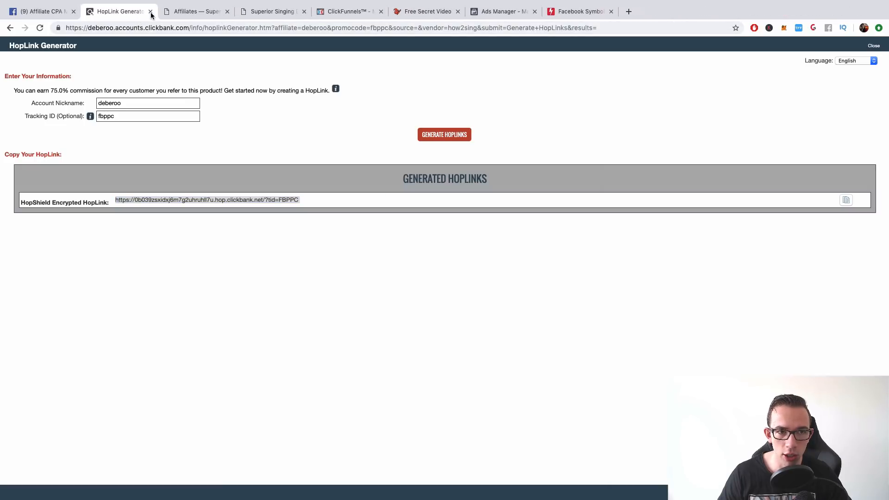
{"action": "left_click", "coordinate": [150, 11]}
{"action": "left_click", "coordinate": [151, 12]}
{"action": "left_click", "coordinate": [150, 11]}
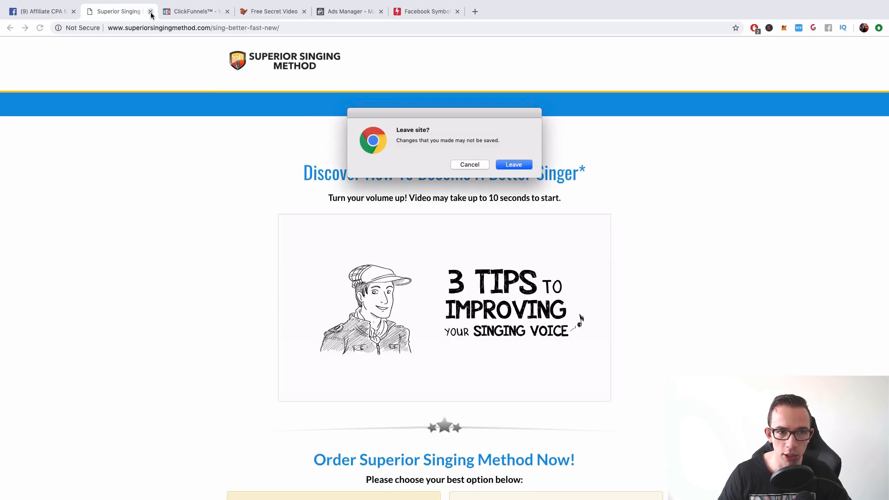
{"action": "left_click", "coordinate": [513, 164]}
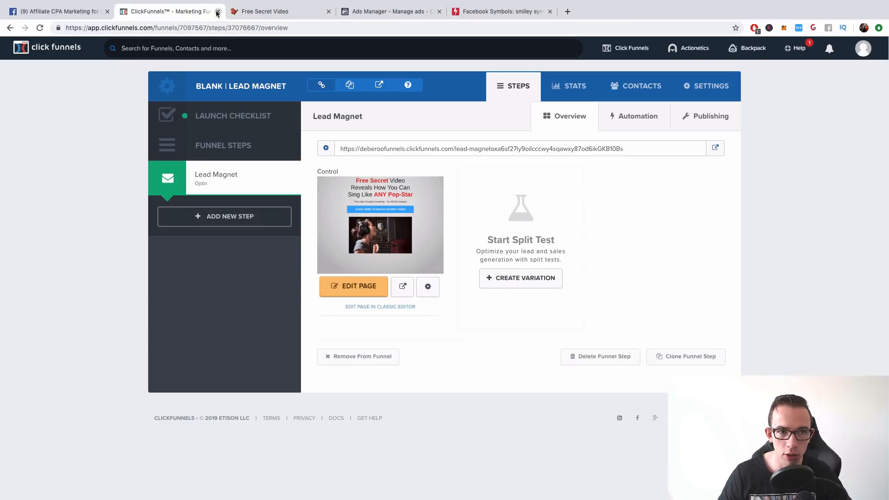
{"action": "left_click", "coordinate": [217, 12]}
{"action": "left_click", "coordinate": [217, 12]}
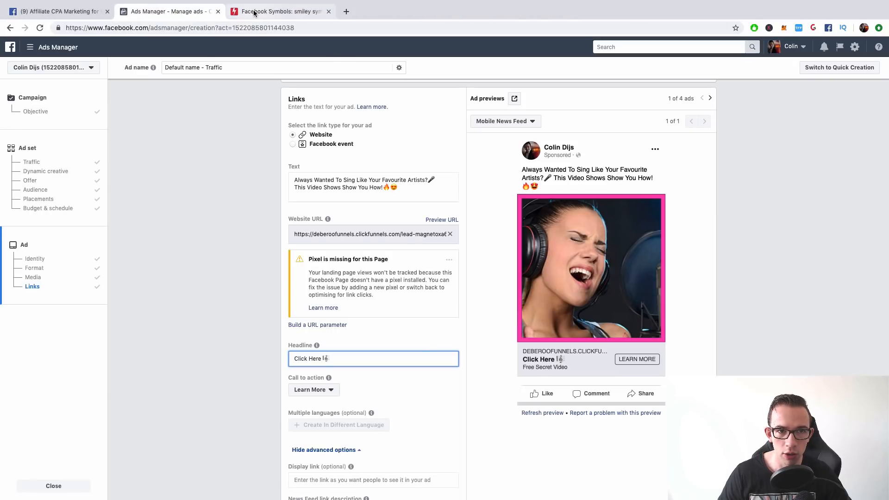
Copy the right- and left-pointing hand emojis from PiliApp and paste them at the end of the headline in Ads Manager.
{"action": "left_click", "coordinate": [230, 10]}
{"action": "double_click", "coordinate": [180, 107]}
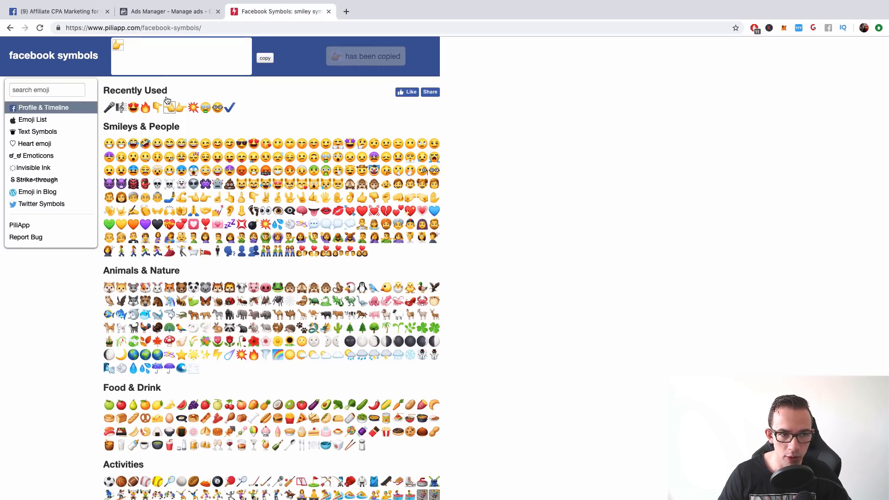
{"action": "key", "text": "ctrl+c"}
{"action": "left_click", "coordinate": [167, 11]}
{"action": "key", "text": "ctrl+v"}
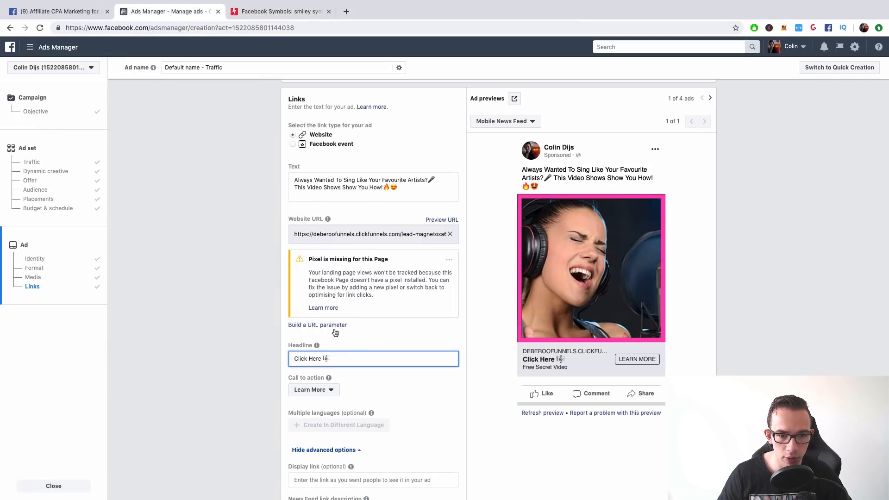
{"action": "left_click", "coordinate": [333, 357]}
Insert the right-pointing hand emoji in front of "Click Here" in the headline.
{"action": "key", "text": "Left"}
{"action": "key", "text": "Left"}
{"action": "key", "text": "Left"}
{"action": "key", "text": "Left"}
{"action": "key", "text": "Left"}
{"action": "key", "text": "Left"}
{"action": "key", "text": "Left"}
{"action": "key", "text": "Left"}
{"action": "key", "text": "Left"}
{"action": "key", "text": "Left"}
{"action": "key", "text": "Left"}
{"action": "key", "text": "Left"}
{"action": "key", "text": "Left"}
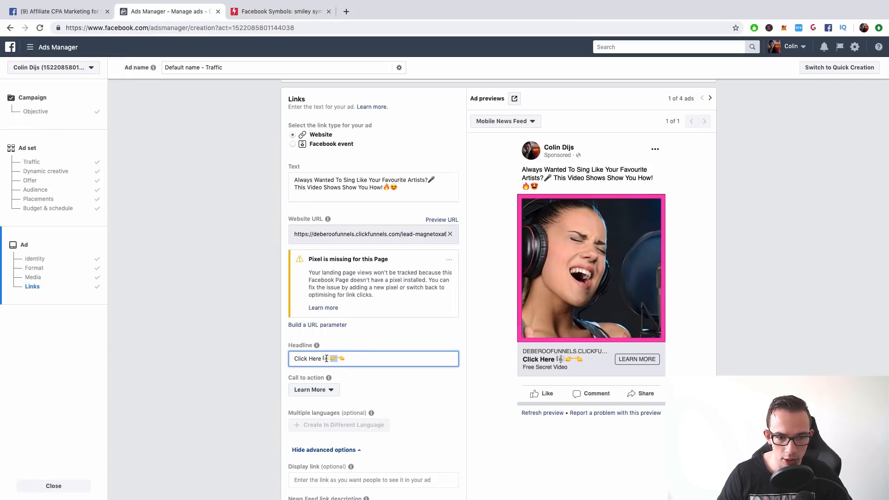
{"action": "key", "text": "ctrl+v"}
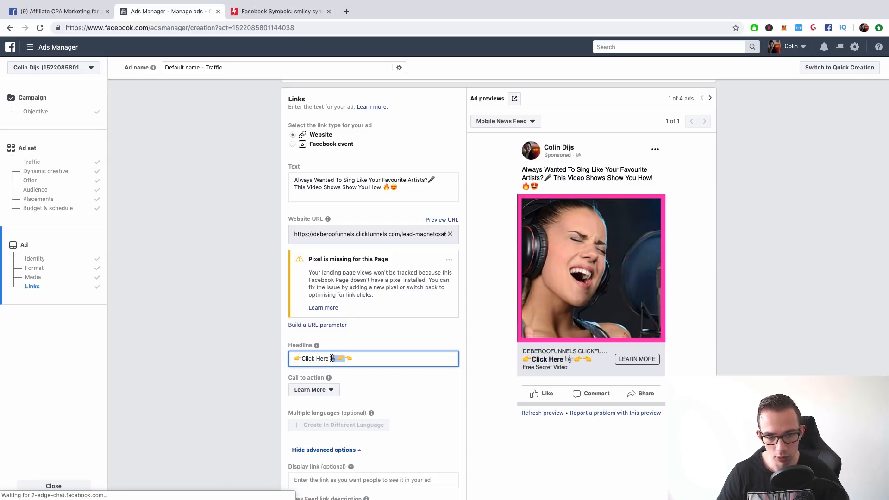
Delete the musical score and surplus right-pointing hand after "Click Here", so the headline reads "👉Click Here 👈".
{"action": "key", "text": "BackSpace"}
{"action": "key", "text": "BackSpace"}
{"action": "key", "text": "BackSpace"}
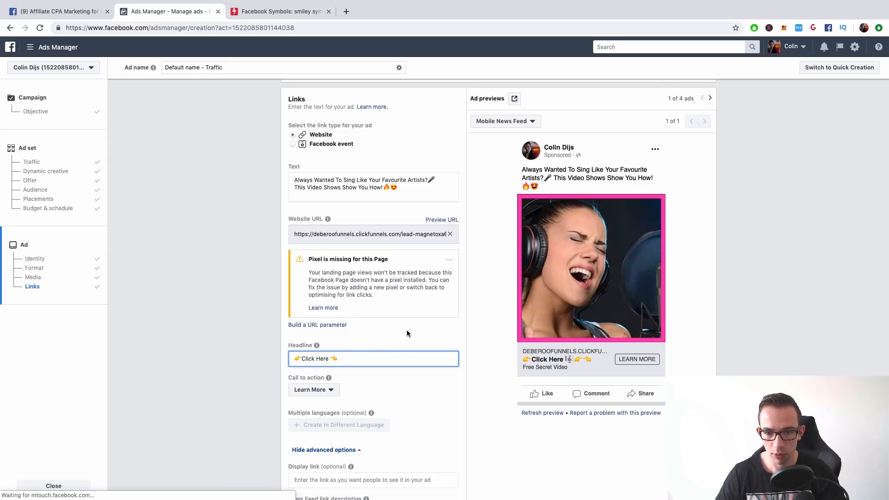
{"action": "left_click", "coordinate": [406, 330]}
Set the News Feed link description to "Limited Time Only", correcting any misspelling.
{"action": "scroll", "coordinate": [402, 329], "scroll_direction": "down", "scroll_amount": 2}
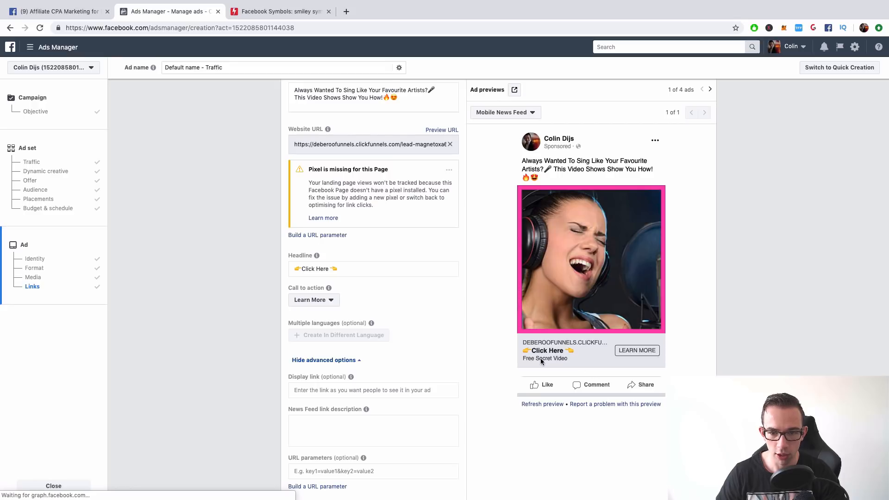
{"action": "scroll", "coordinate": [370, 354], "scroll_direction": "down", "scroll_amount": 4}
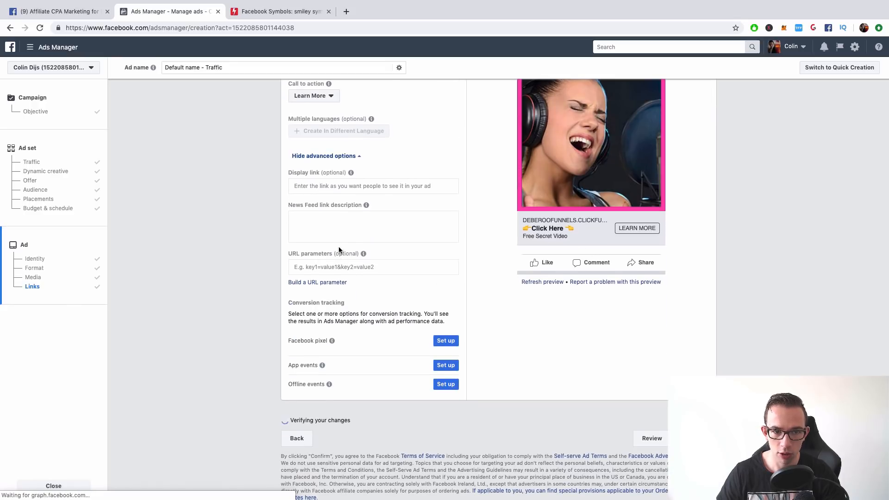
{"action": "left_click", "coordinate": [322, 243]}
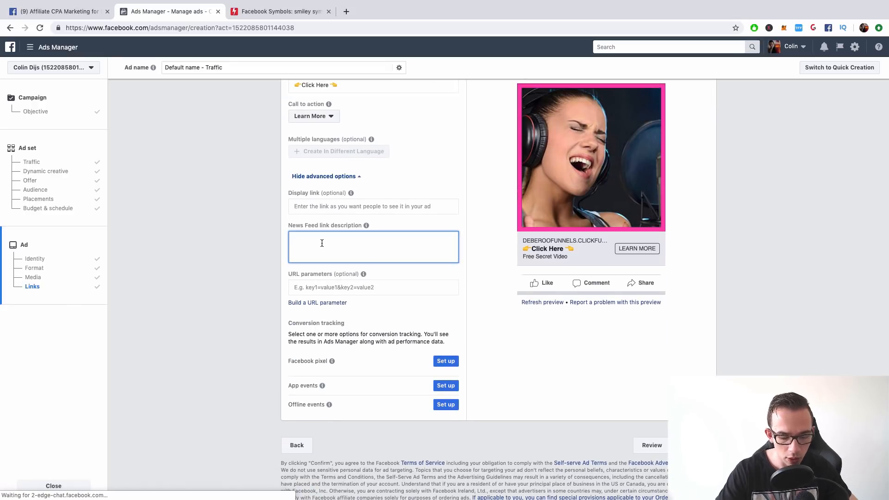
{"action": "type", "text": "Limited Time "}
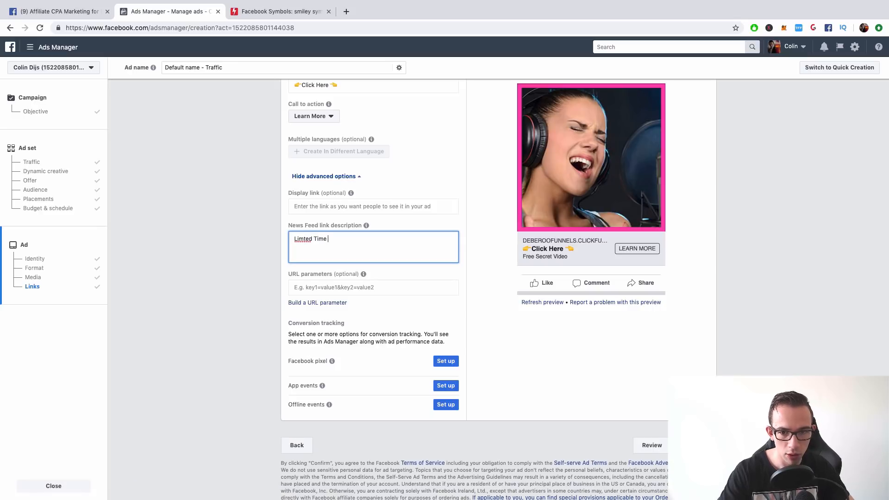
{"action": "type", "text": "On"}
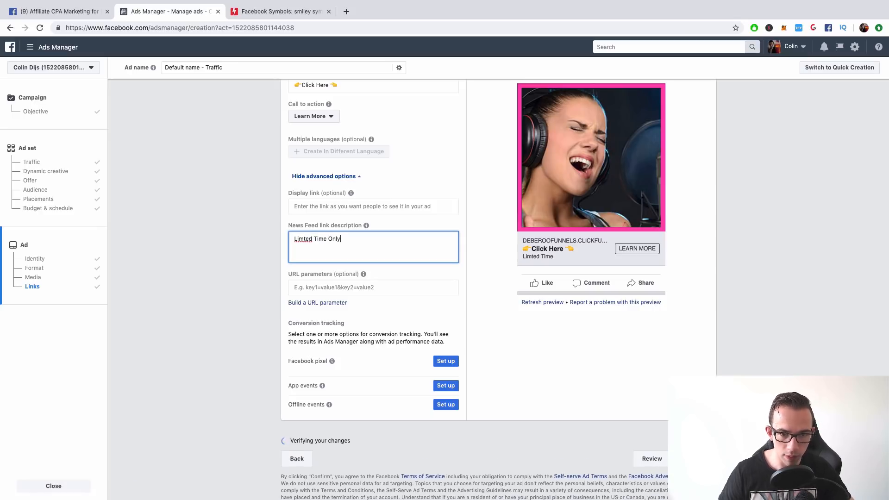
{"action": "type", "text": "ly"}
{"action": "left_click", "coordinate": [305, 239]}
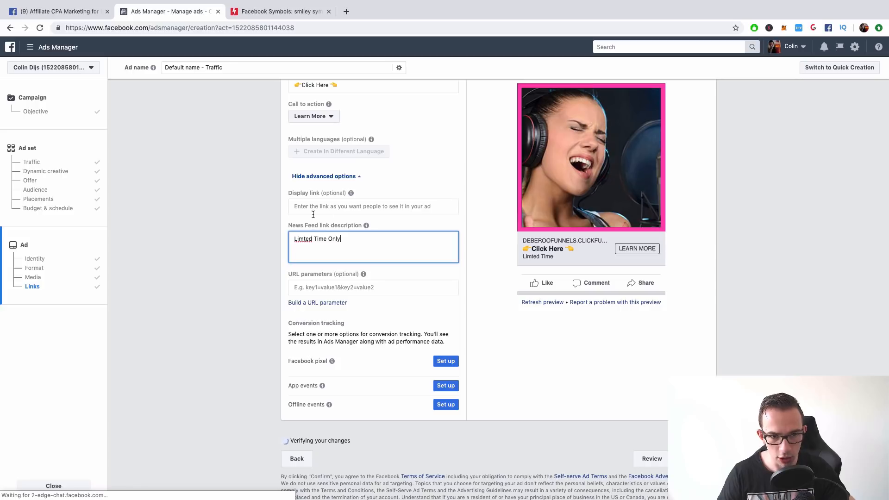
{"action": "type", "text": "i"}
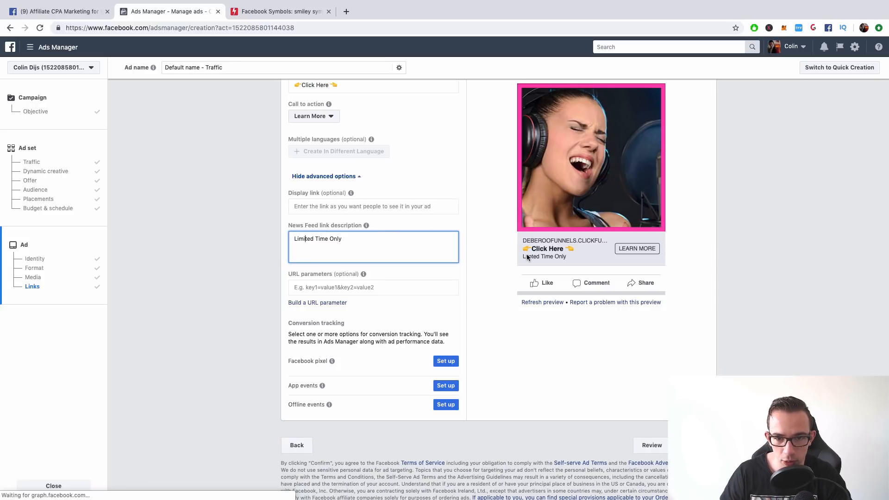
Review the optional display link and URL parameters fields and the Facebook pixel entry under conversion tracking.
{"action": "scroll", "coordinate": [664, 486], "scroll_direction": "up", "scroll_amount": 3}
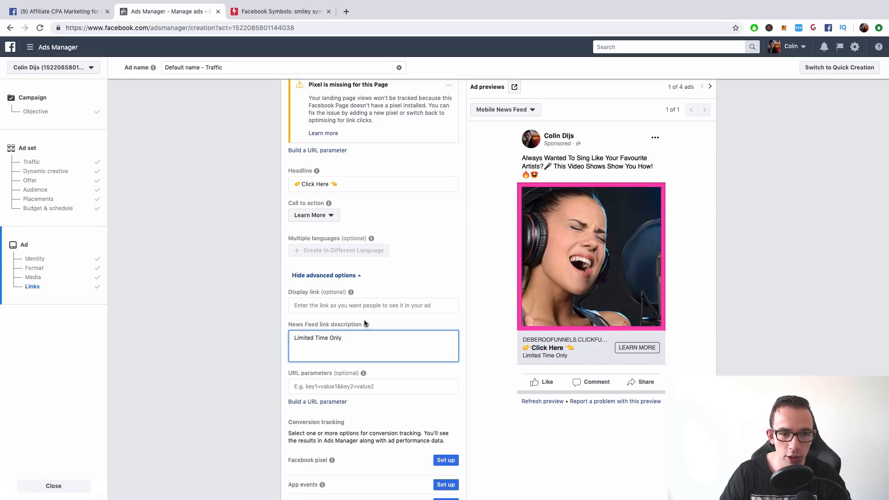
{"action": "left_click", "coordinate": [355, 302]}
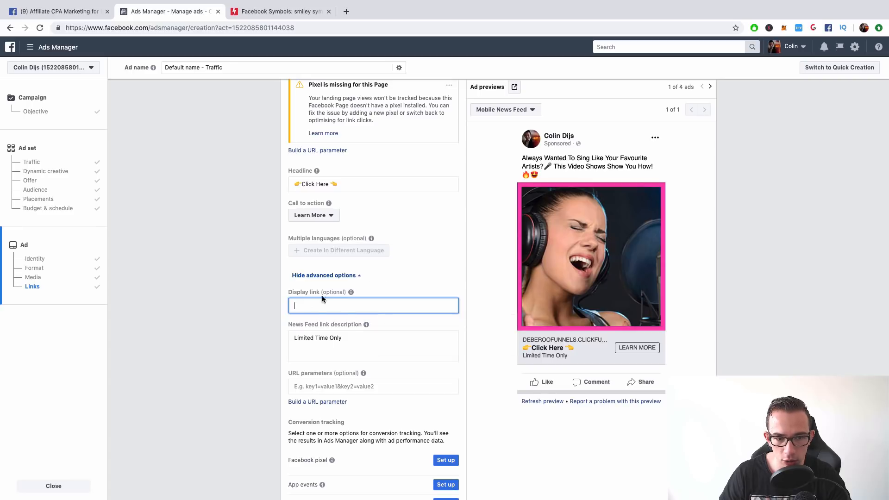
{"action": "scroll", "coordinate": [317, 341], "scroll_direction": "down", "scroll_amount": 2}
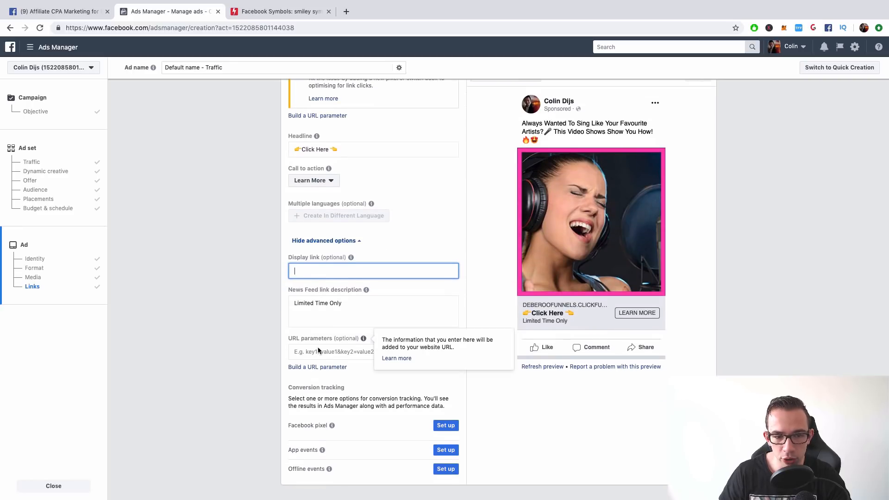
{"action": "left_click", "coordinate": [301, 351]}
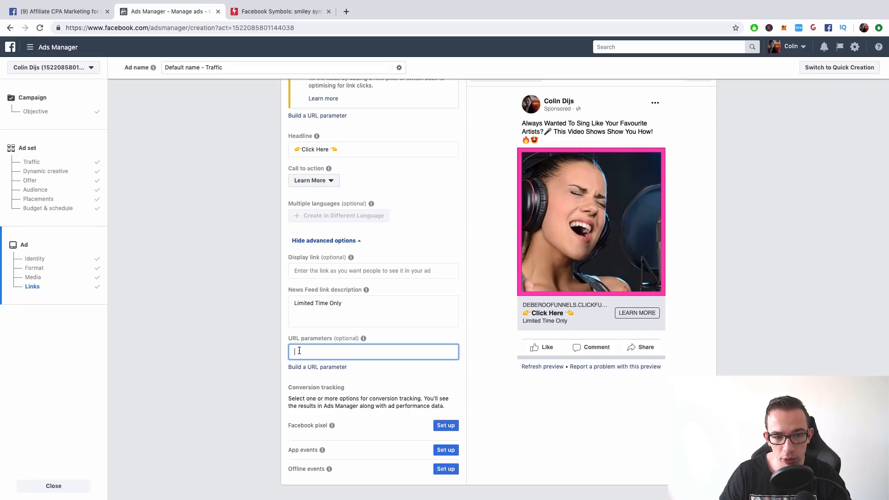
{"action": "left_click_drag", "start_coordinate": [297, 425], "coordinate": [328, 426]}
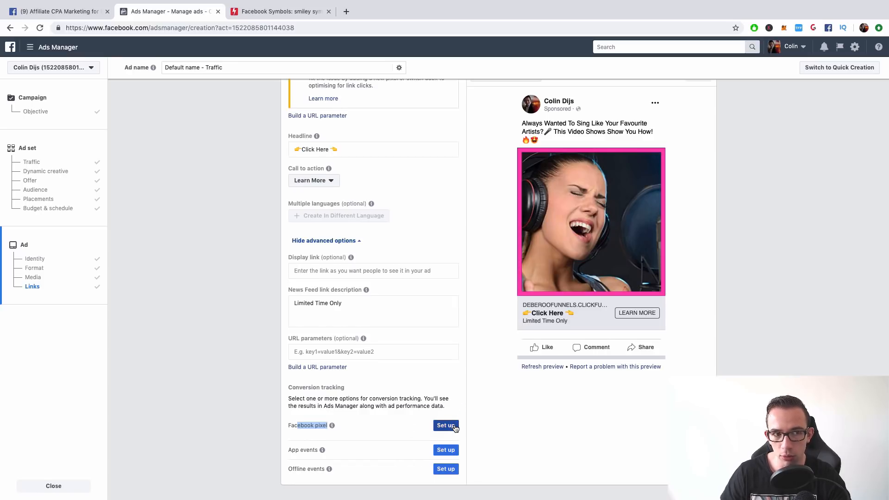
Add a space between the right-pointing hand emoji and "Click Here" in the headline.
{"action": "scroll", "coordinate": [453, 423], "scroll_direction": "down", "scroll_amount": 1}
{"action": "scroll", "coordinate": [454, 428], "scroll_direction": "down", "scroll_amount": 3}
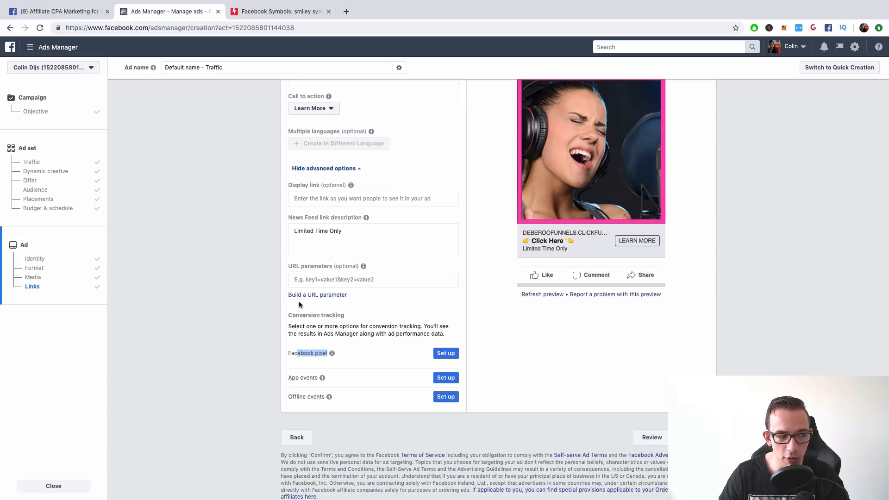
{"action": "scroll", "coordinate": [385, 276], "scroll_direction": "up", "scroll_amount": 5}
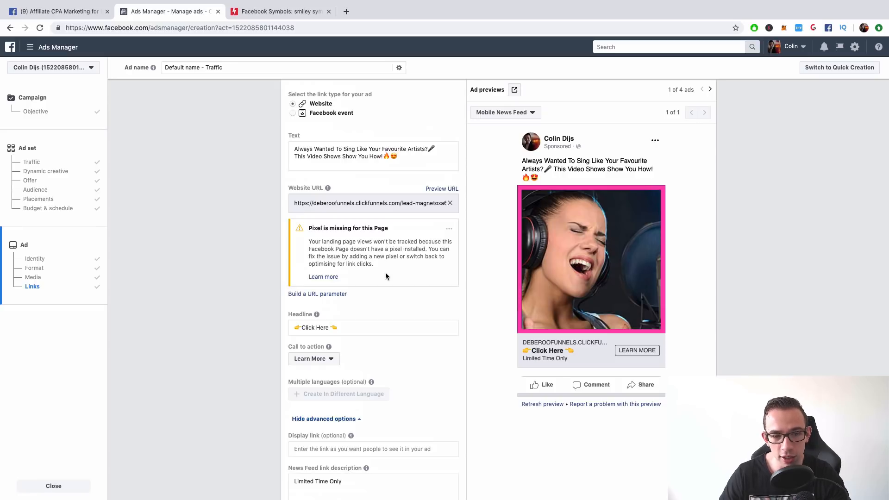
{"action": "left_click", "coordinate": [329, 327]}
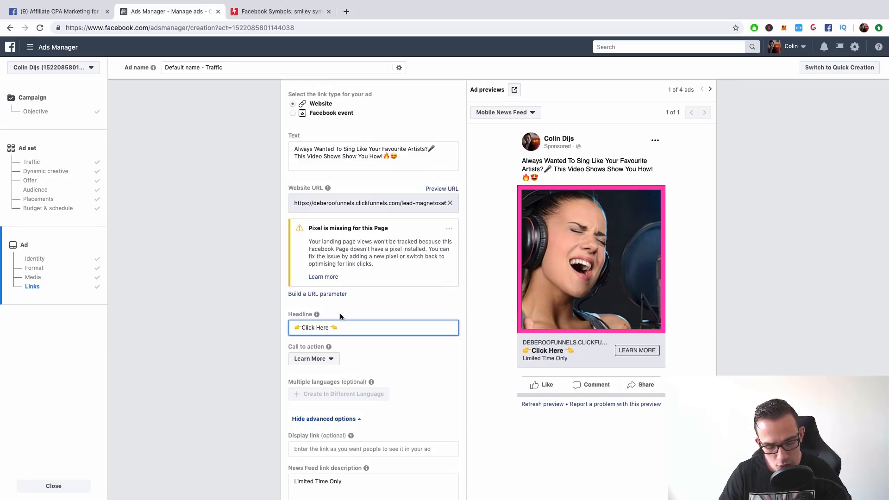
{"action": "left_click", "coordinate": [303, 327]}
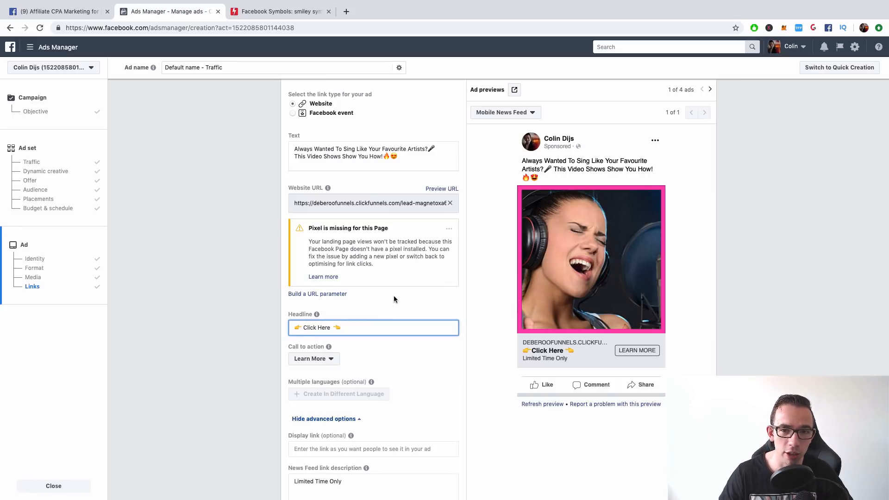
{"action": "left_click", "coordinate": [394, 297]}
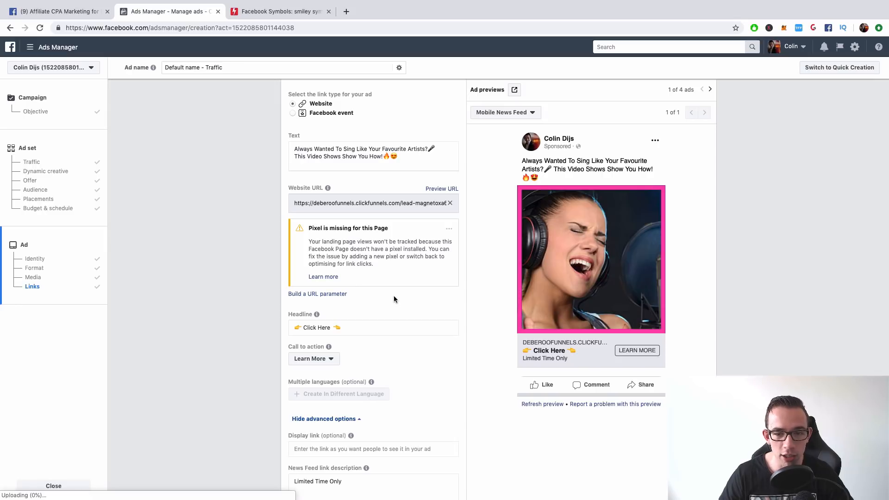
Review the Mobile News Feed previews of all four image ads and return to the first one.
{"action": "left_click", "coordinate": [708, 91]}
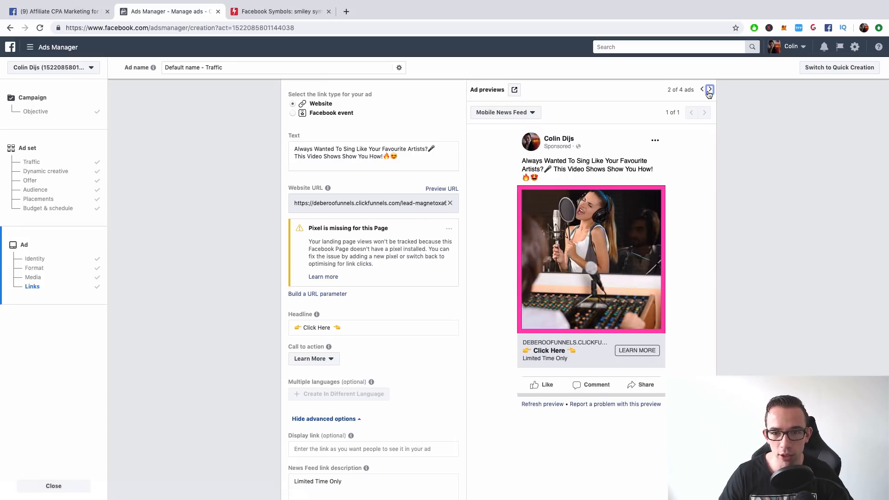
{"action": "left_click", "coordinate": [709, 90]}
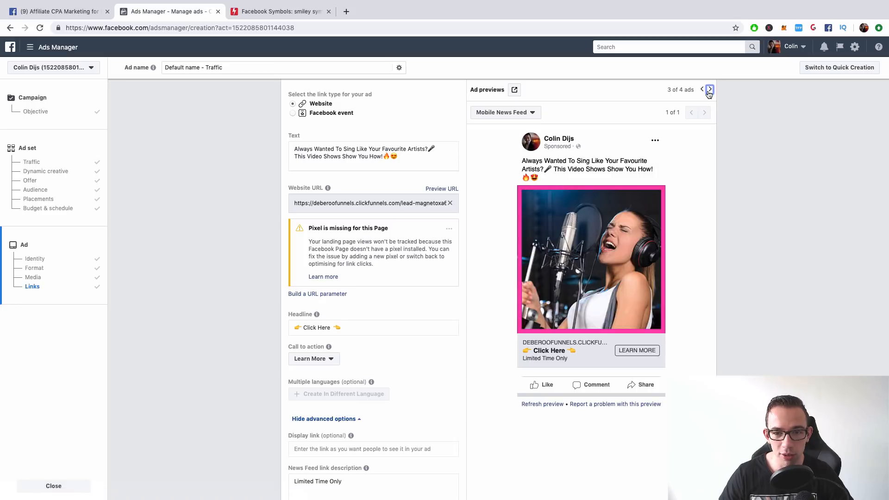
{"action": "left_click", "coordinate": [708, 91]}
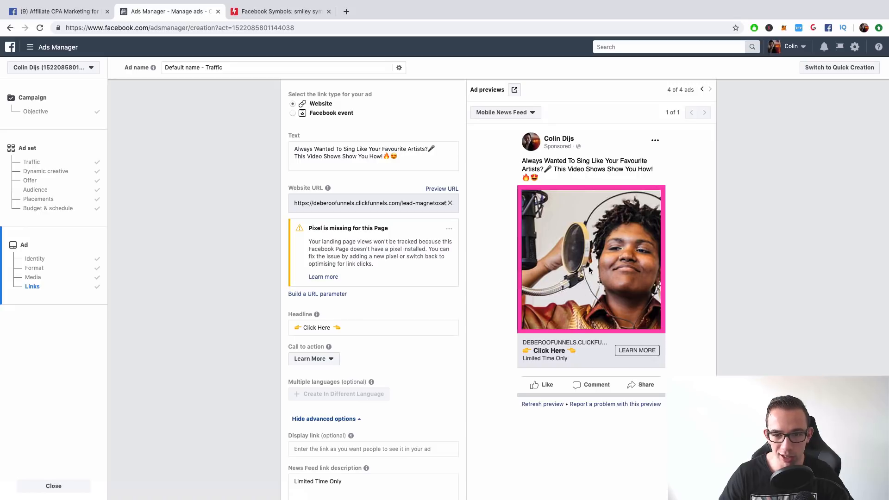
{"action": "left_click", "coordinate": [700, 91]}
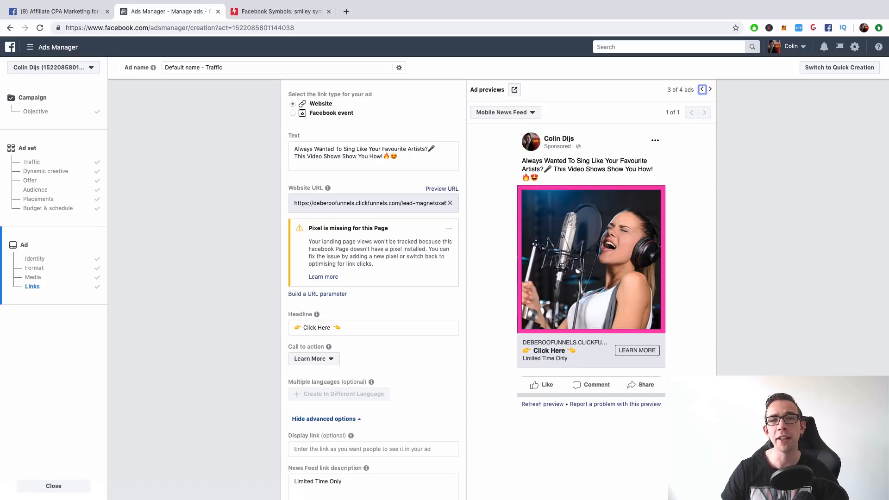
{"action": "left_click", "coordinate": [701, 89]}
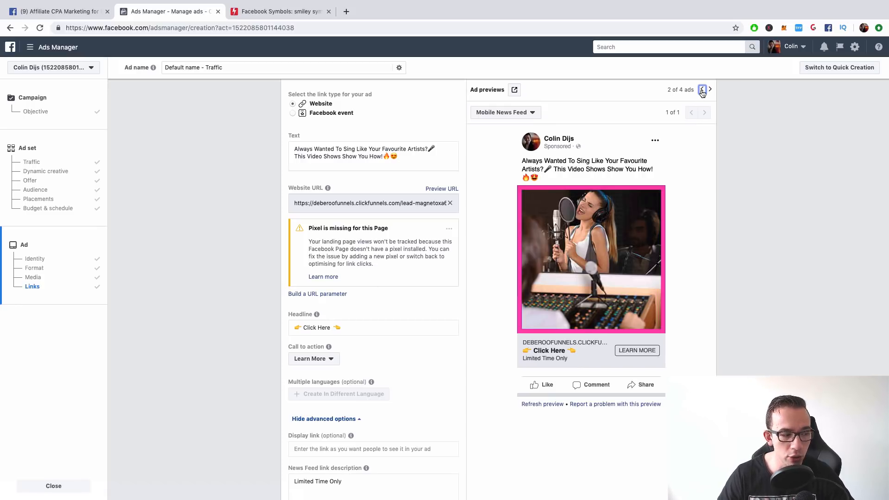
{"action": "left_click", "coordinate": [702, 90]}
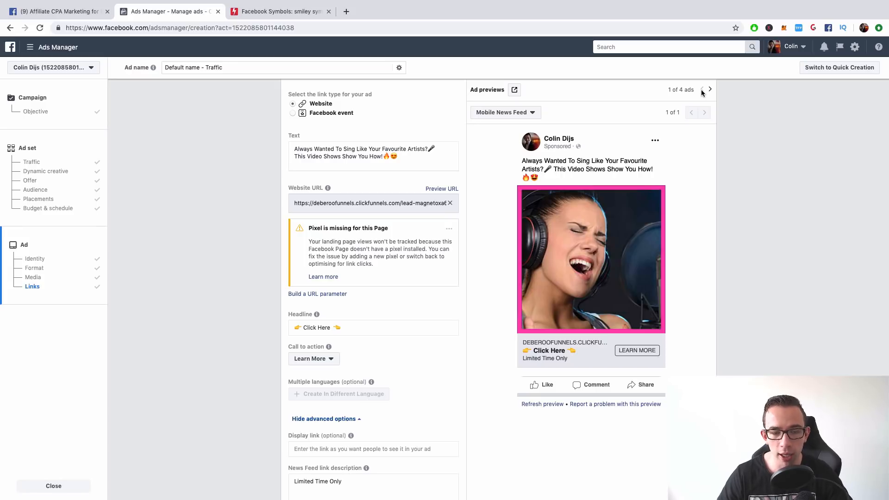